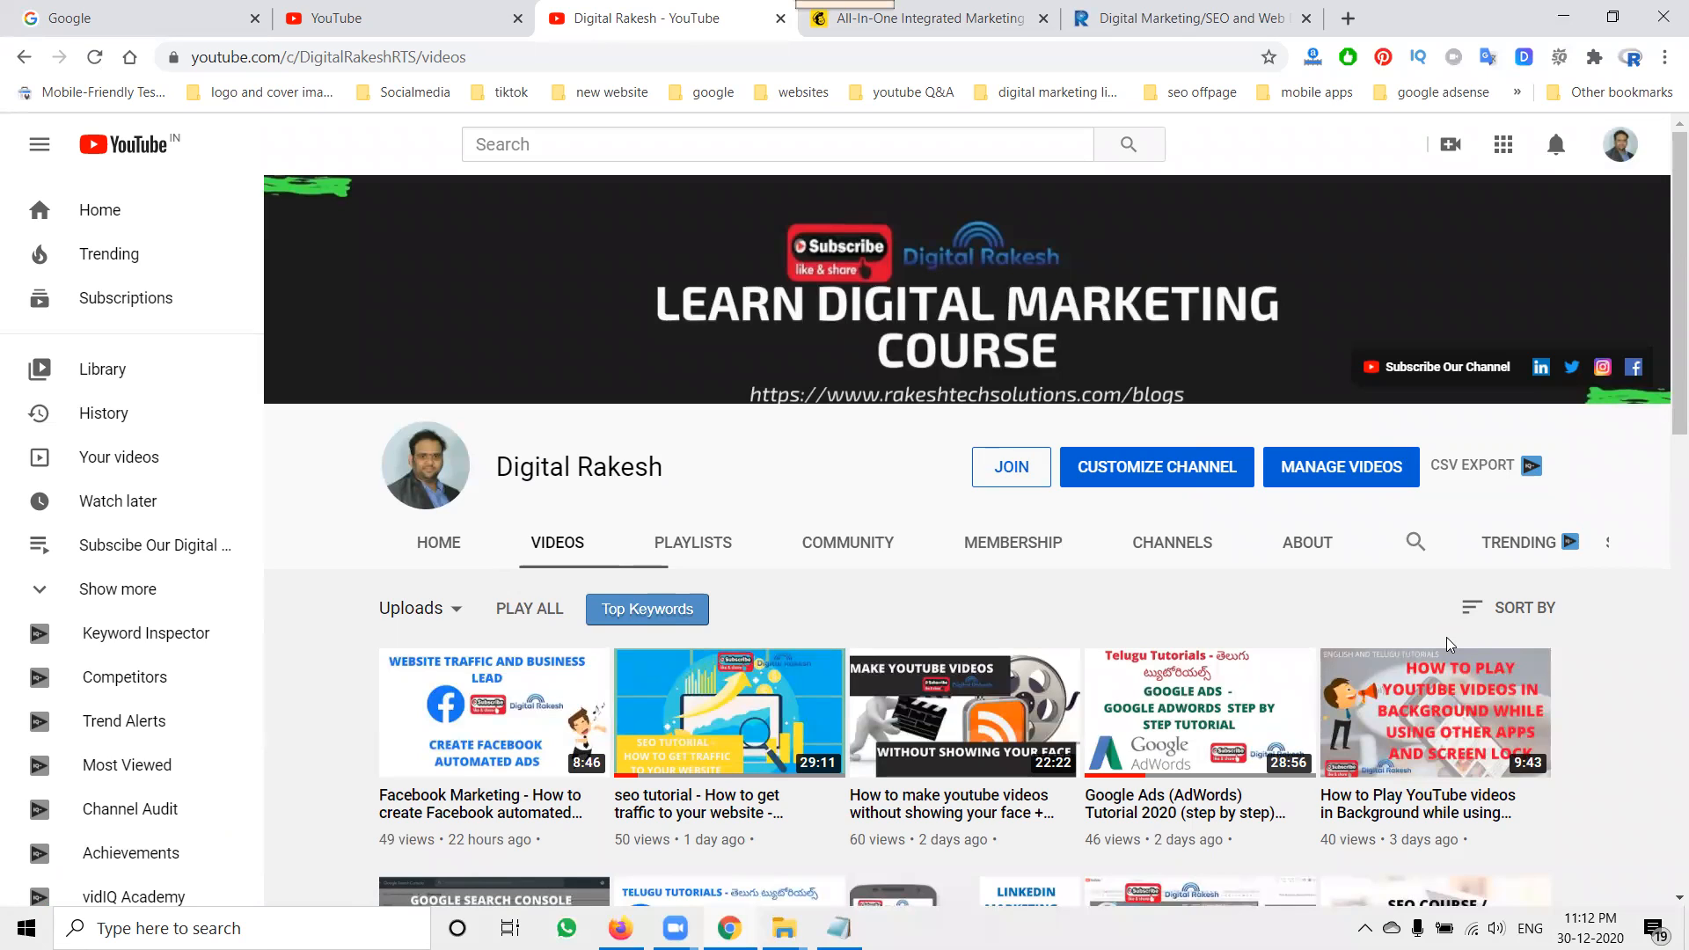
Step: Switch to the Google home page and open Gmail in a new browser tab
{"action": "left_click", "coordinate": [153, 5]}
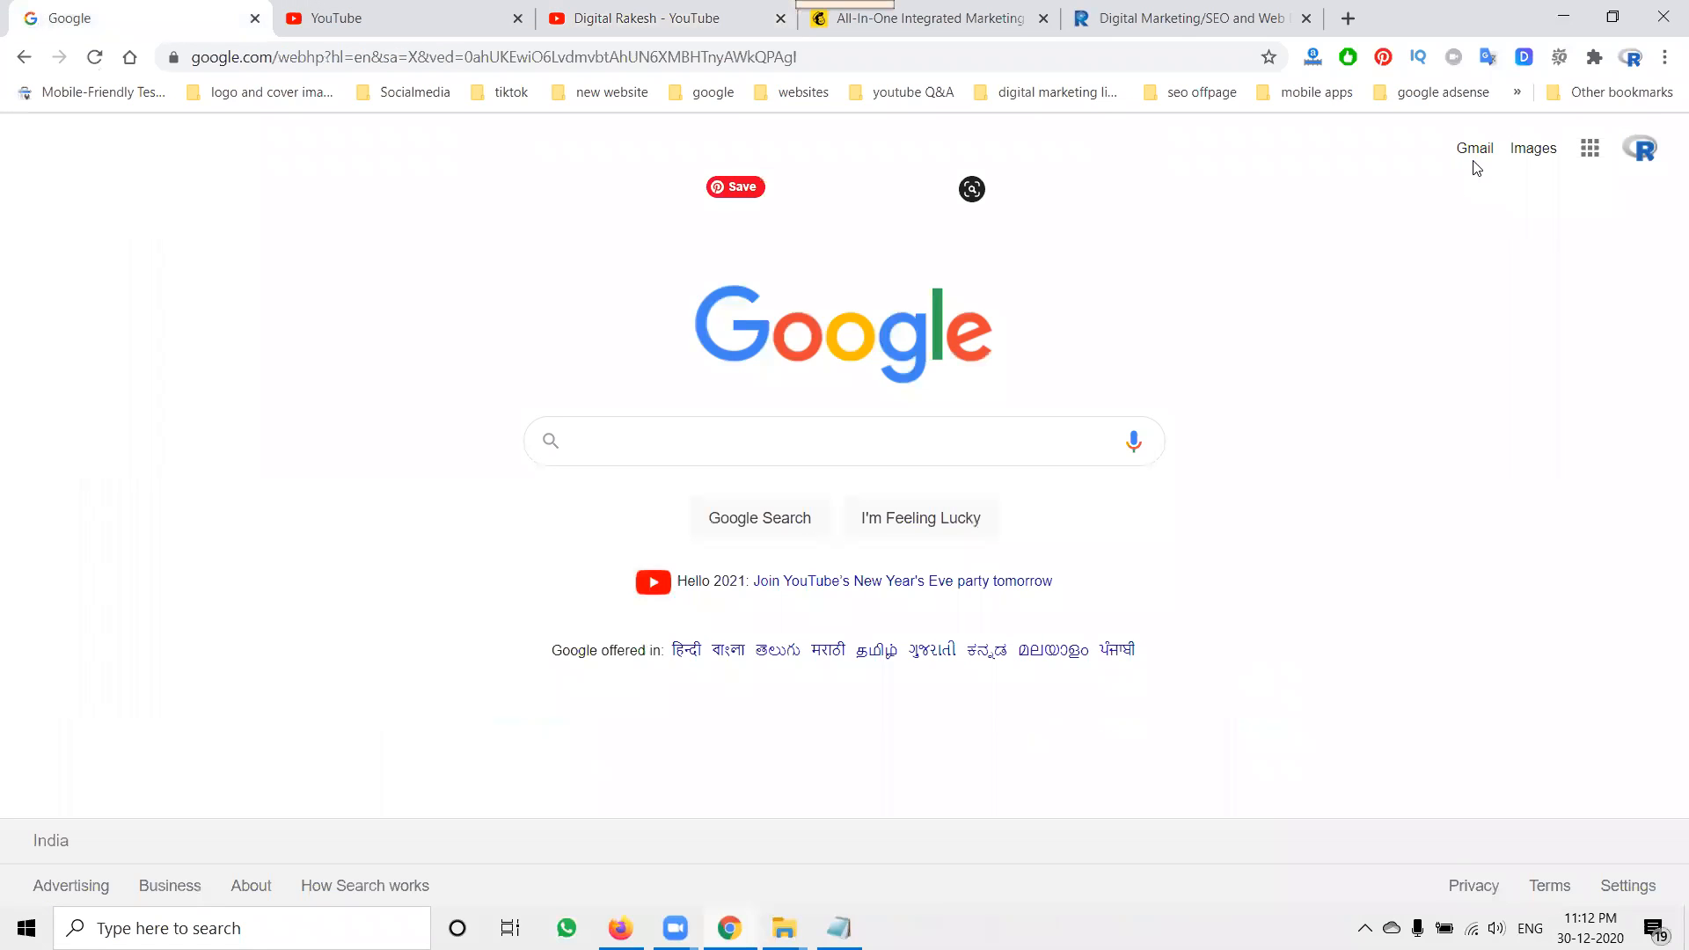
{"action": "right_click", "coordinate": [1475, 150]}
{"action": "left_click", "coordinate": [343, 25]}
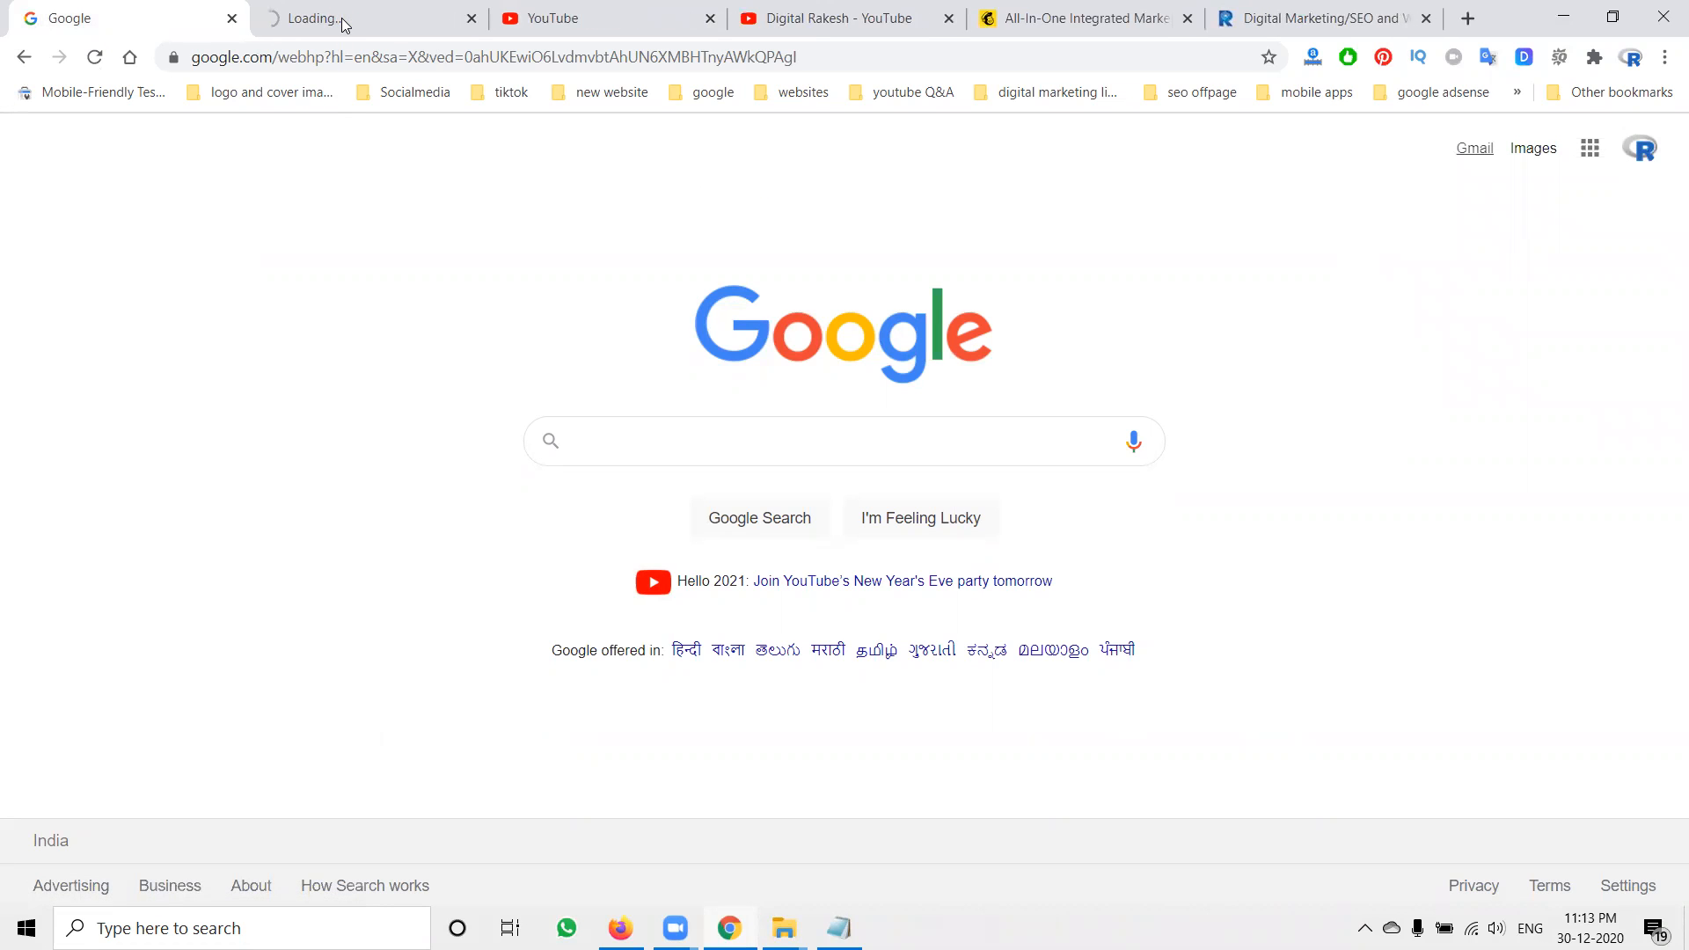
{"action": "left_click", "coordinate": [341, 17]}
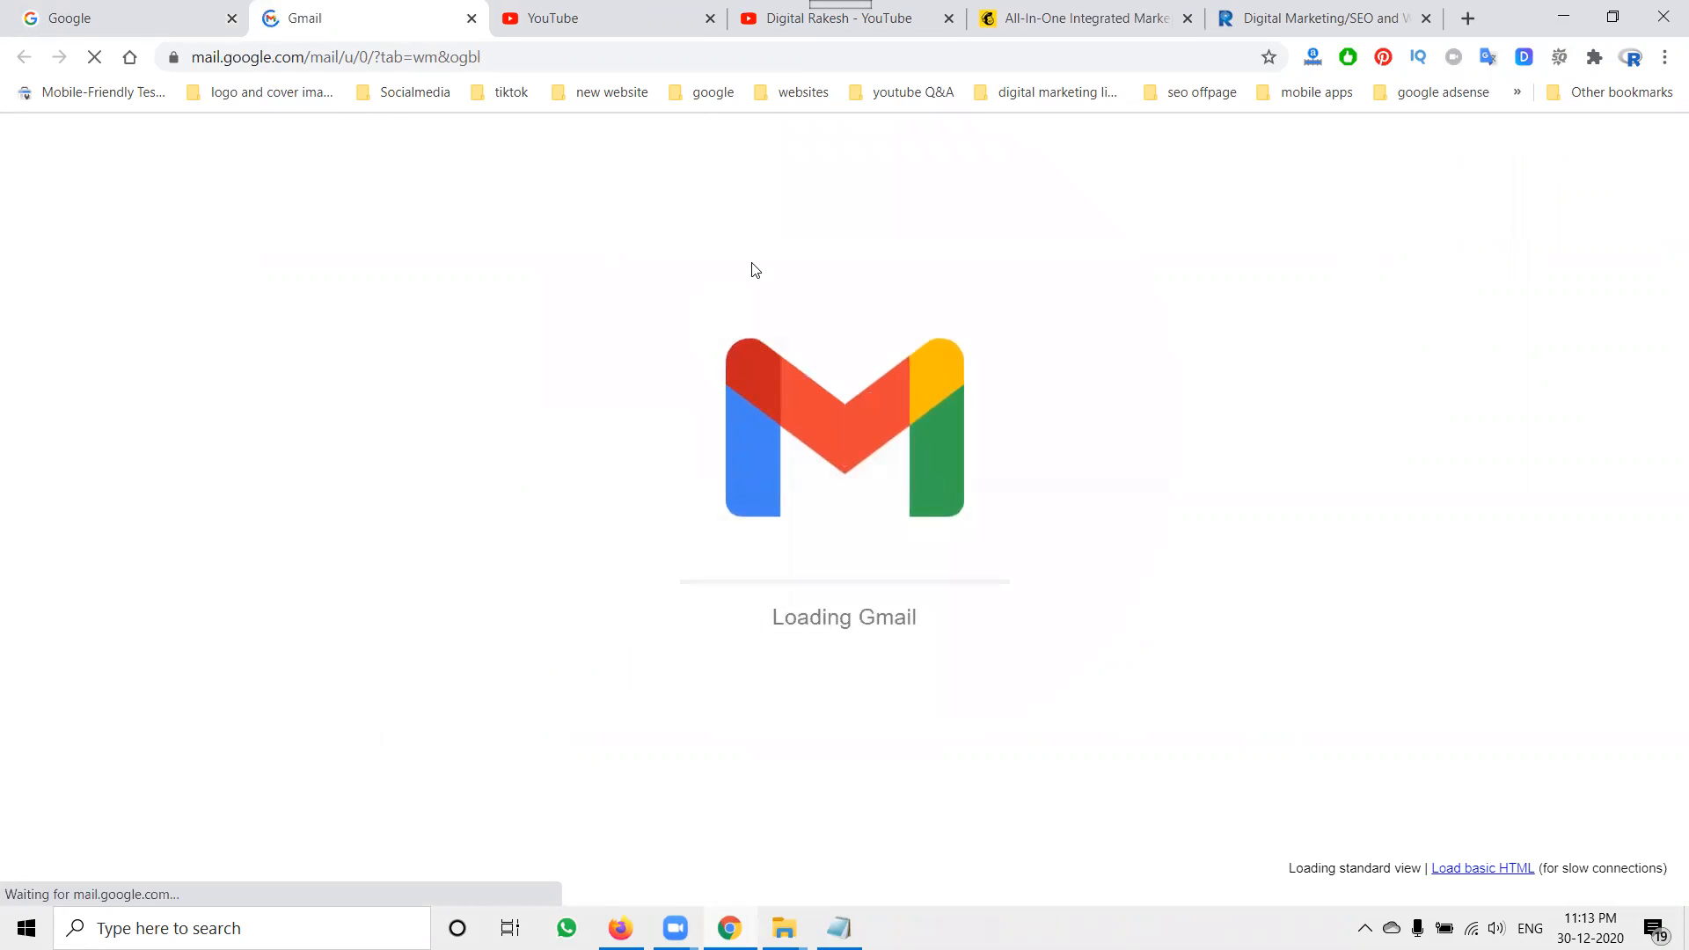
Step: Open Mailchimp's pricing page and compare the Premium, Standard, Essentials and Free marketing plans
{"action": "left_click", "coordinate": [1081, 27]}
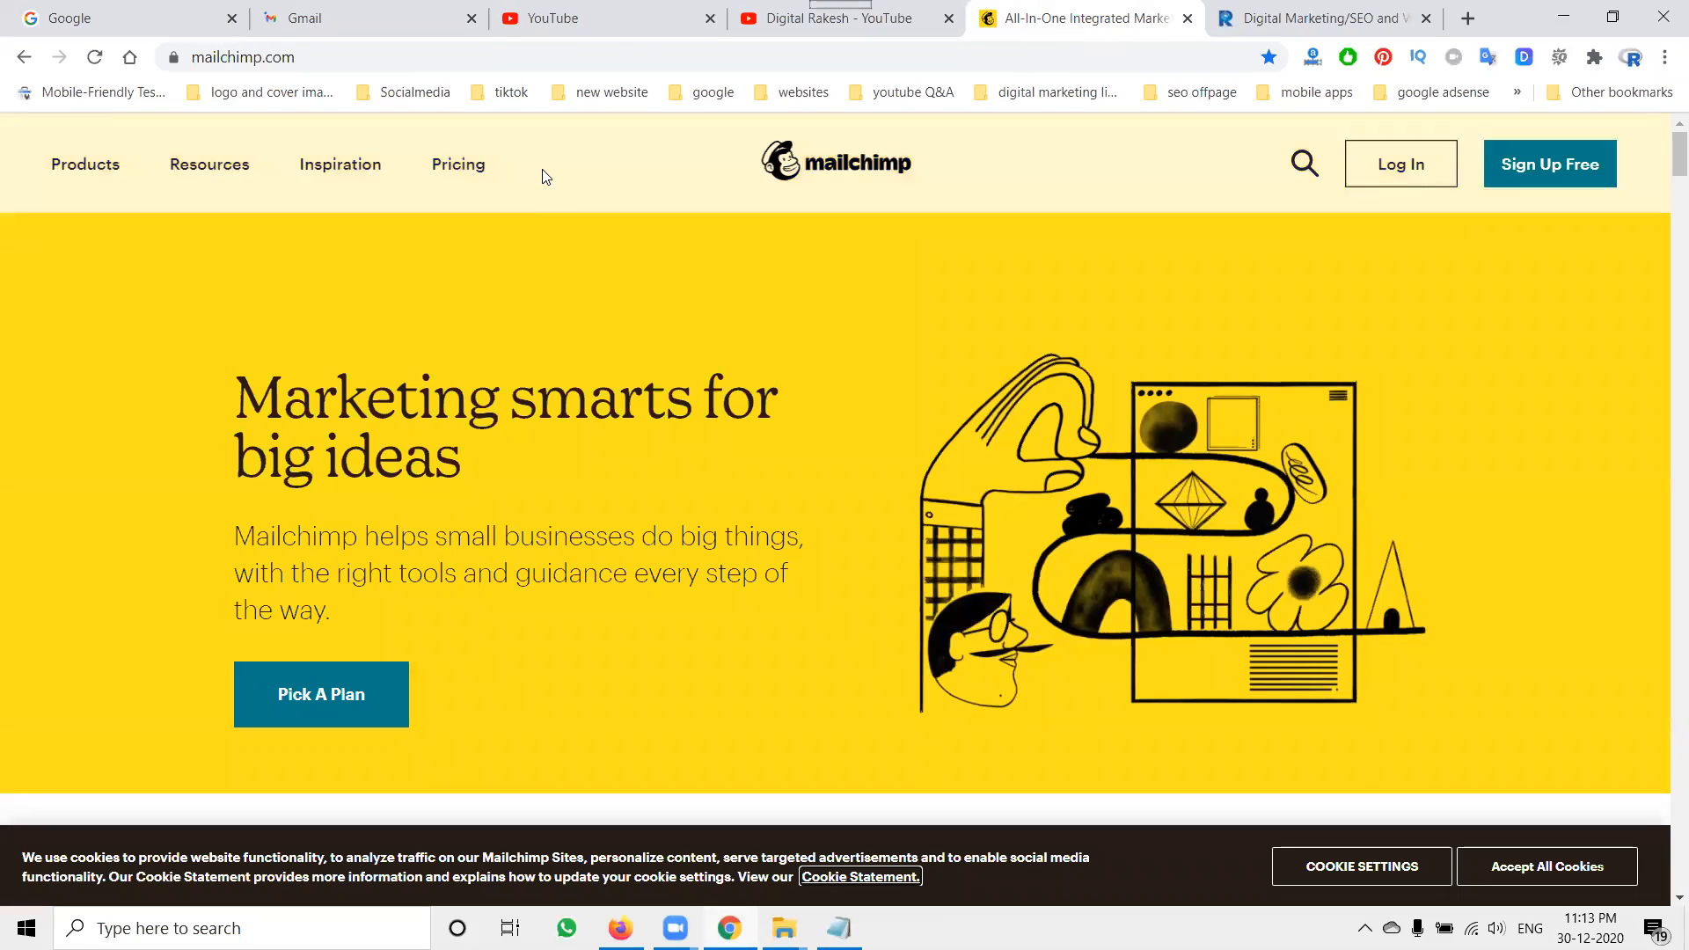
{"action": "left_click", "coordinate": [479, 170]}
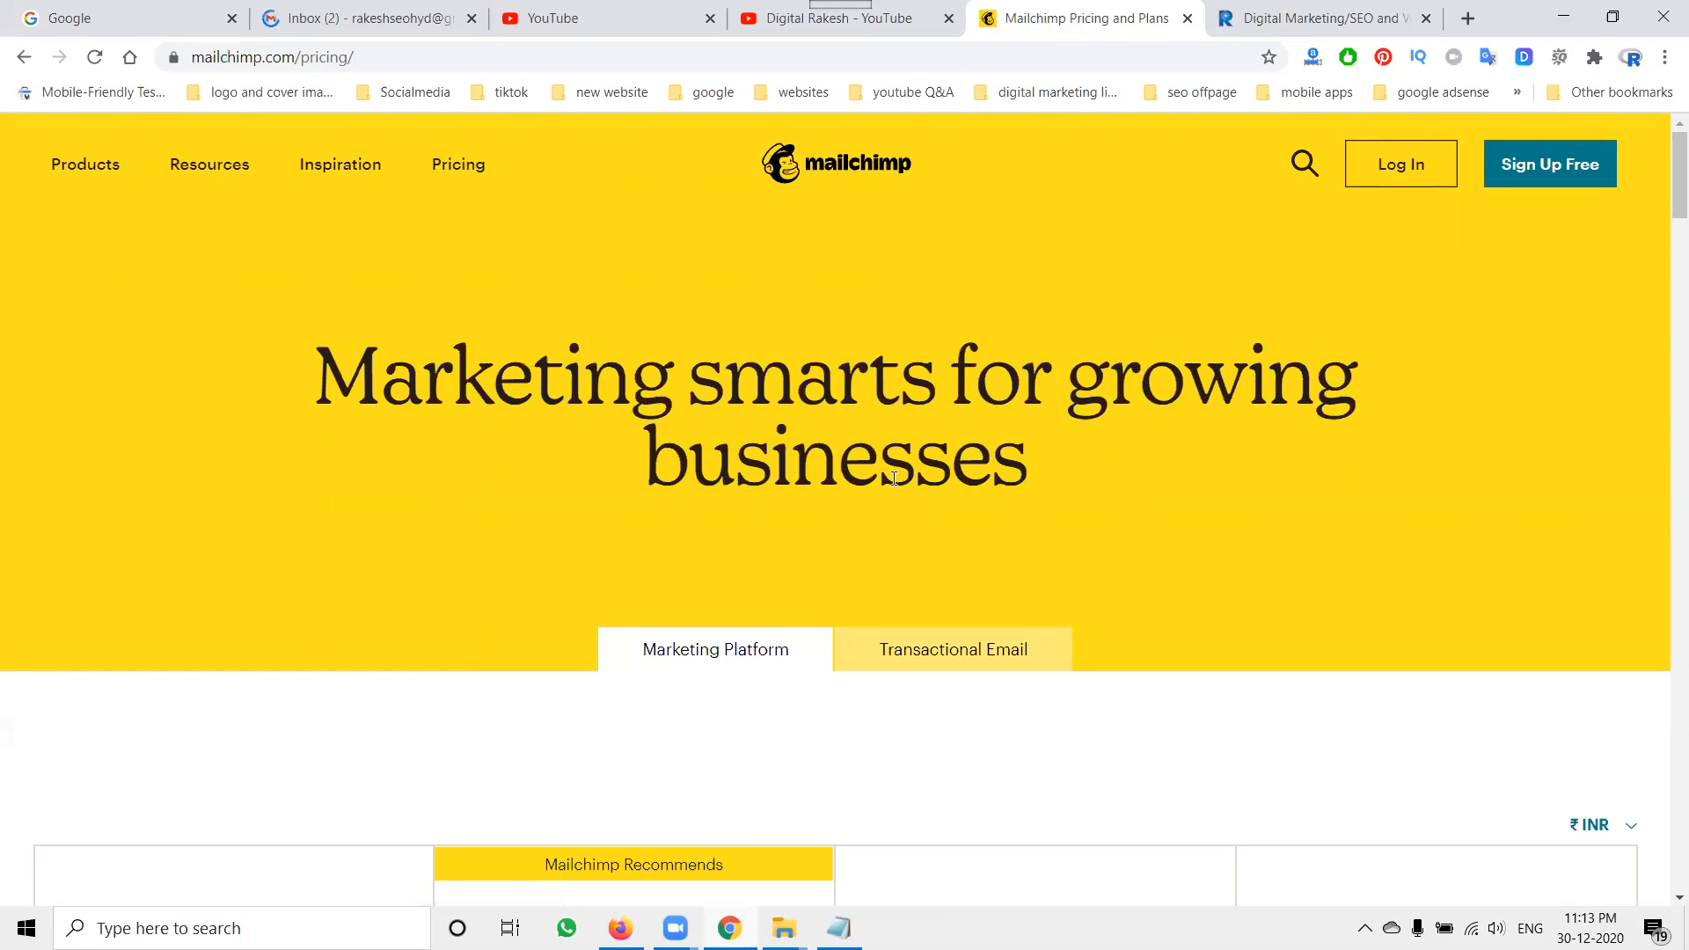
{"action": "scroll", "coordinate": [921, 519], "scroll_direction": "down", "scroll_amount": 3}
{"action": "scroll", "coordinate": [716, 502], "scroll_direction": "down", "scroll_amount": 2}
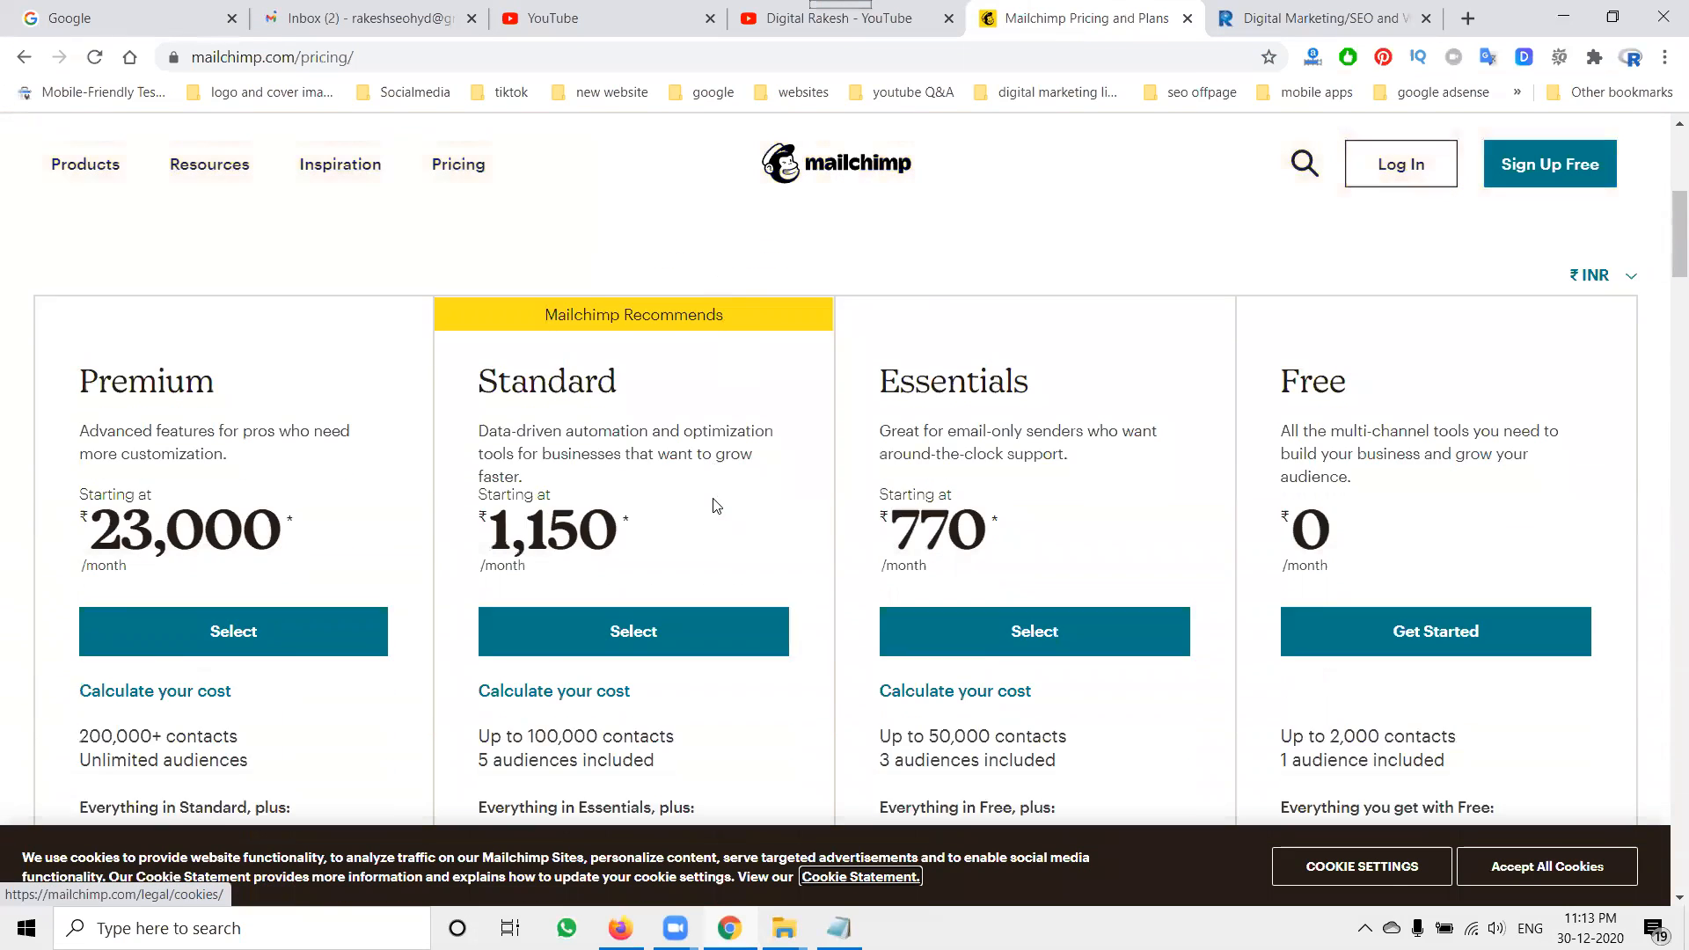
{"action": "scroll", "coordinate": [1224, 482], "scroll_direction": "down", "scroll_amount": 2}
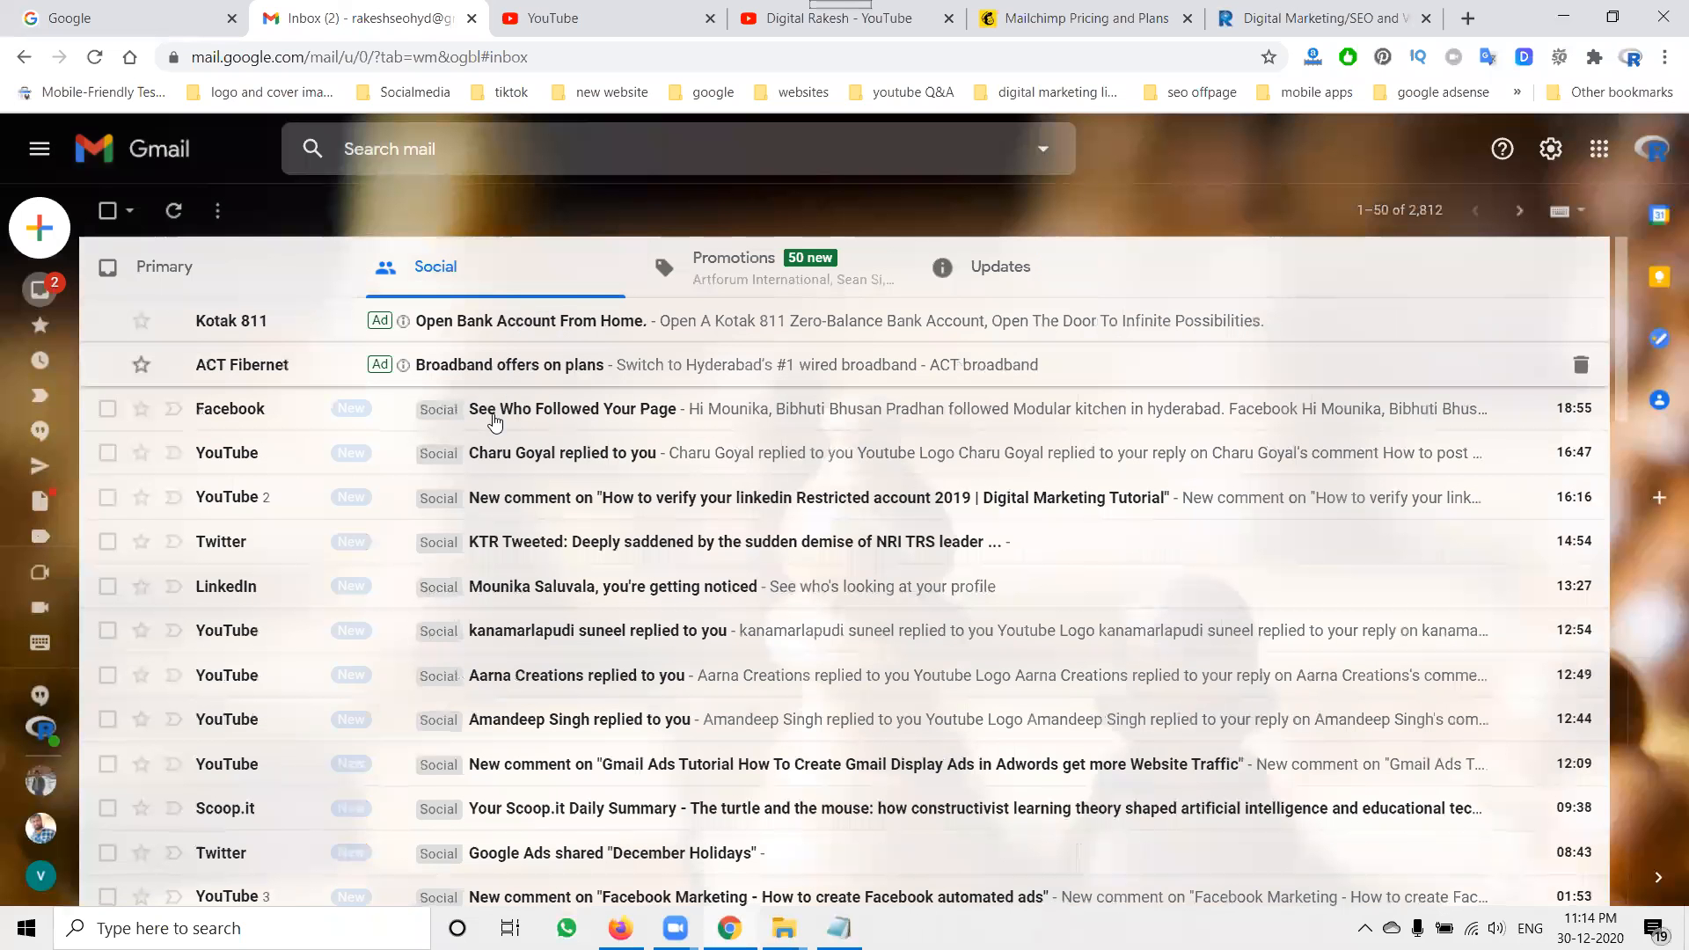
Step: View the ACT Fibernet broadband ad among Gmail's social messages, return to the inbox and show the Promotions category
{"action": "left_click", "coordinate": [498, 376]}
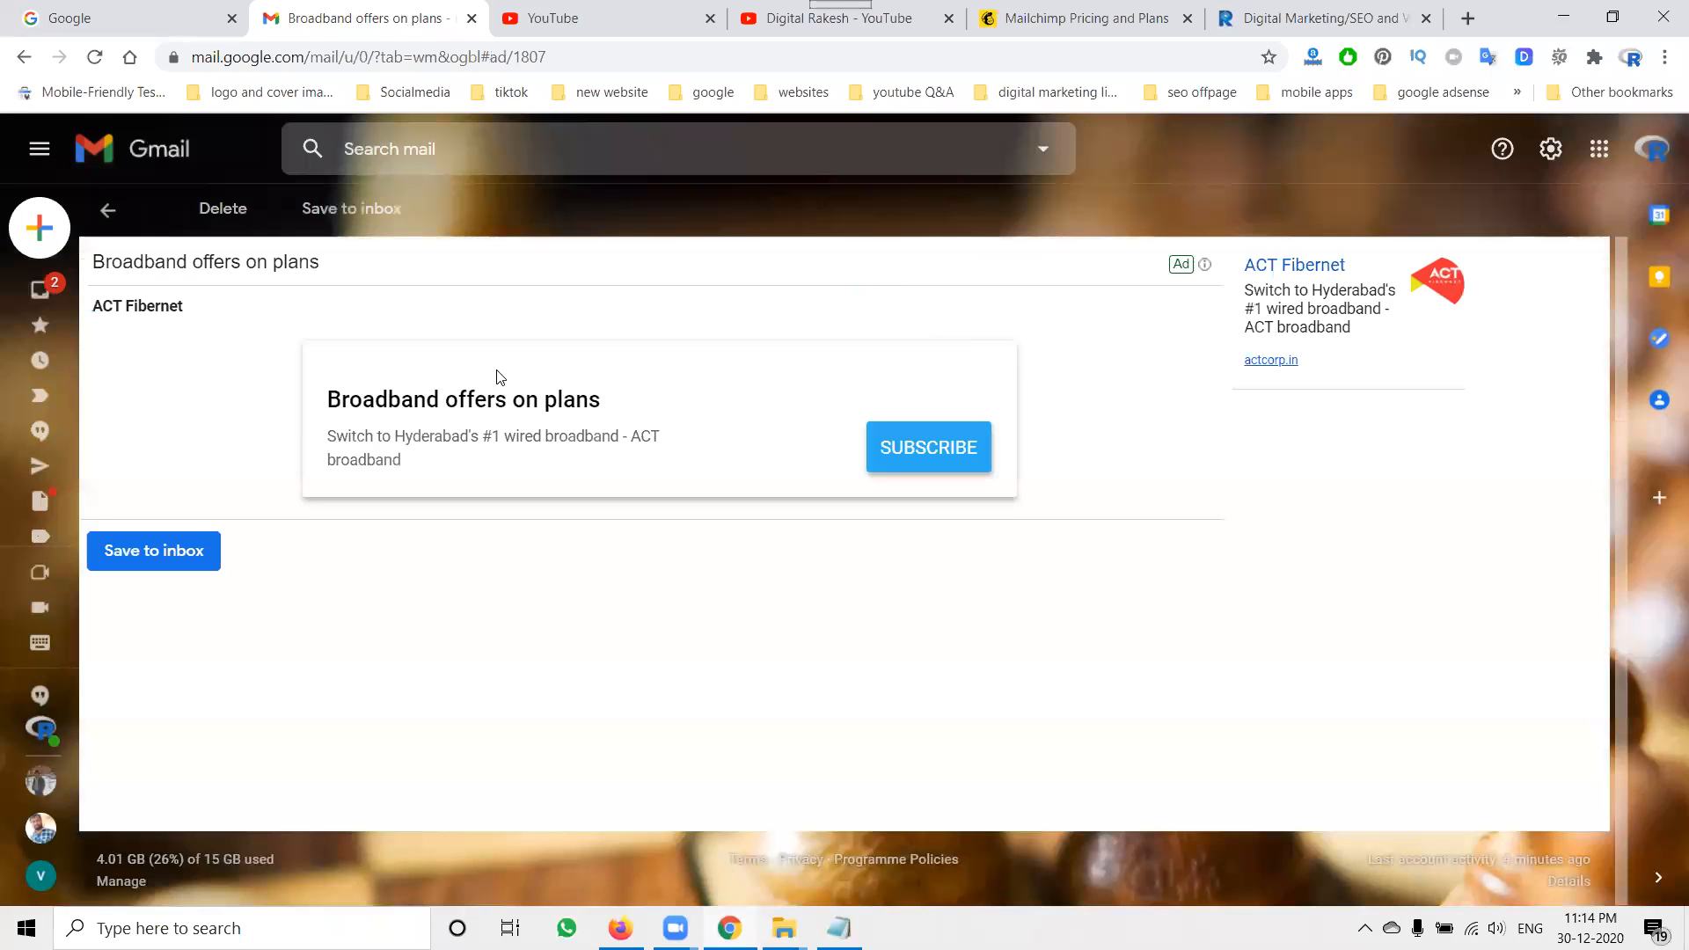
{"action": "left_click", "coordinate": [107, 209]}
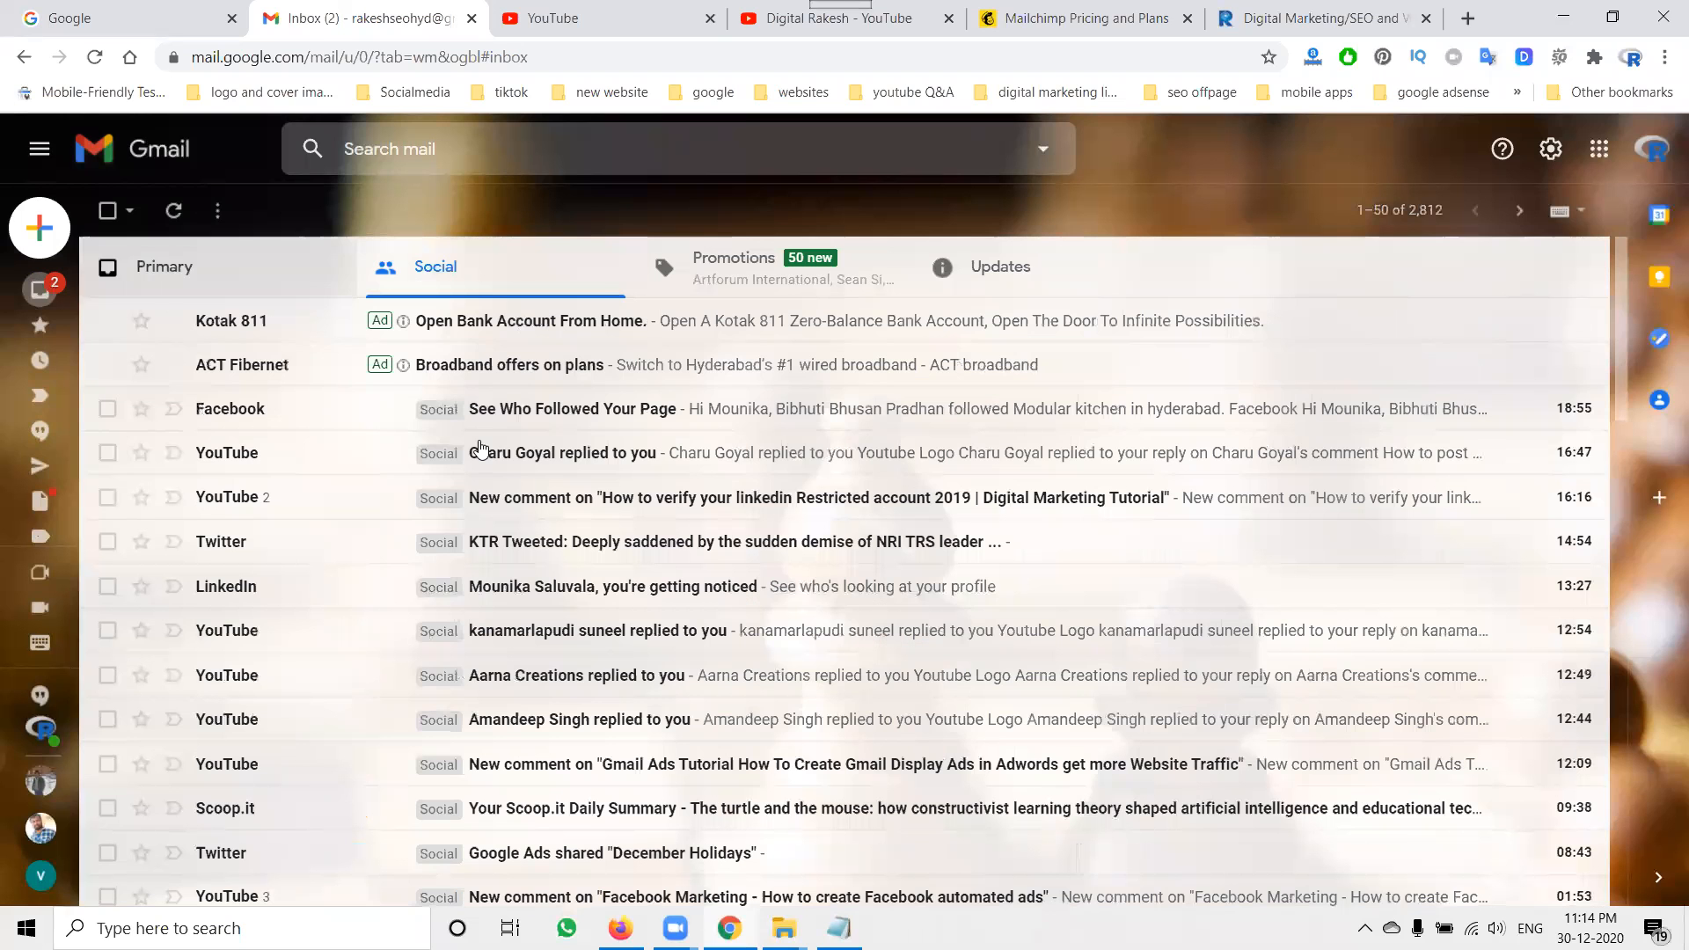
{"action": "left_click", "coordinate": [763, 289]}
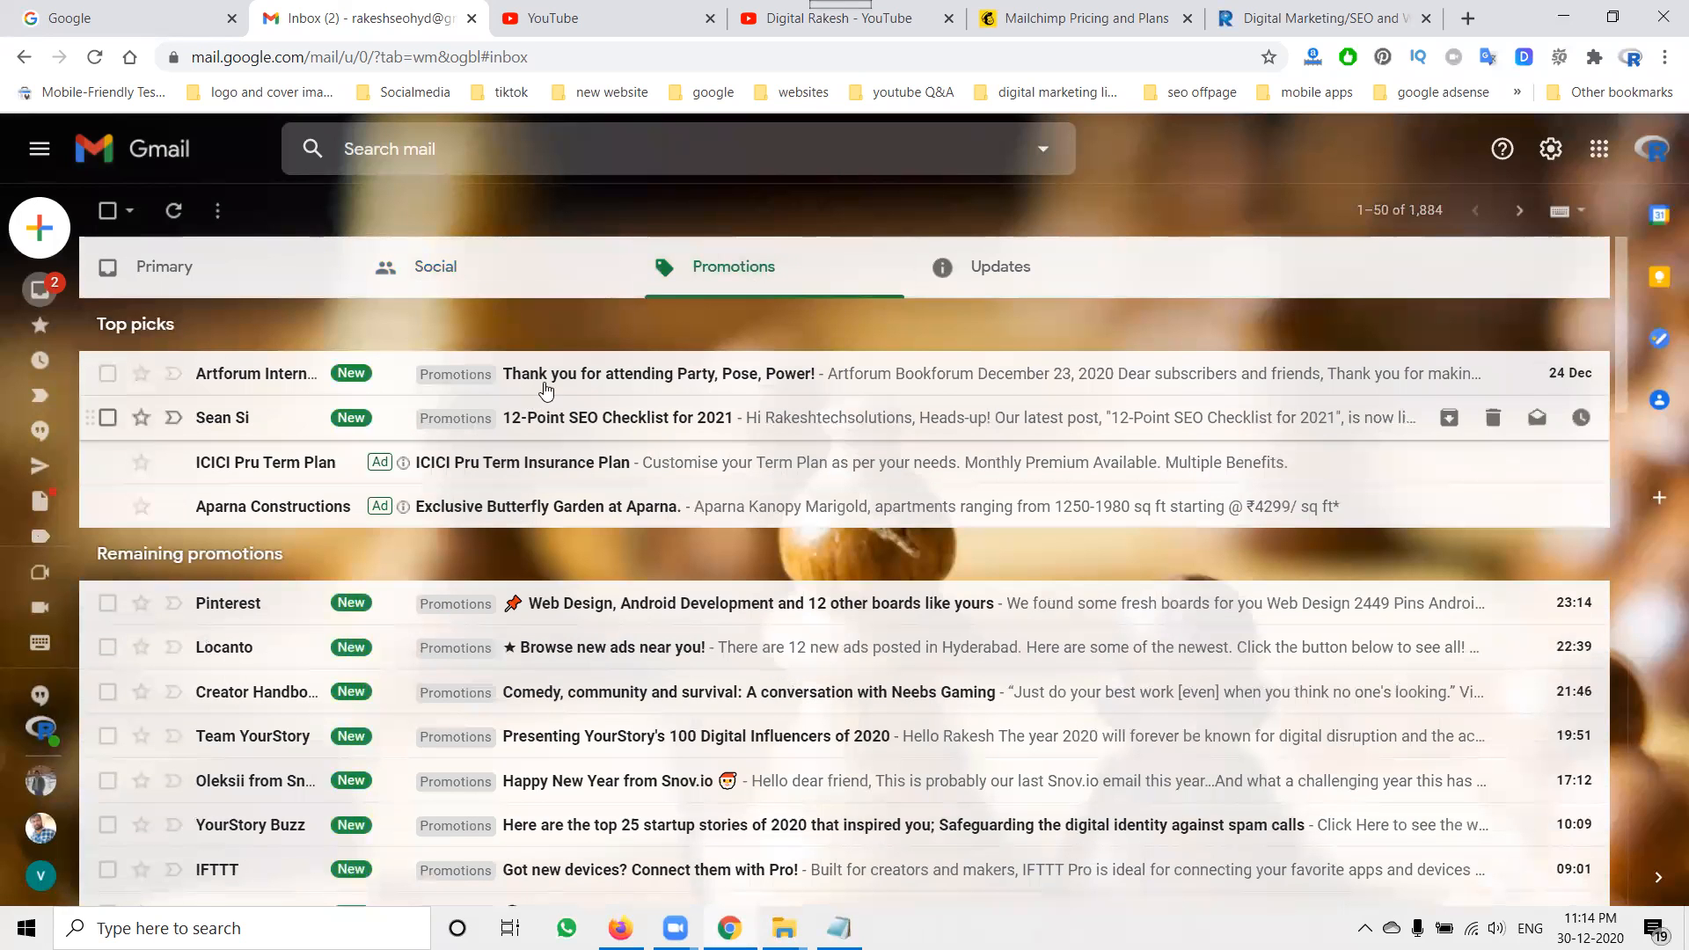
Step: Read through the Artforum email "Thank you for attending Party, Pose, Power!" and return to the promotions list
{"action": "left_click", "coordinate": [555, 388]}
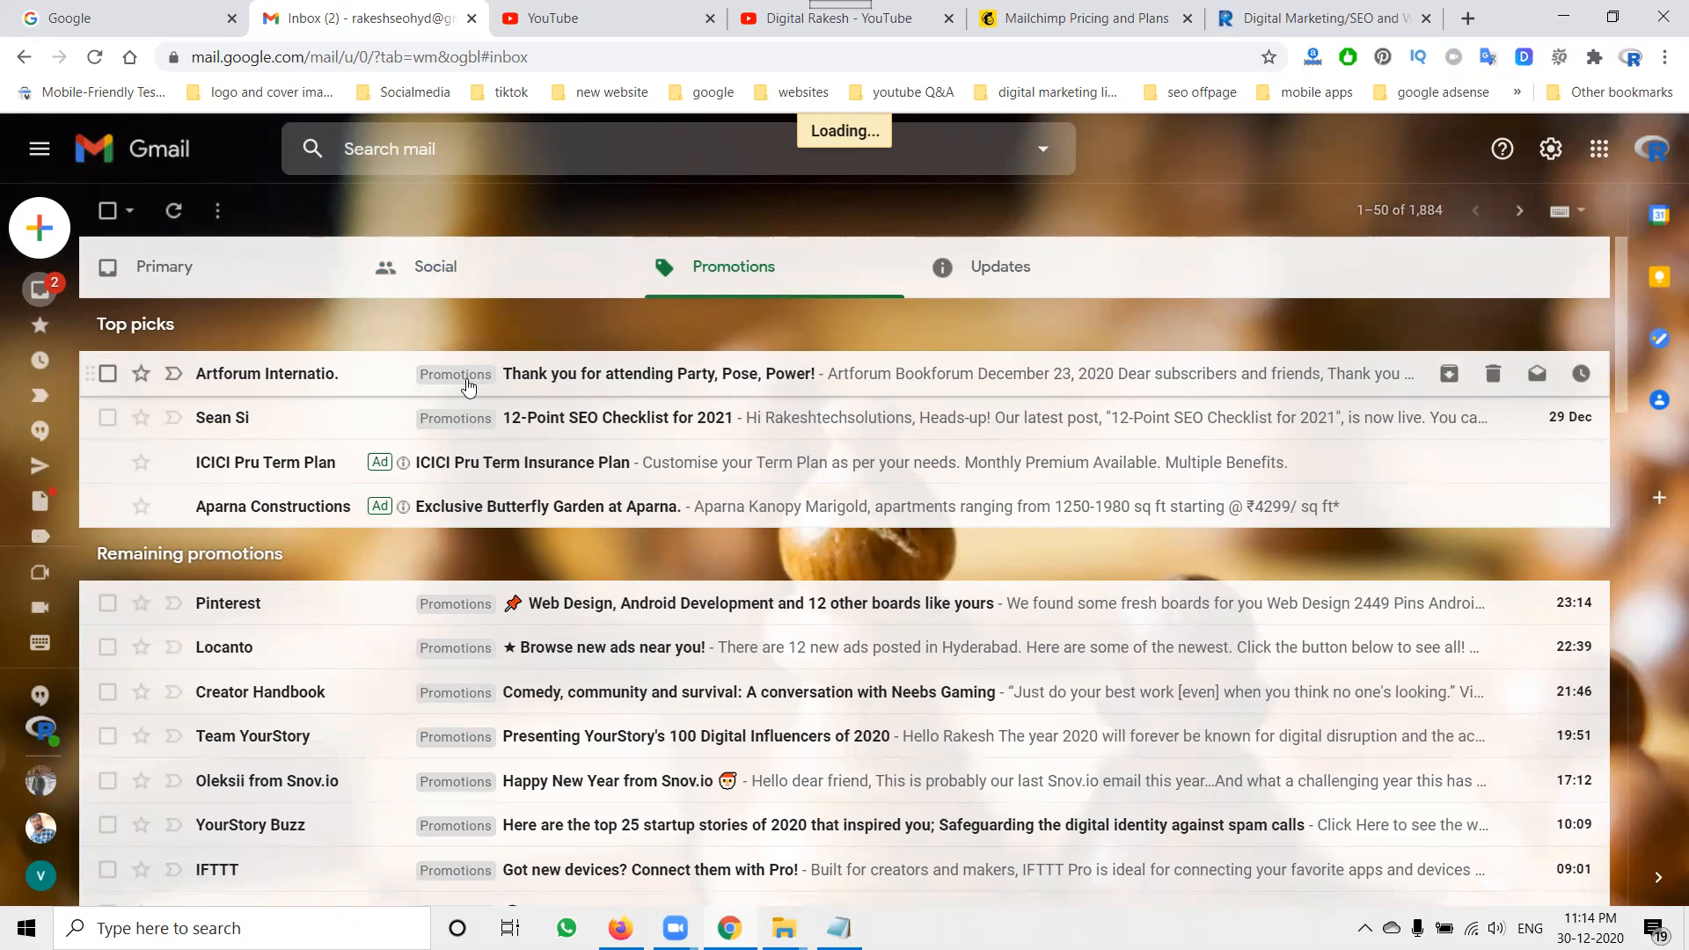
{"action": "left_click", "coordinate": [569, 373]}
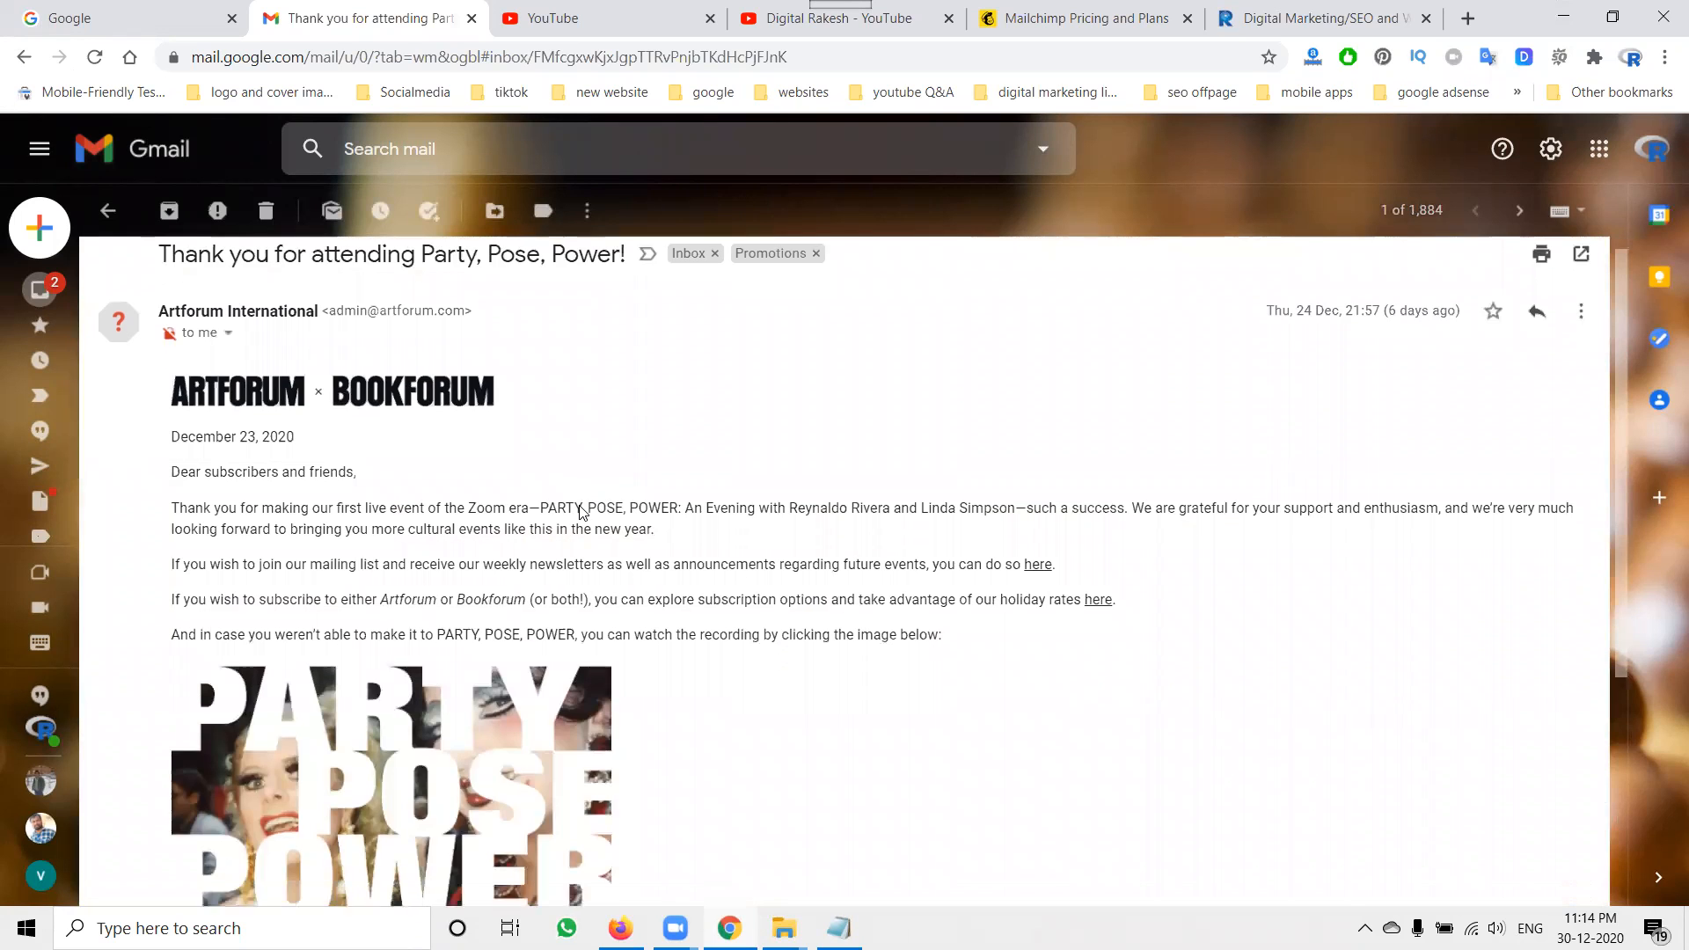
{"action": "scroll", "coordinate": [580, 509], "scroll_direction": "down", "scroll_amount": 4}
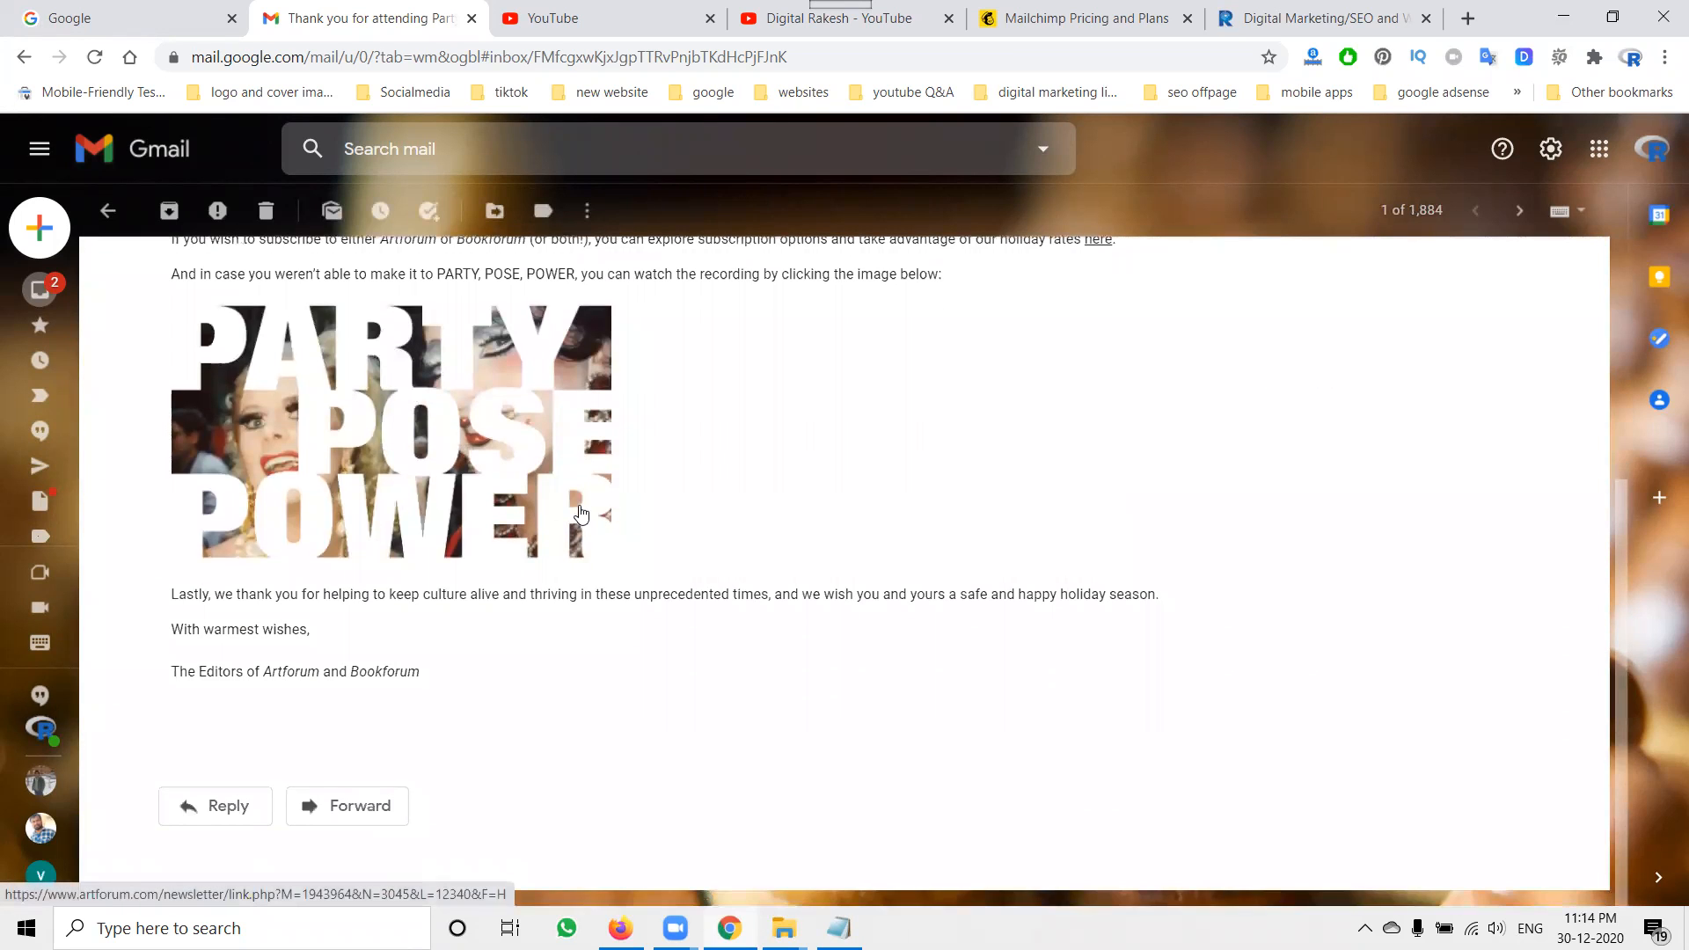
{"action": "left_click", "coordinate": [110, 220]}
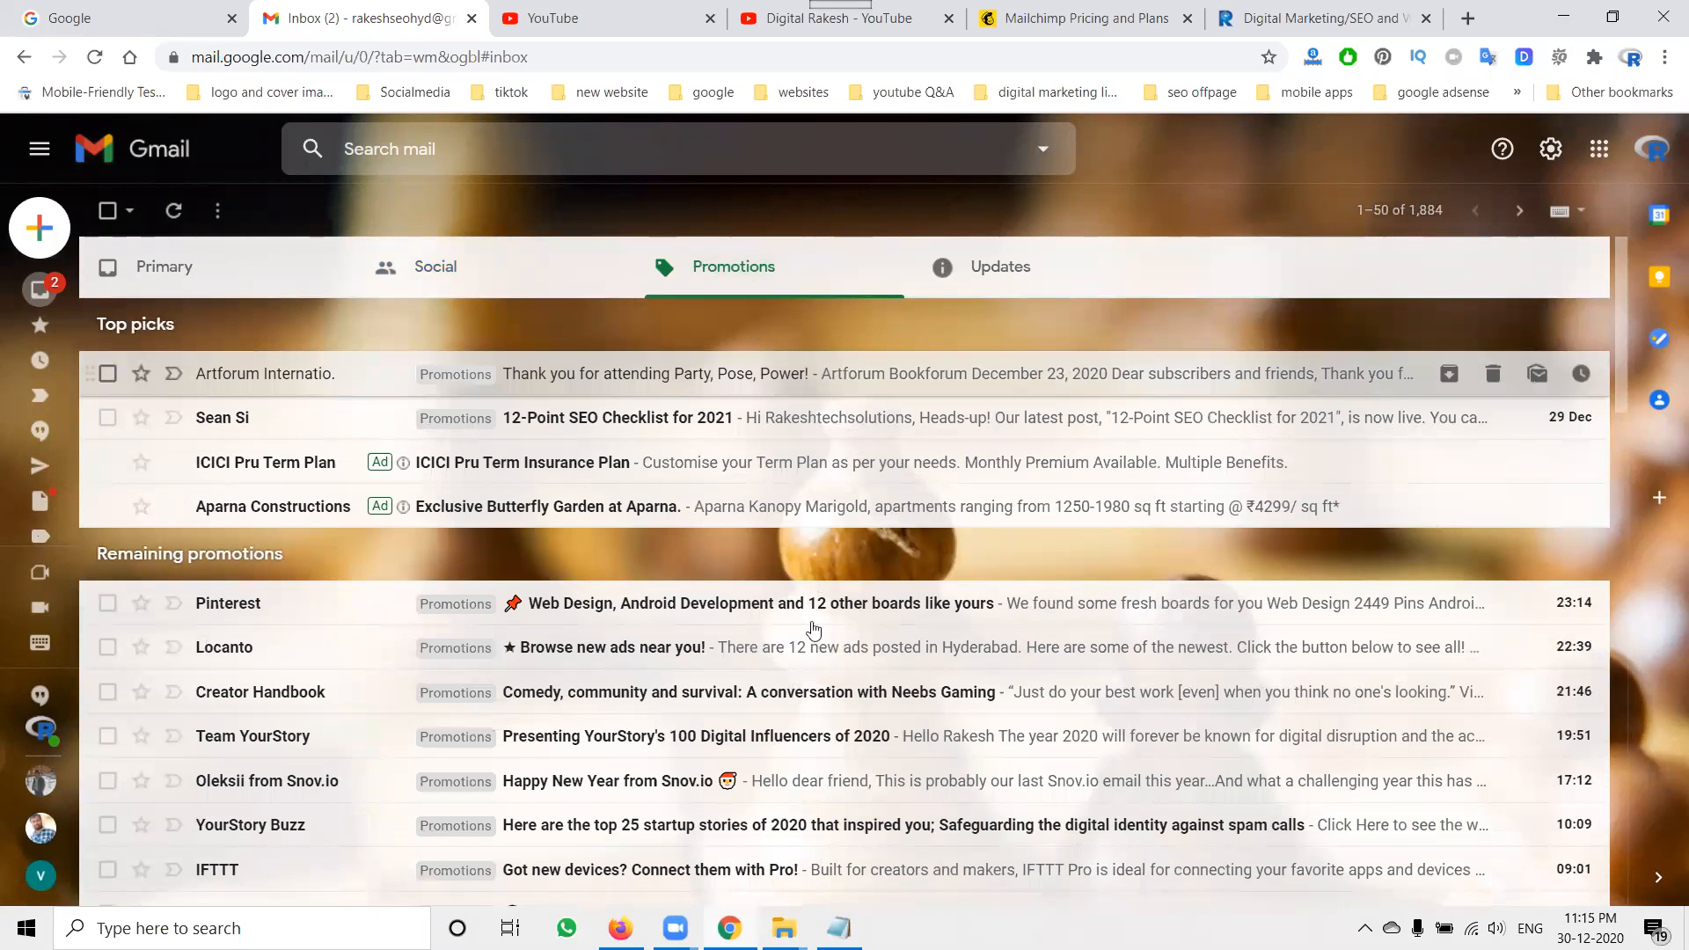
Step: Read through the YourStory email about the 100 Digital Influencers of 2020 and return to the promotions list
{"action": "left_click", "coordinate": [735, 746]}
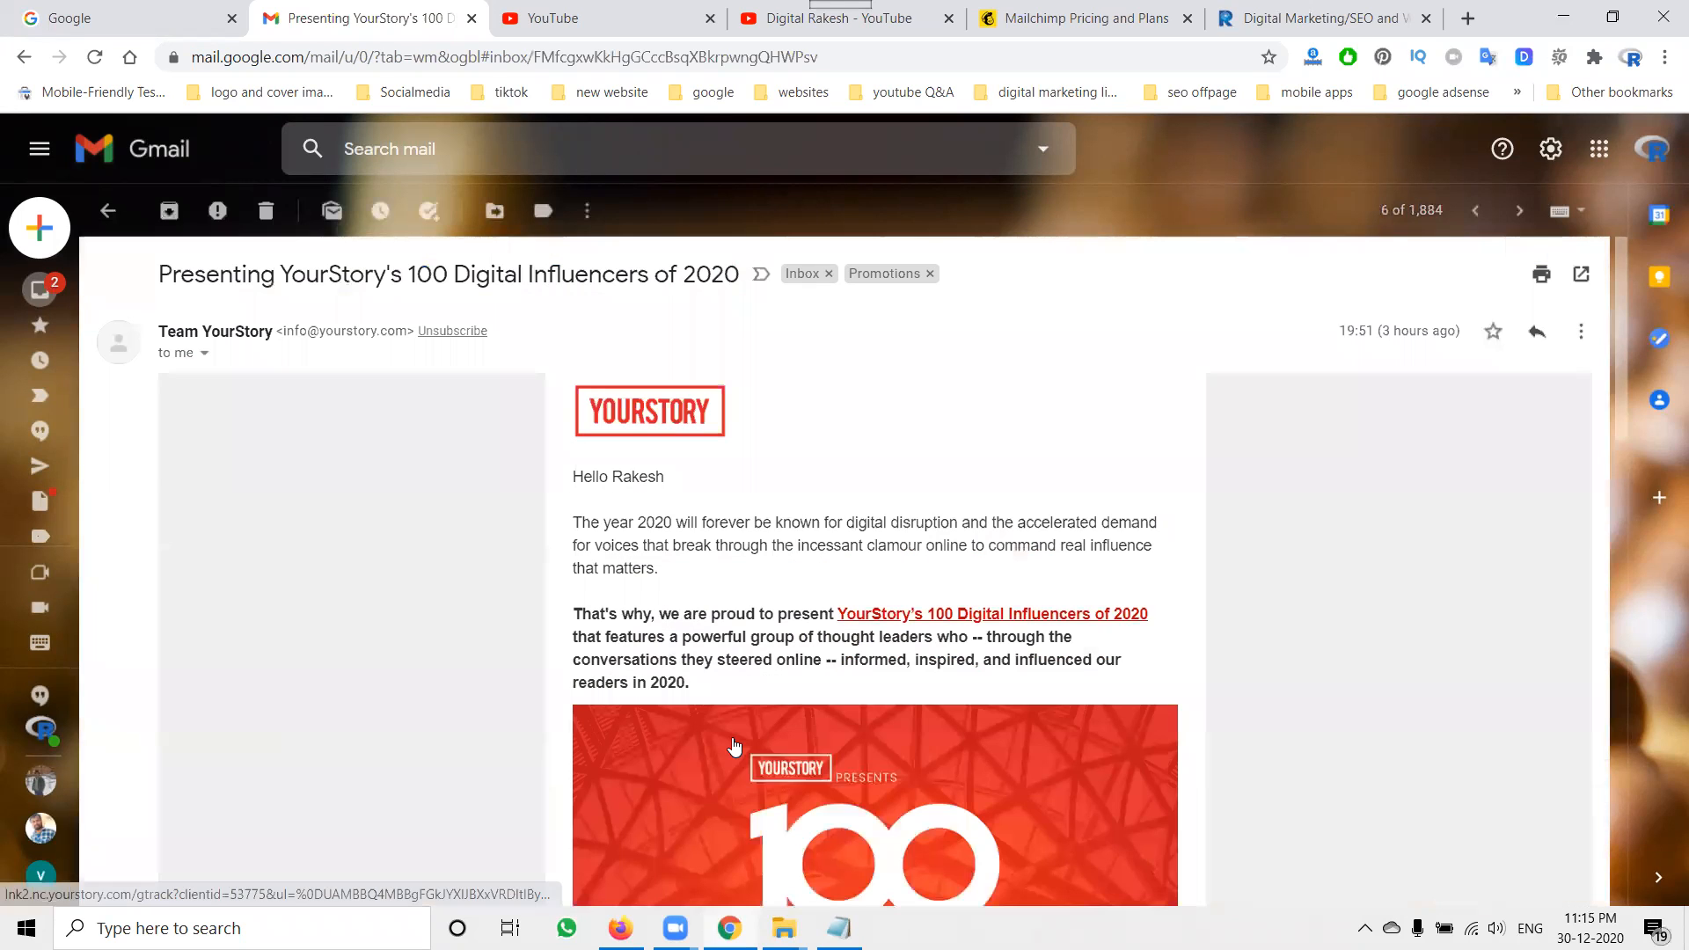
{"action": "scroll", "coordinate": [915, 447], "scroll_direction": "down", "scroll_amount": 4}
{"action": "scroll", "coordinate": [916, 446], "scroll_direction": "down", "scroll_amount": 5}
{"action": "left_click", "coordinate": [101, 222]}
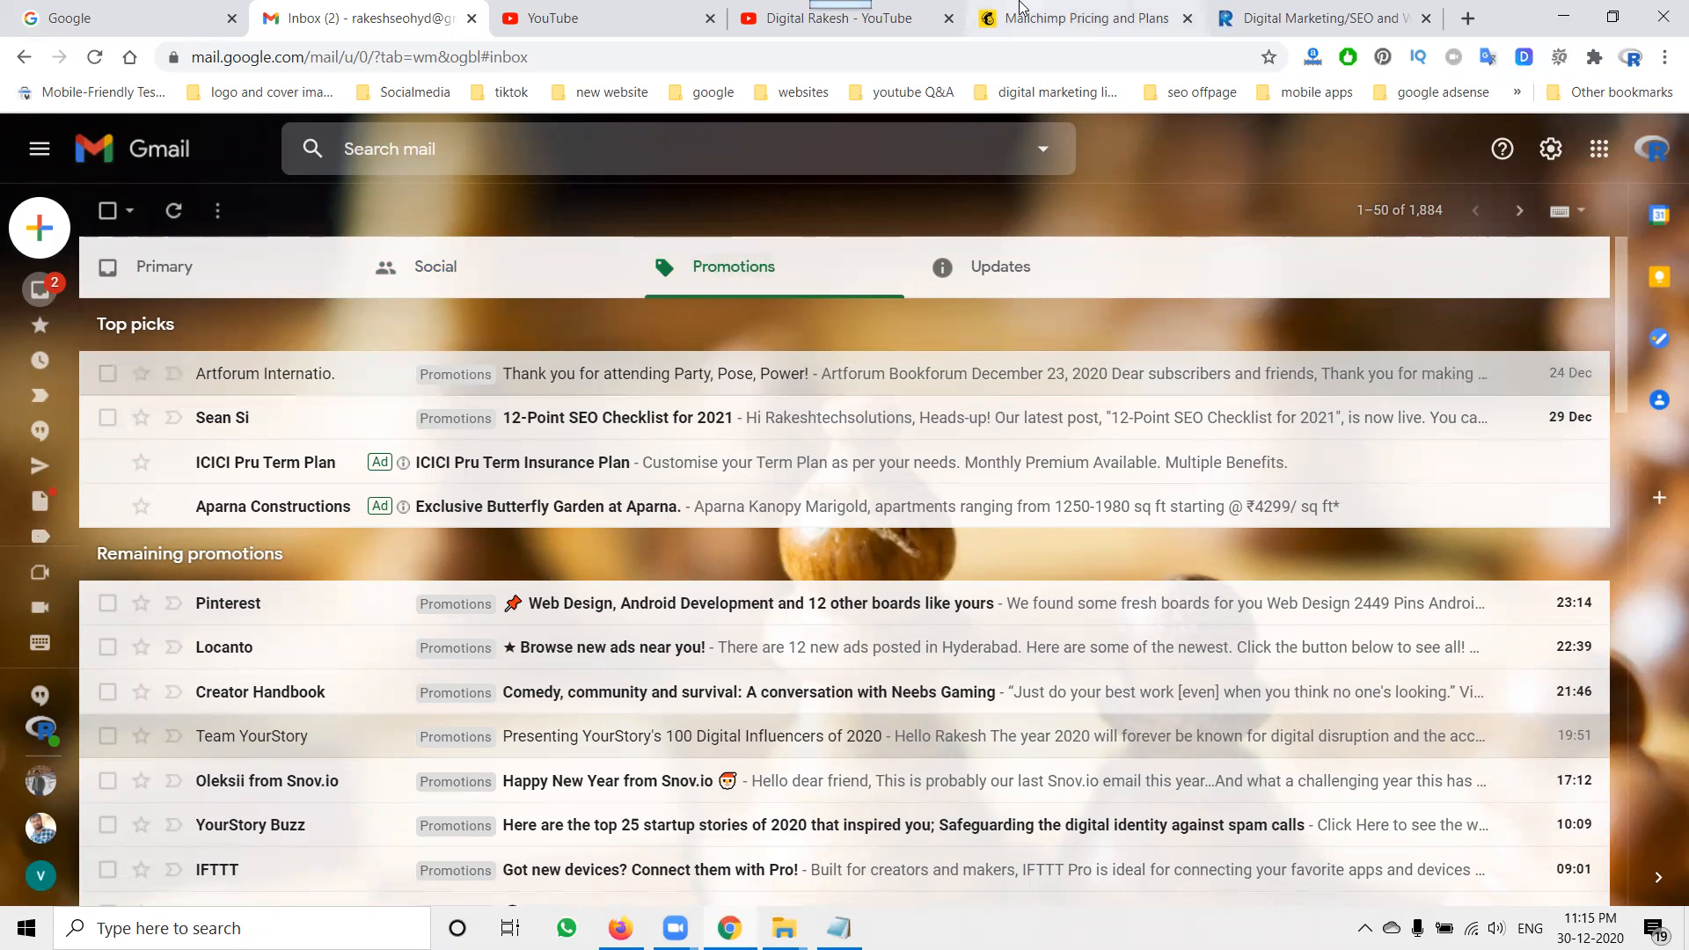
Step: Switch to Mailchimp and log in with the prefilled credentials, choosing to stay logged in
{"action": "left_click", "coordinate": [1086, 17]}
{"action": "left_click", "coordinate": [1400, 173]}
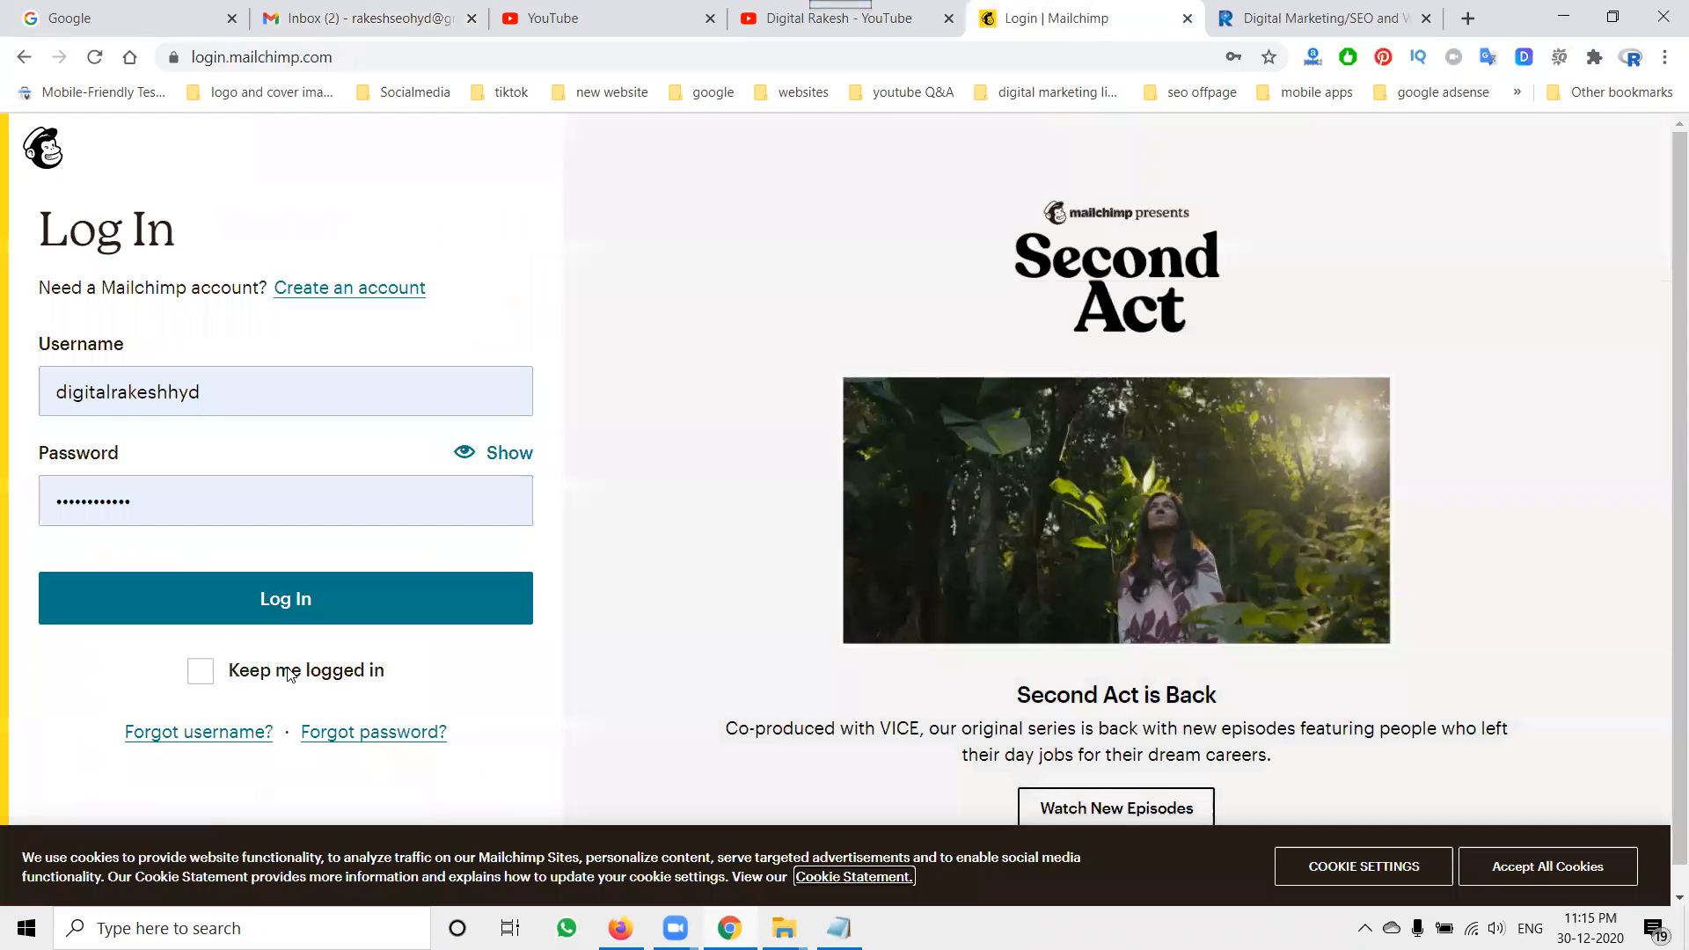
{"action": "left_click", "coordinate": [291, 670]}
{"action": "left_click", "coordinate": [306, 605]}
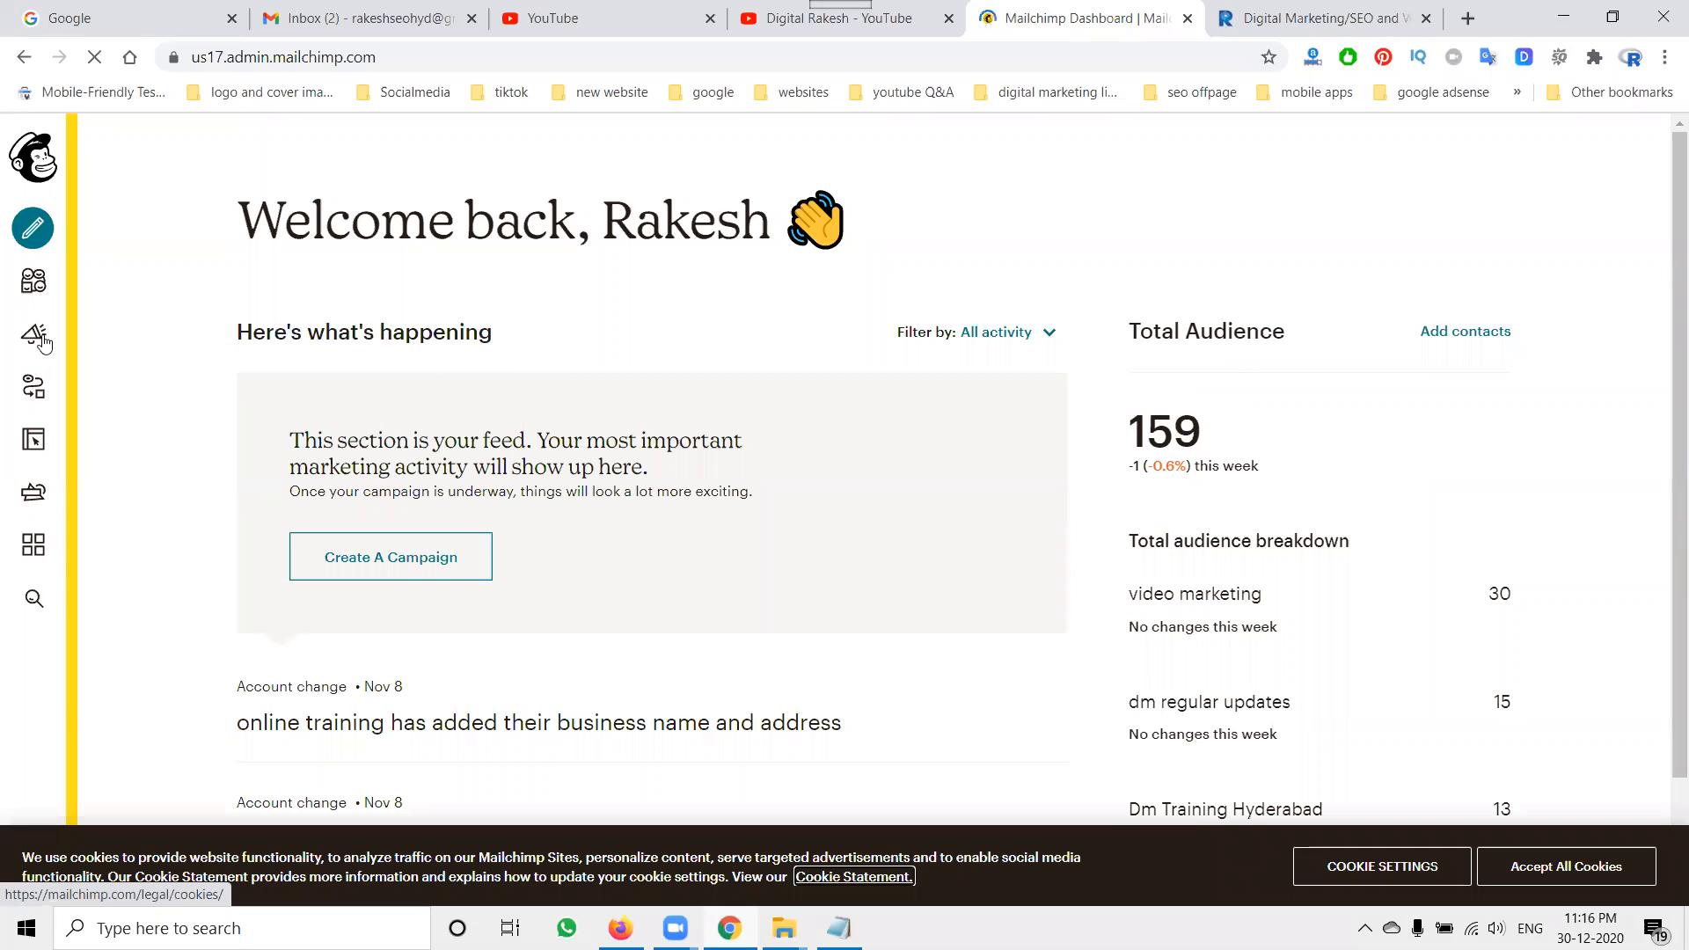
Step: Open the audience dashboard and browse the available audiences in the current audience selection
{"action": "left_click", "coordinate": [34, 281]}
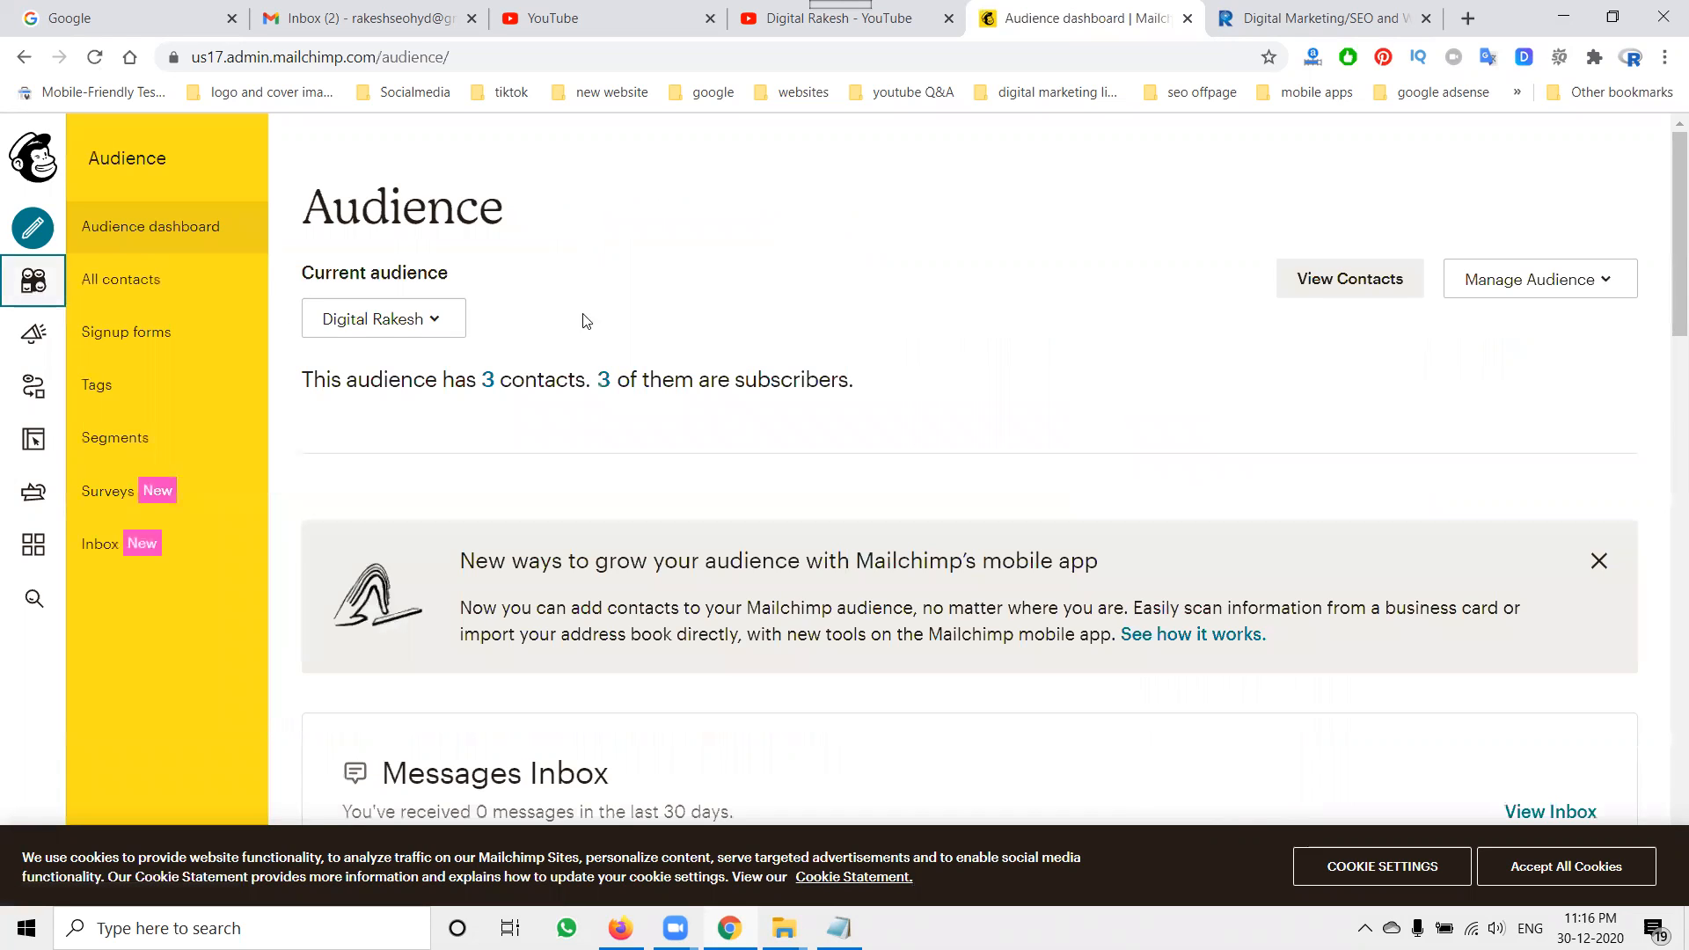
{"action": "left_click", "coordinate": [390, 325]}
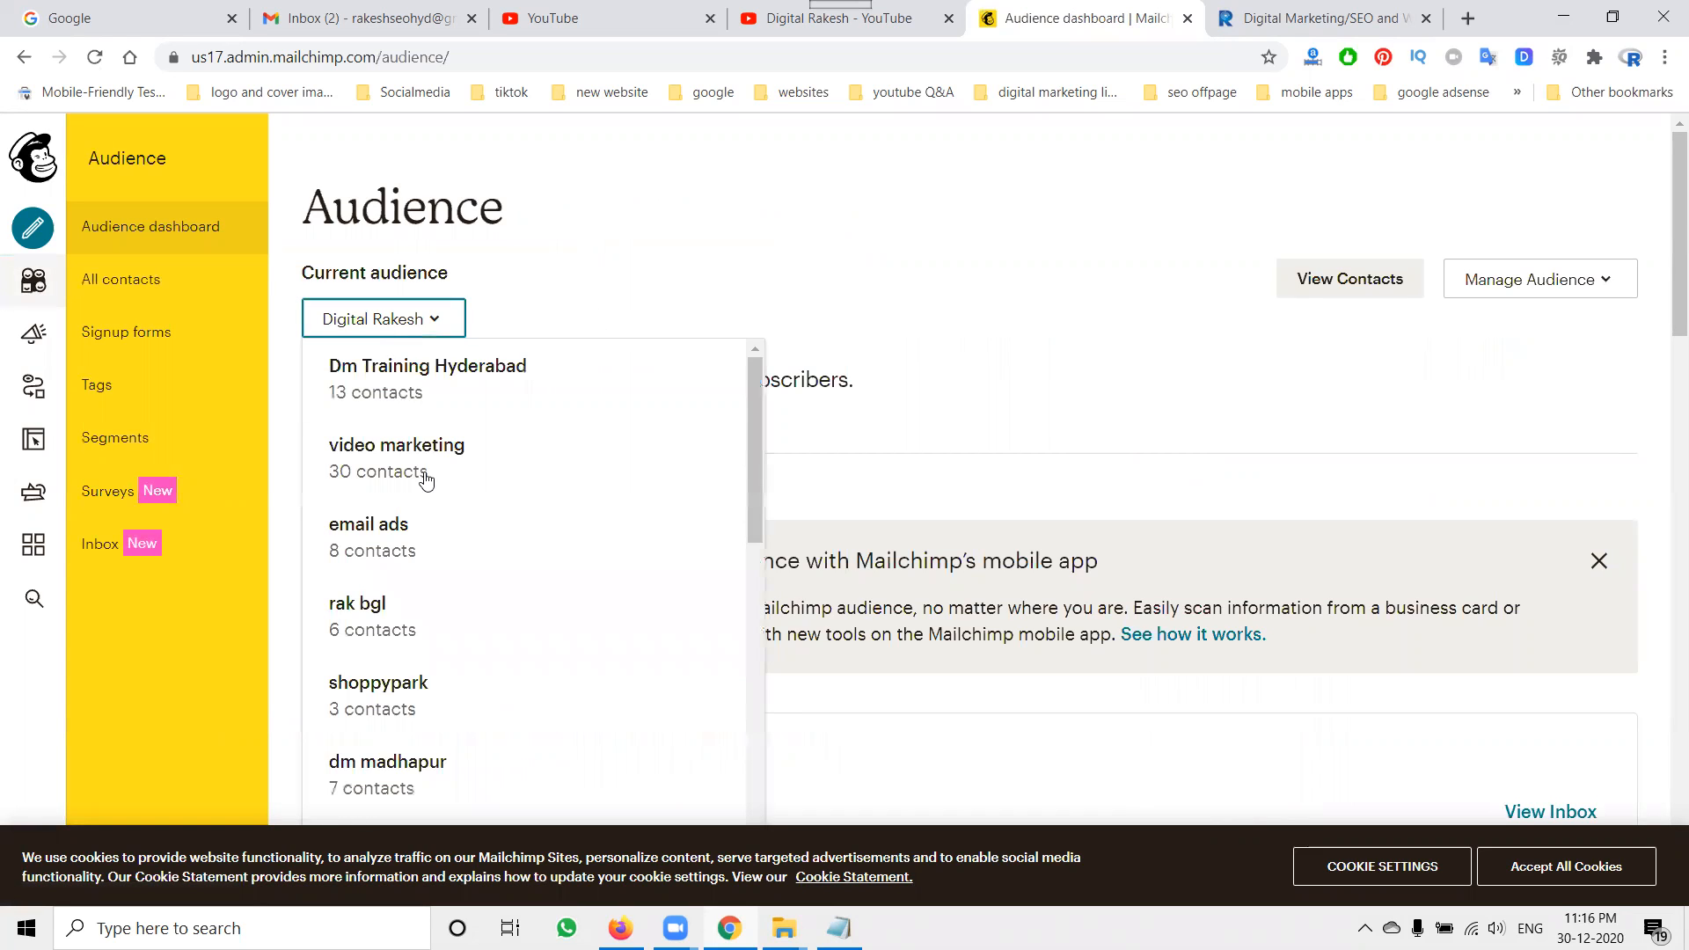
{"action": "scroll", "coordinate": [426, 482], "scroll_direction": "down", "scroll_amount": 9}
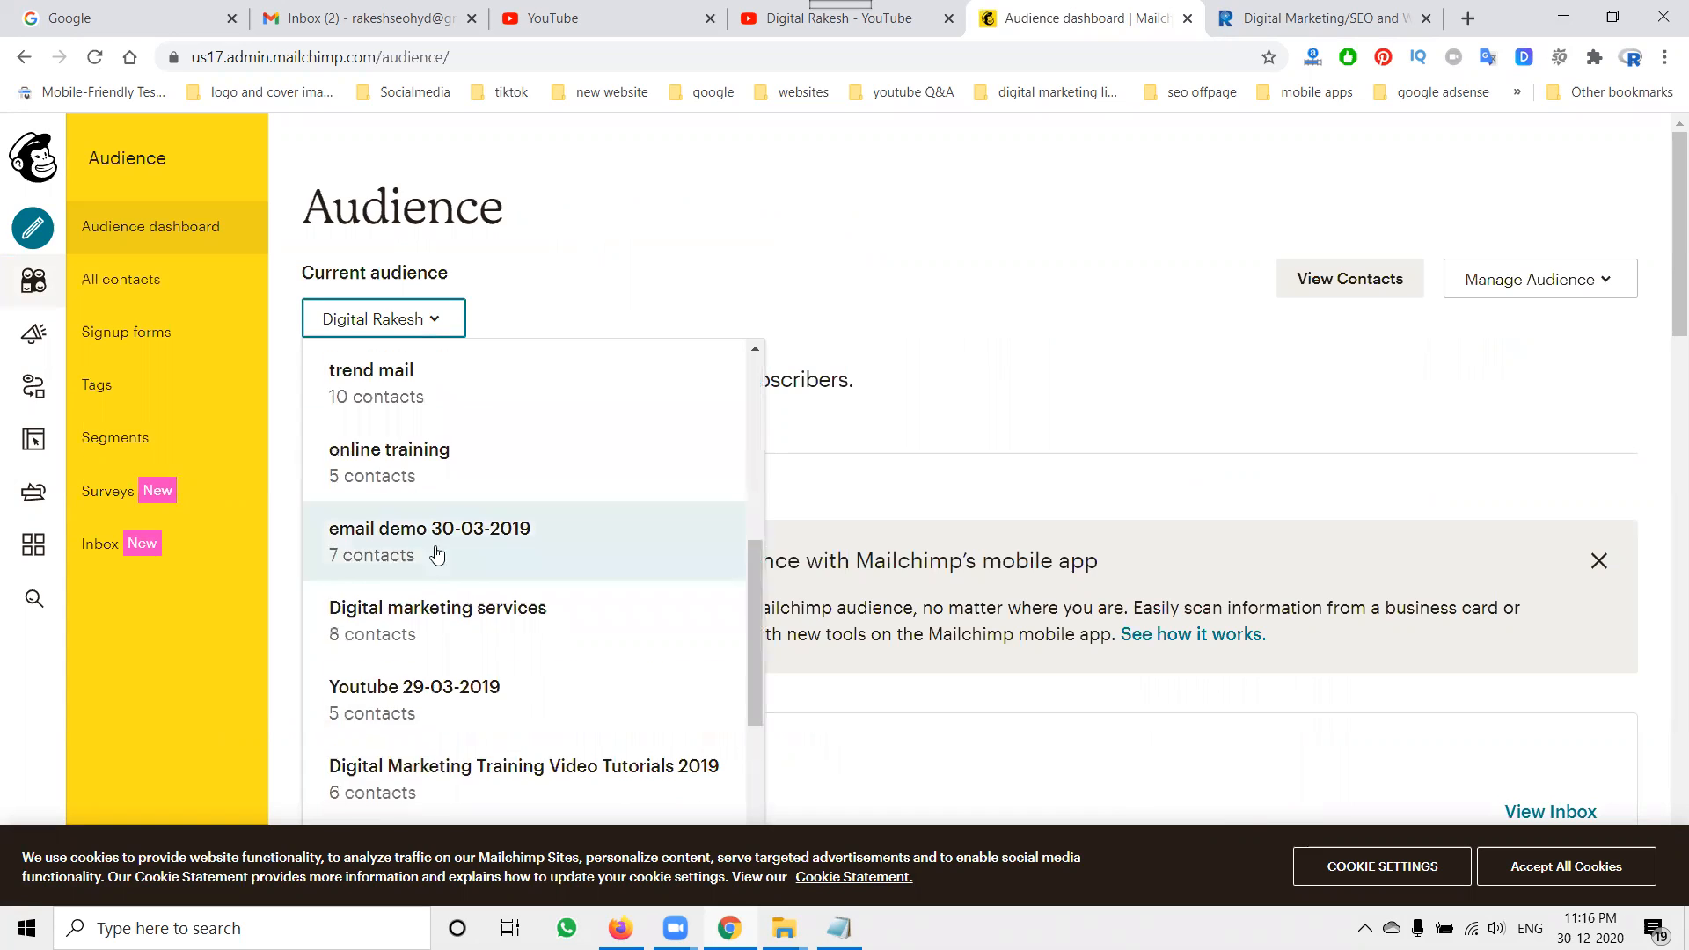
{"action": "scroll", "coordinate": [431, 618], "scroll_direction": "down", "scroll_amount": 3}
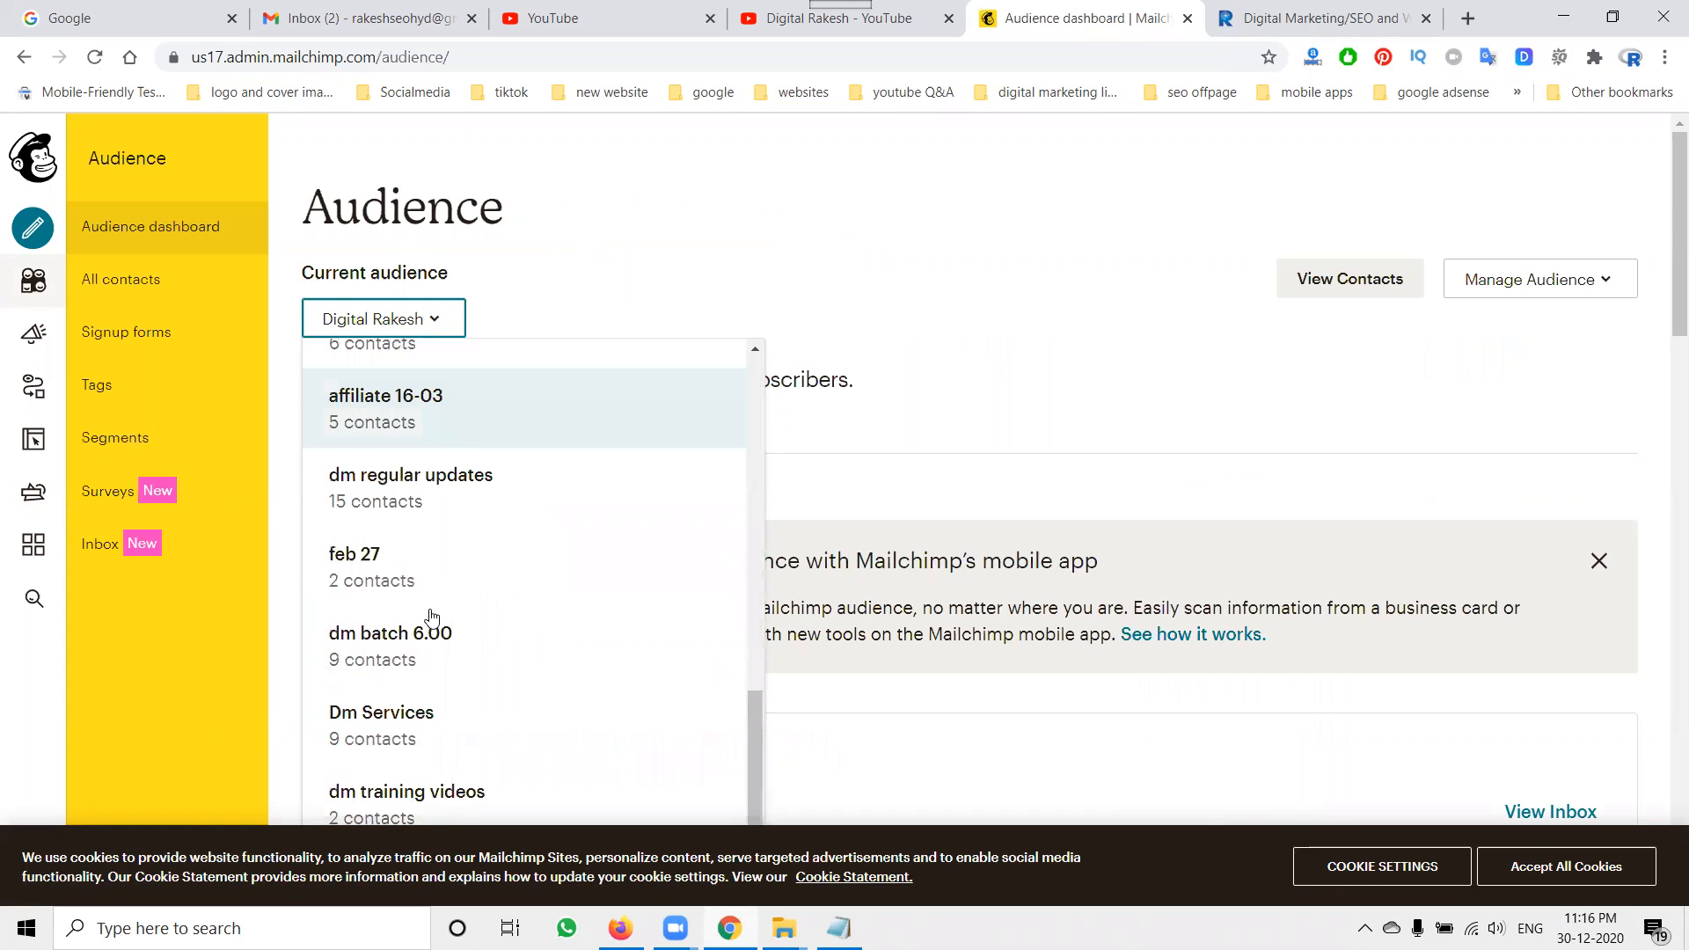
{"action": "scroll", "coordinate": [431, 618], "scroll_direction": "down", "scroll_amount": 4}
{"action": "scroll", "coordinate": [437, 589], "scroll_direction": "up", "scroll_amount": 4}
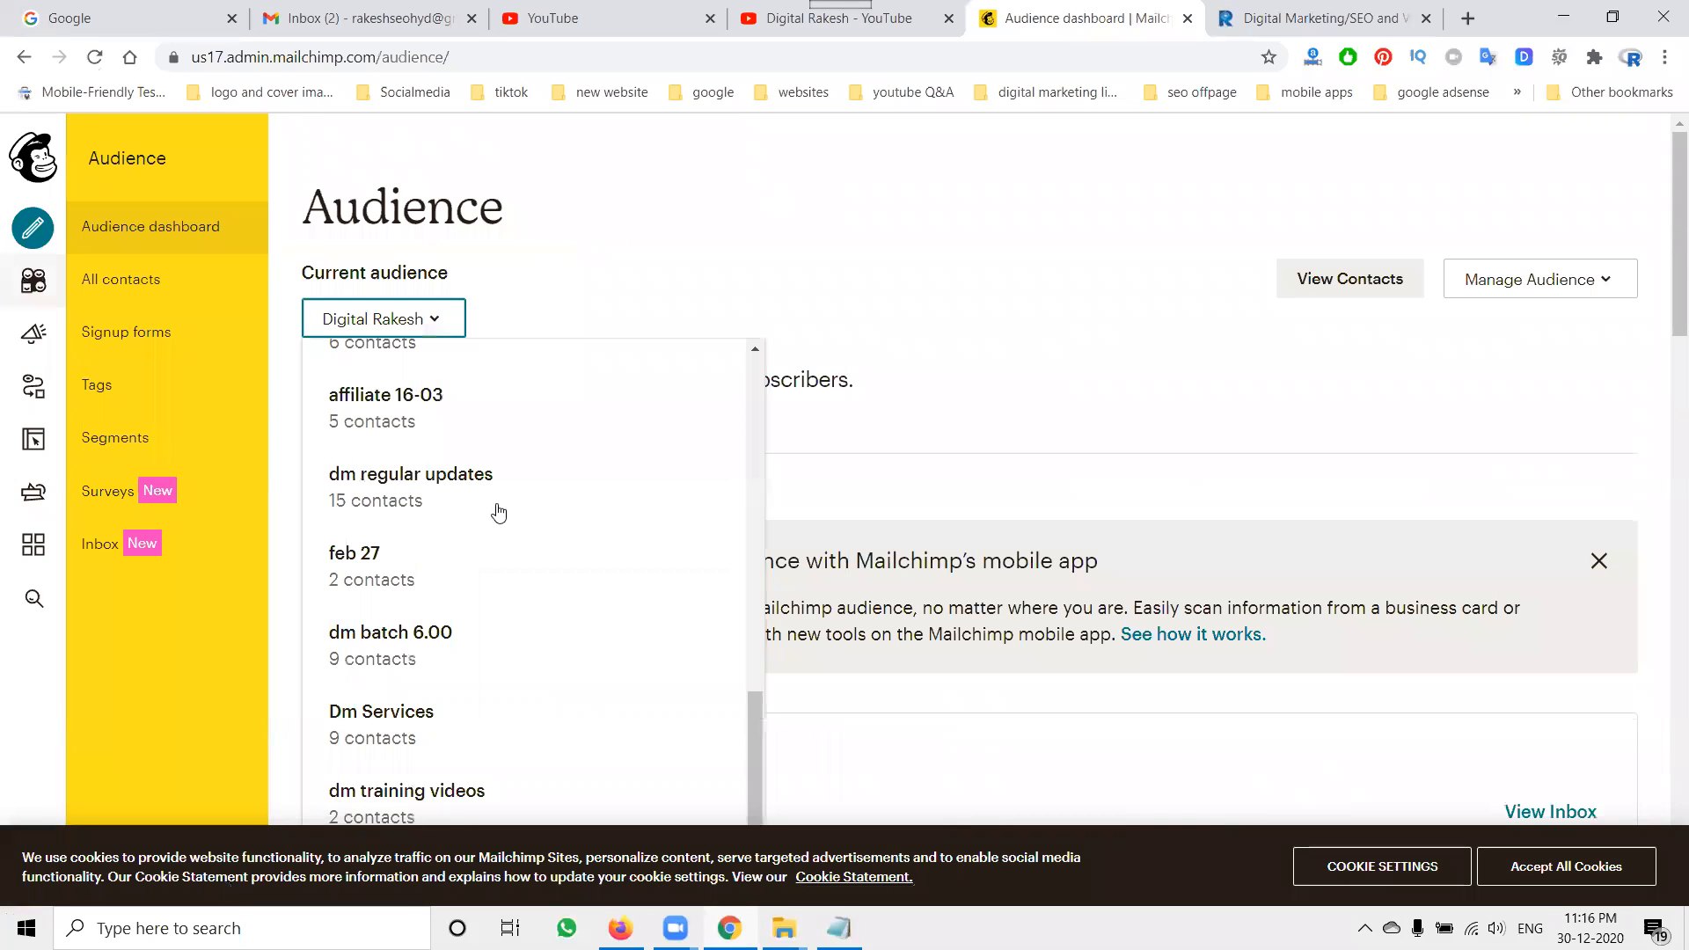
{"action": "scroll", "coordinate": [499, 512], "scroll_direction": "up", "scroll_amount": 4}
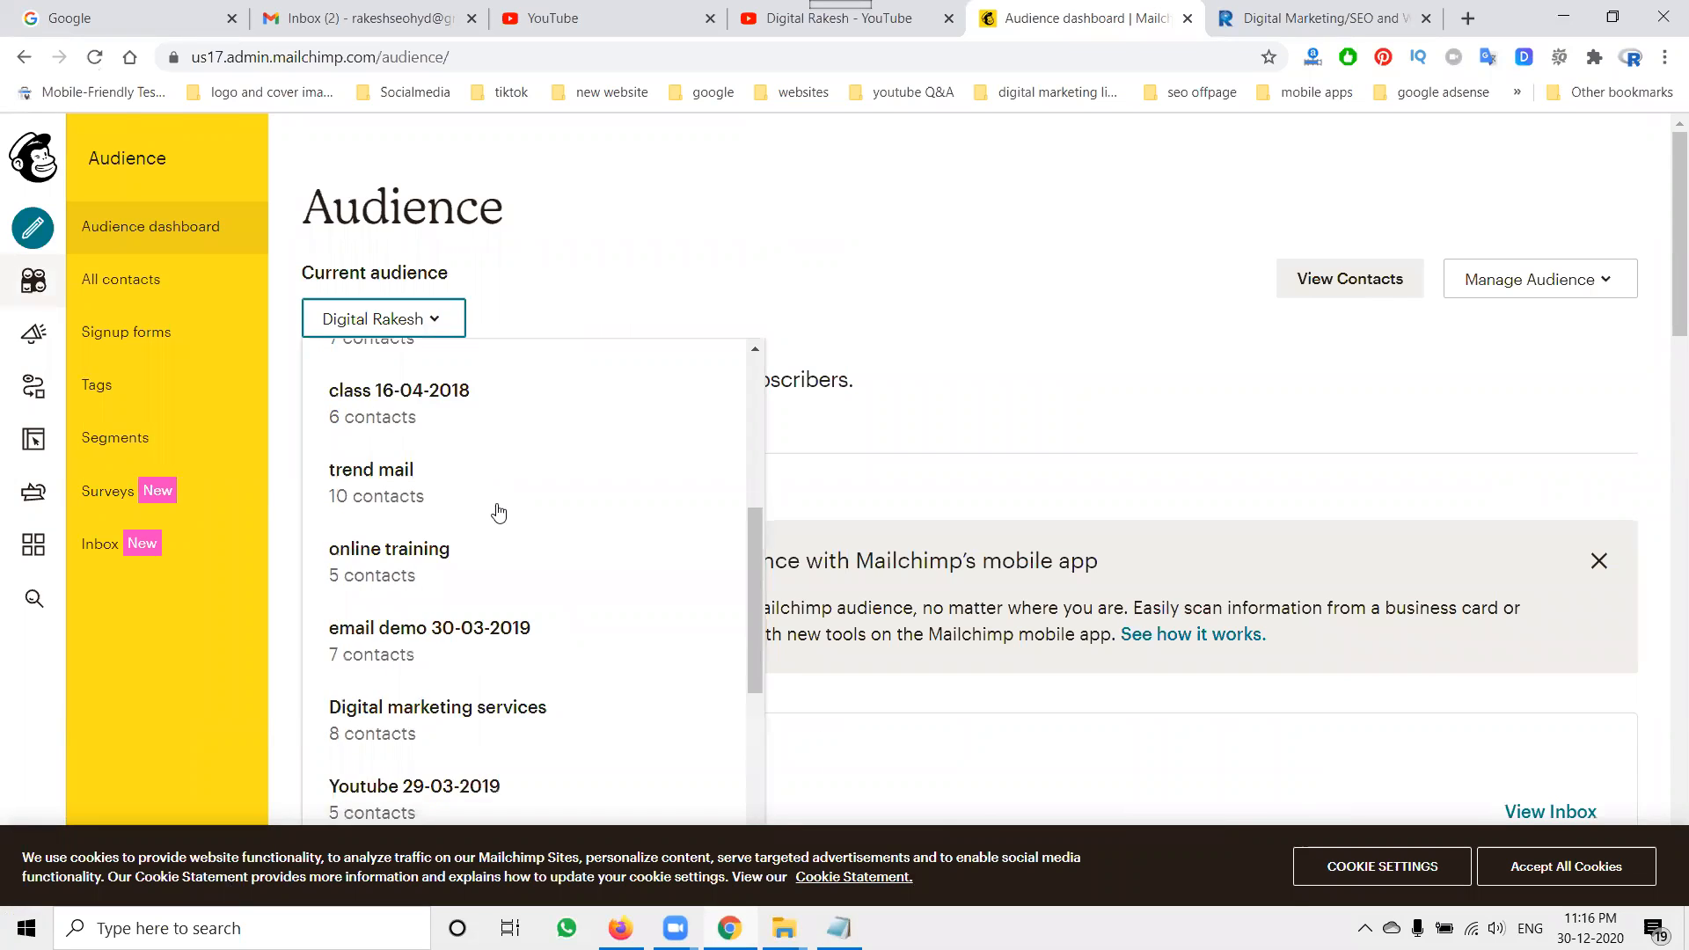
{"action": "scroll", "coordinate": [499, 512], "scroll_direction": "up", "scroll_amount": 3}
{"action": "scroll", "coordinate": [498, 510], "scroll_direction": "up", "scroll_amount": 2}
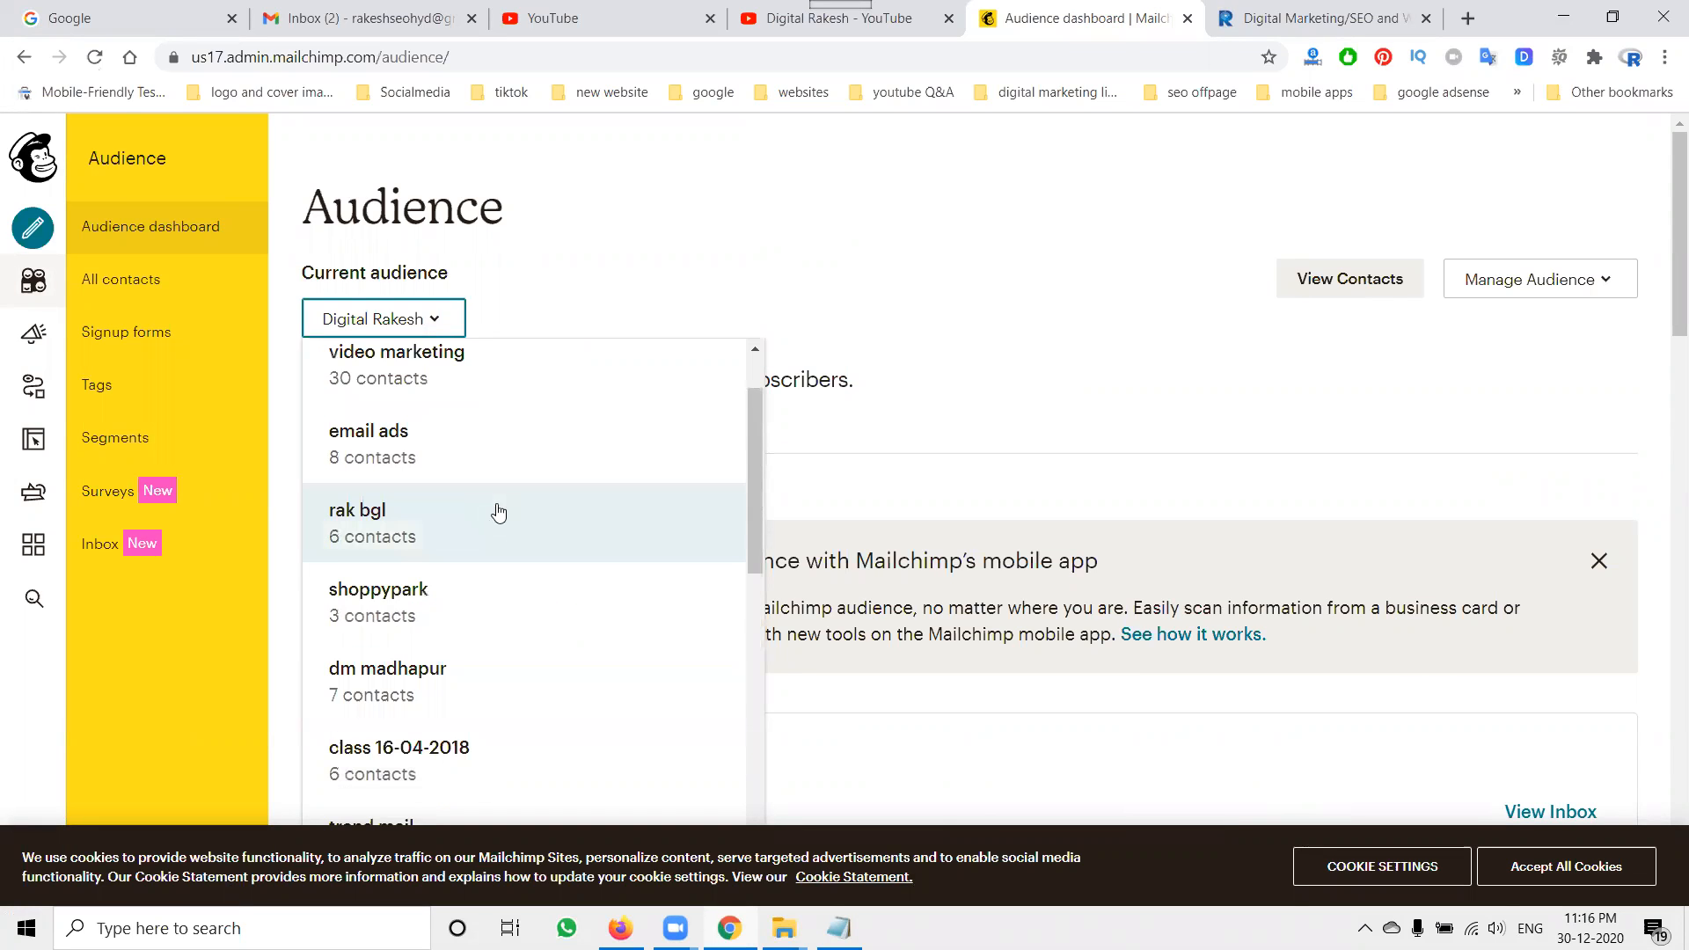
{"action": "scroll", "coordinate": [488, 489], "scroll_direction": "up", "scroll_amount": 1}
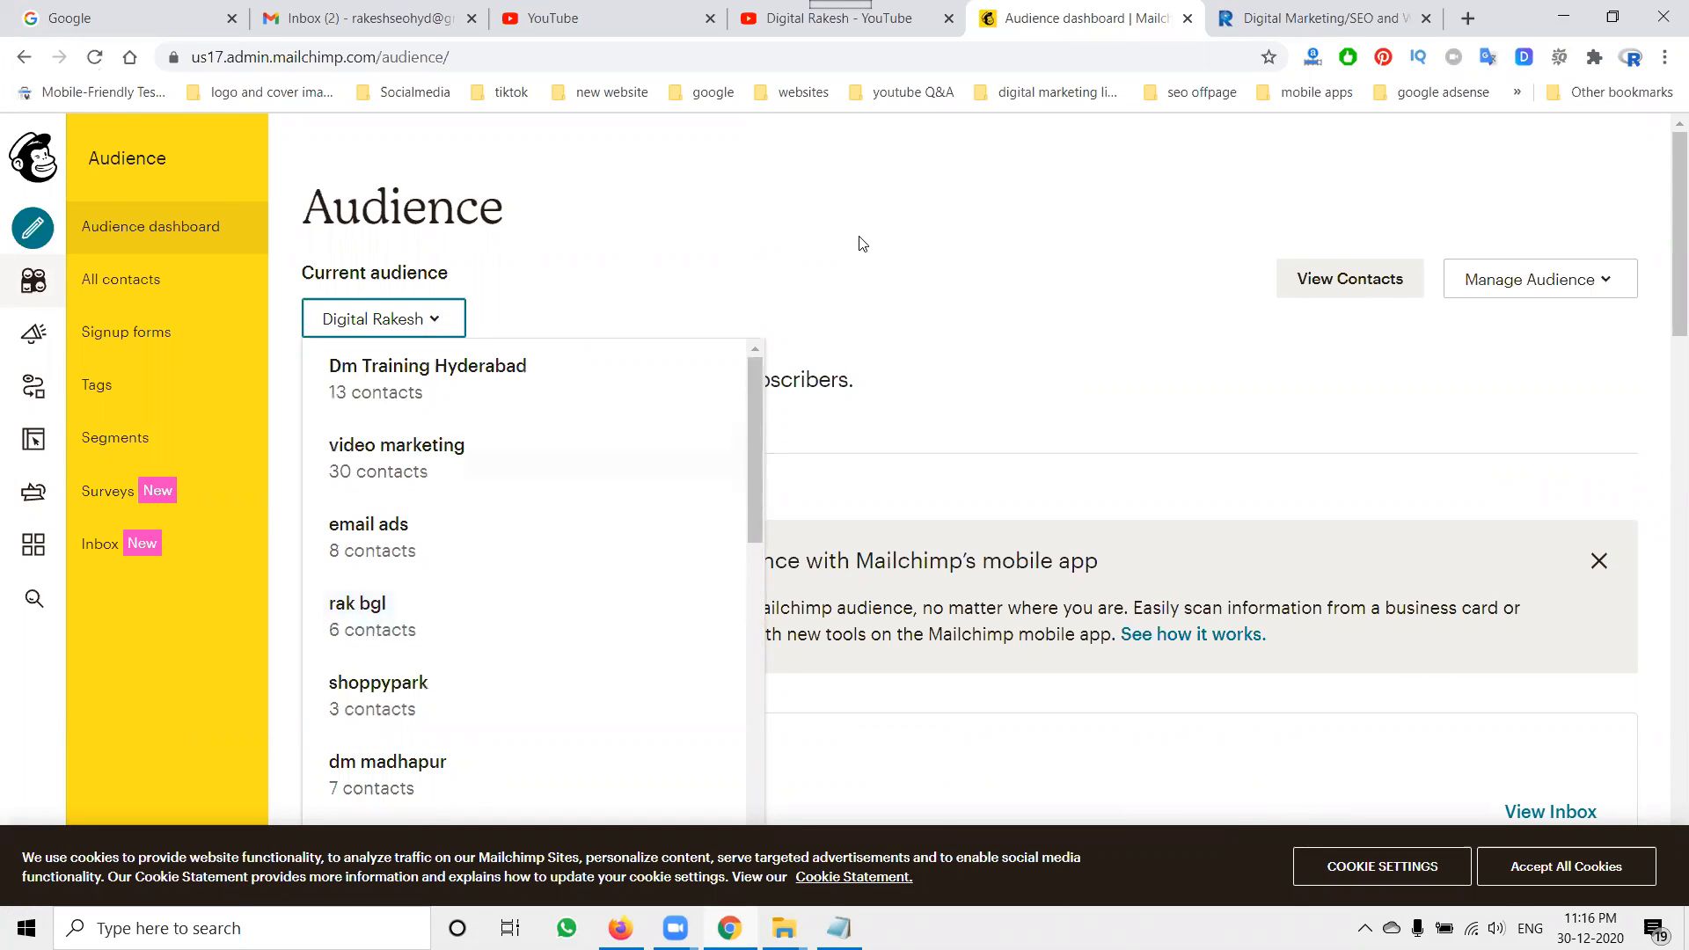
{"action": "scroll", "coordinate": [620, 315], "scroll_direction": "down", "scroll_amount": 3}
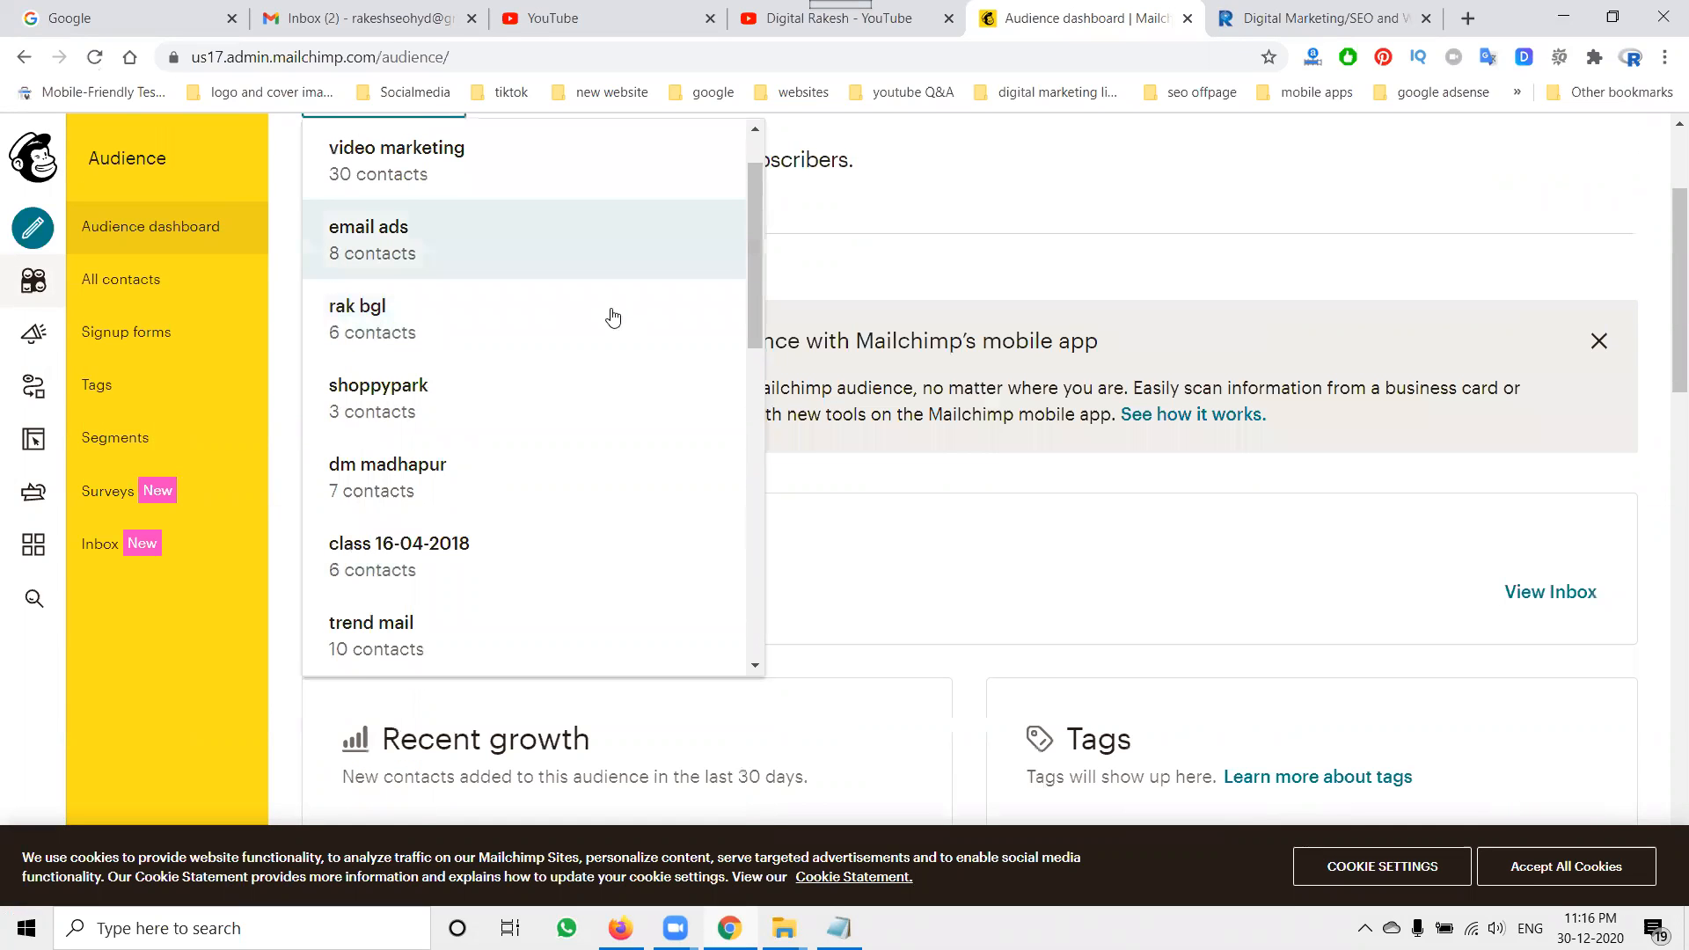
{"action": "scroll", "coordinate": [615, 315], "scroll_direction": "down", "scroll_amount": 5}
{"action": "scroll", "coordinate": [613, 317], "scroll_direction": "down", "scroll_amount": 5}
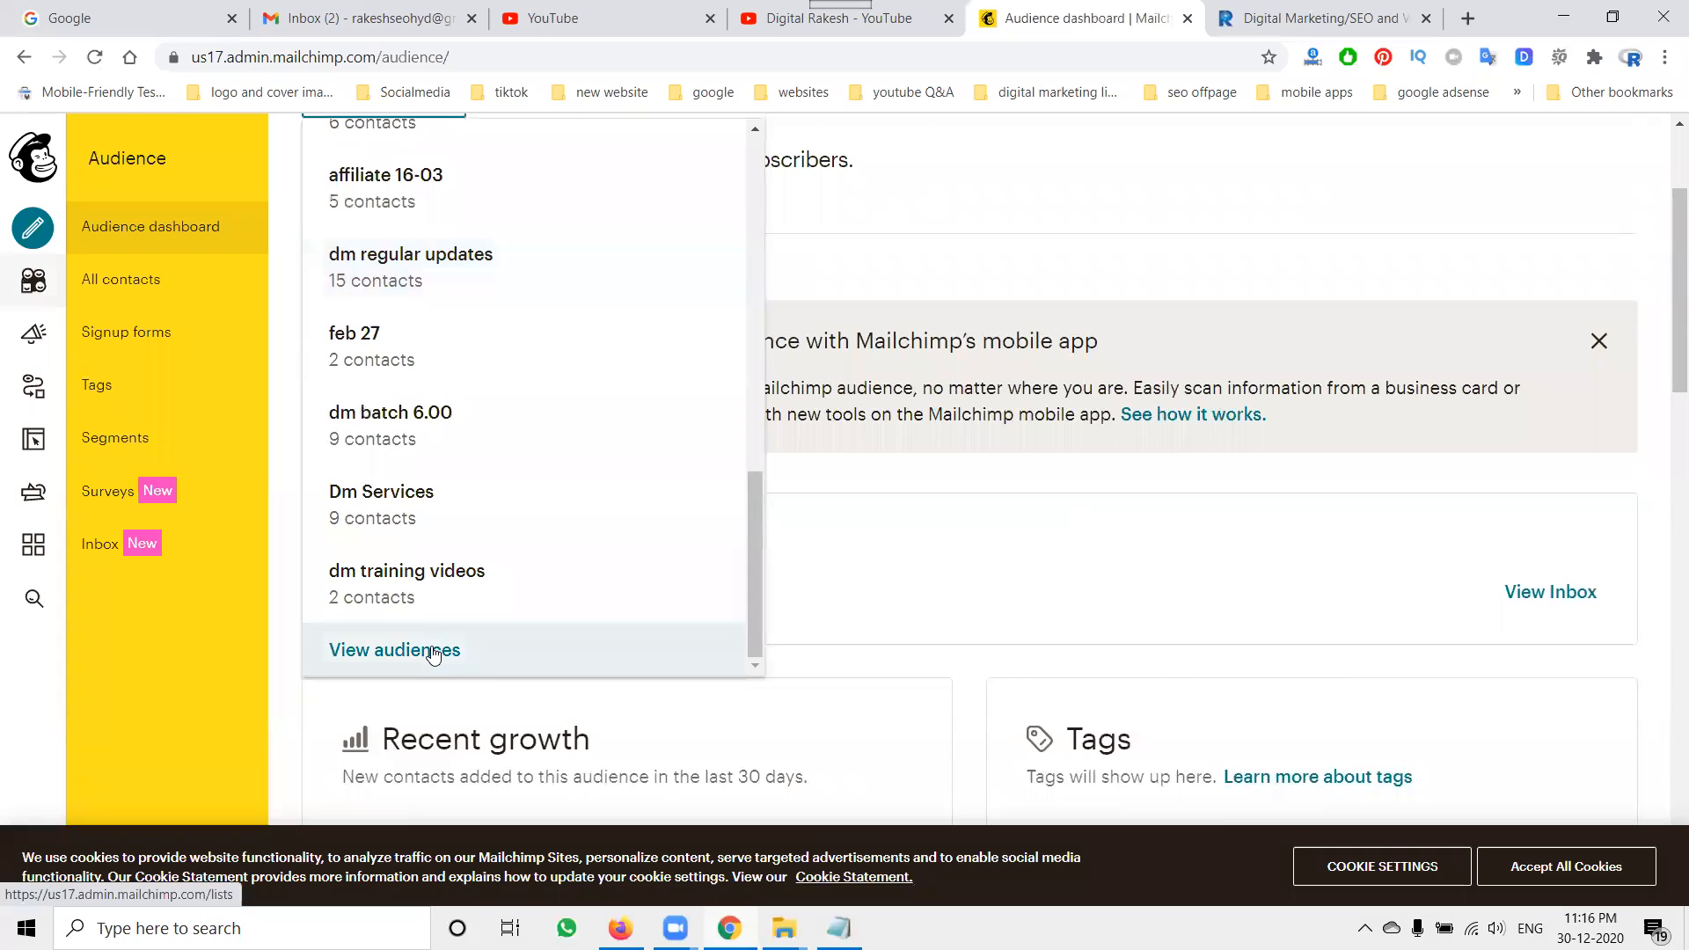
Step: Open the overview of all audiences and look through their contact, subscriber, open and click figures
{"action": "left_click", "coordinate": [440, 649]}
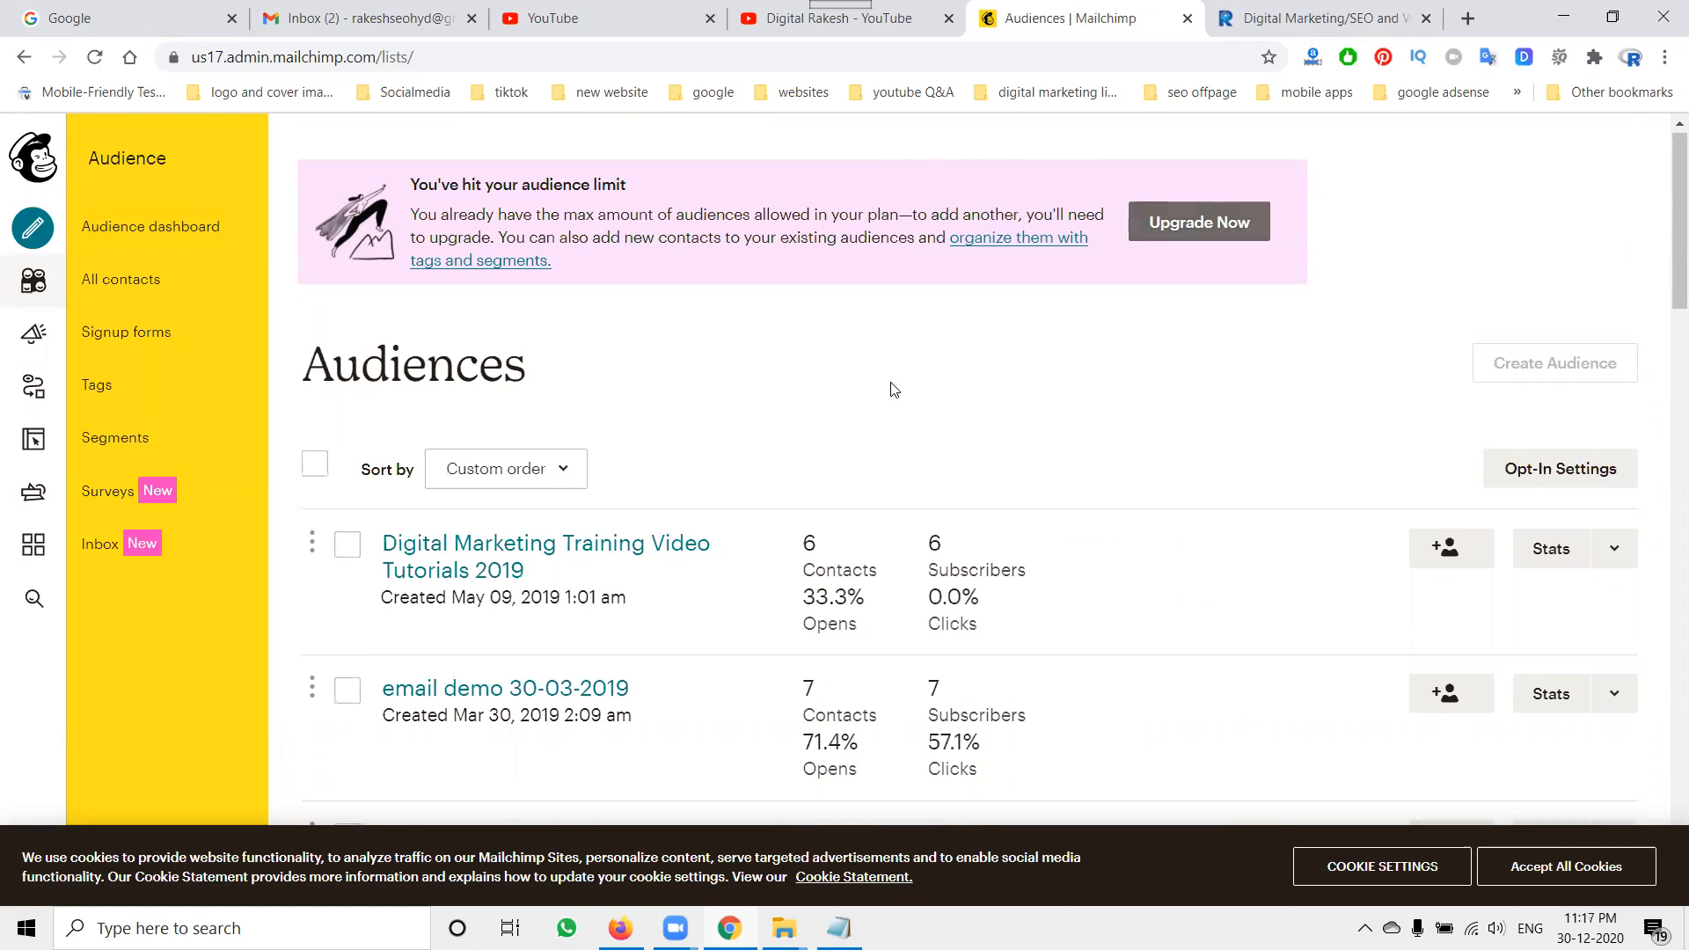
{"action": "scroll", "coordinate": [893, 388], "scroll_direction": "down", "scroll_amount": 7}
{"action": "scroll", "coordinate": [893, 388], "scroll_direction": "down", "scroll_amount": 11}
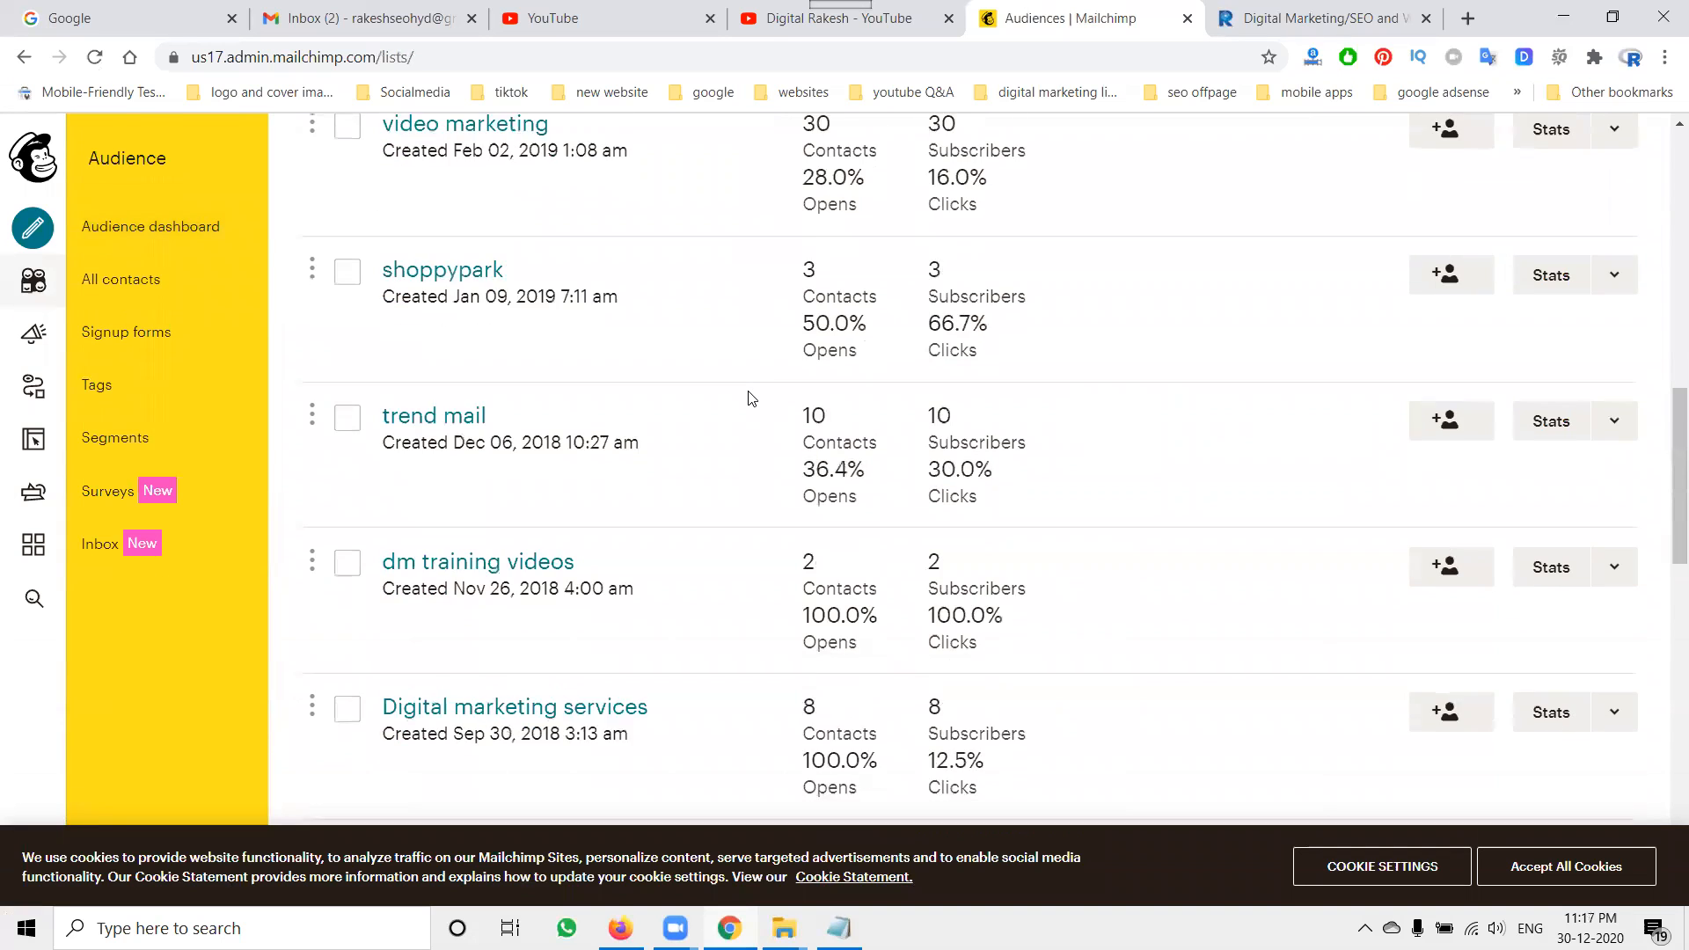
{"action": "scroll", "coordinate": [751, 398], "scroll_direction": "down", "scroll_amount": 10}
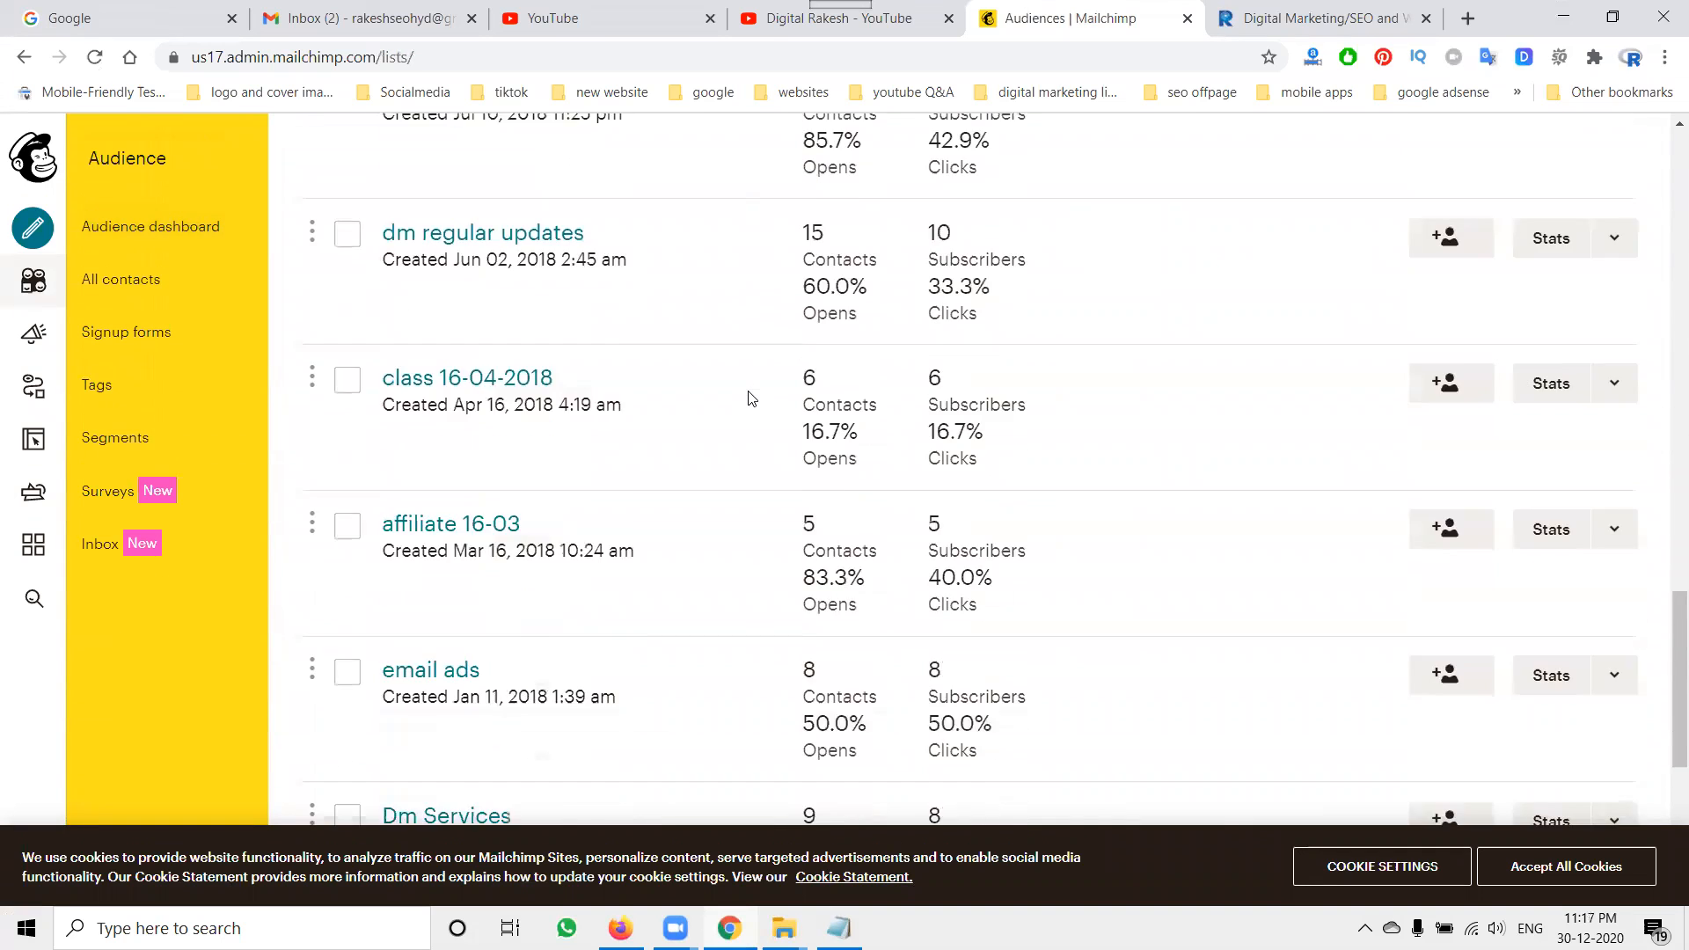
{"action": "scroll", "coordinate": [750, 398], "scroll_direction": "down", "scroll_amount": 1}
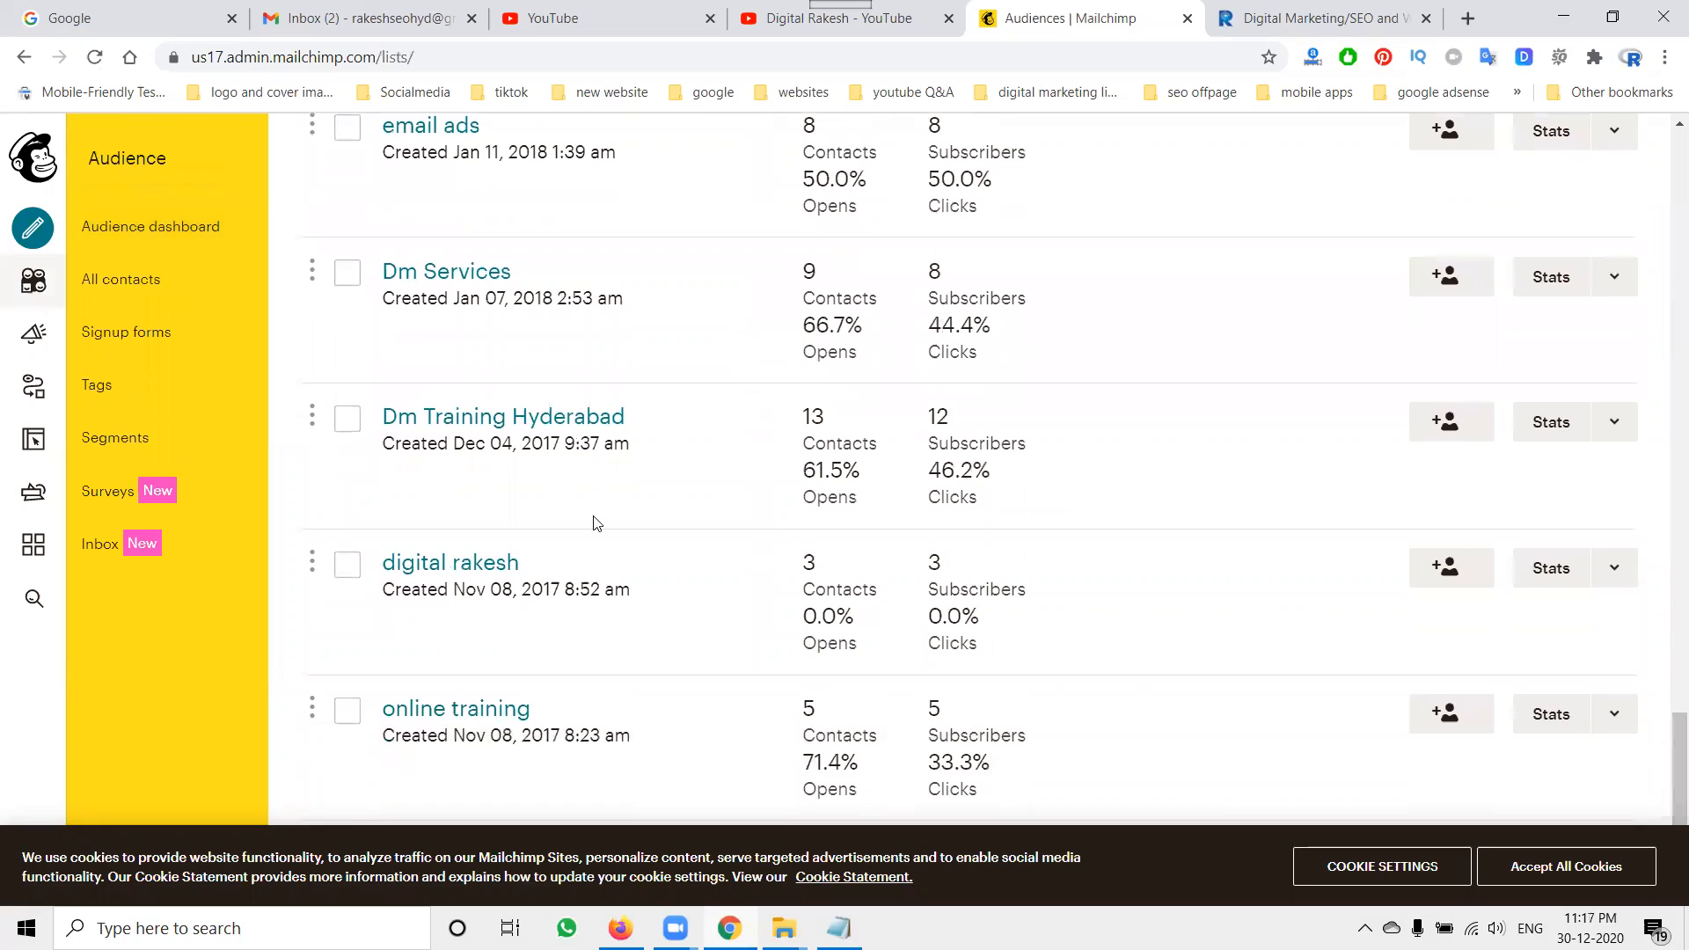
Step: Open the "digital rakesh" audience and review its contact table
{"action": "left_click", "coordinate": [479, 563]}
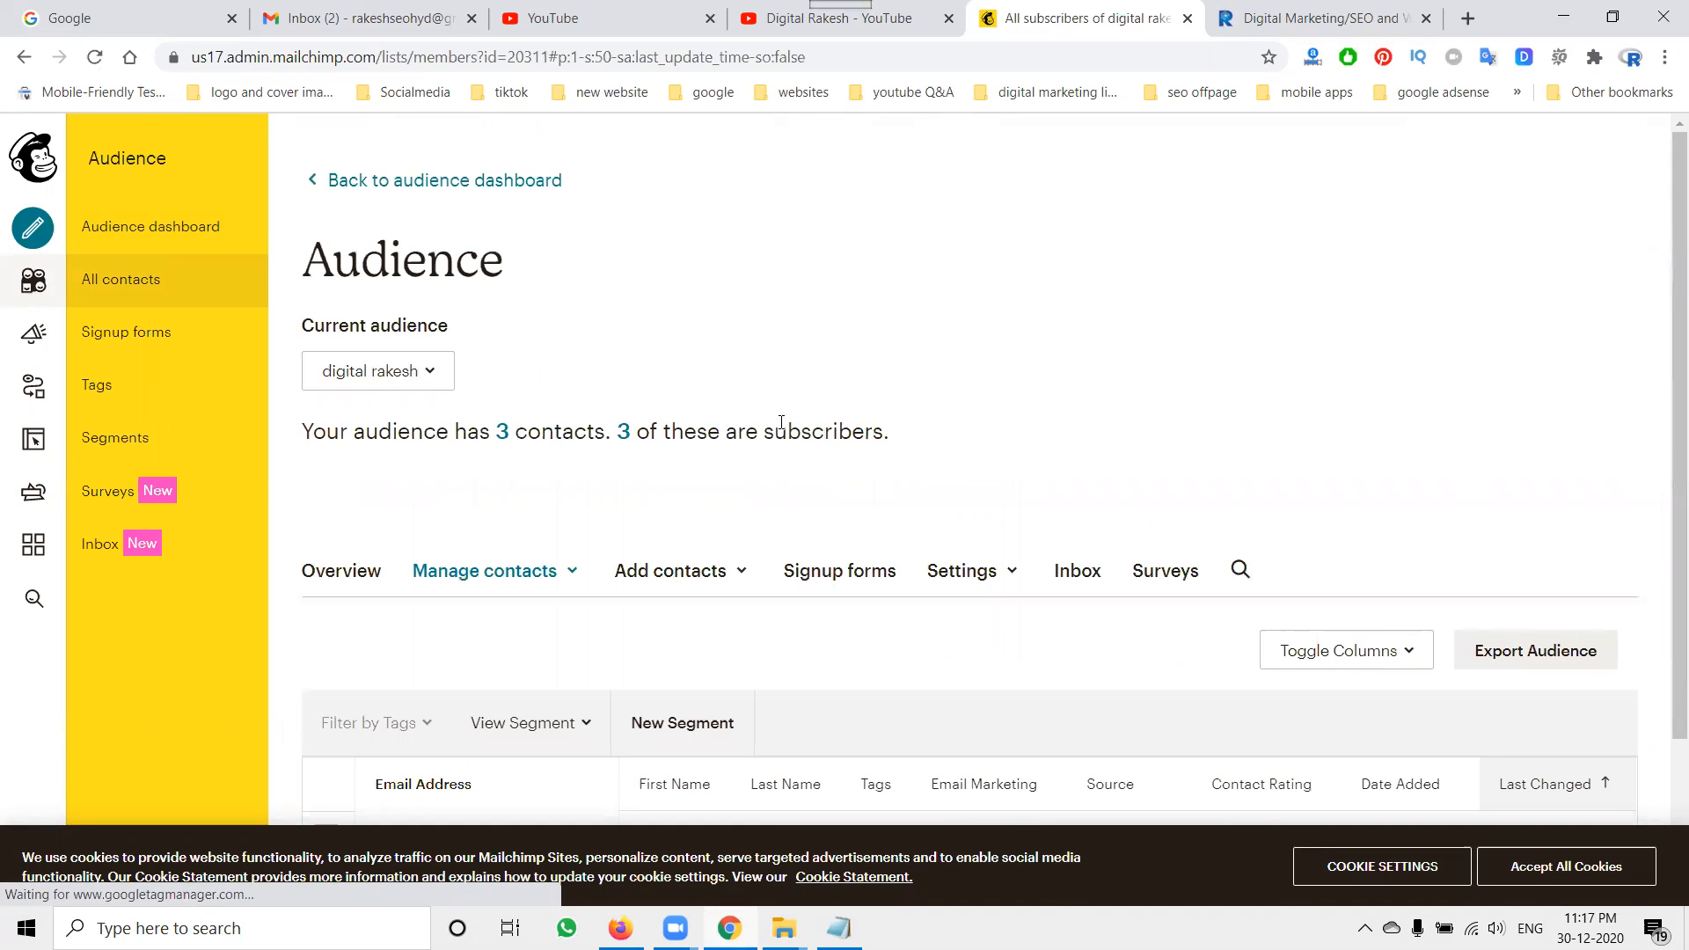
{"action": "scroll", "coordinate": [876, 408], "scroll_direction": "down", "scroll_amount": 2}
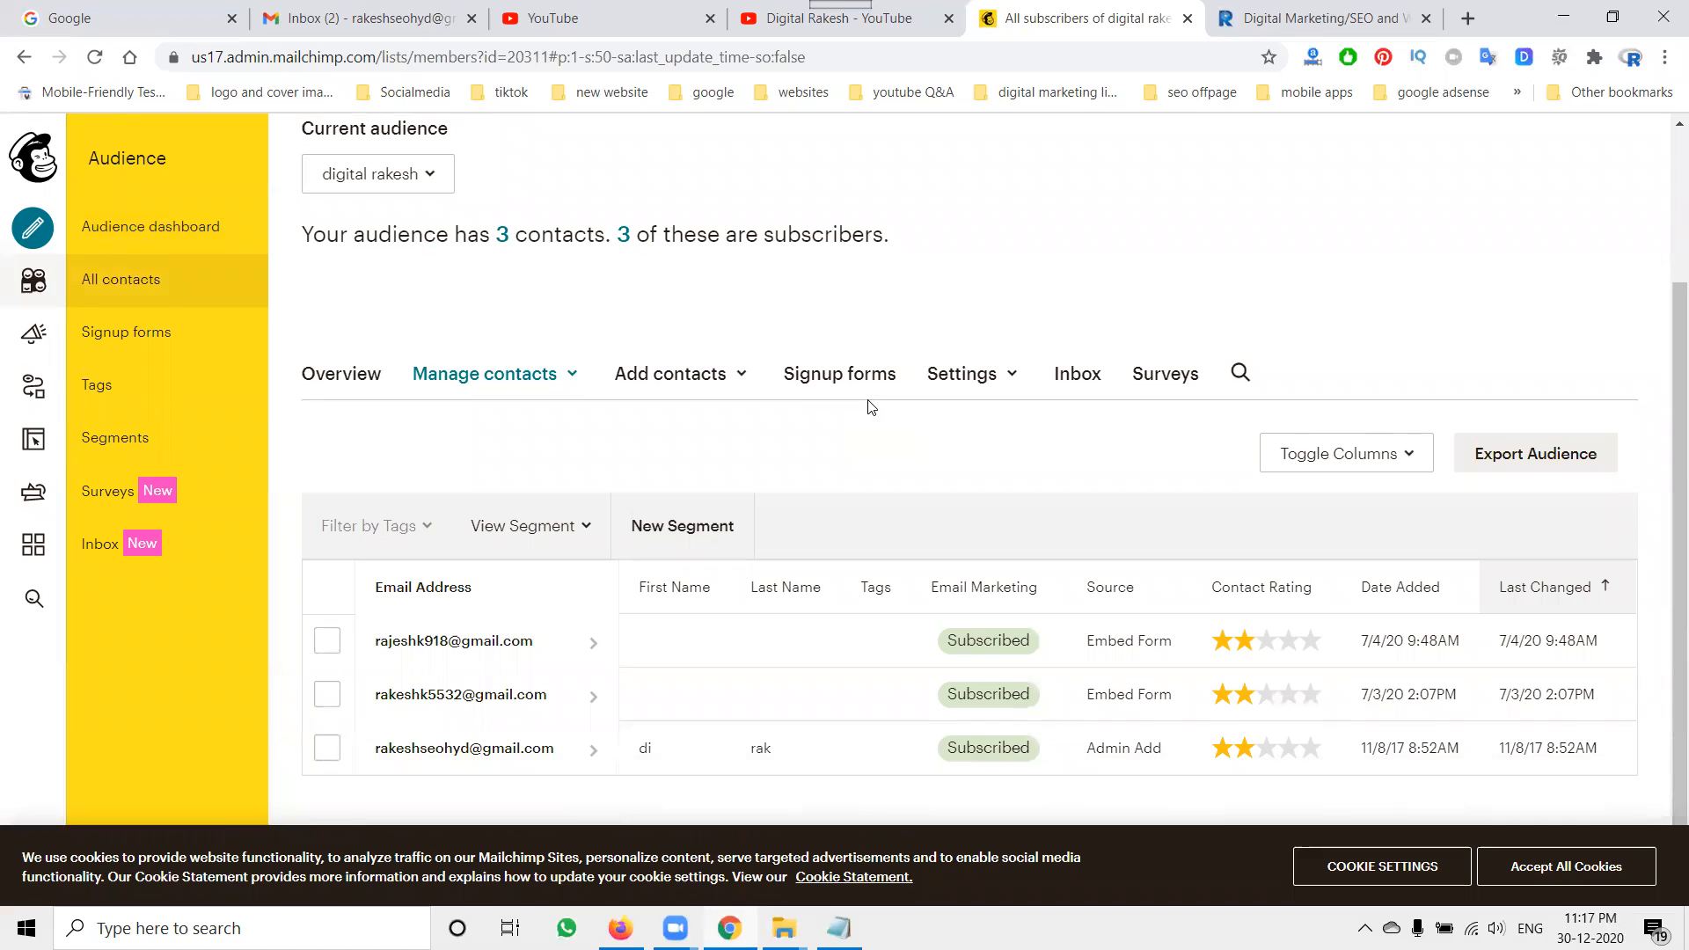
{"action": "scroll", "coordinate": [521, 497], "scroll_direction": "up", "scroll_amount": 2}
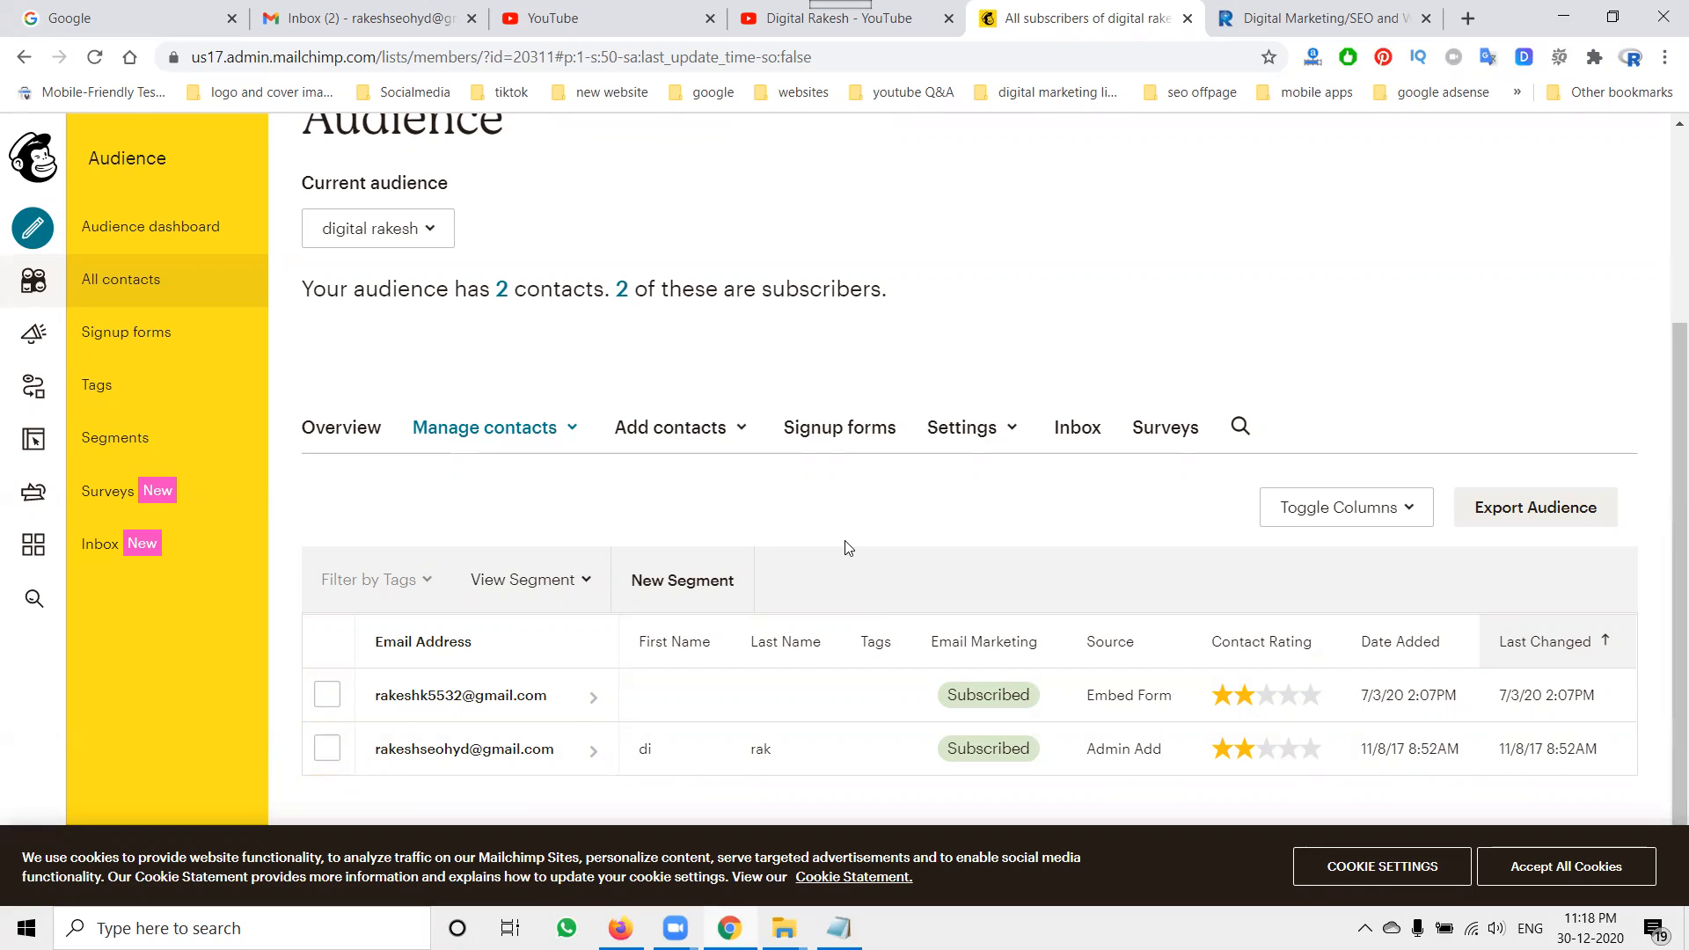
Step: Start a copy-and-paste contact import for the "digital rakesh" audience, paste in the contact's e-mail address and proceed to organizing the contacts
{"action": "left_click", "coordinate": [700, 443]}
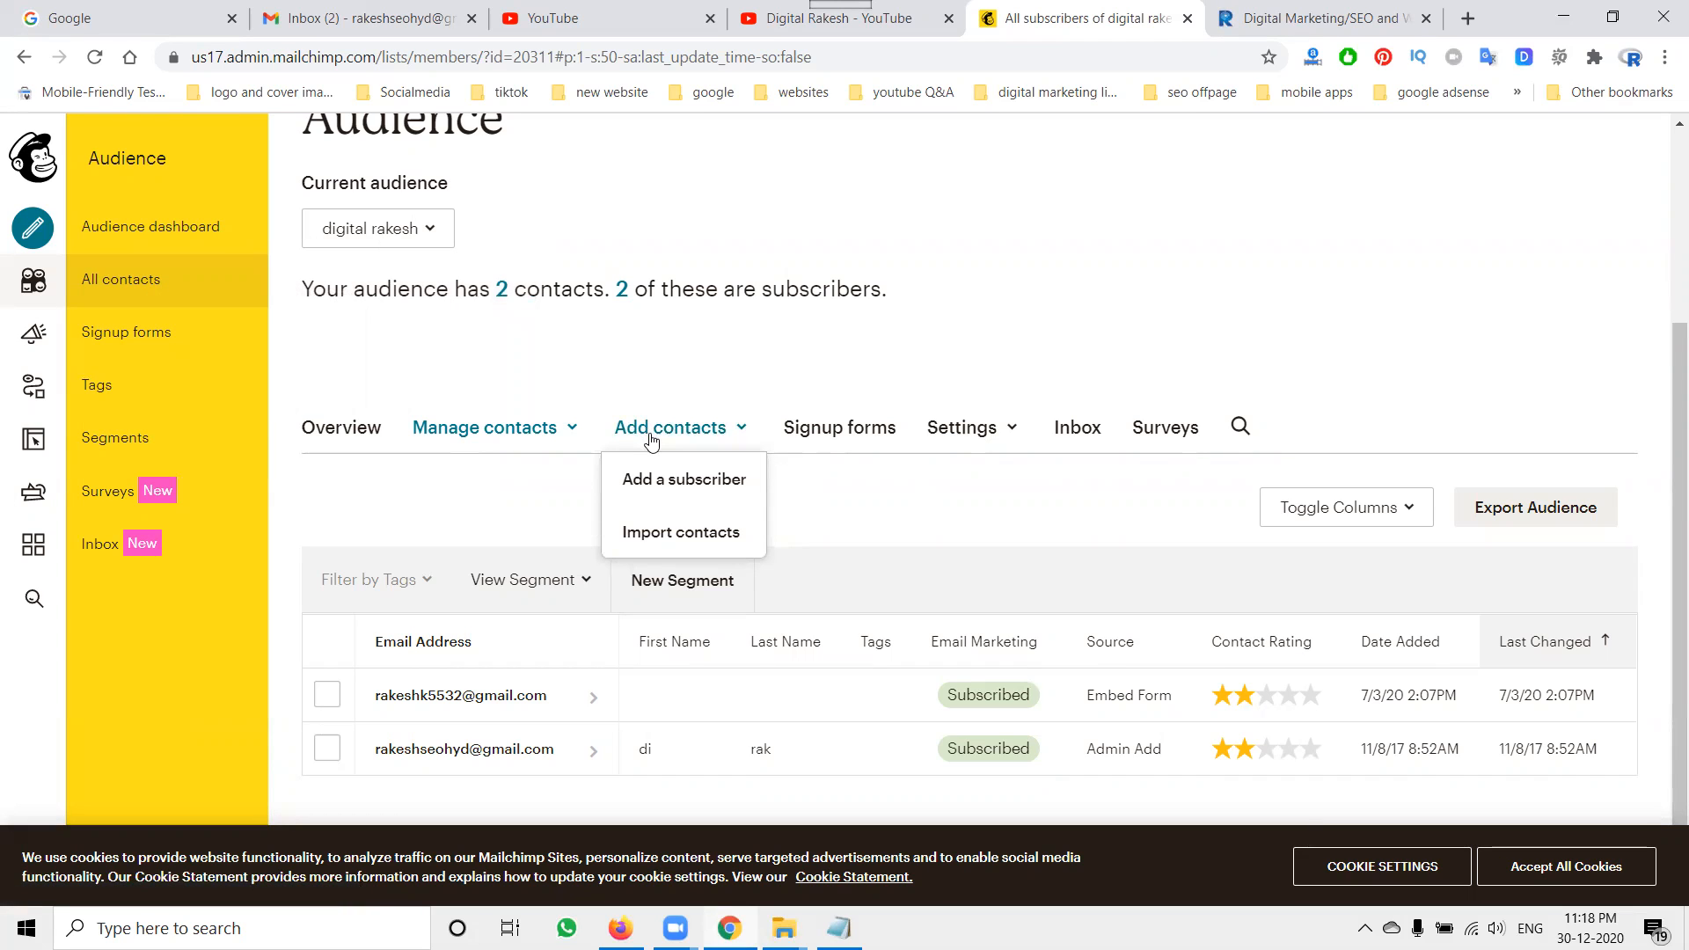
{"action": "left_click", "coordinate": [655, 547]}
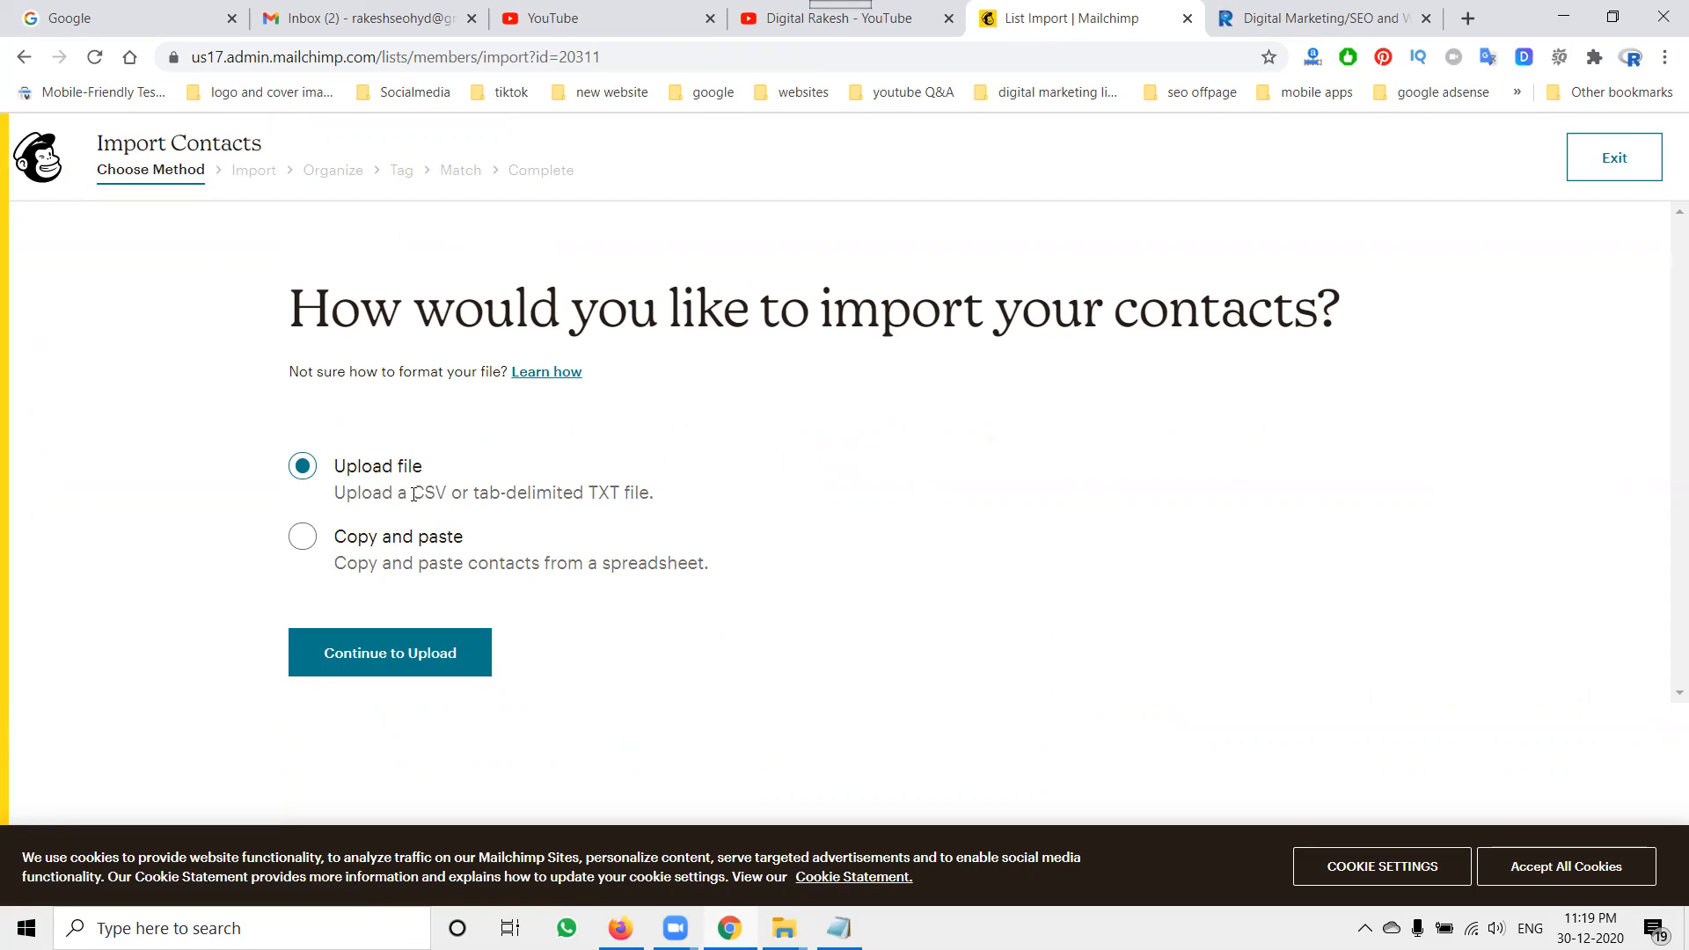
{"action": "left_click", "coordinate": [374, 538]}
{"action": "left_click", "coordinate": [396, 658]}
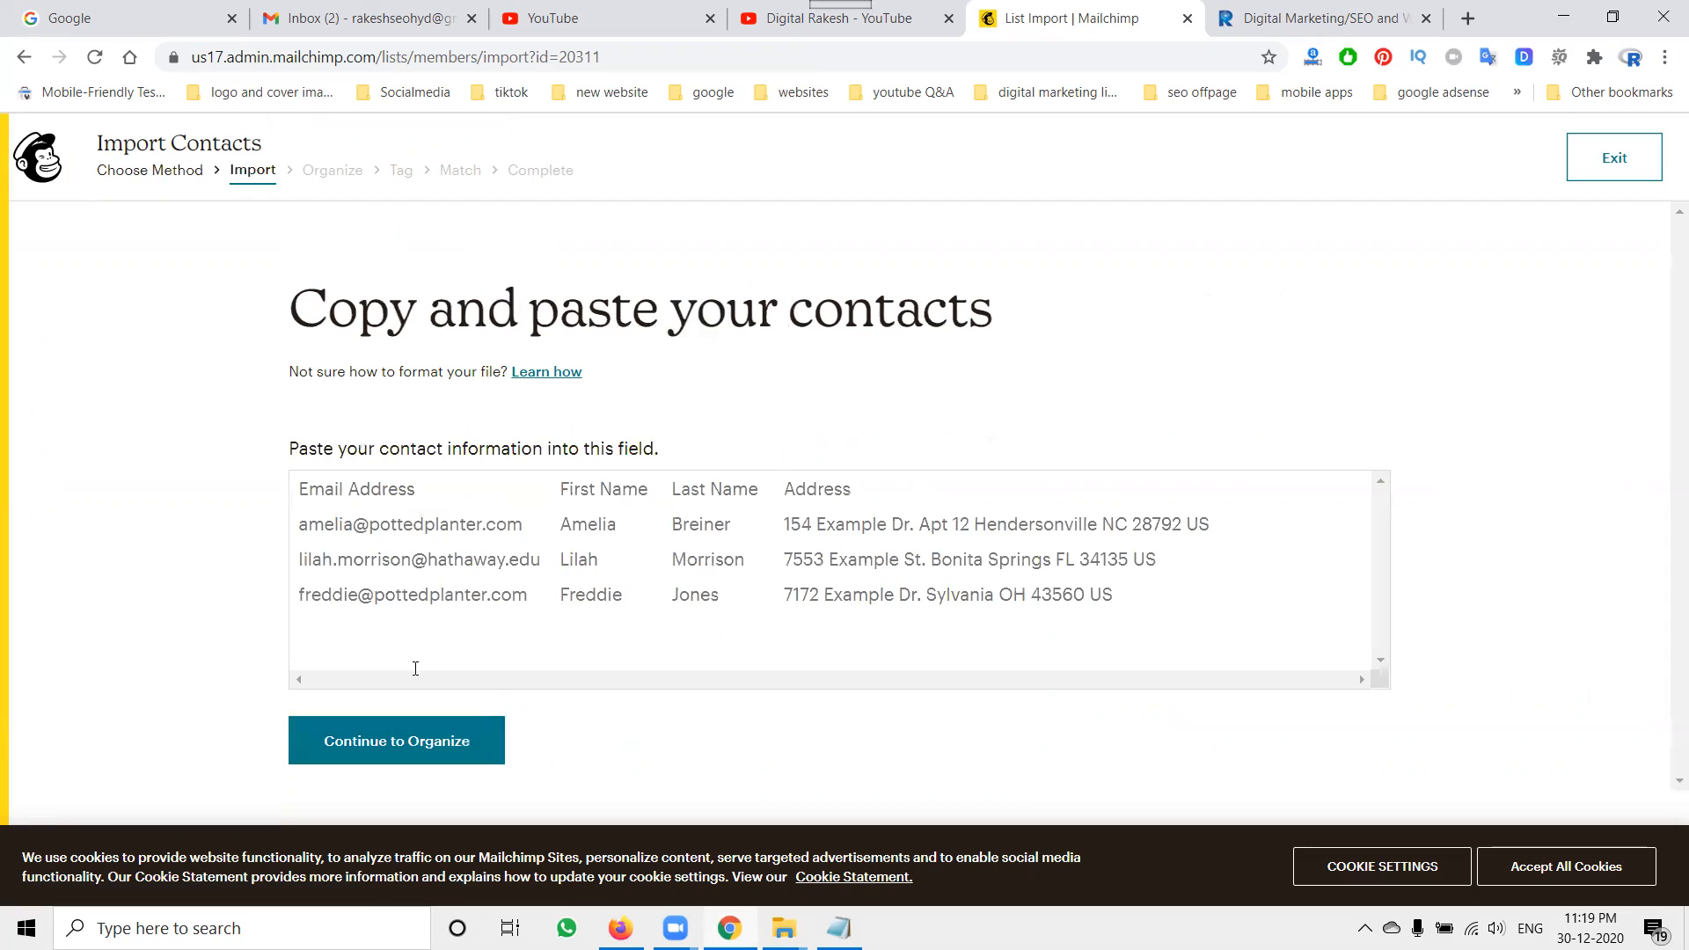
{"action": "left_click", "coordinate": [441, 642]}
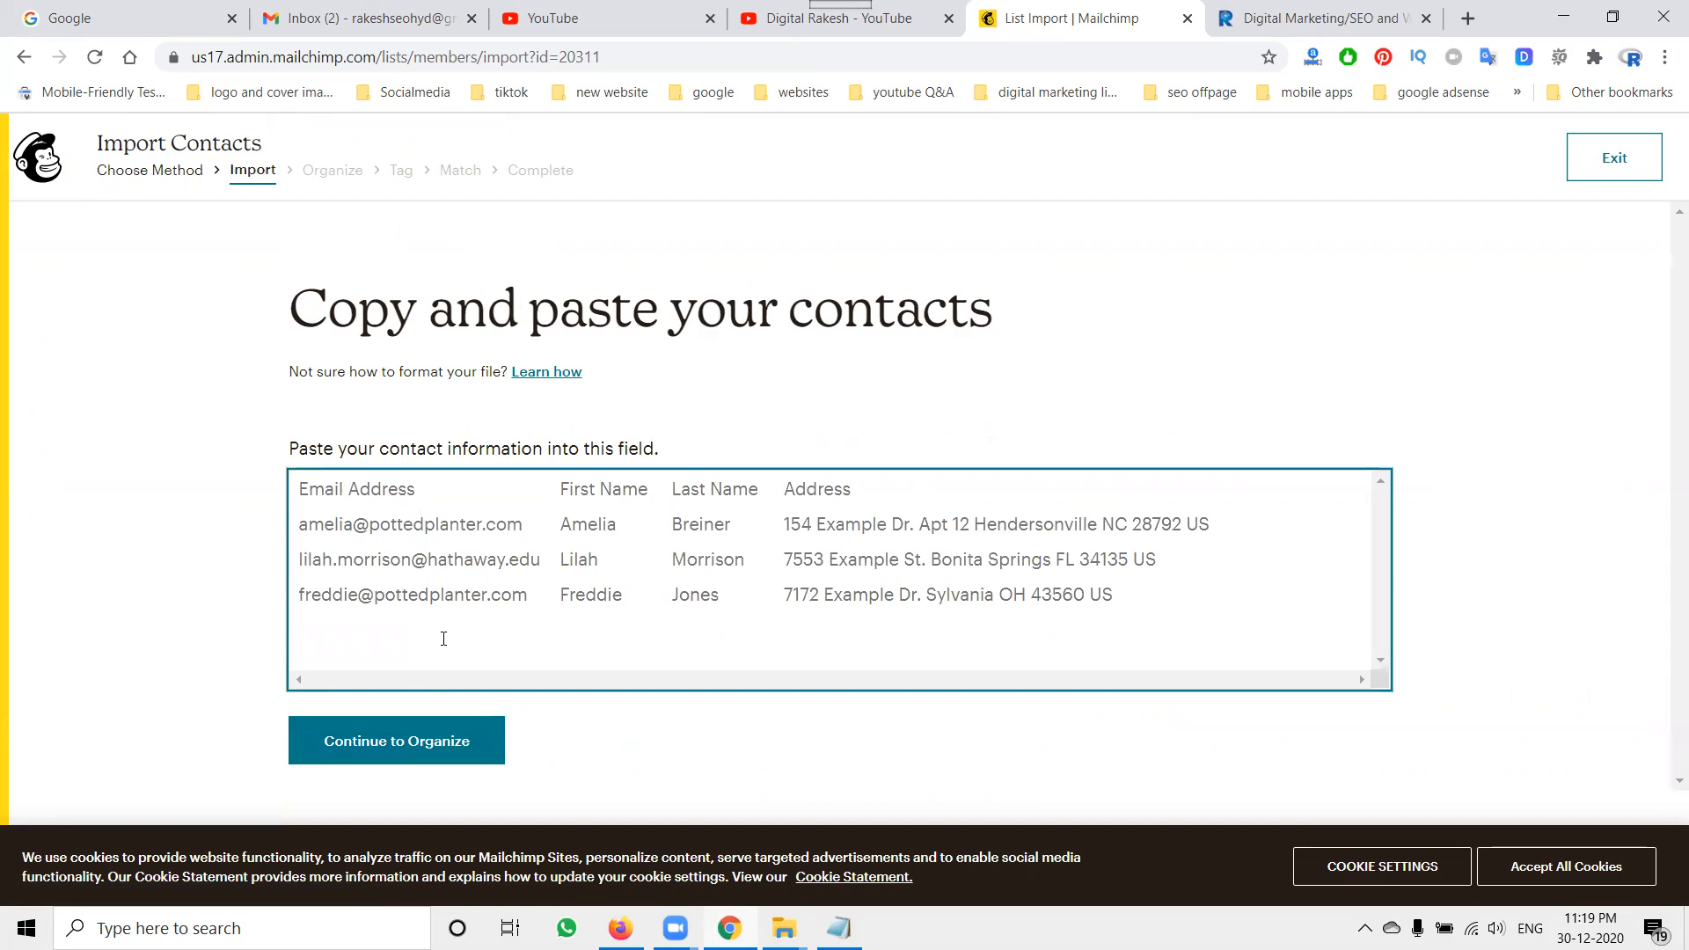
{"action": "key", "text": "ctrl+v"}
{"action": "left_click", "coordinate": [384, 730]}
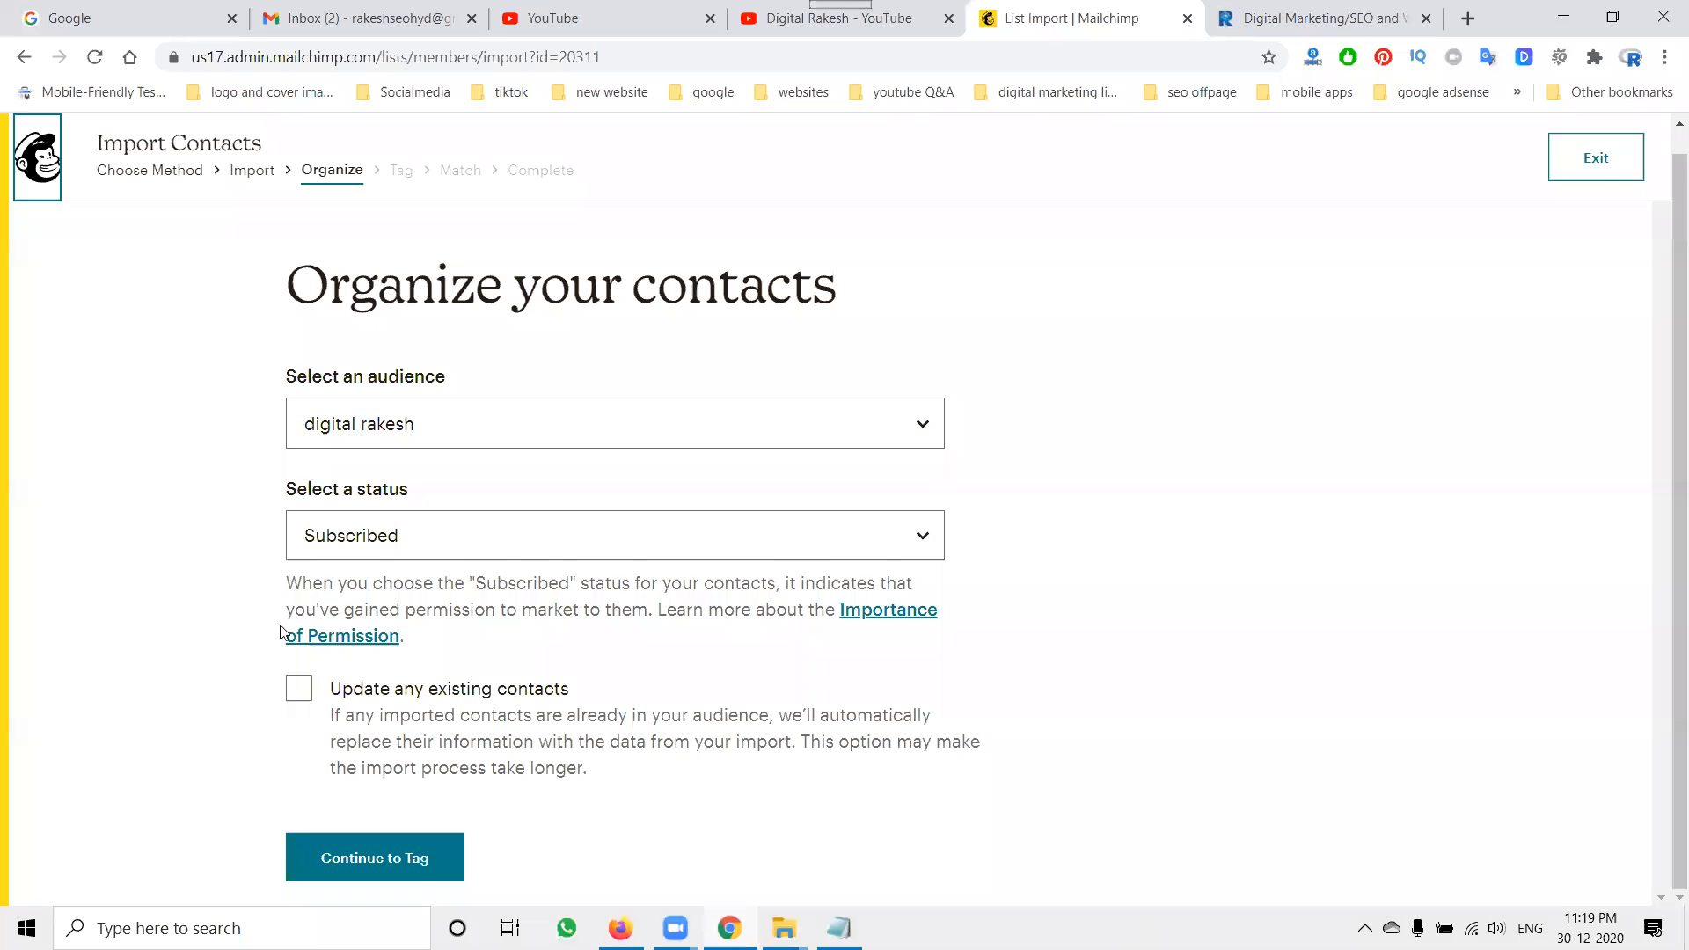
Step: Enable updating of existing contacts, leave the import untagged with the default column matching, and complete the import
{"action": "left_click", "coordinate": [299, 688]}
{"action": "left_click", "coordinate": [369, 858]}
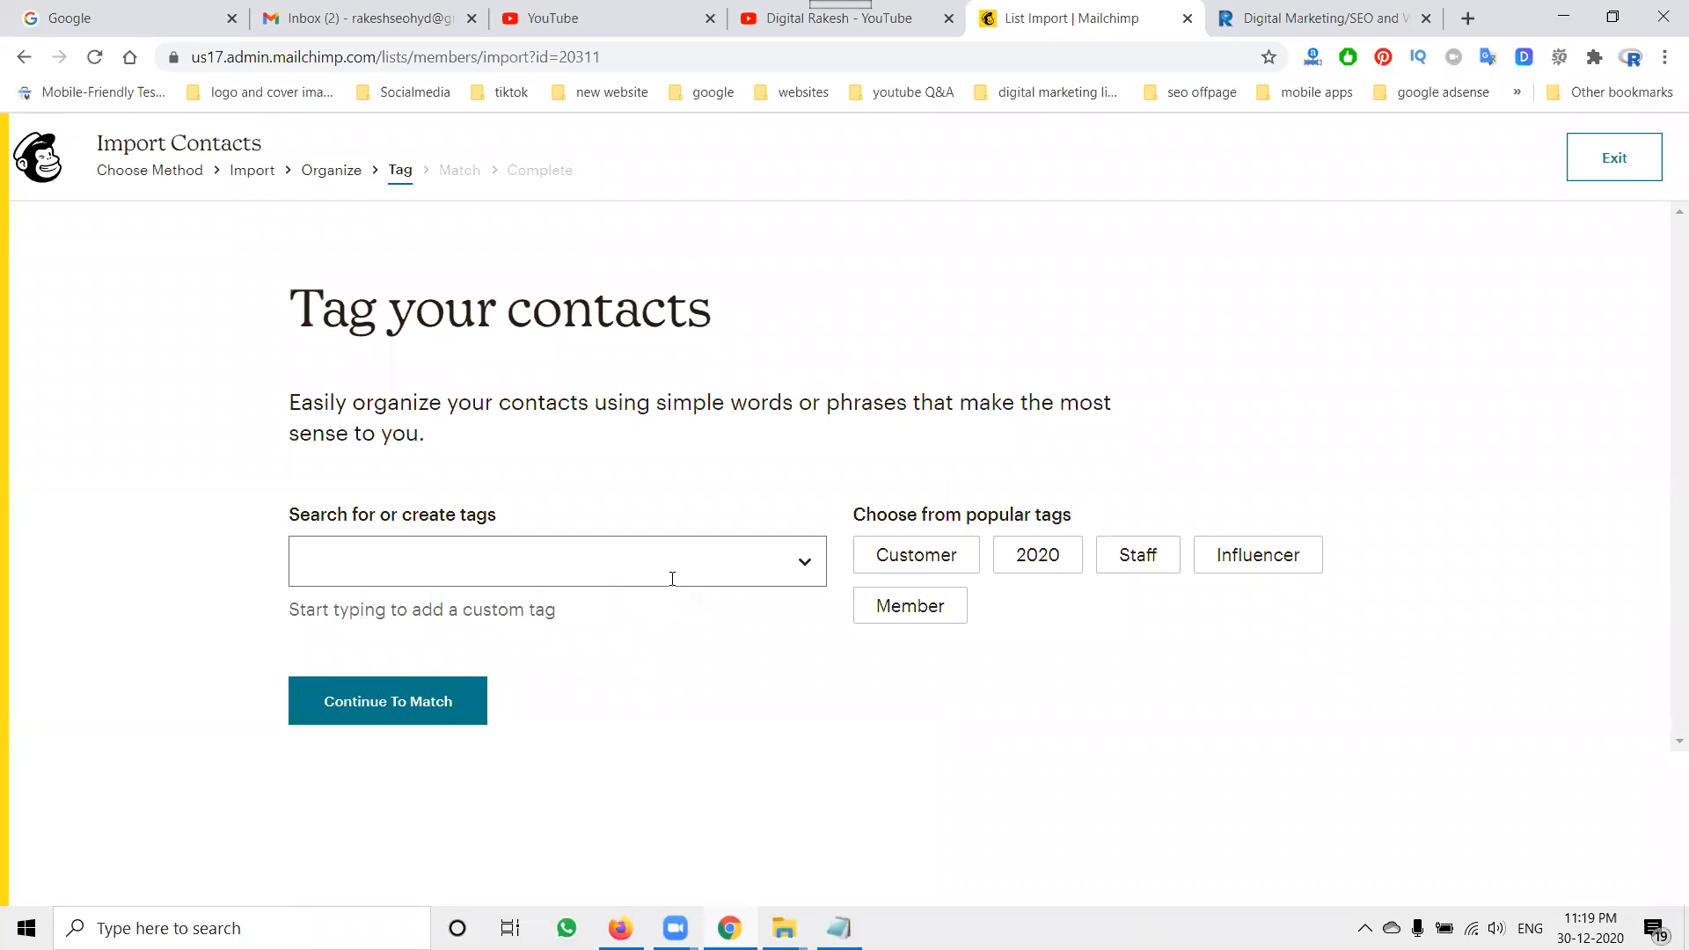
{"action": "left_click", "coordinate": [408, 700]}
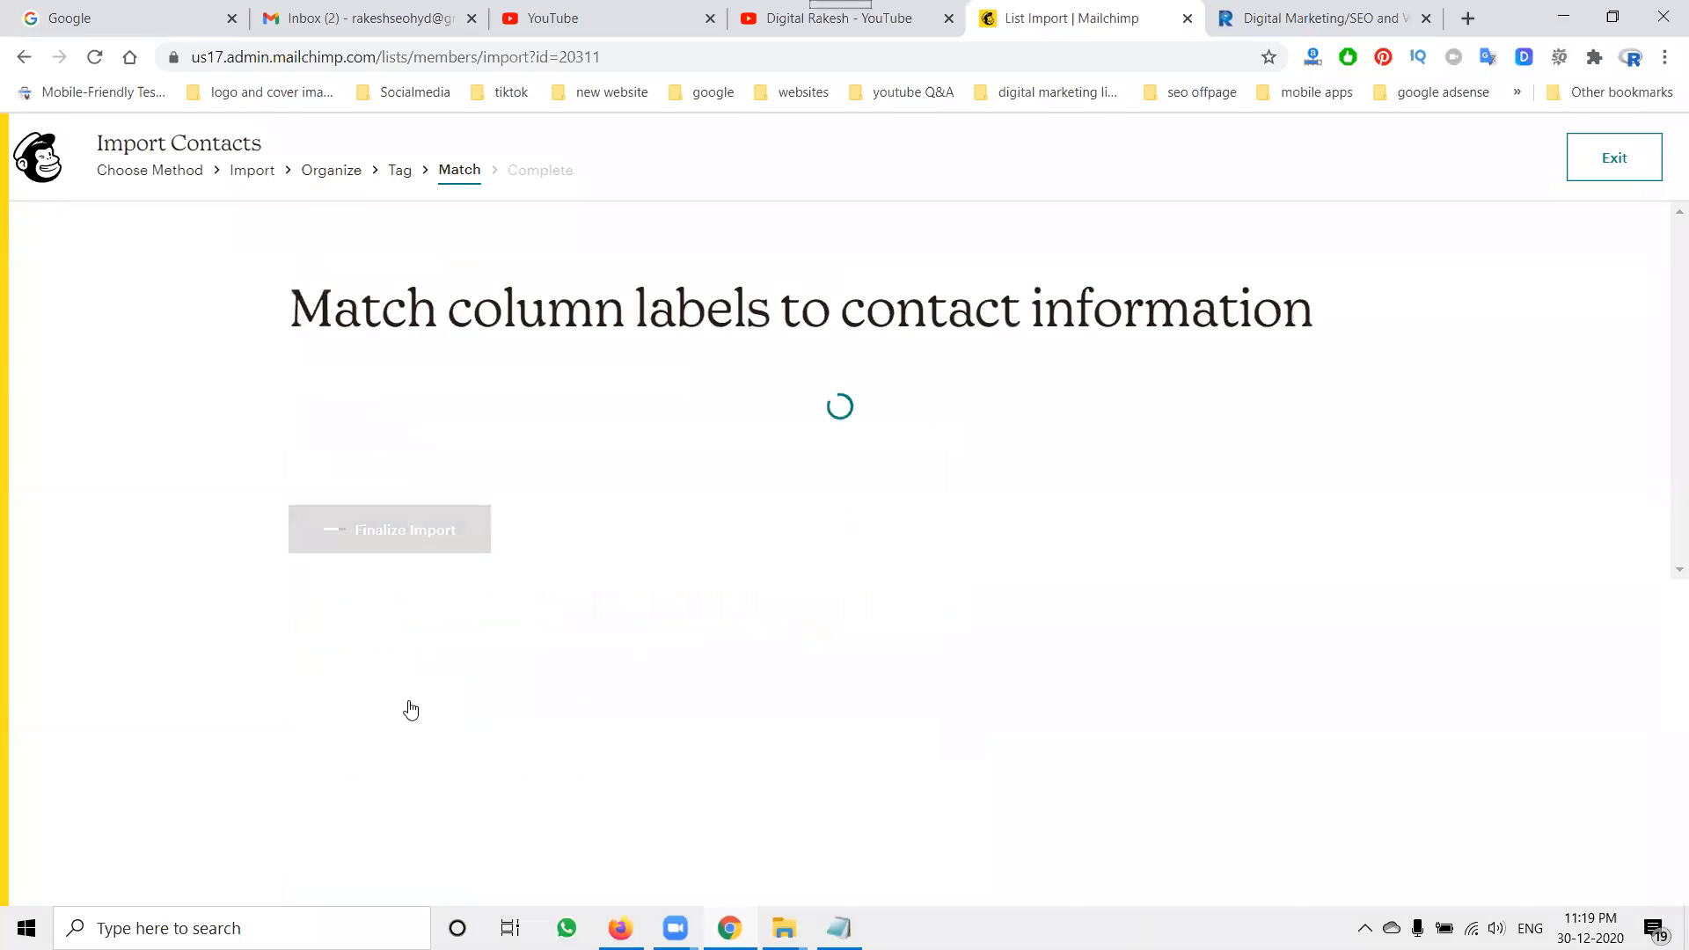
{"action": "left_click", "coordinate": [405, 703]}
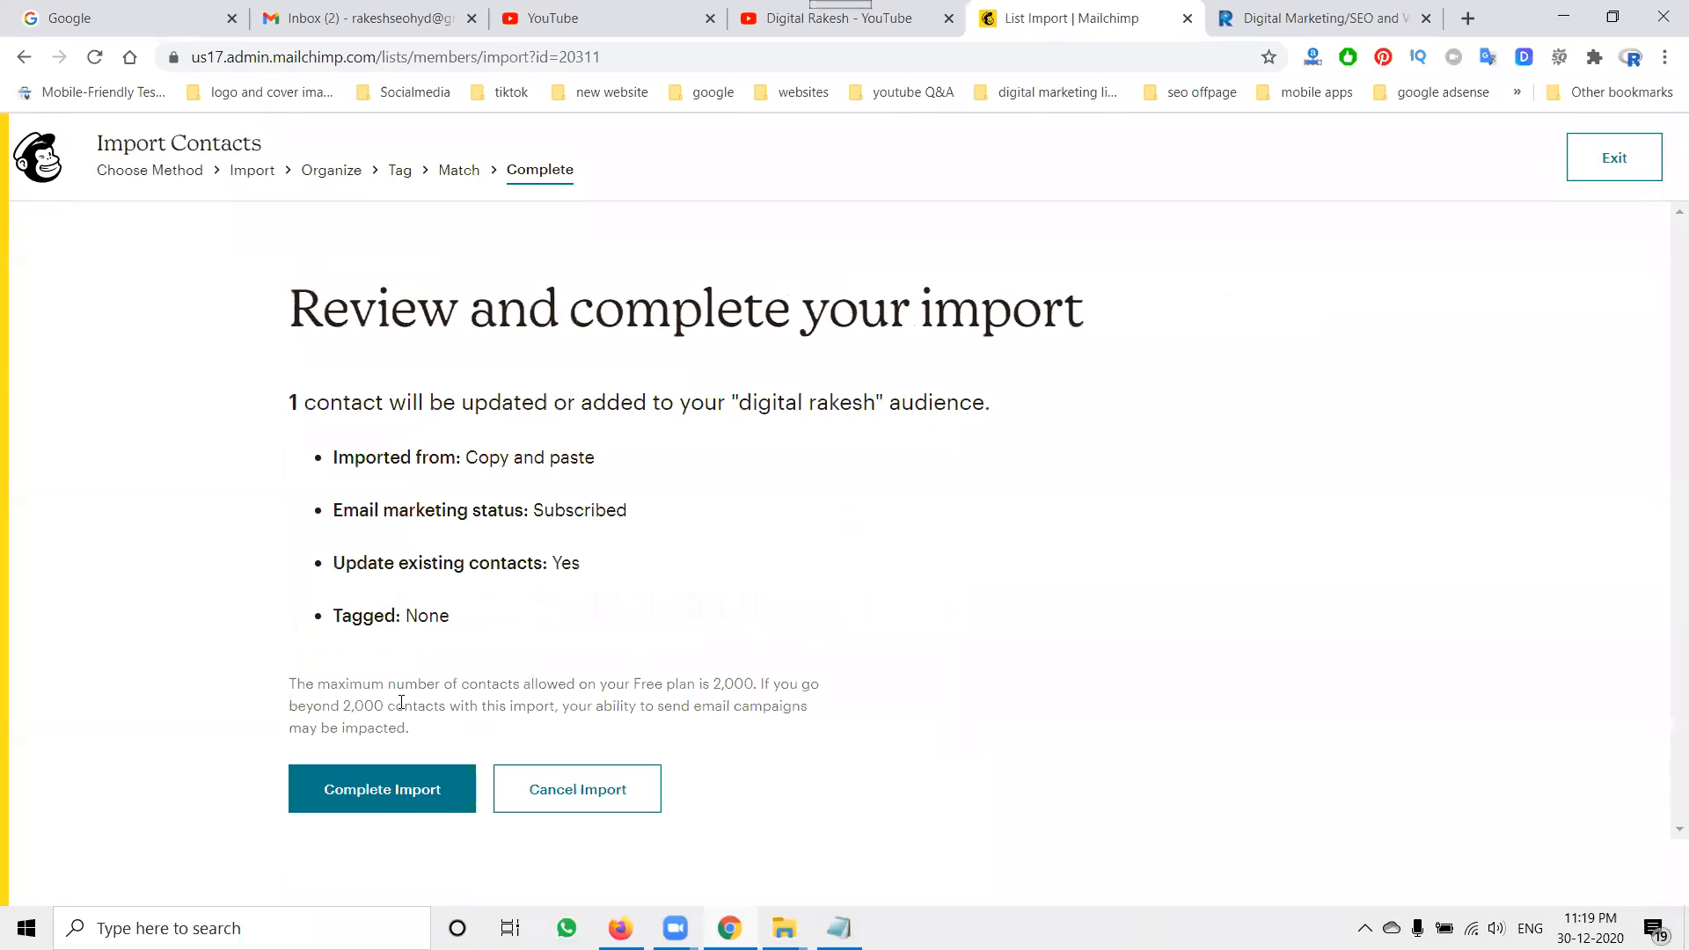
{"action": "left_click", "coordinate": [417, 789]}
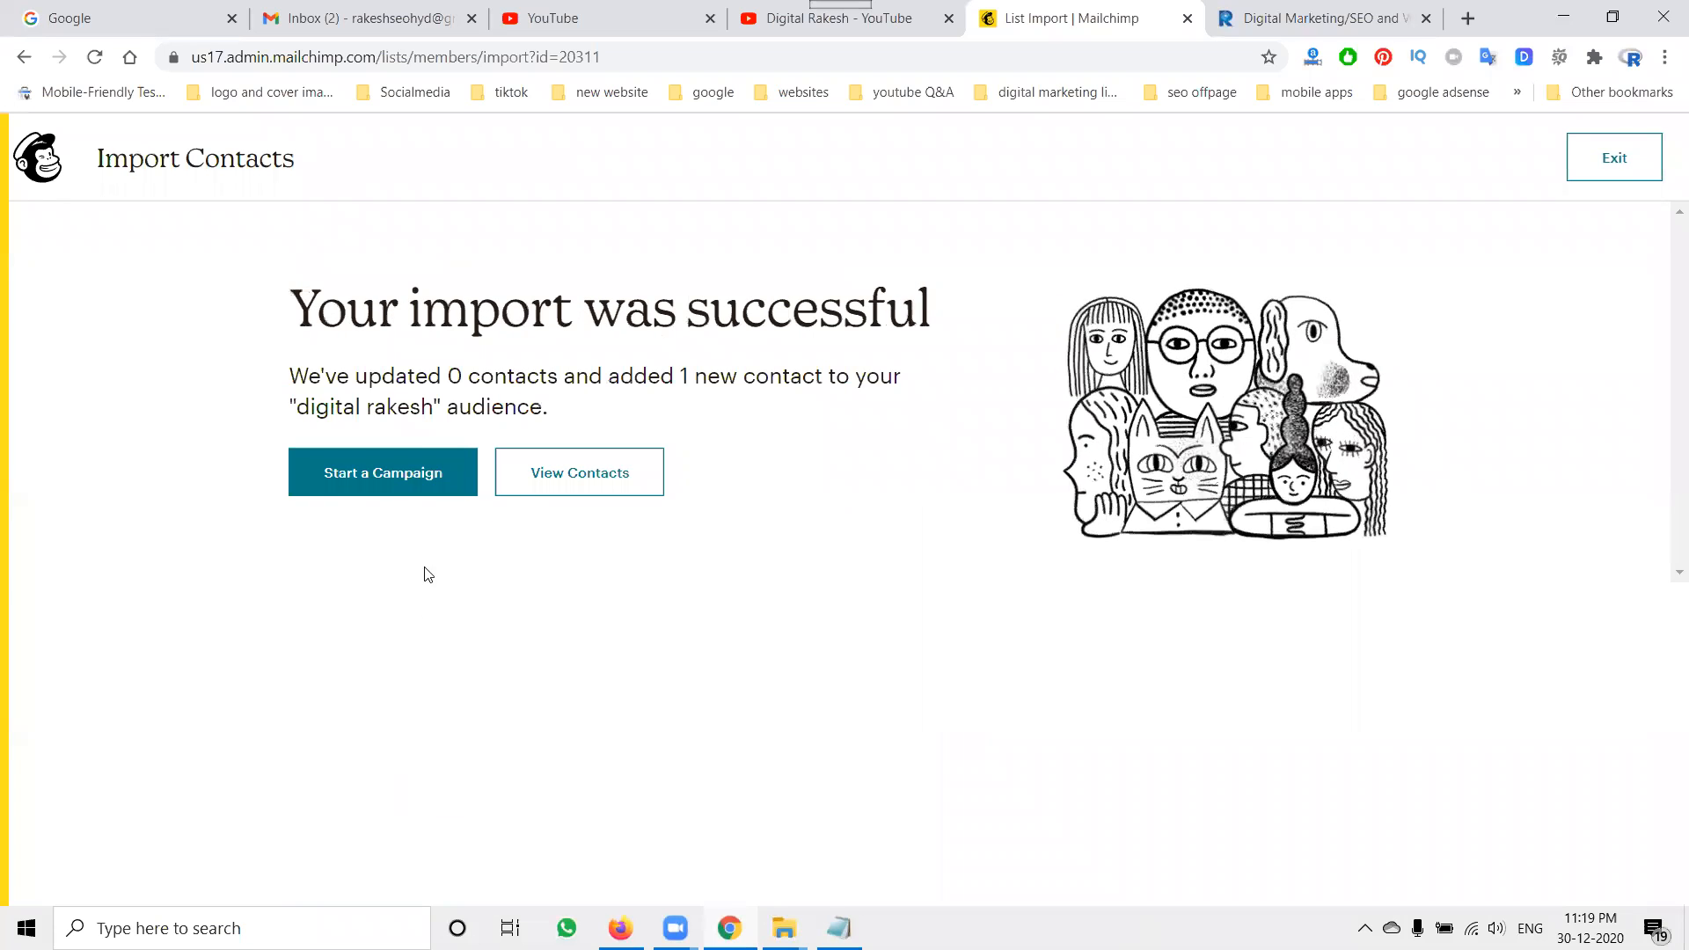
Step: View the imported contacts and review the "digital rakesh" contact table
{"action": "left_click", "coordinate": [539, 490]}
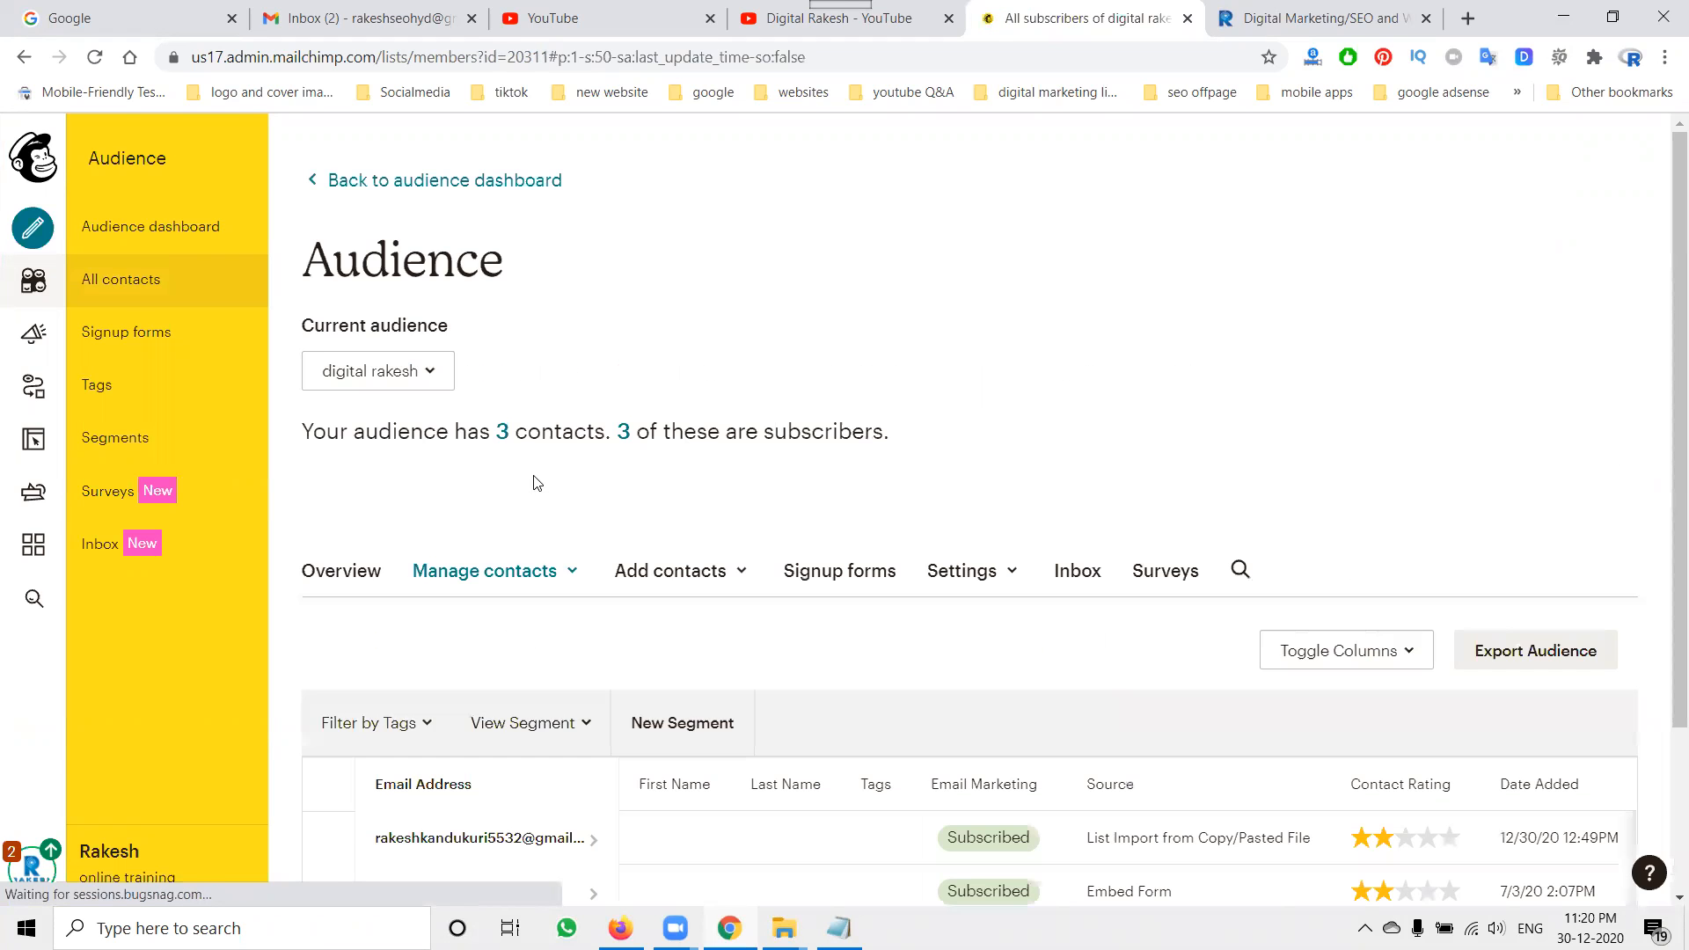
{"action": "scroll", "coordinate": [536, 483], "scroll_direction": "down", "scroll_amount": 3}
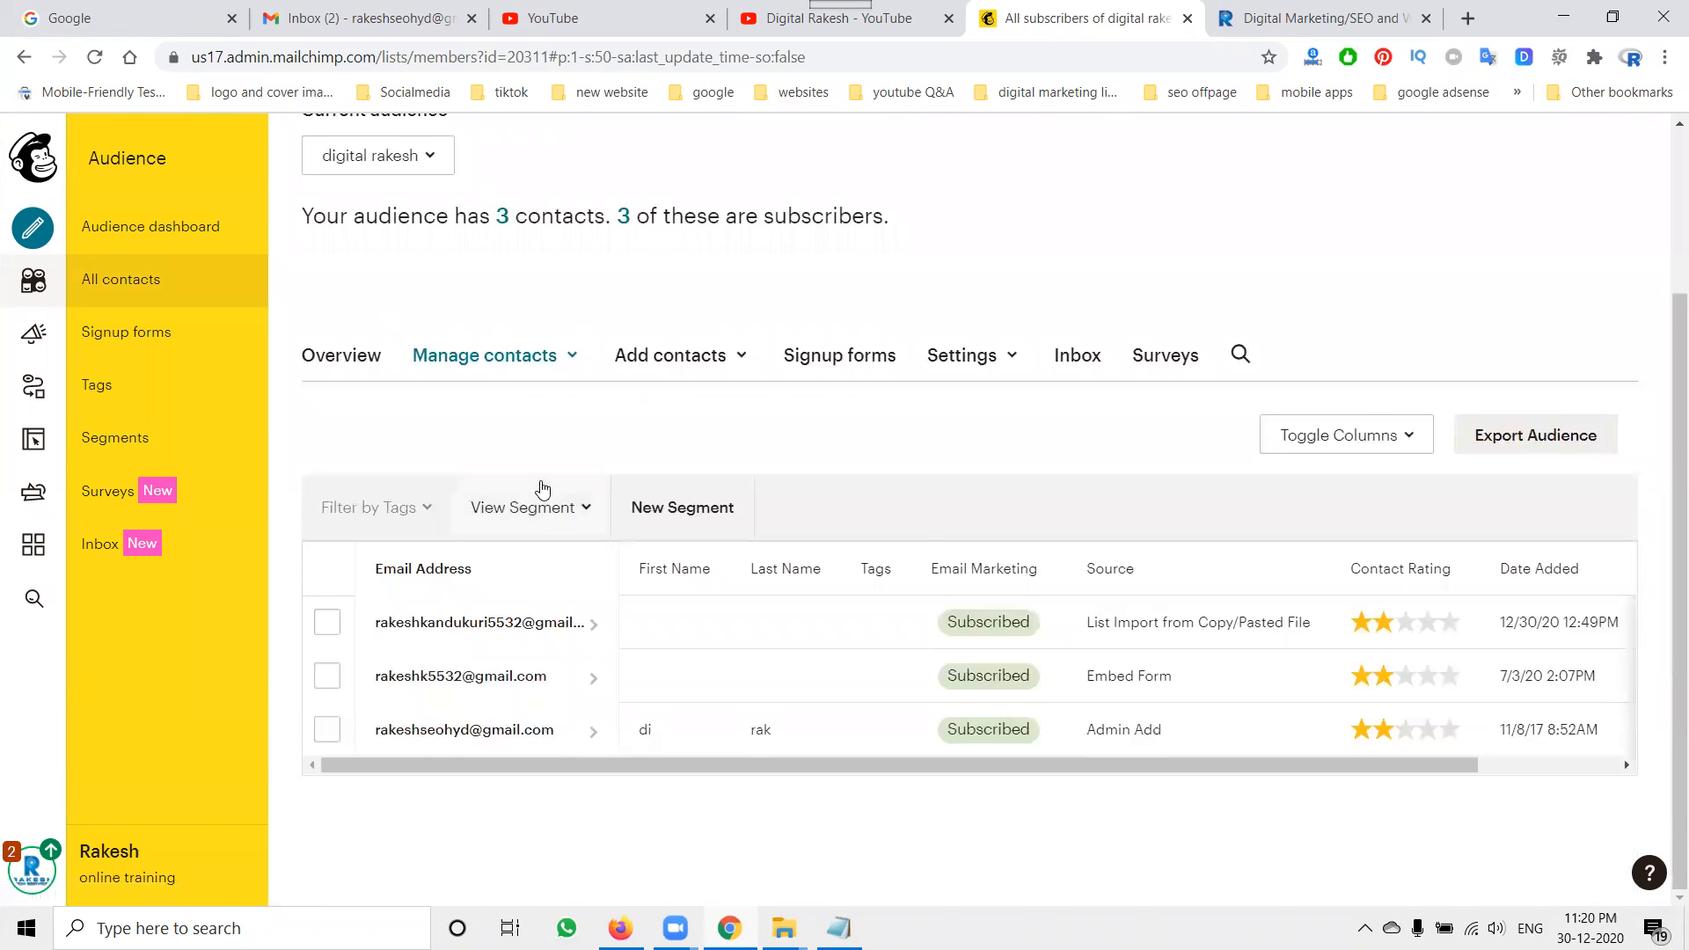
{"action": "scroll", "coordinate": [543, 489], "scroll_direction": "up", "scroll_amount": 3}
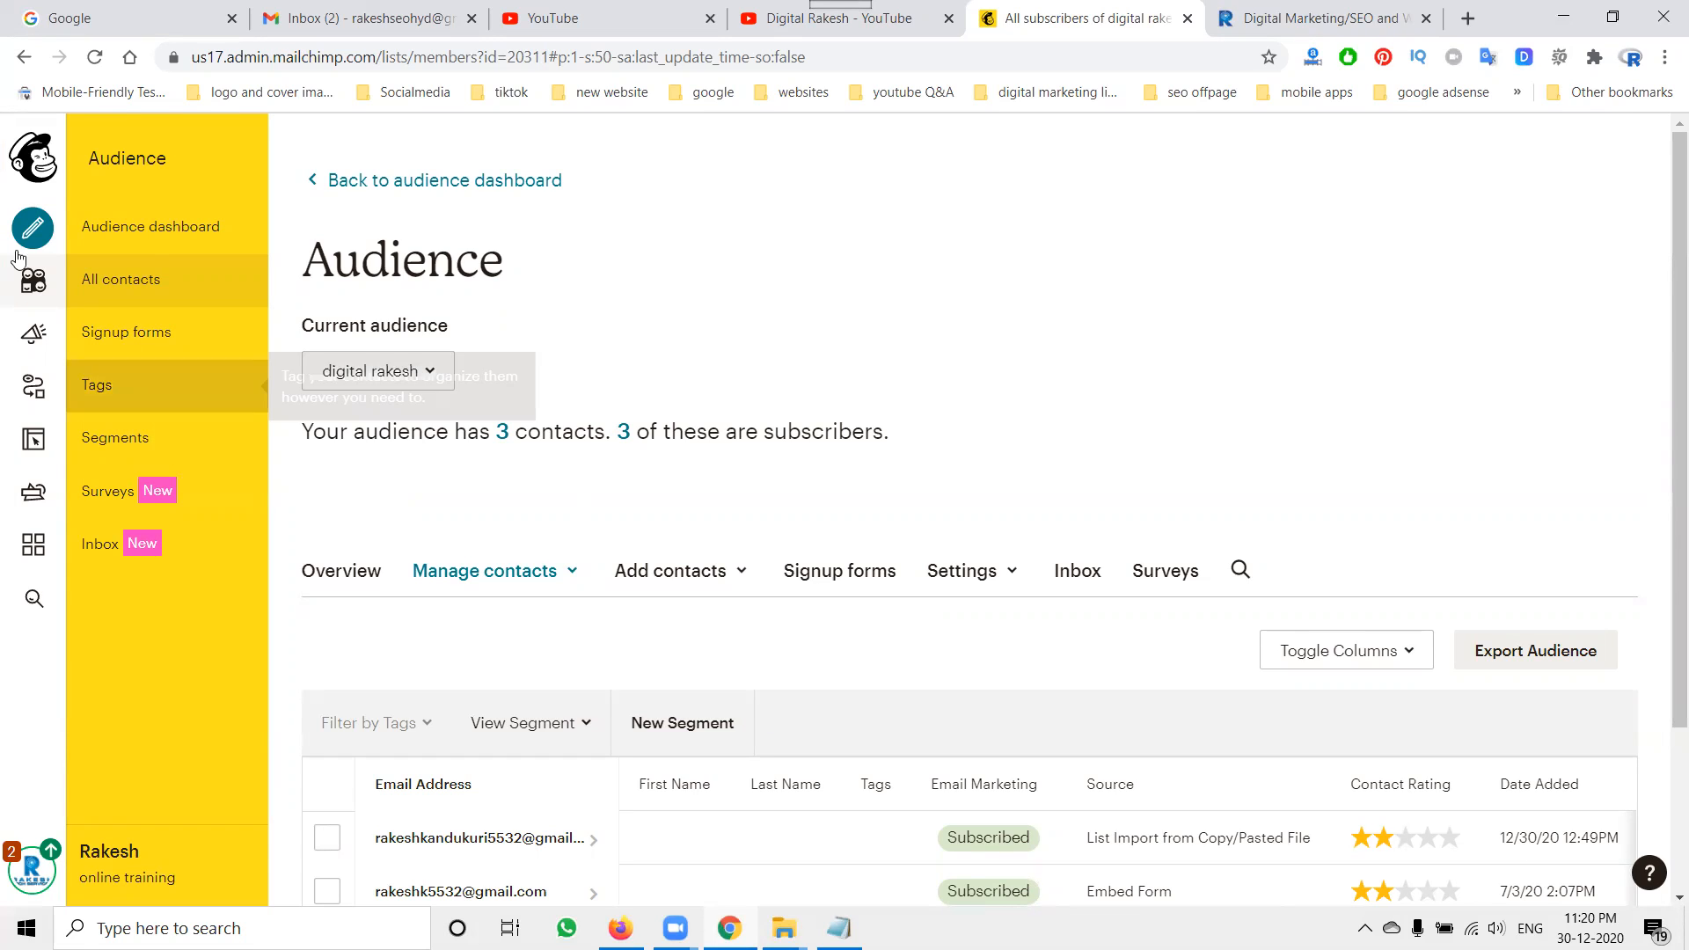
Step: Return to the audience dashboard, reopen its contacts and show the options for adding contacts
{"action": "left_click", "coordinate": [33, 285]}
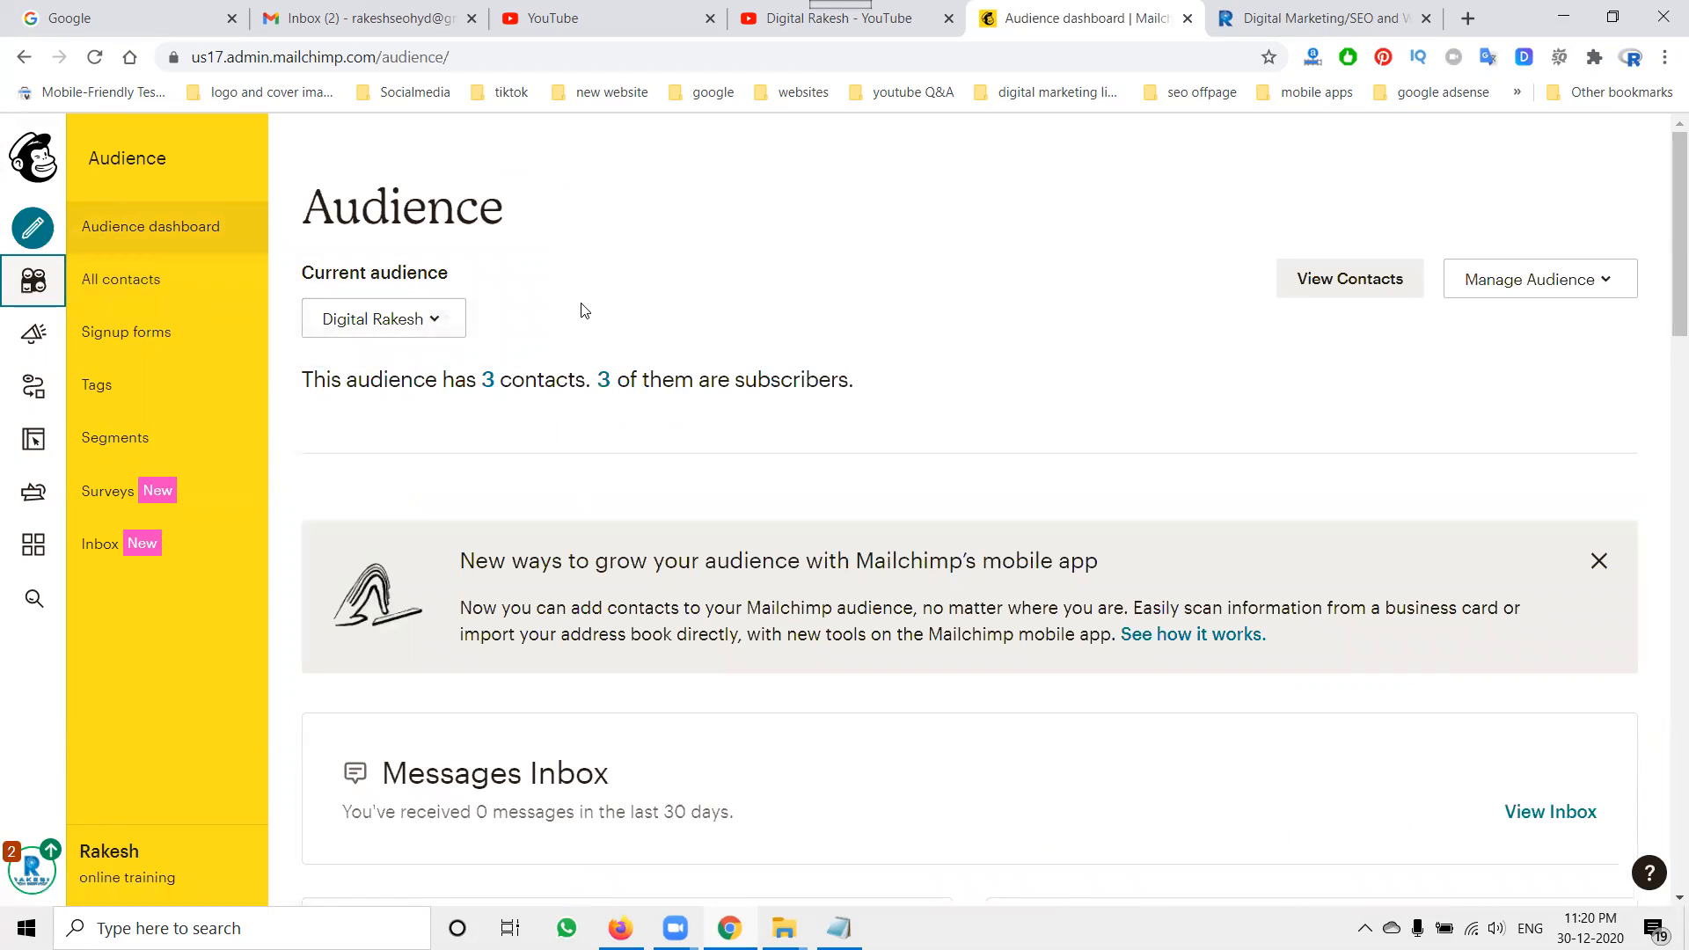
{"action": "left_click", "coordinate": [1317, 290]}
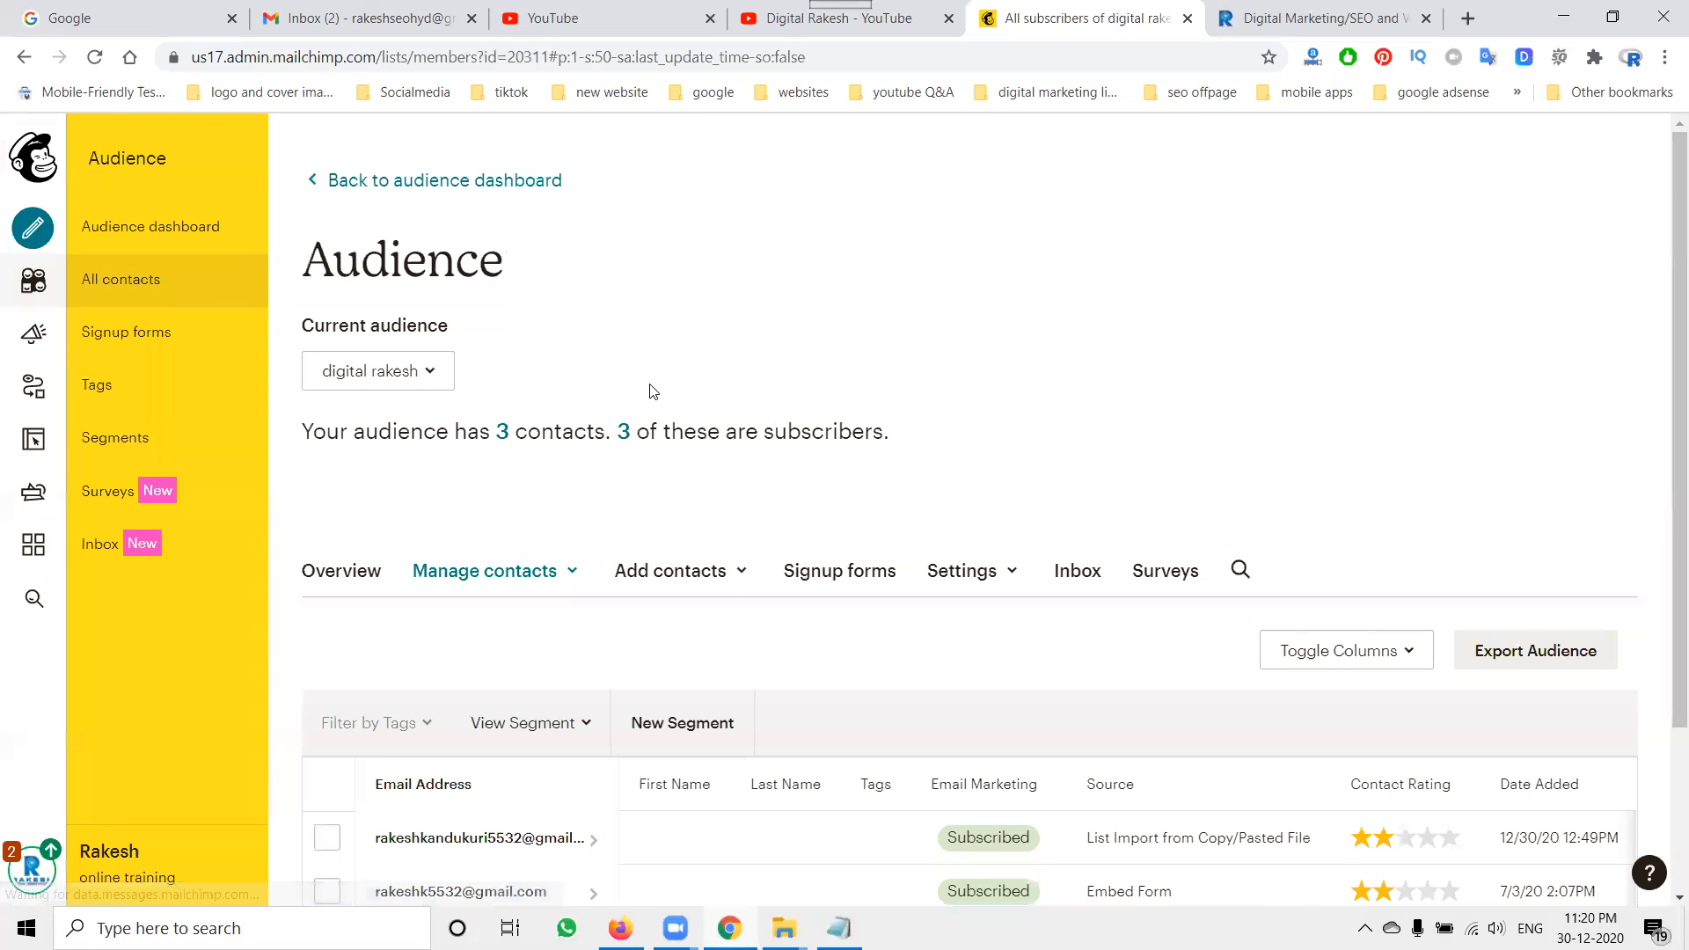
{"action": "left_click", "coordinate": [701, 570]}
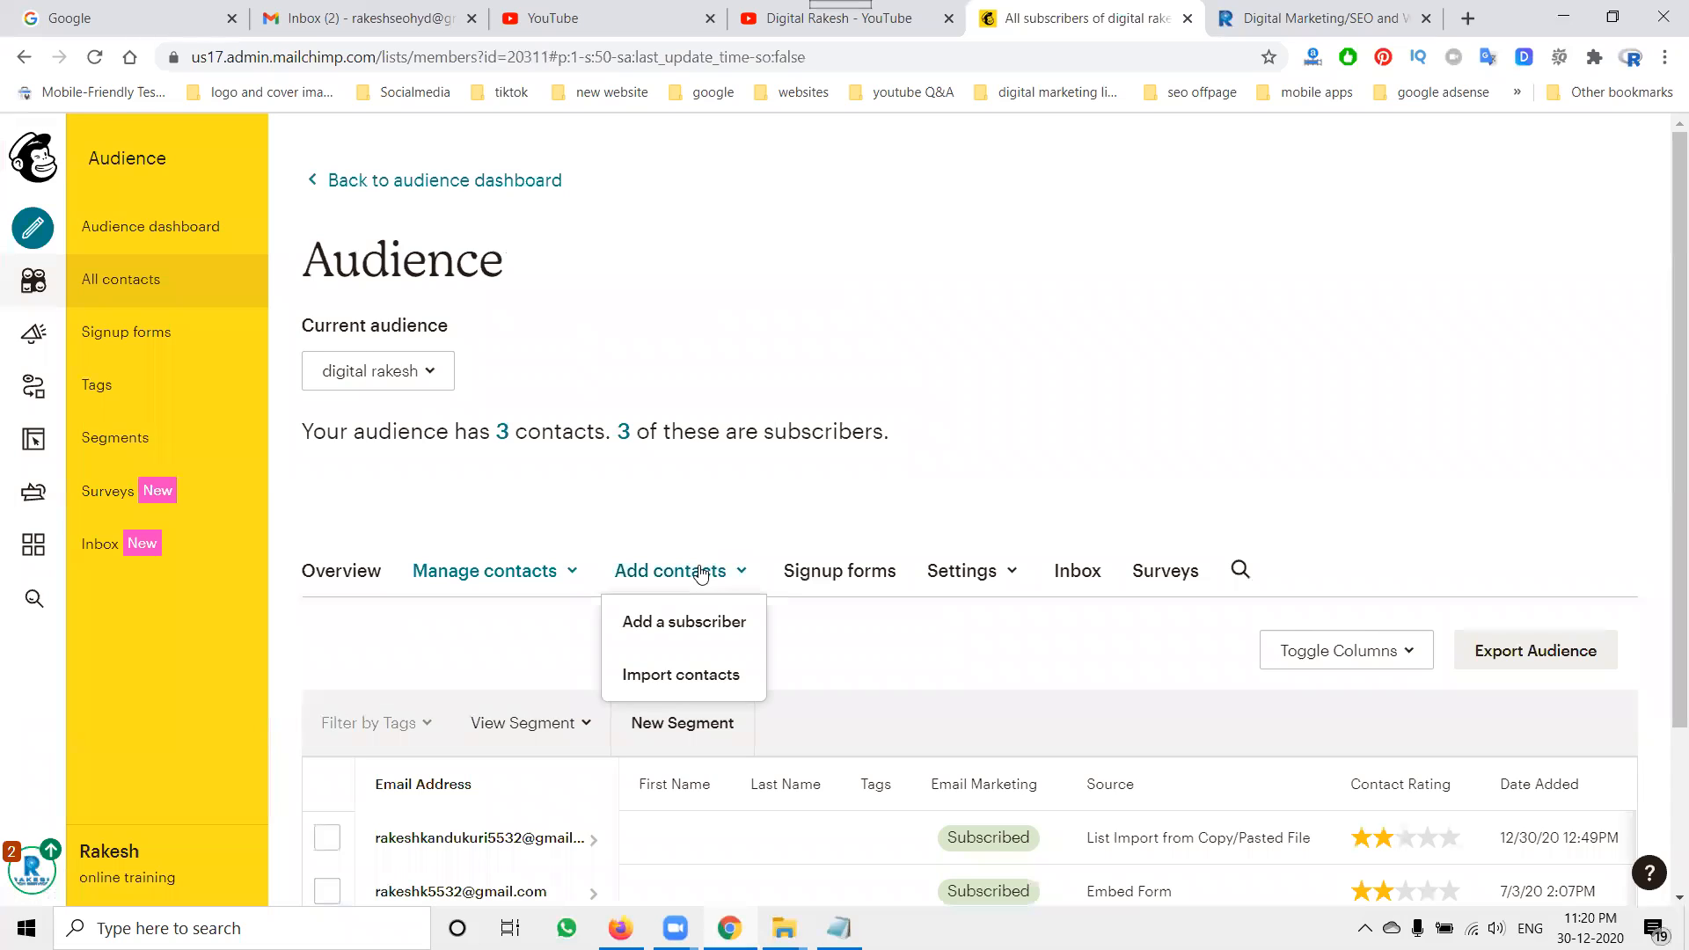
{"action": "left_click", "coordinate": [611, 480]}
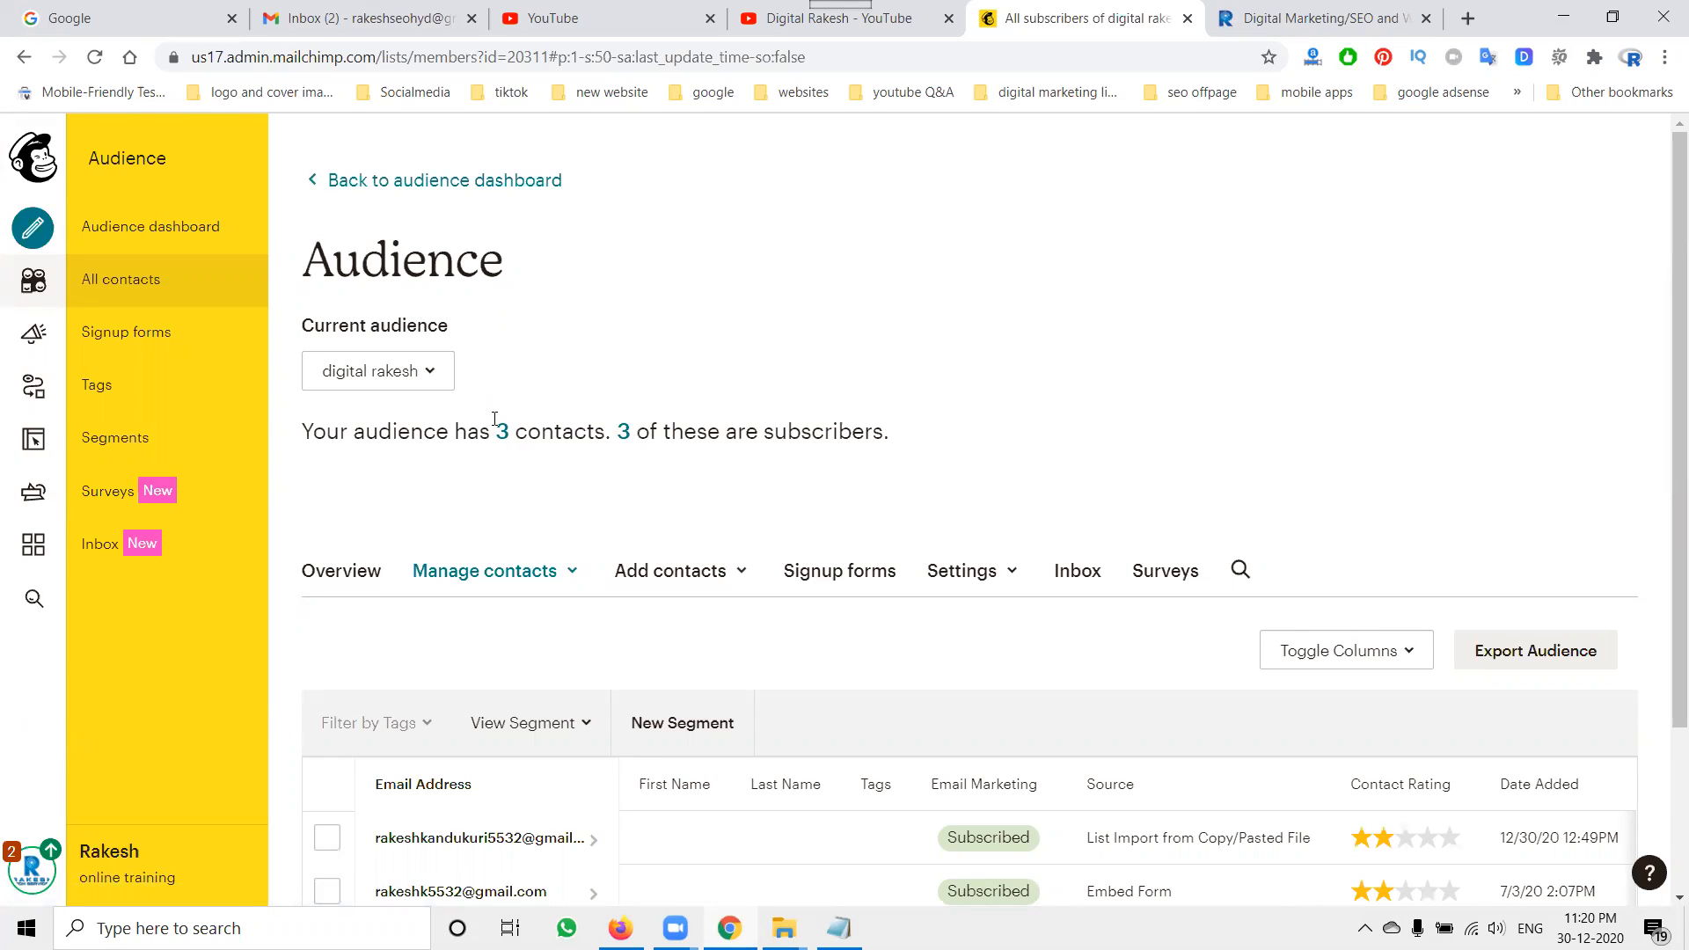
Step: Open the campaigns area, start a new campaign and look through the available campaign types
{"action": "left_click", "coordinate": [26, 339]}
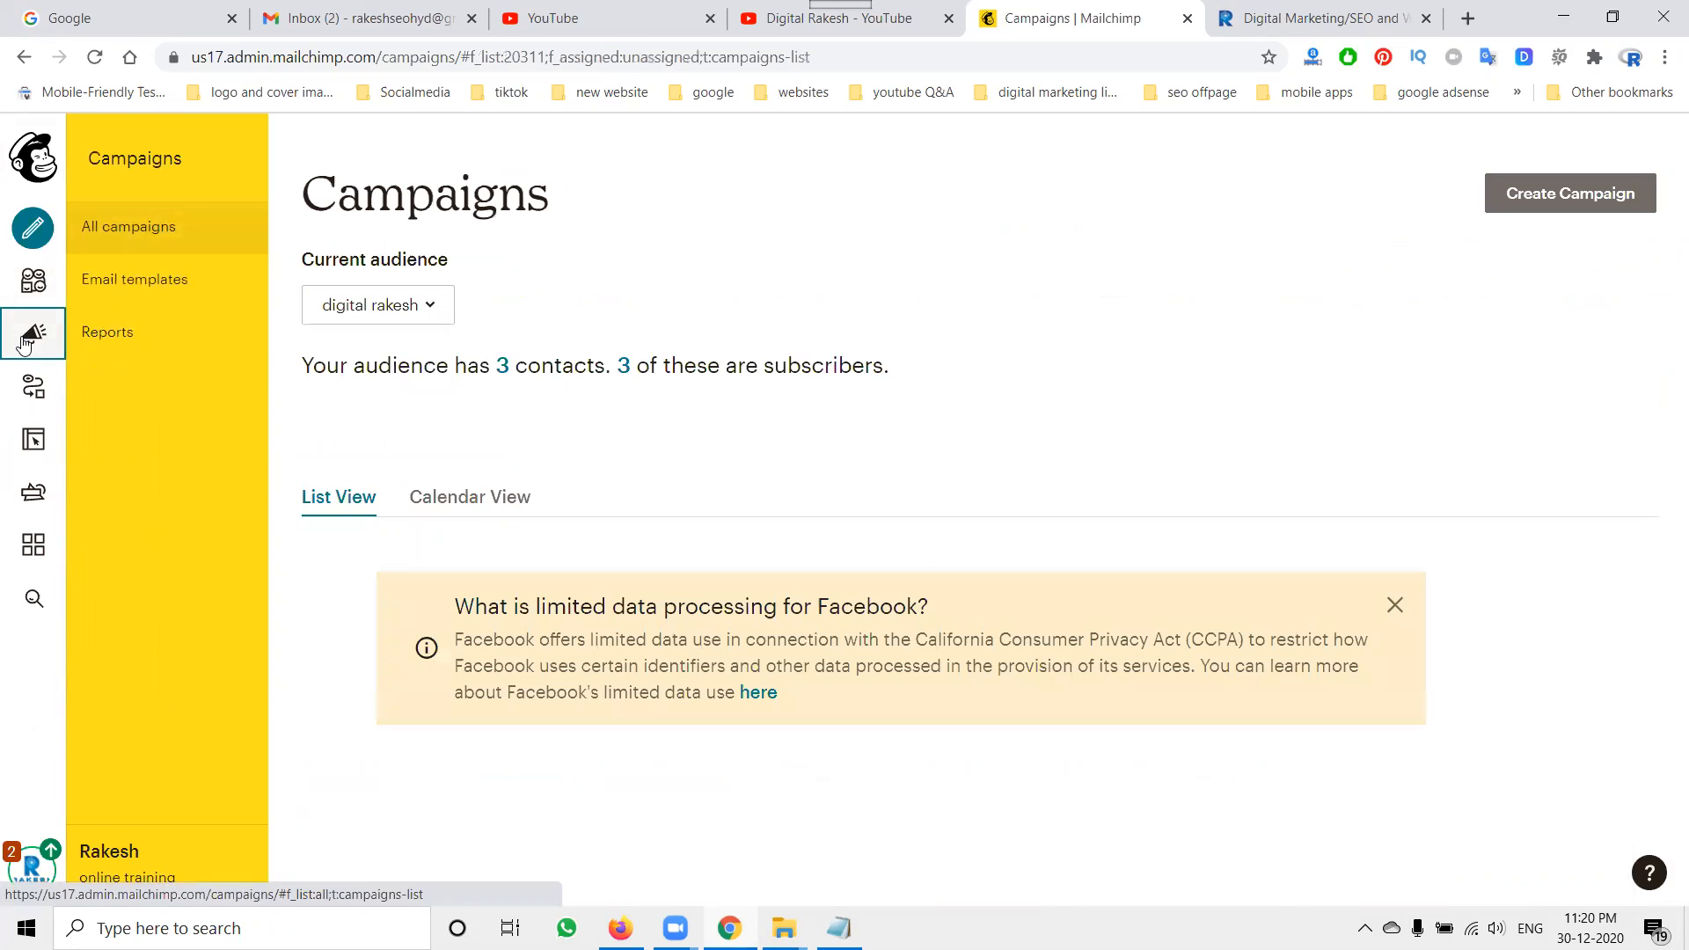
{"action": "left_click", "coordinate": [1546, 197]}
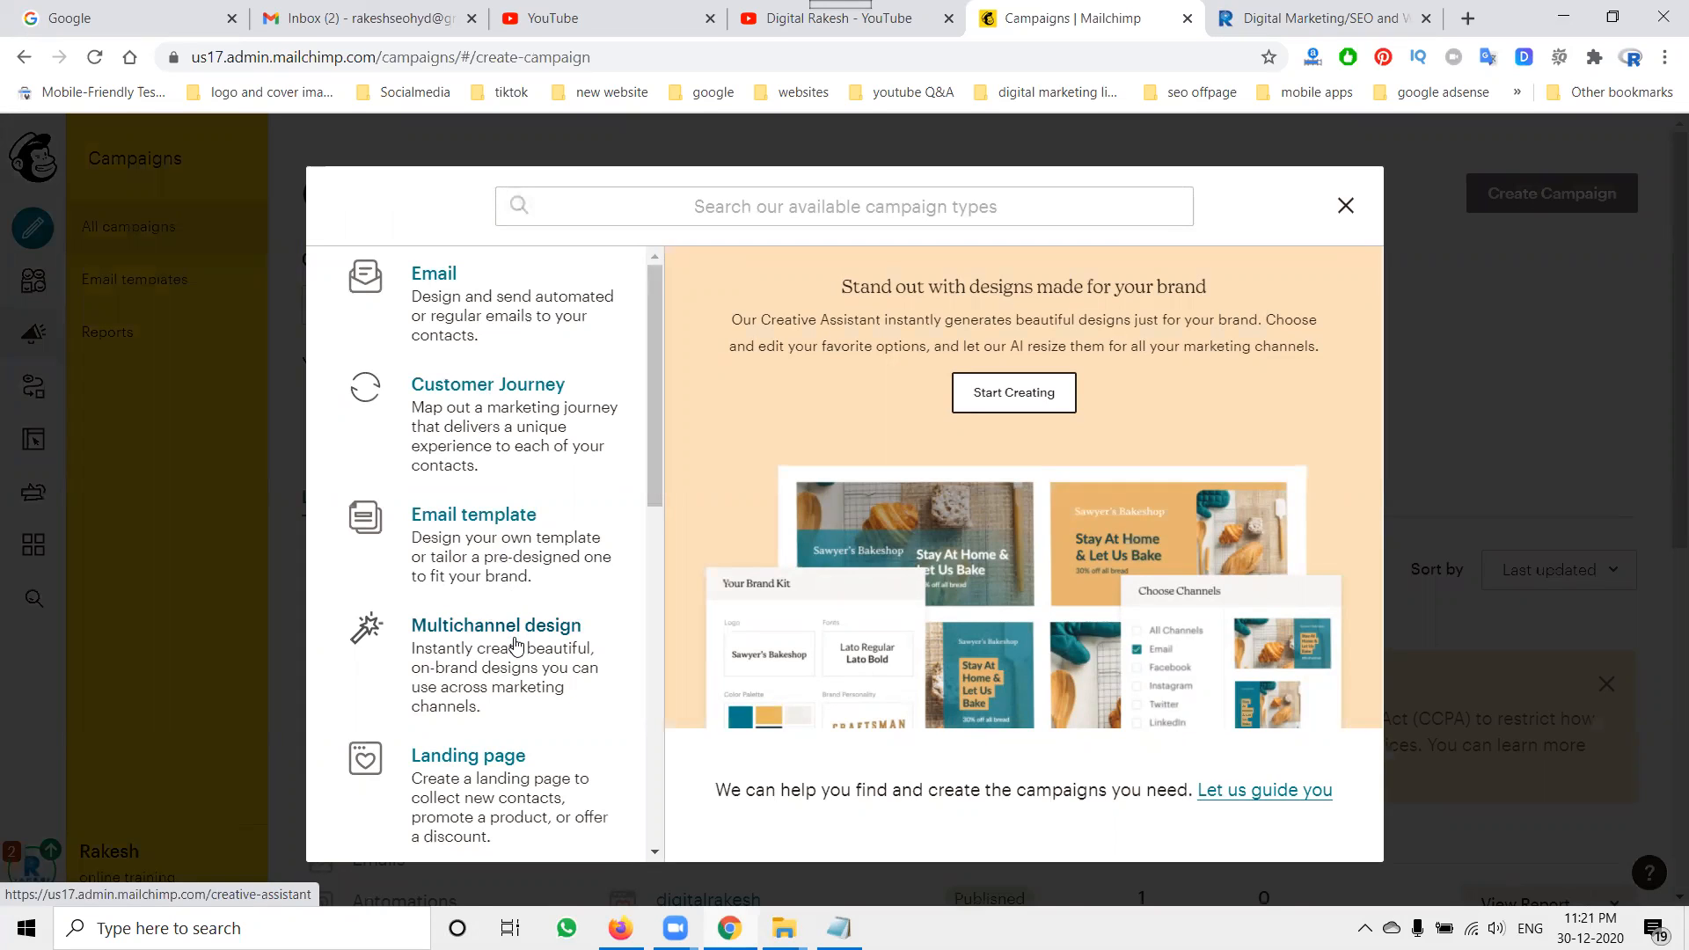
{"action": "scroll", "coordinate": [517, 651], "scroll_direction": "down", "scroll_amount": 4}
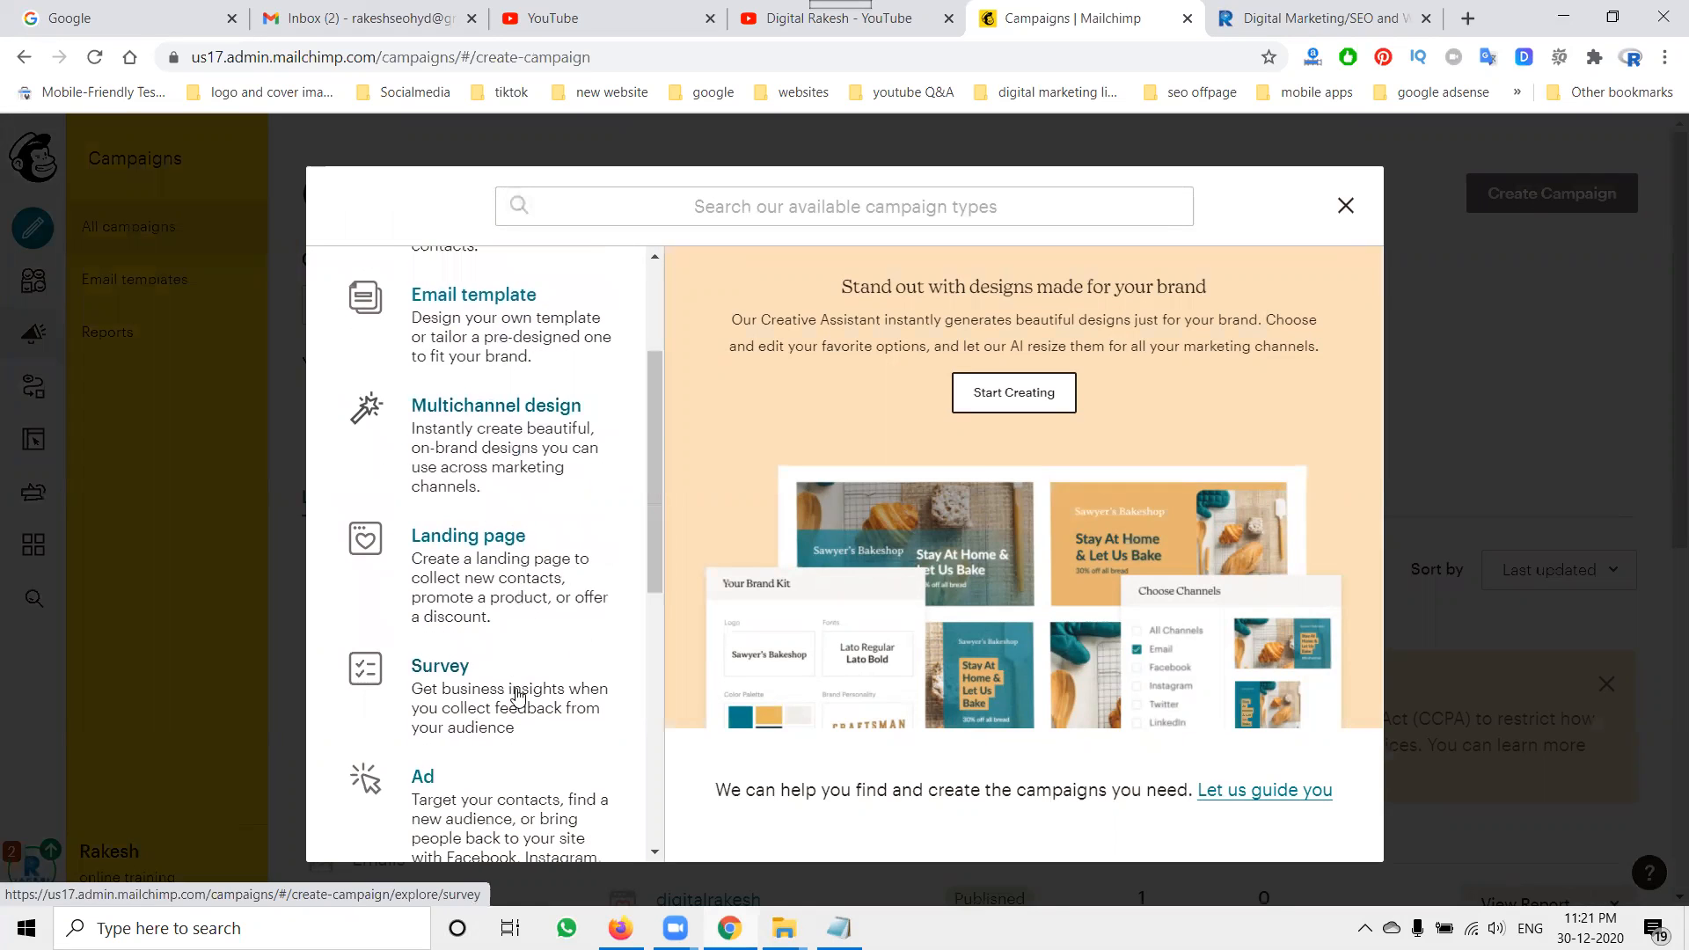
{"action": "scroll", "coordinate": [523, 679], "scroll_direction": "down", "scroll_amount": 1}
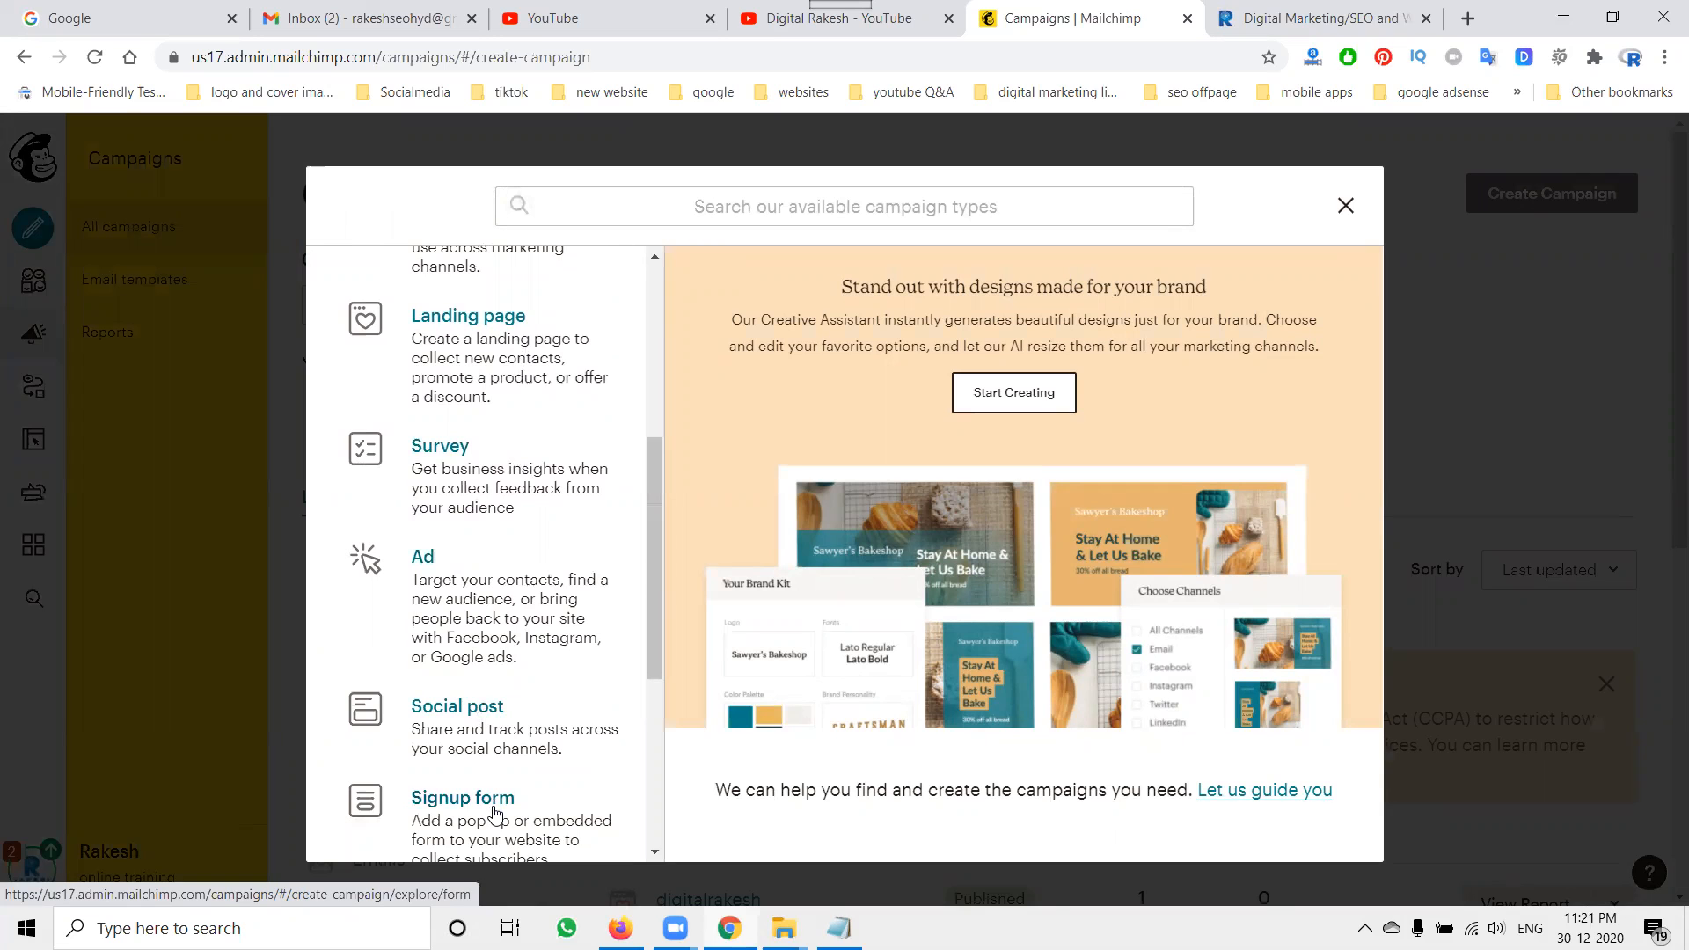
{"action": "scroll", "coordinate": [495, 796], "scroll_direction": "down", "scroll_amount": 1}
{"action": "scroll", "coordinate": [493, 730], "scroll_direction": "down", "scroll_amount": 2}
{"action": "scroll", "coordinate": [489, 651], "scroll_direction": "up", "scroll_amount": 6}
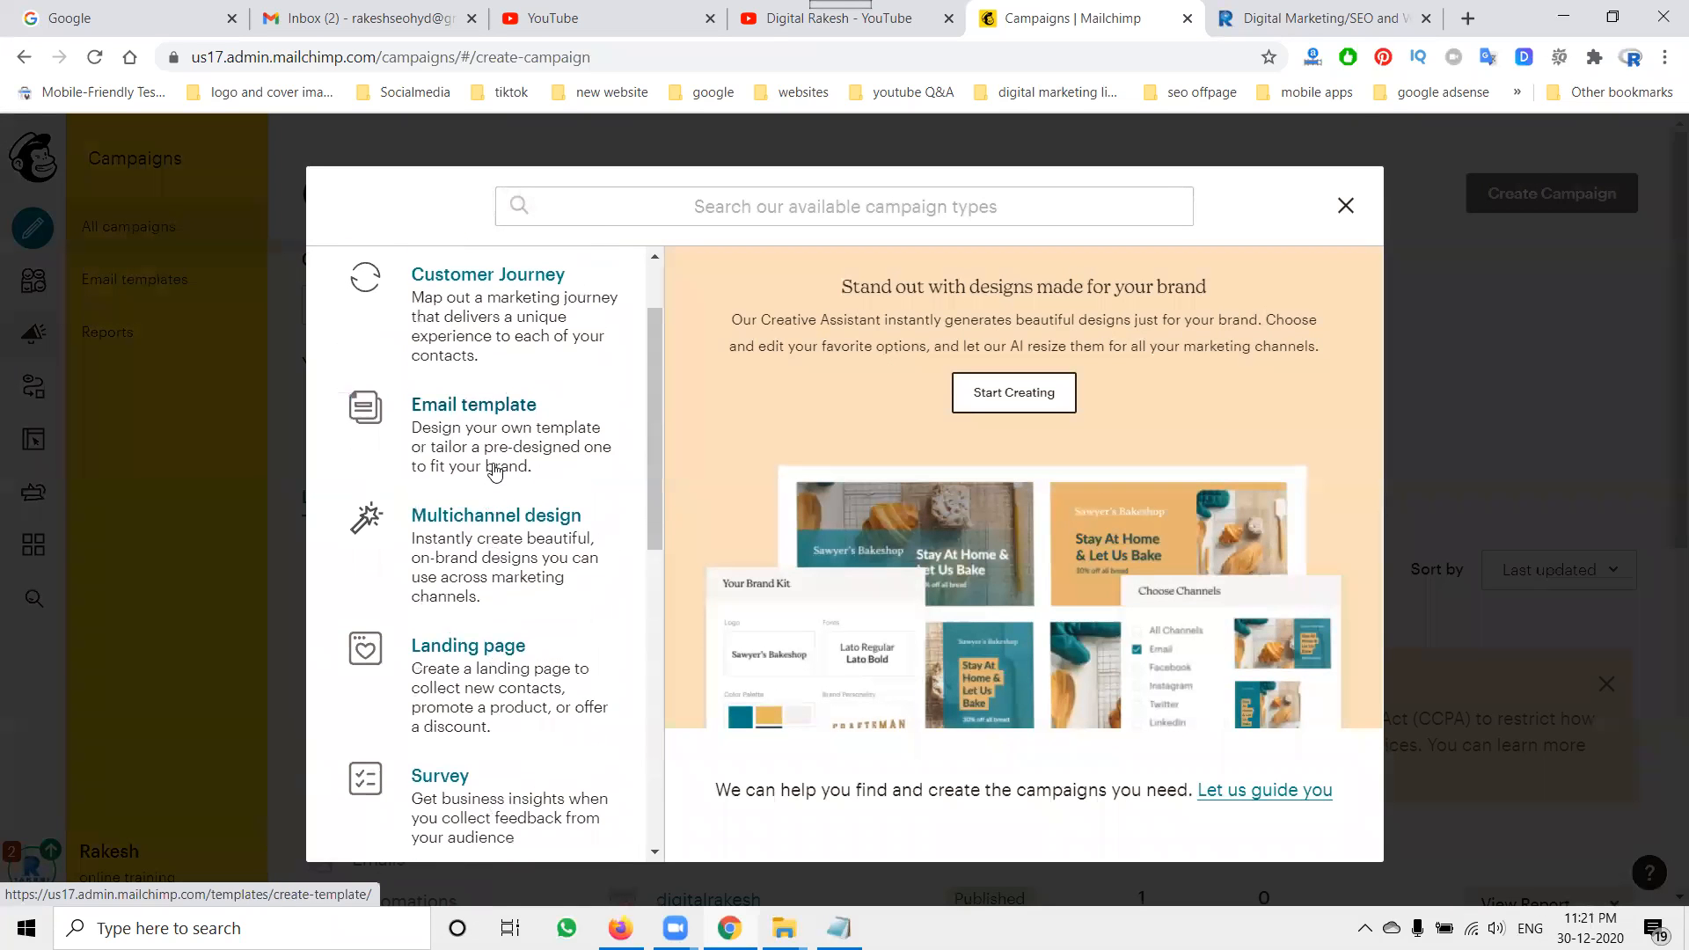
{"action": "scroll", "coordinate": [492, 458], "scroll_direction": "up", "scroll_amount": 1}
Step: Create a regular email campaign named "digitalrakesh2020dec"
{"action": "left_click", "coordinate": [492, 322]}
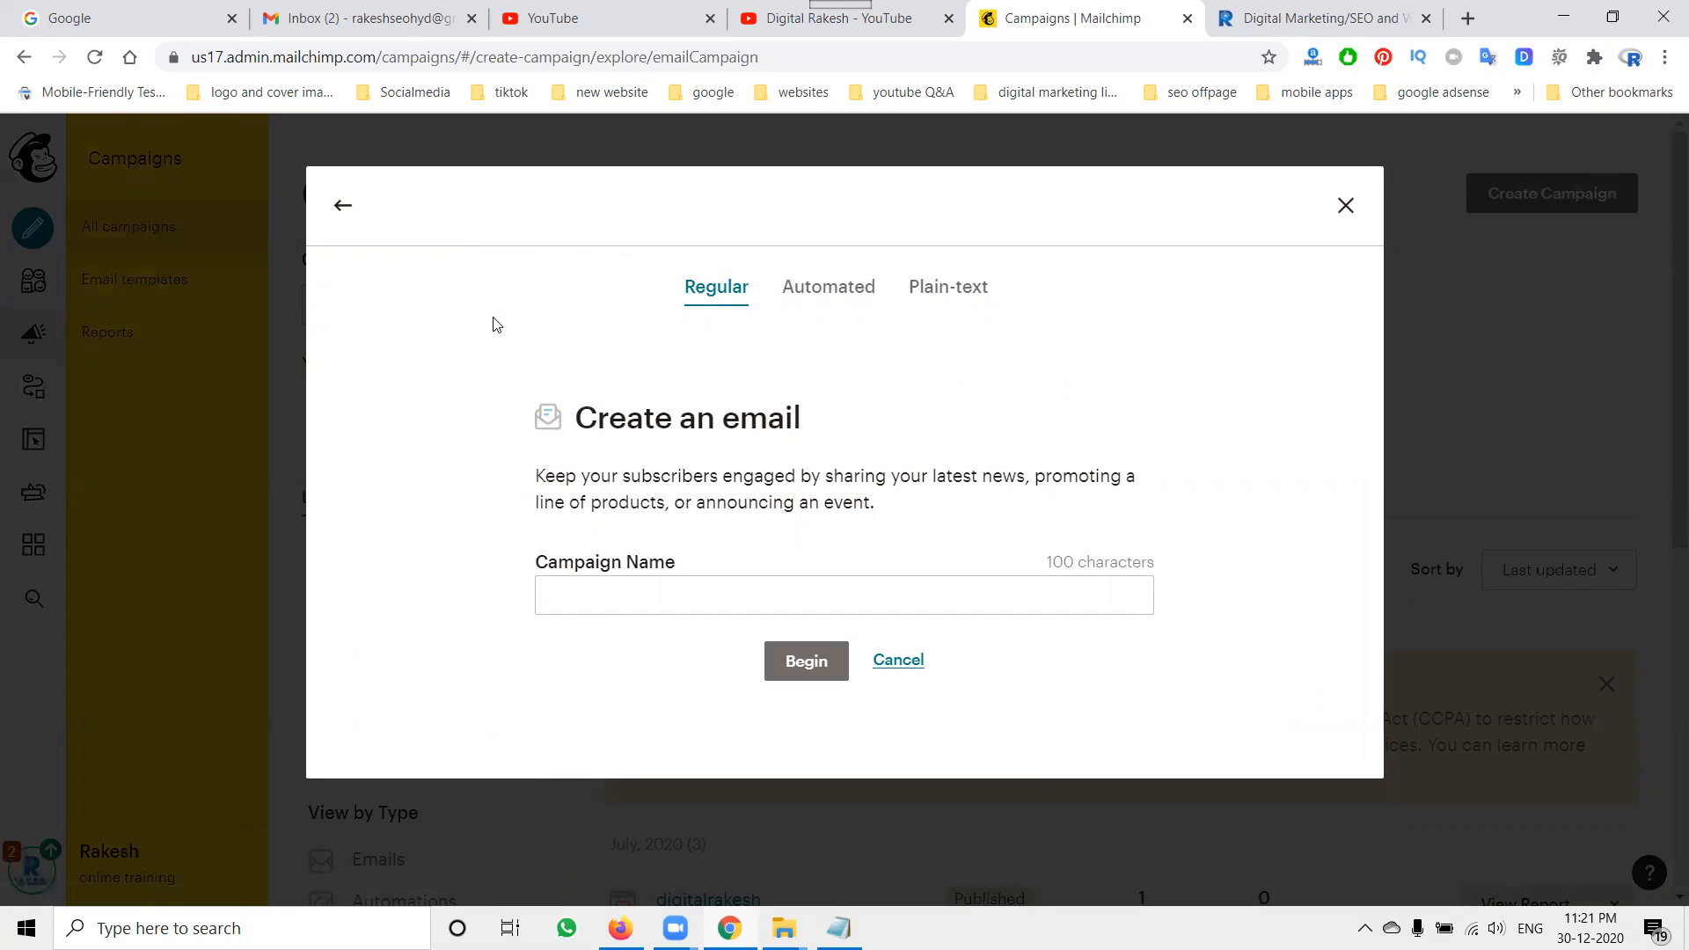
{"action": "left_click", "coordinate": [652, 598]}
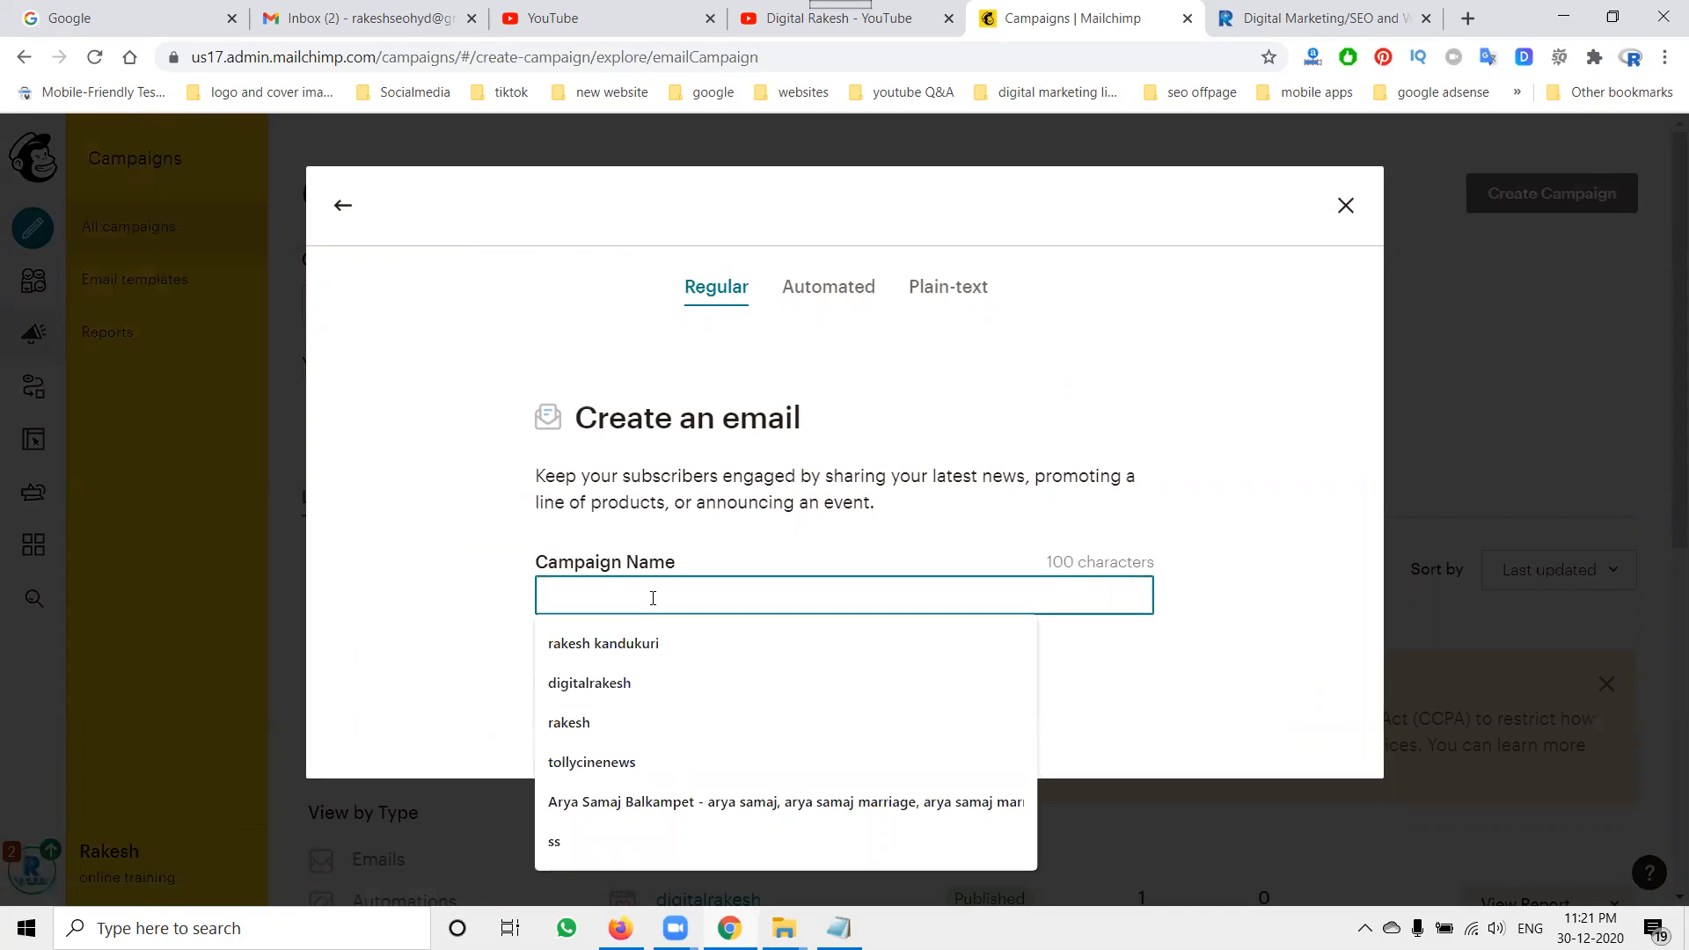
{"action": "left_click", "coordinate": [656, 682]}
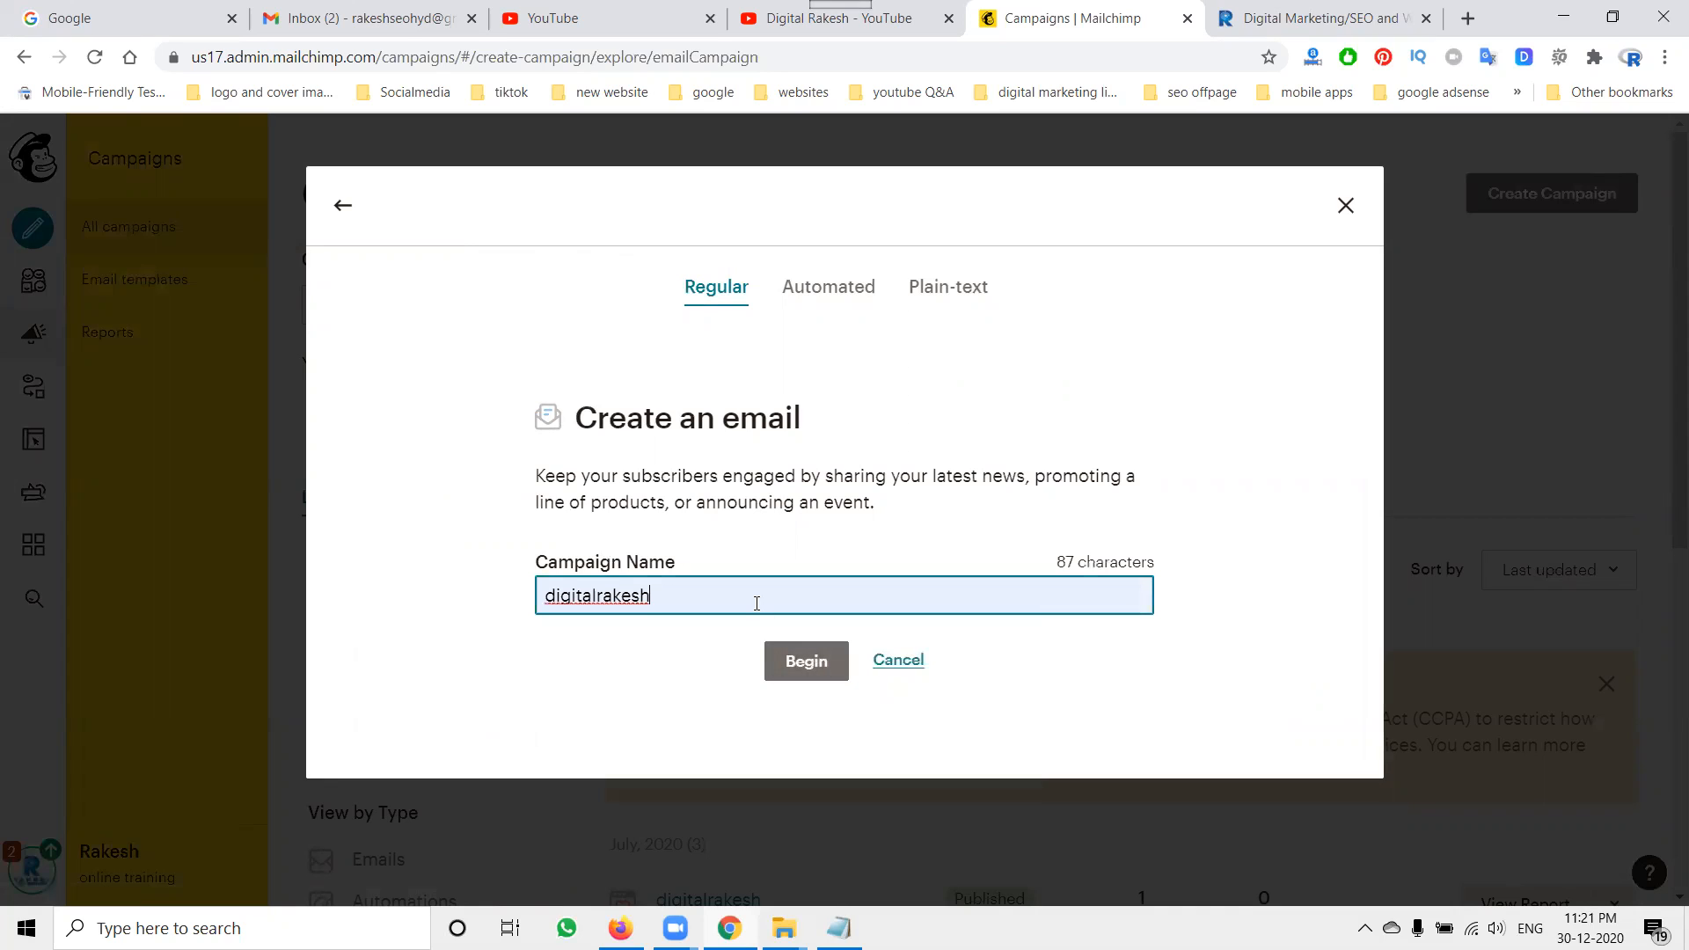
{"action": "type", "text": "2020ded"}
{"action": "left_click", "coordinate": [804, 676]}
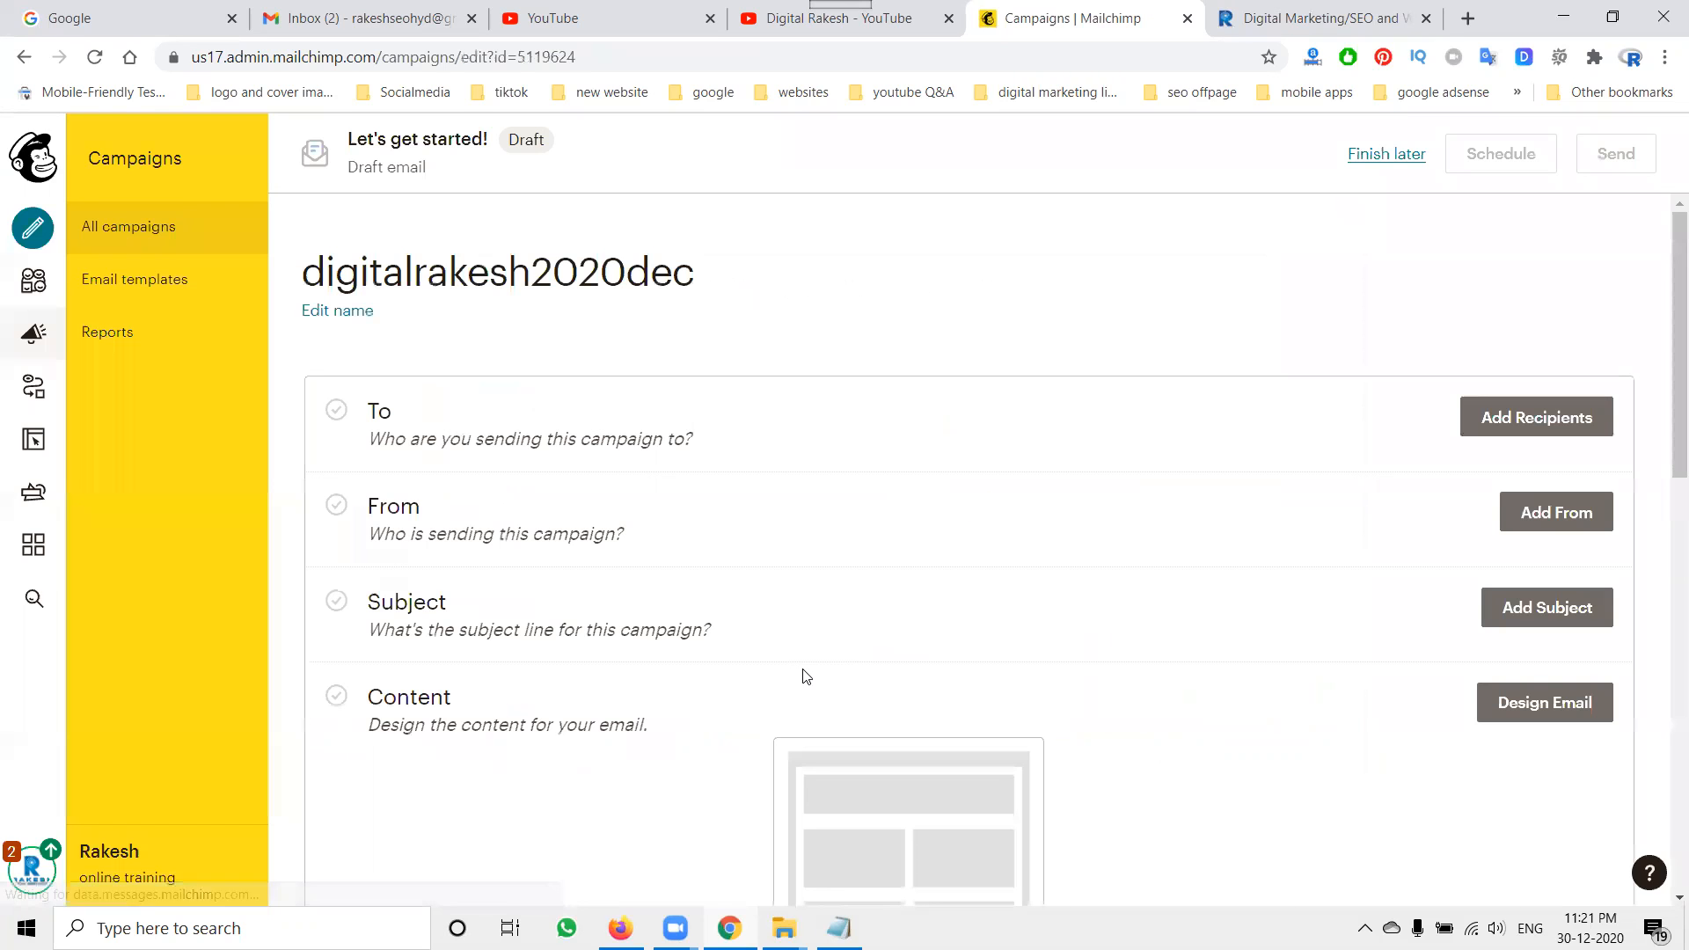
Step: Set the campaign's recipients to all subscribers in the "digital rakesh" audience and save the selection
{"action": "left_click", "coordinate": [1502, 416]}
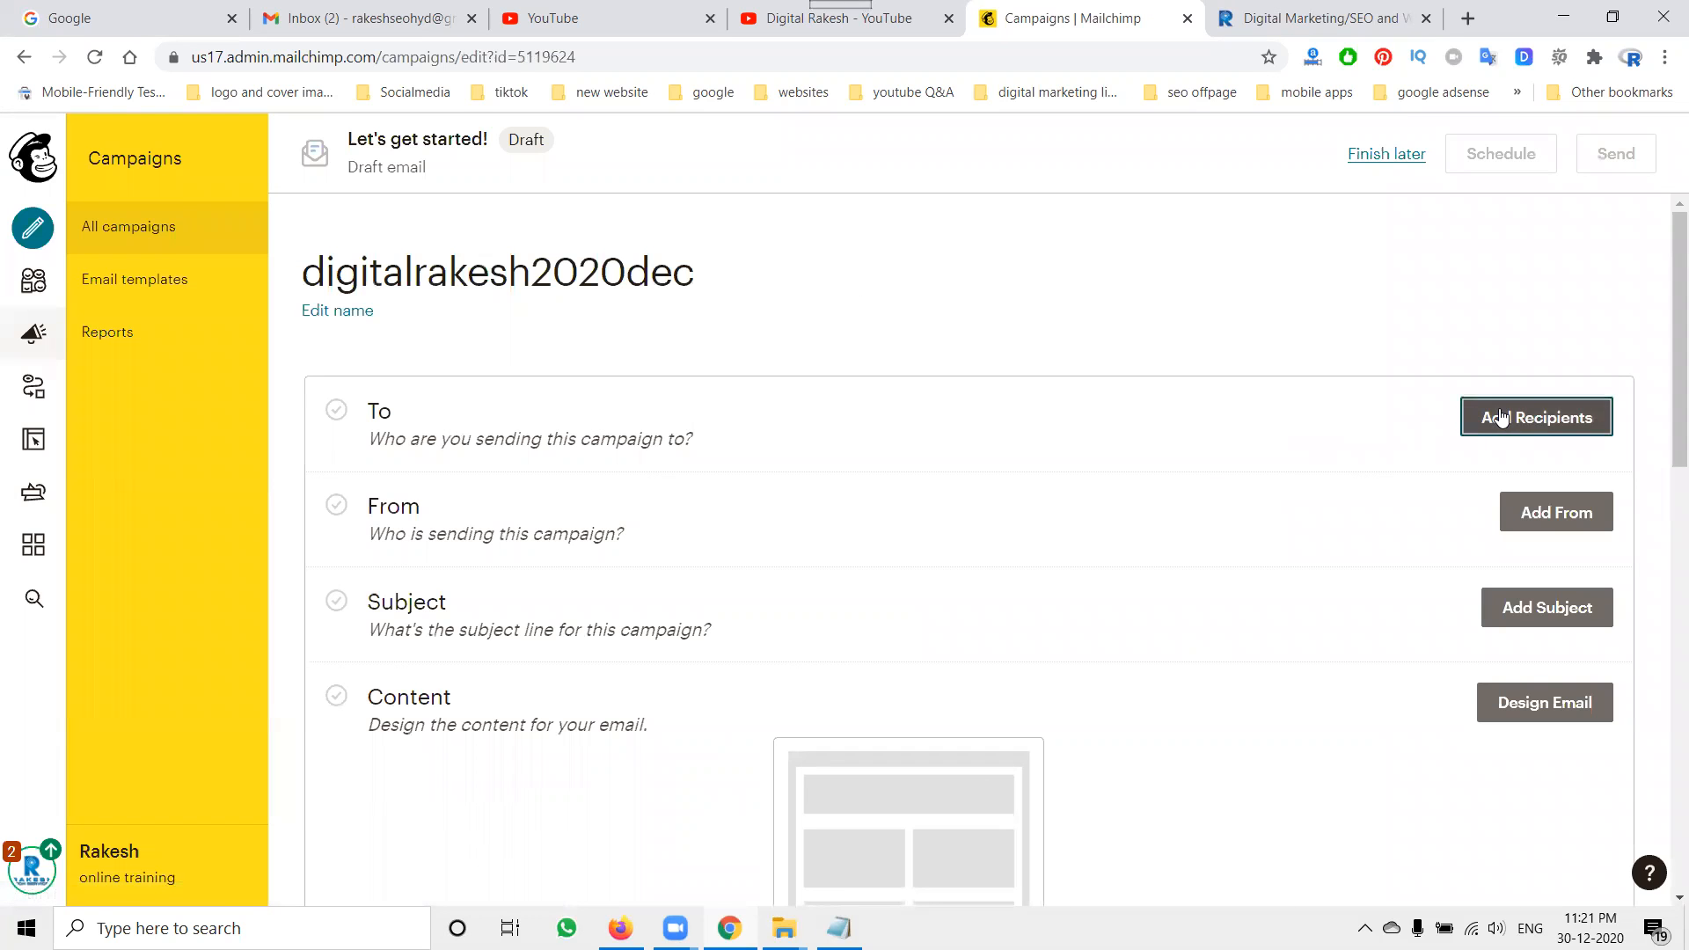
{"action": "left_click", "coordinate": [636, 533]}
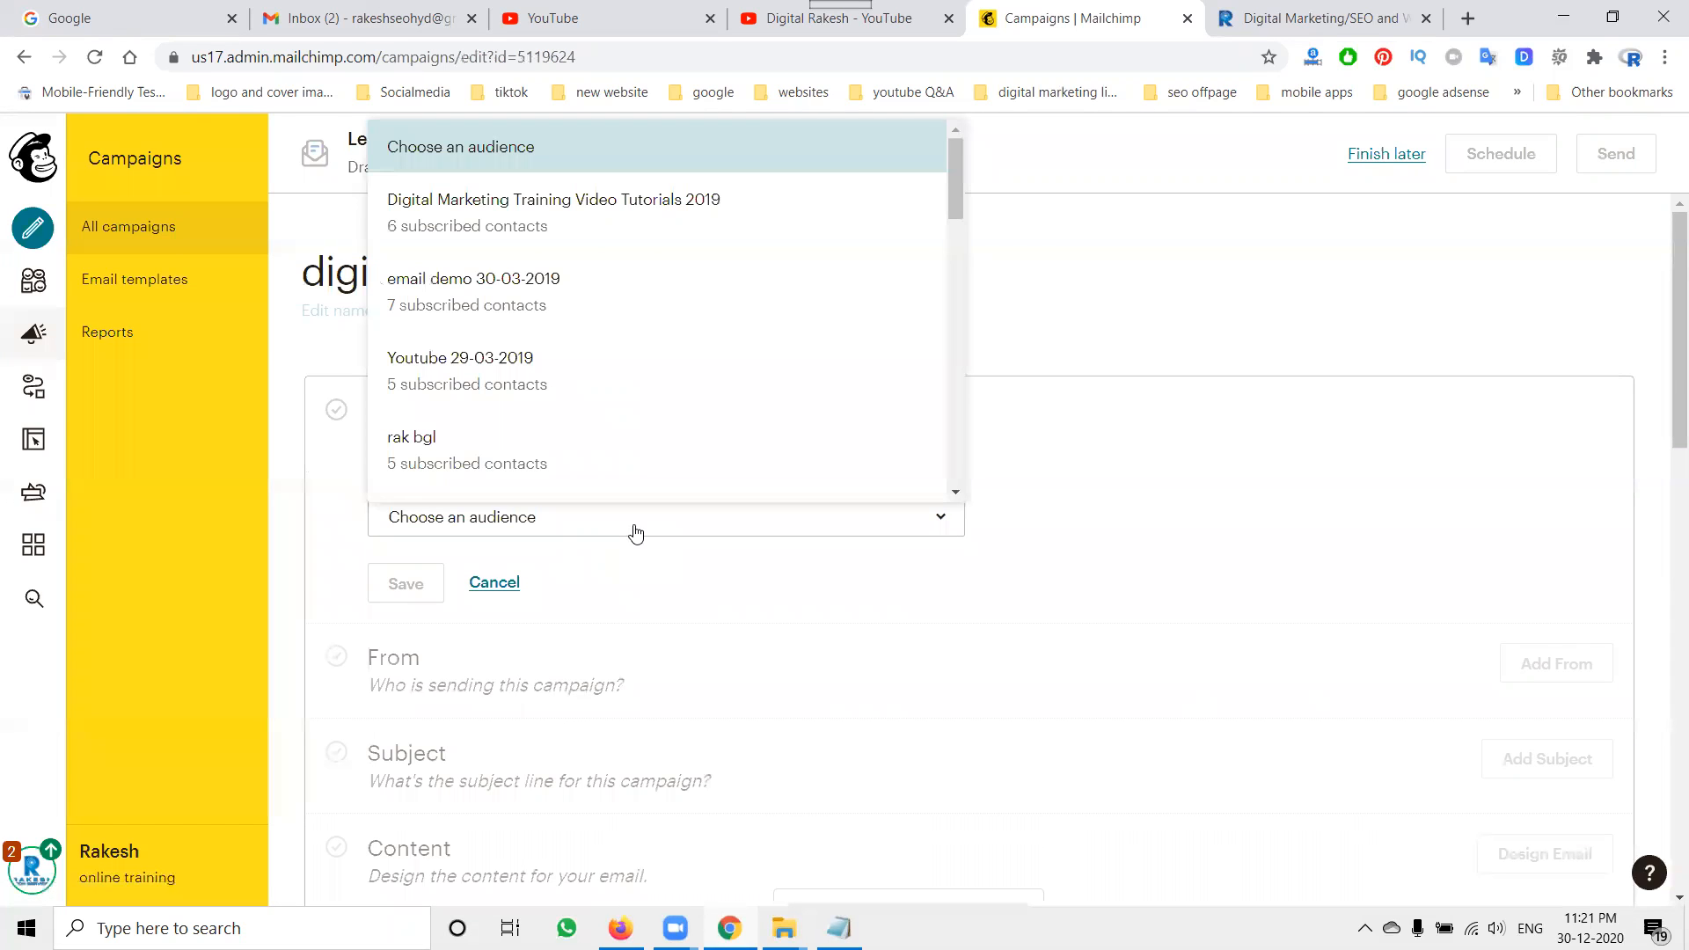
{"action": "scroll", "coordinate": [590, 356], "scroll_direction": "down", "scroll_amount": 5}
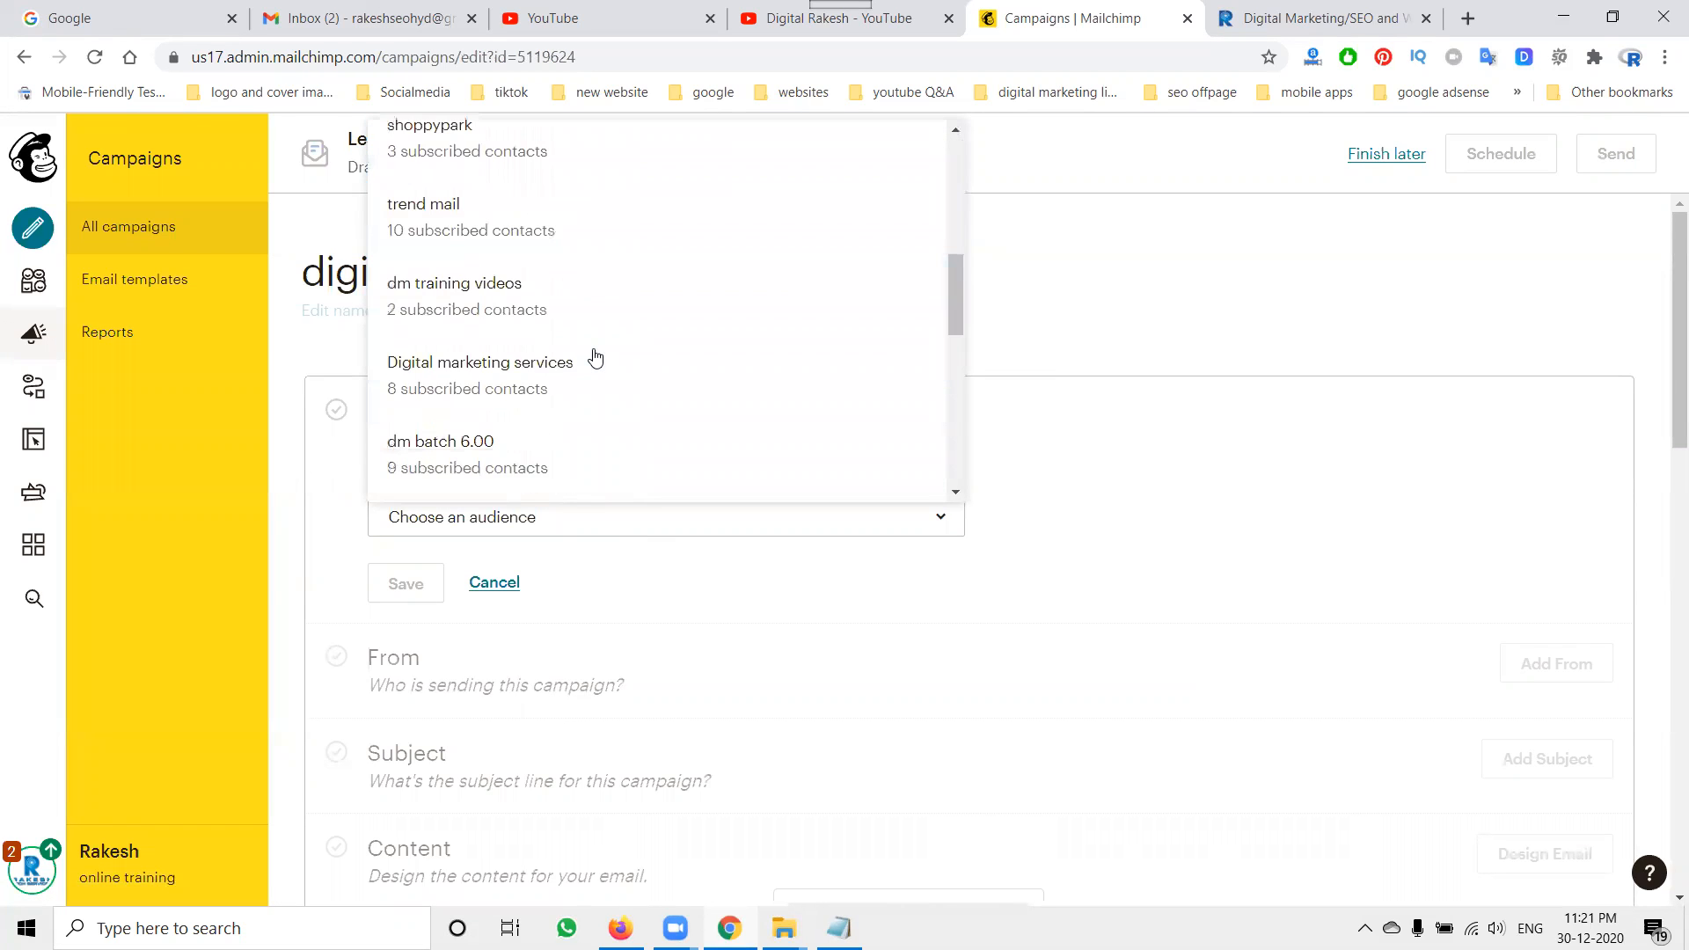
{"action": "scroll", "coordinate": [596, 360], "scroll_direction": "down", "scroll_amount": 5}
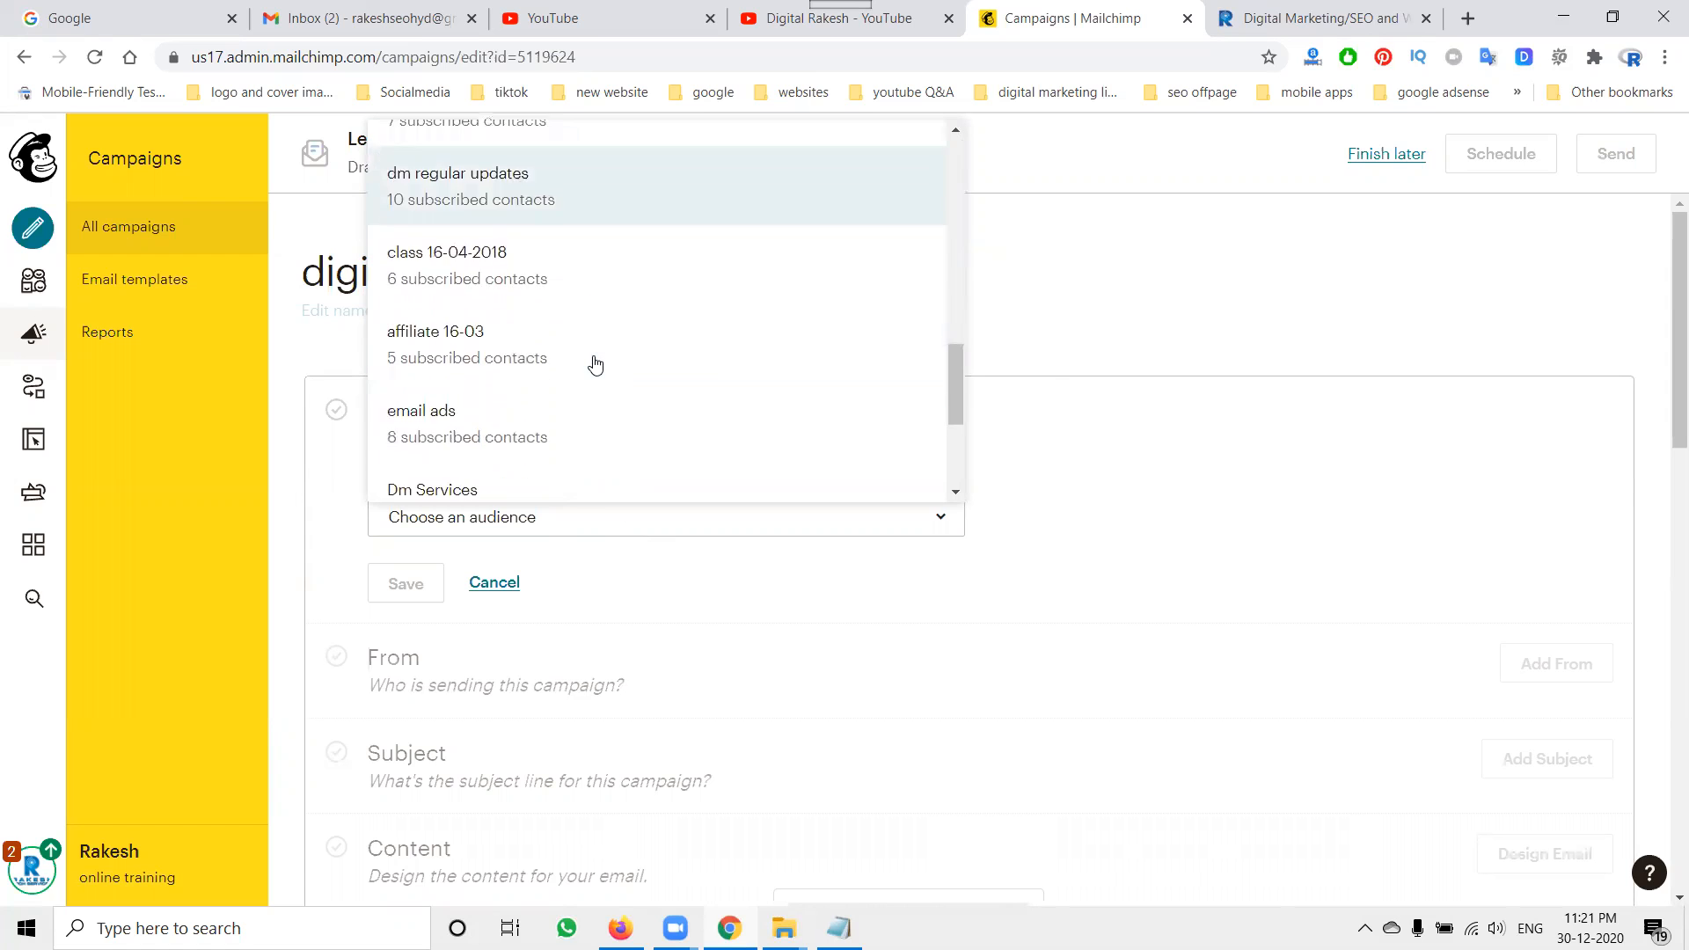
{"action": "scroll", "coordinate": [595, 364], "scroll_direction": "down", "scroll_amount": 3}
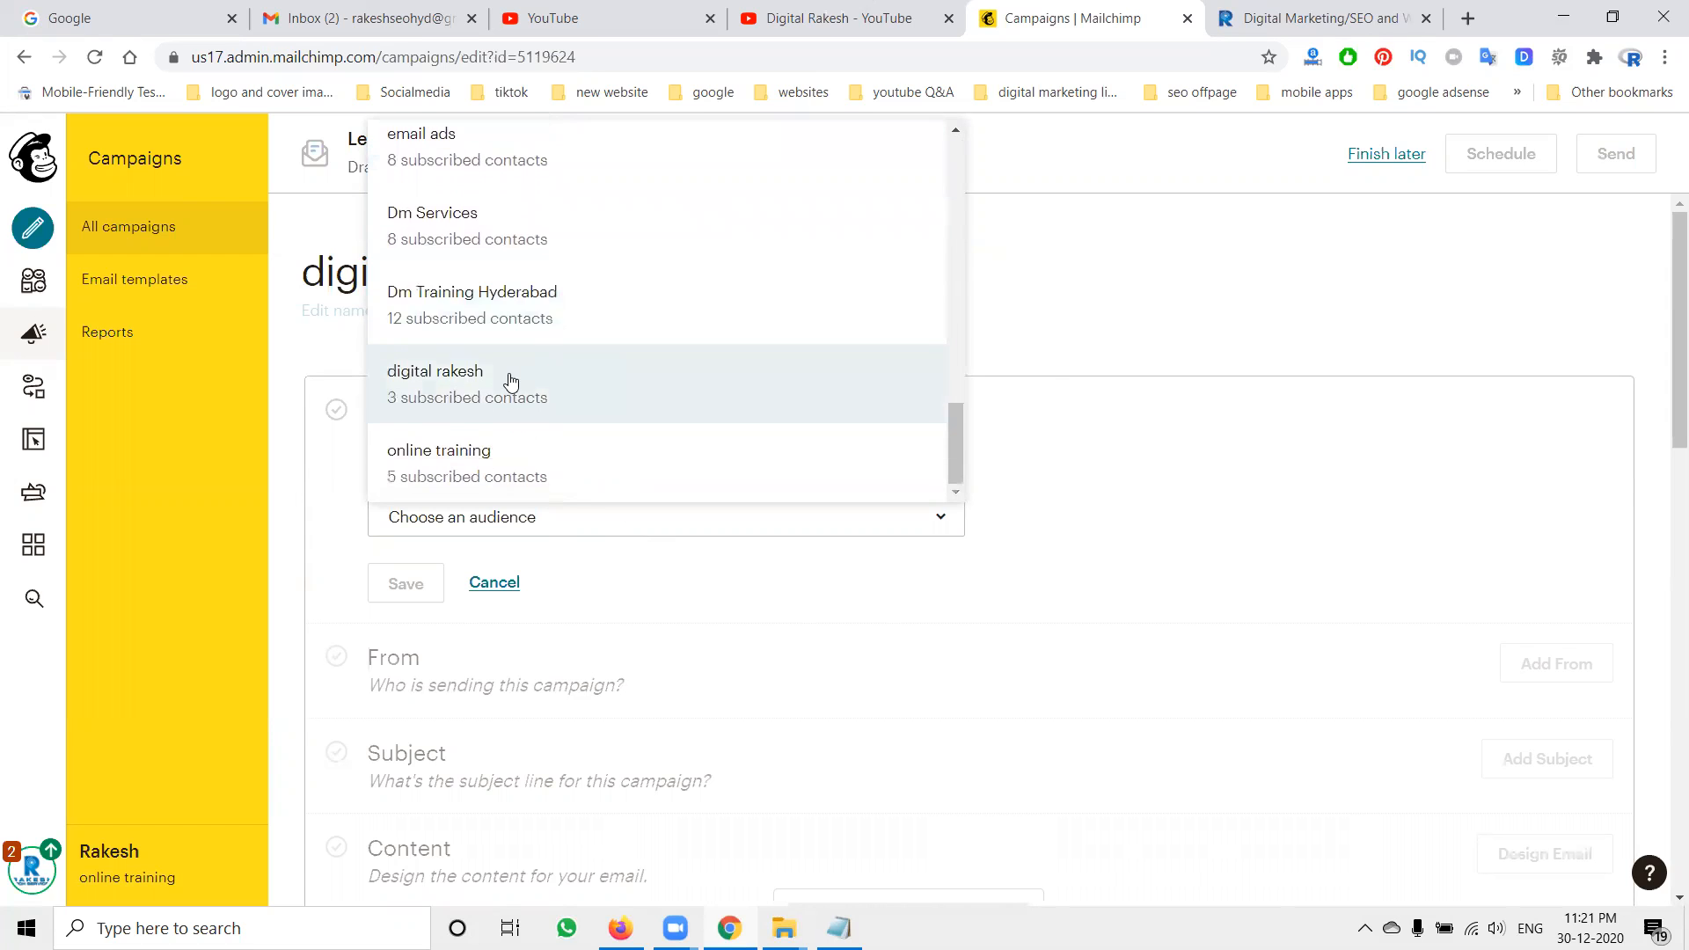
{"action": "left_click", "coordinate": [510, 381]}
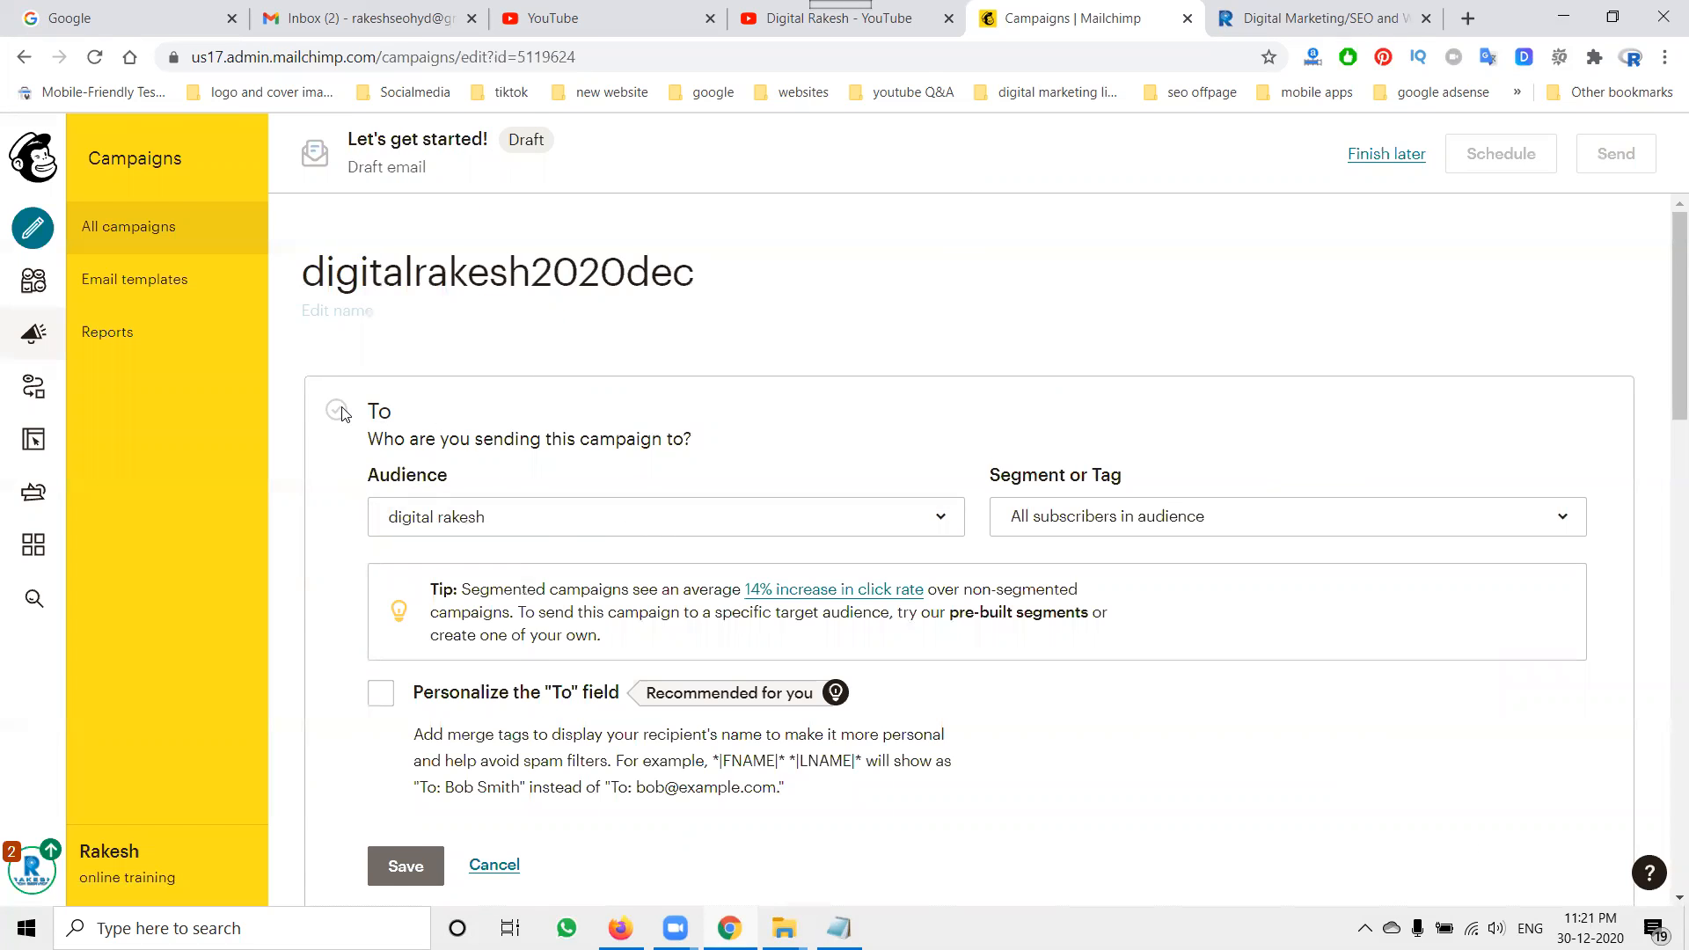
{"action": "scroll", "coordinate": [352, 431], "scroll_direction": "down", "scroll_amount": 4}
{"action": "left_click", "coordinate": [394, 539]}
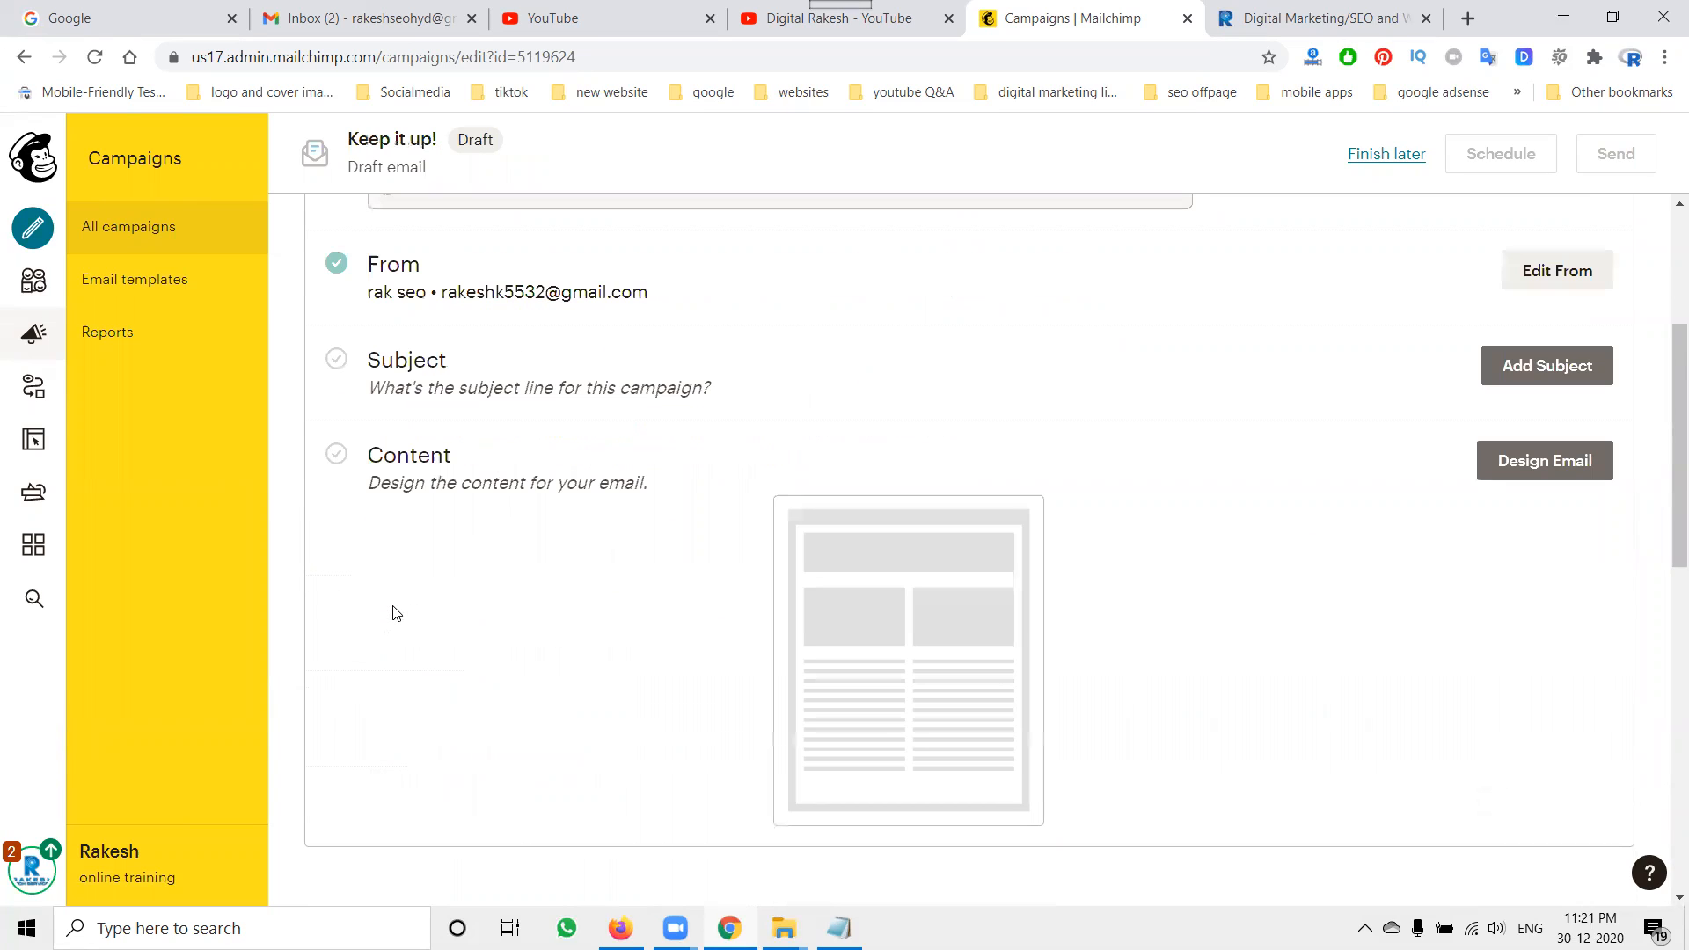
Step: Set the campaign's subject line to "Learn Free Digital Marketing Classes" and save it
{"action": "scroll", "coordinate": [483, 324], "scroll_direction": "up", "scroll_amount": 1}
{"action": "scroll", "coordinate": [484, 325], "scroll_direction": "down", "scroll_amount": 1}
{"action": "scroll", "coordinate": [483, 325], "scroll_direction": "up", "scroll_amount": 2}
{"action": "scroll", "coordinate": [484, 324], "scroll_direction": "down", "scroll_amount": 2}
{"action": "left_click", "coordinate": [1503, 366]}
{"action": "left_click", "coordinate": [485, 501]}
{"action": "type", "text": "Learn Fr"}
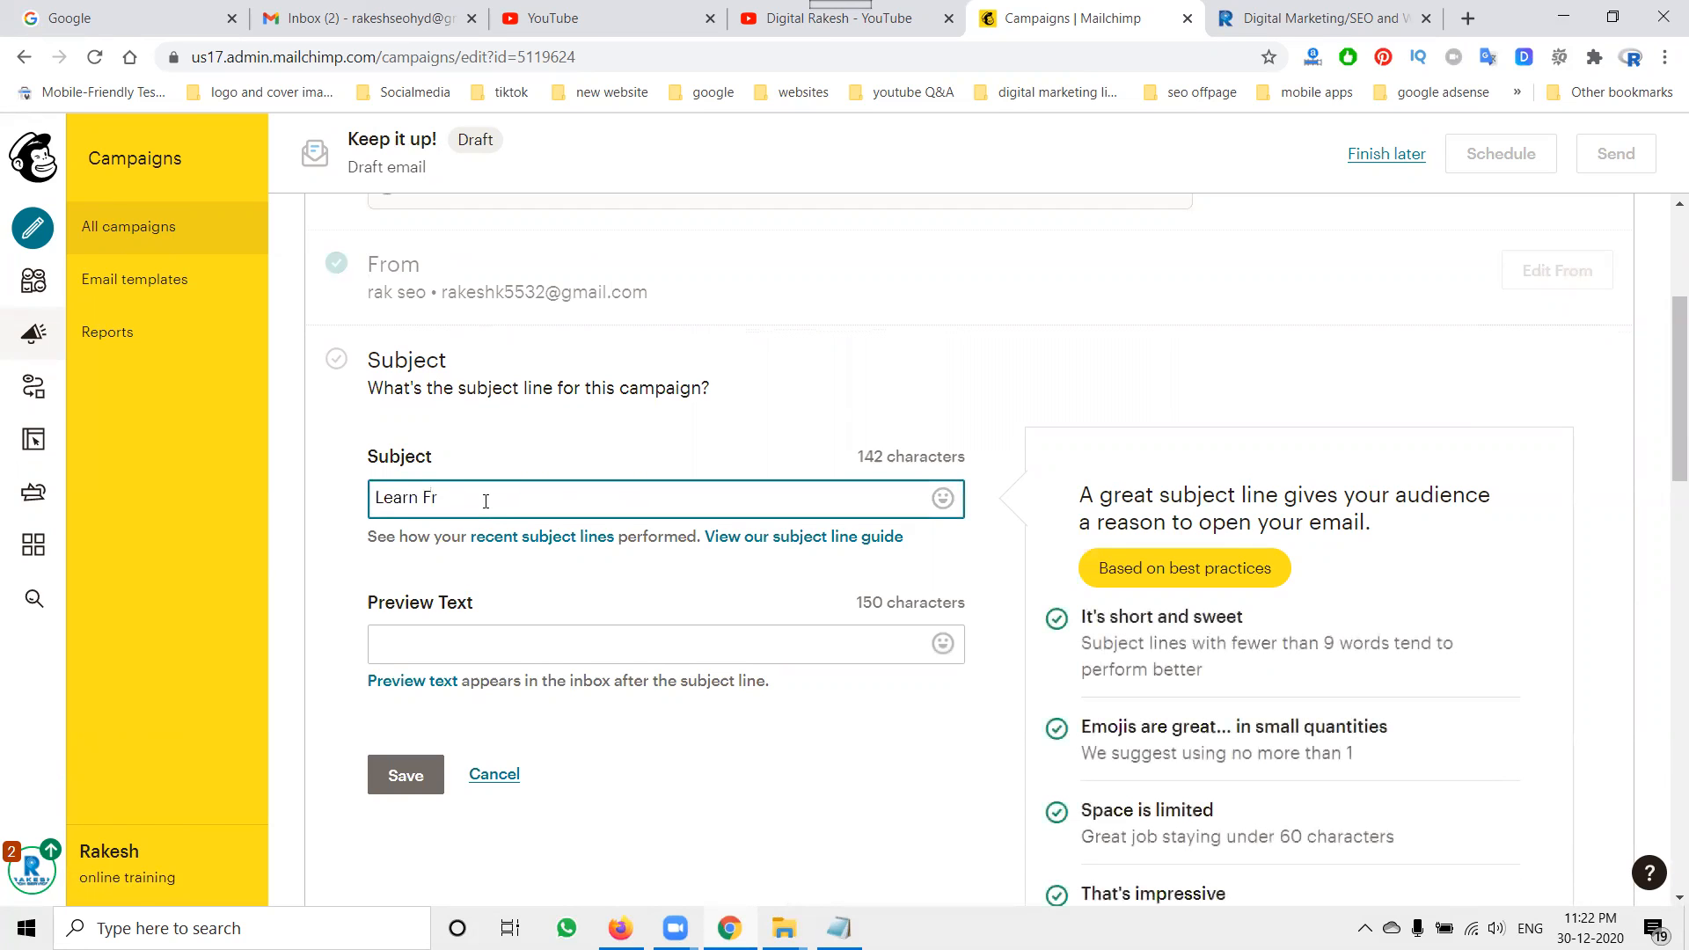
{"action": "type", "text": "ee Digital Marketing Classes"}
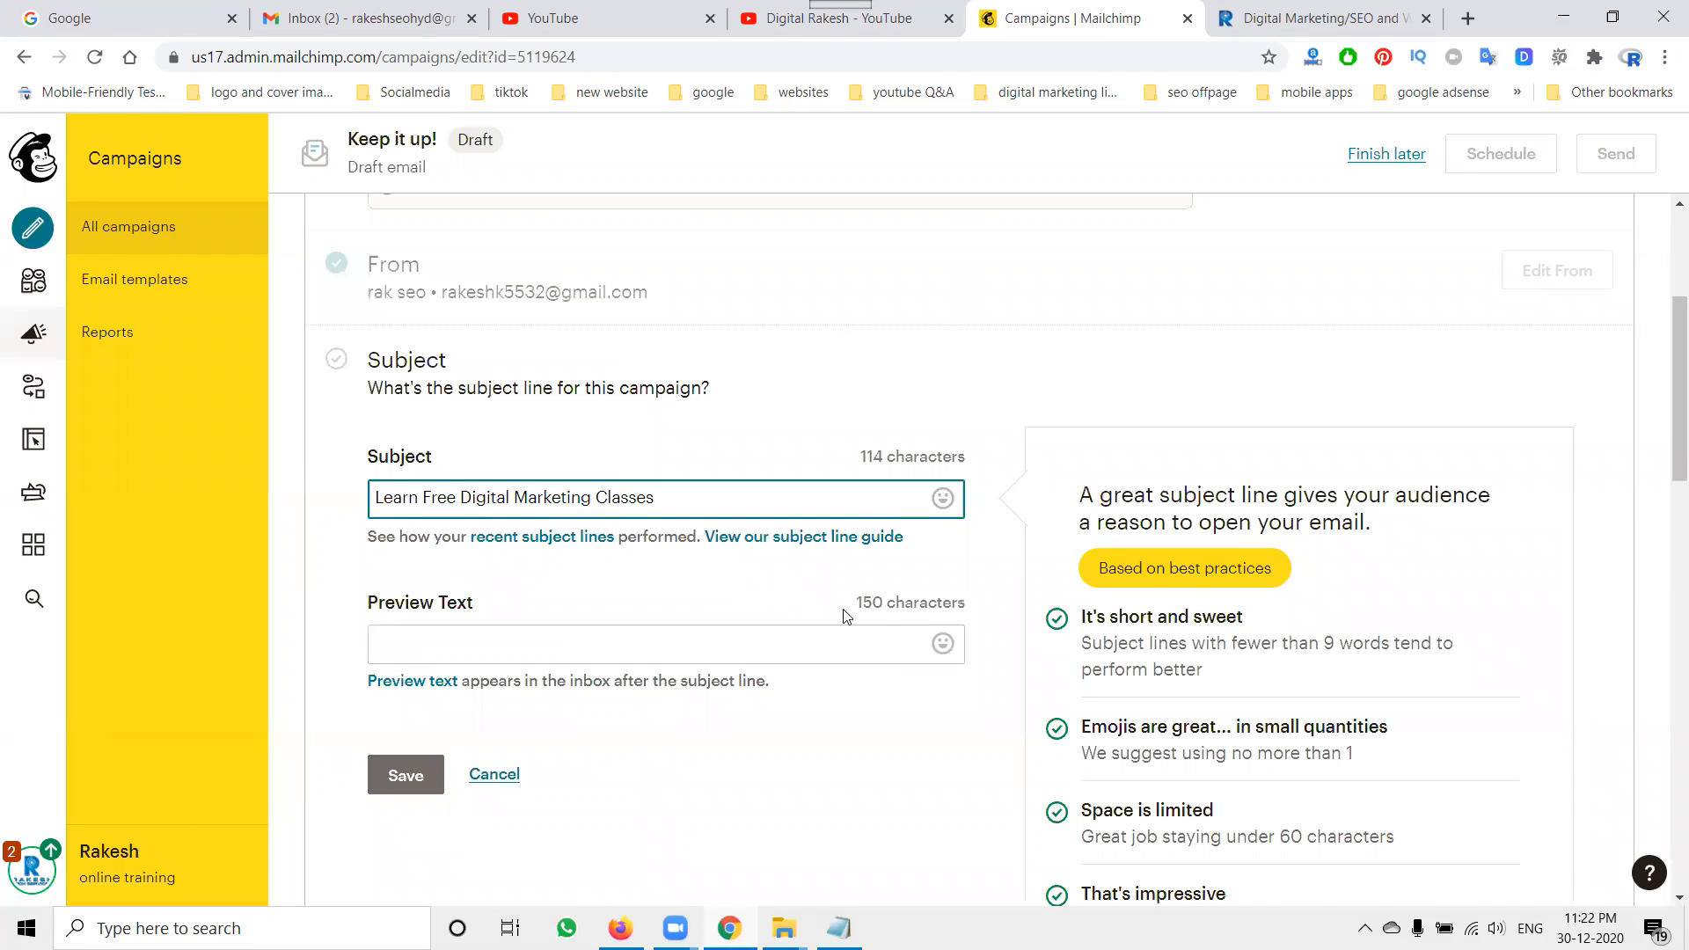
{"action": "scroll", "coordinate": [992, 717], "scroll_direction": "down", "scroll_amount": 1}
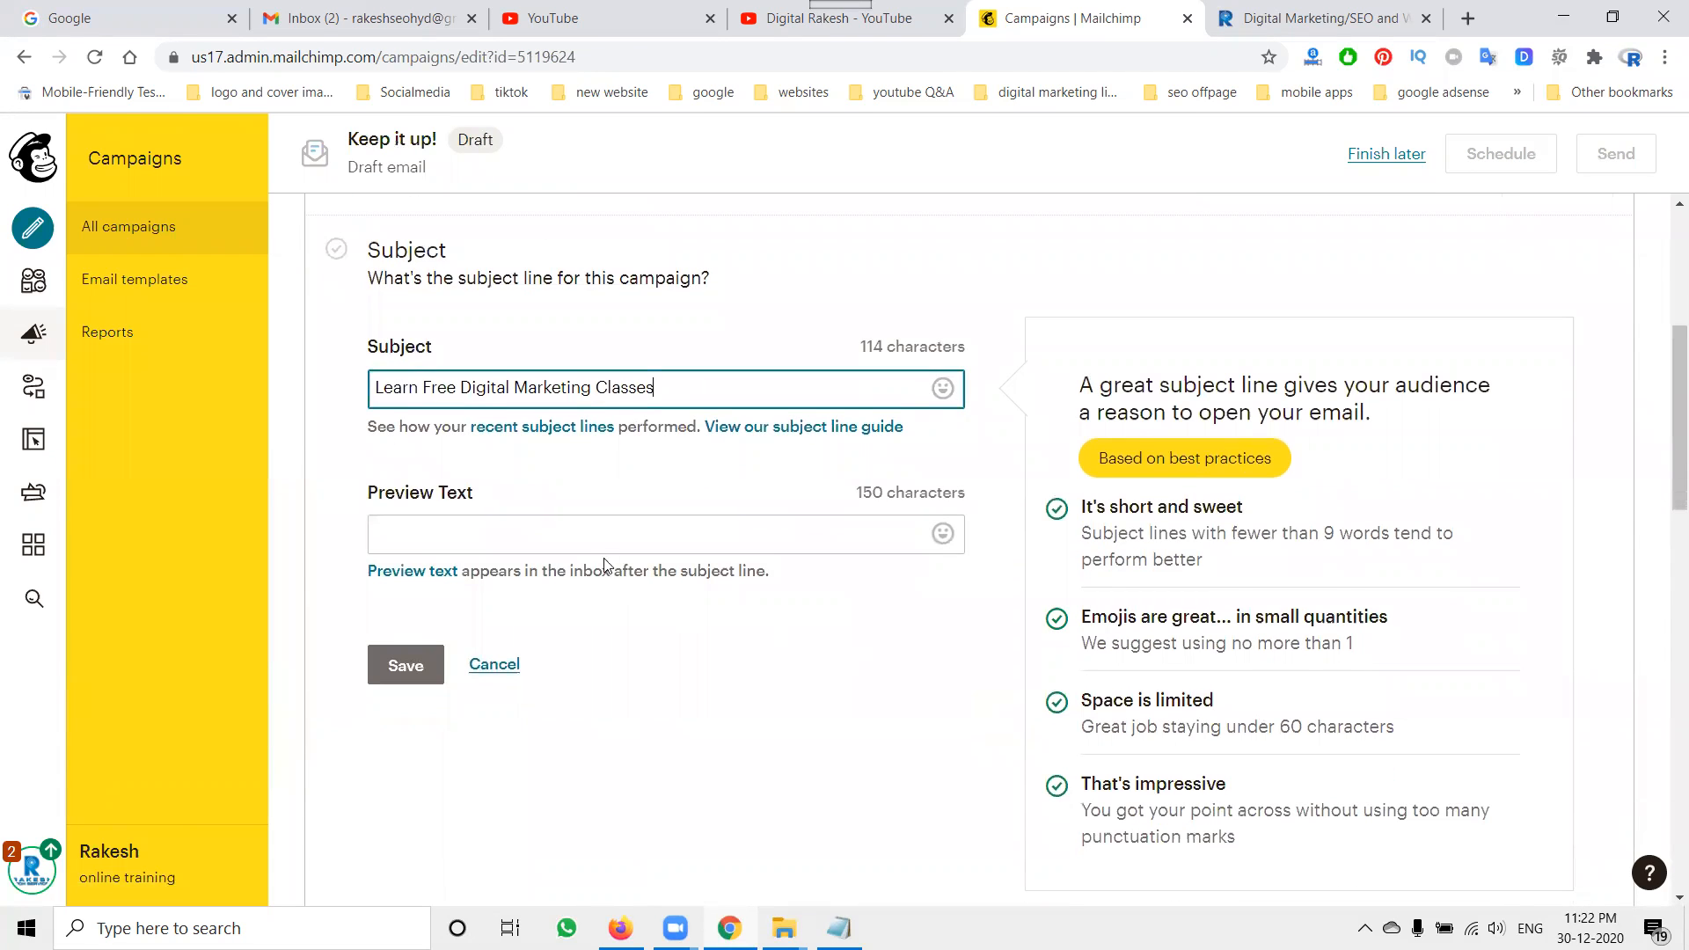
{"action": "left_click", "coordinate": [409, 668]}
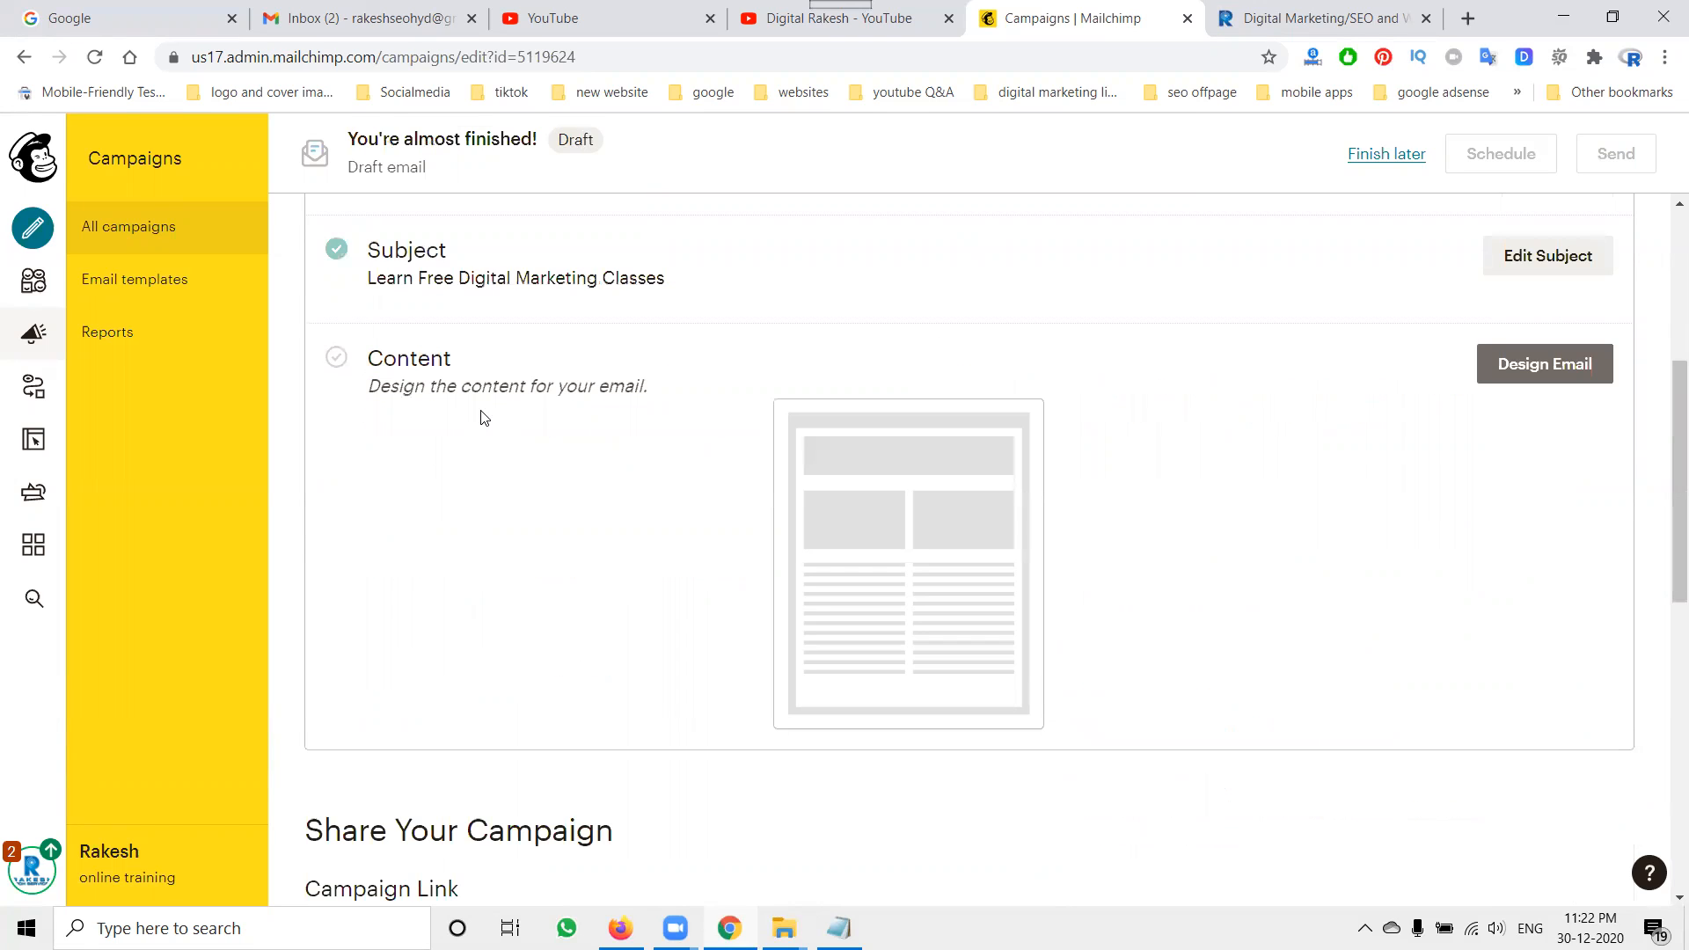
Step: Start designing the email content with the Classic Builder, review the layouts and choose the basic Simple Text one
{"action": "left_click", "coordinate": [1522, 364]}
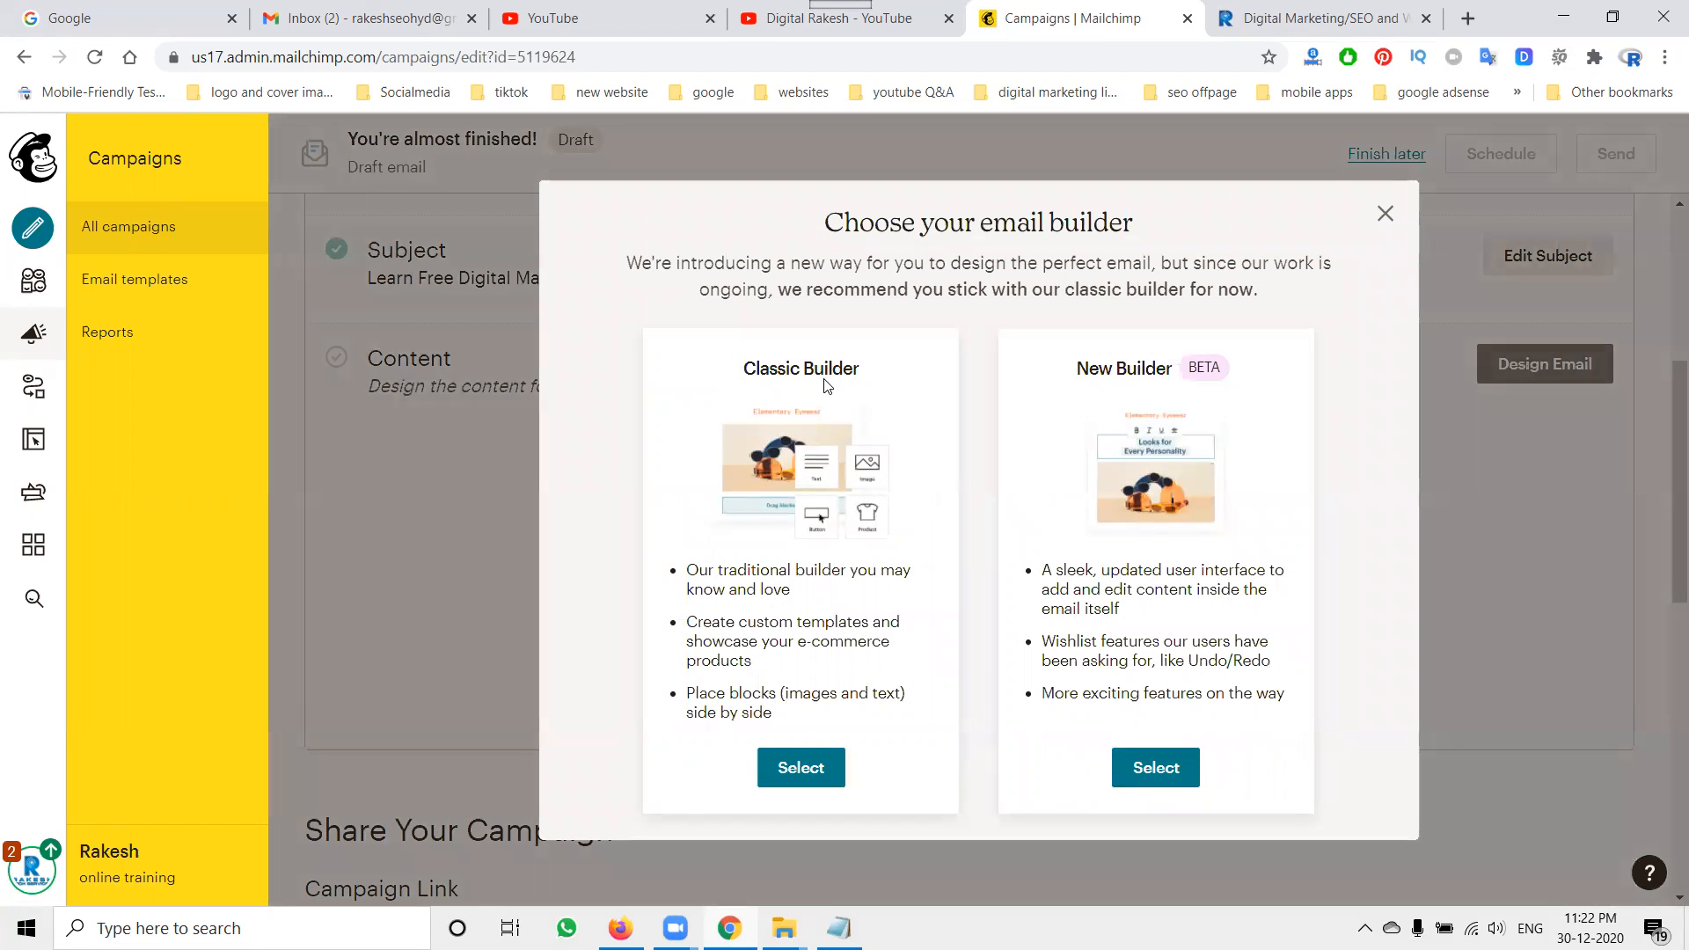
{"action": "left_click", "coordinate": [786, 768]}
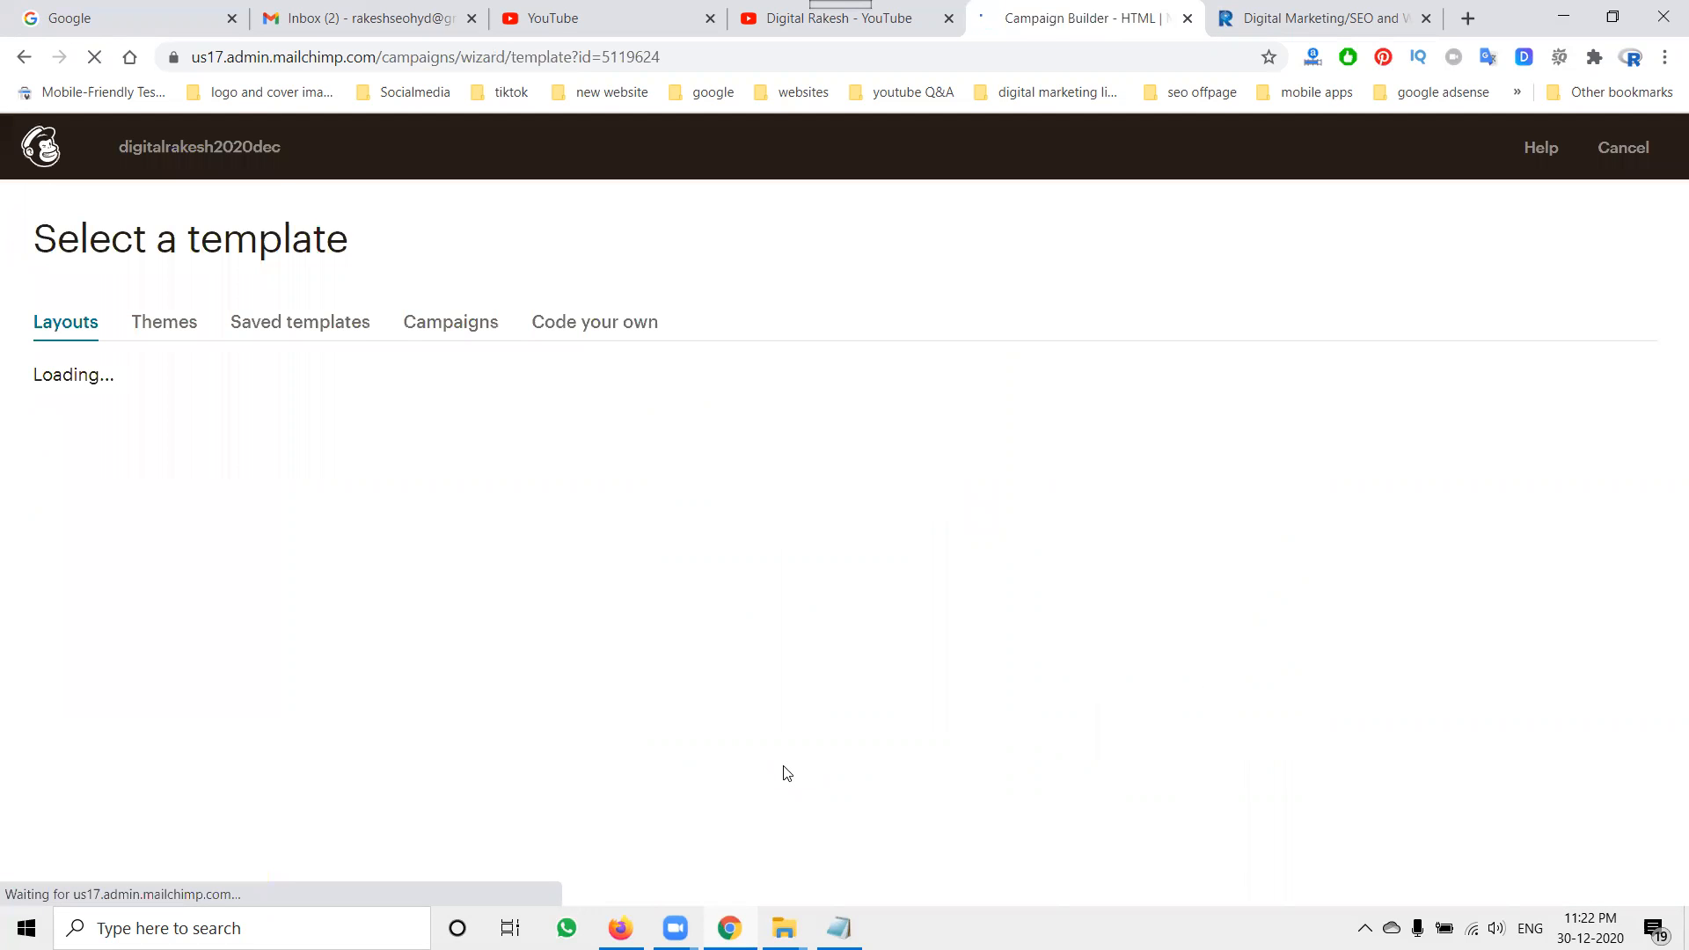
{"action": "scroll", "coordinate": [925, 587], "scroll_direction": "down", "scroll_amount": 8}
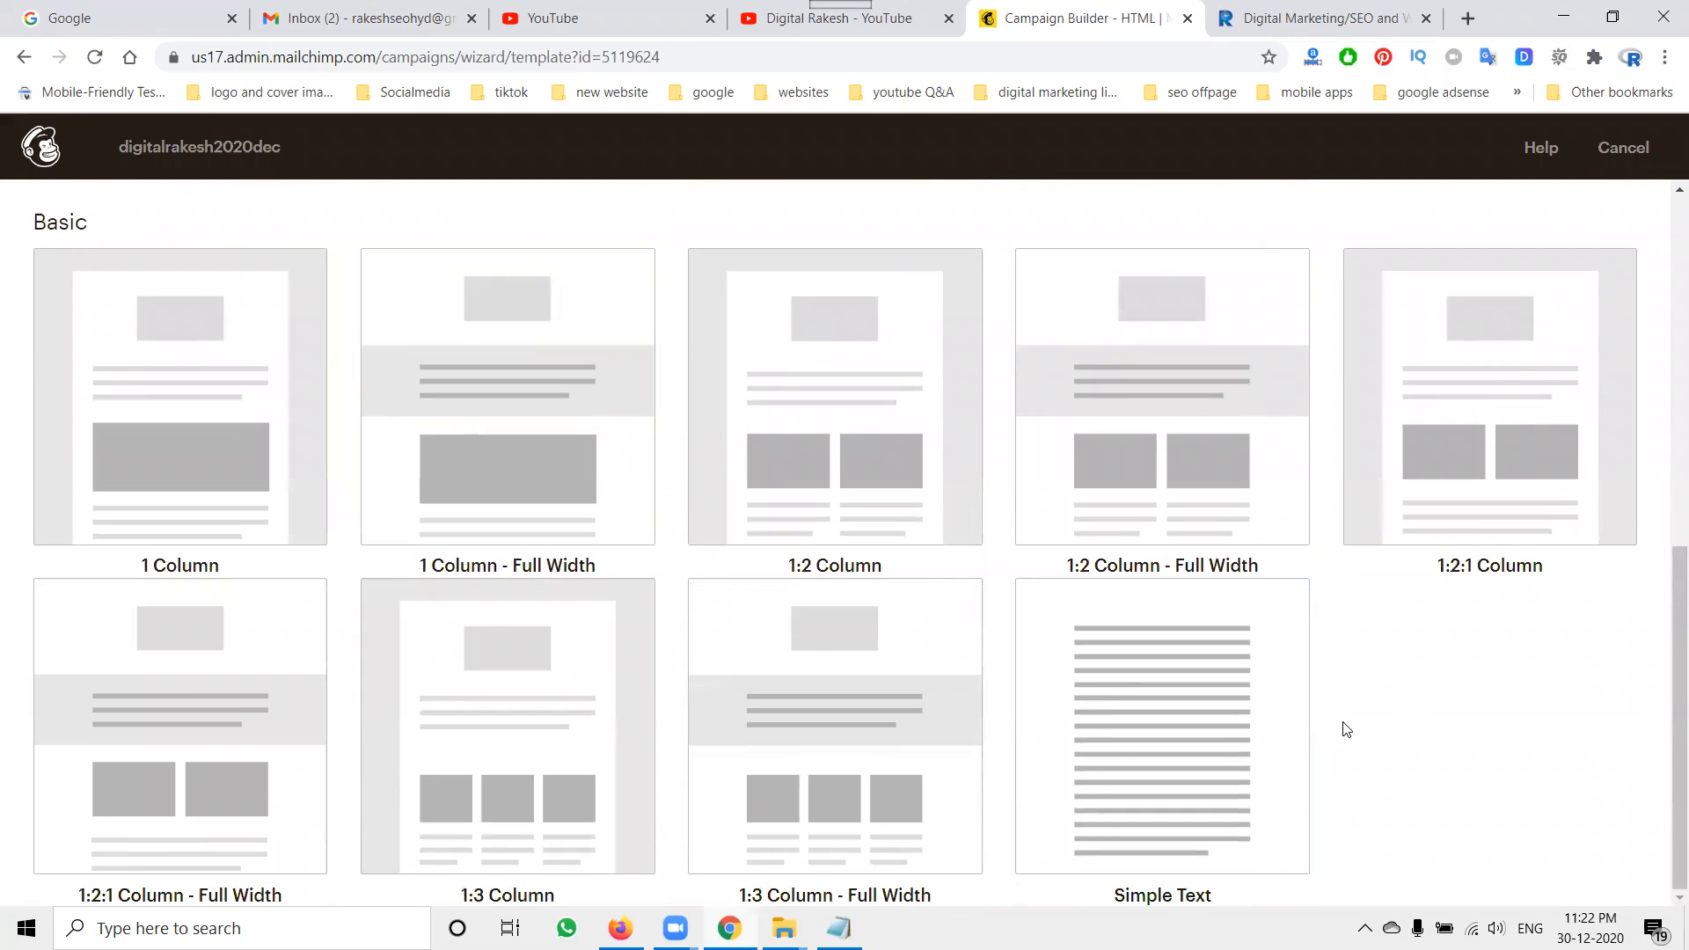
{"action": "scroll", "coordinate": [1351, 723], "scroll_direction": "up", "scroll_amount": 3}
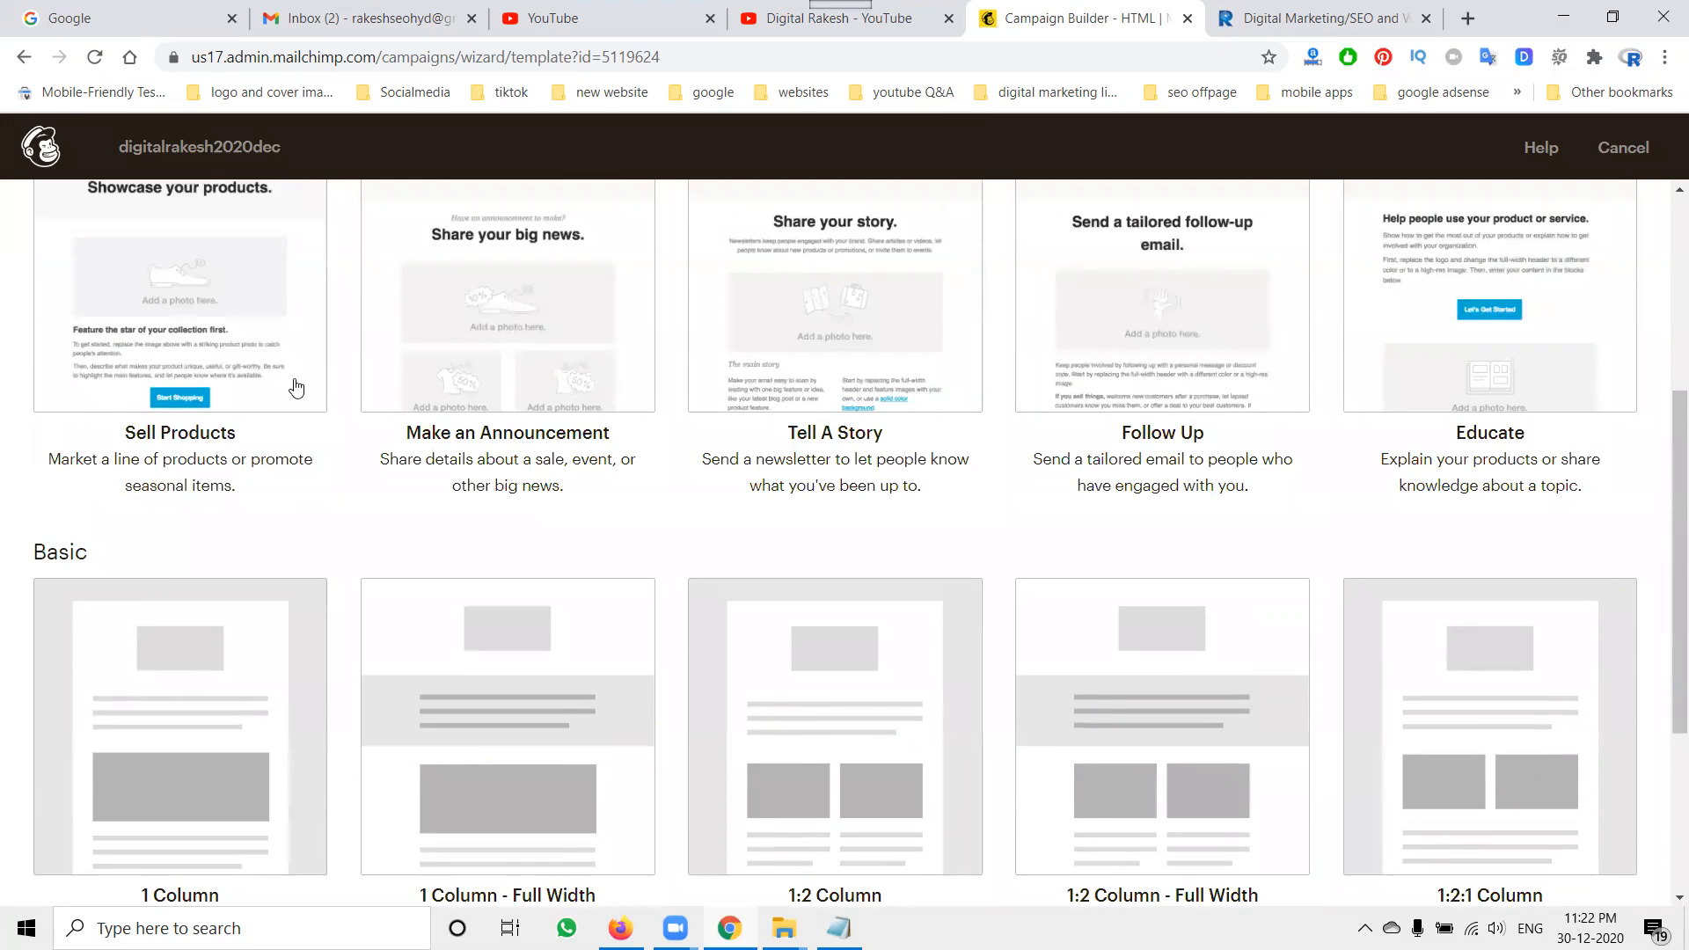
{"action": "scroll", "coordinate": [528, 369], "scroll_direction": "up", "scroll_amount": 3}
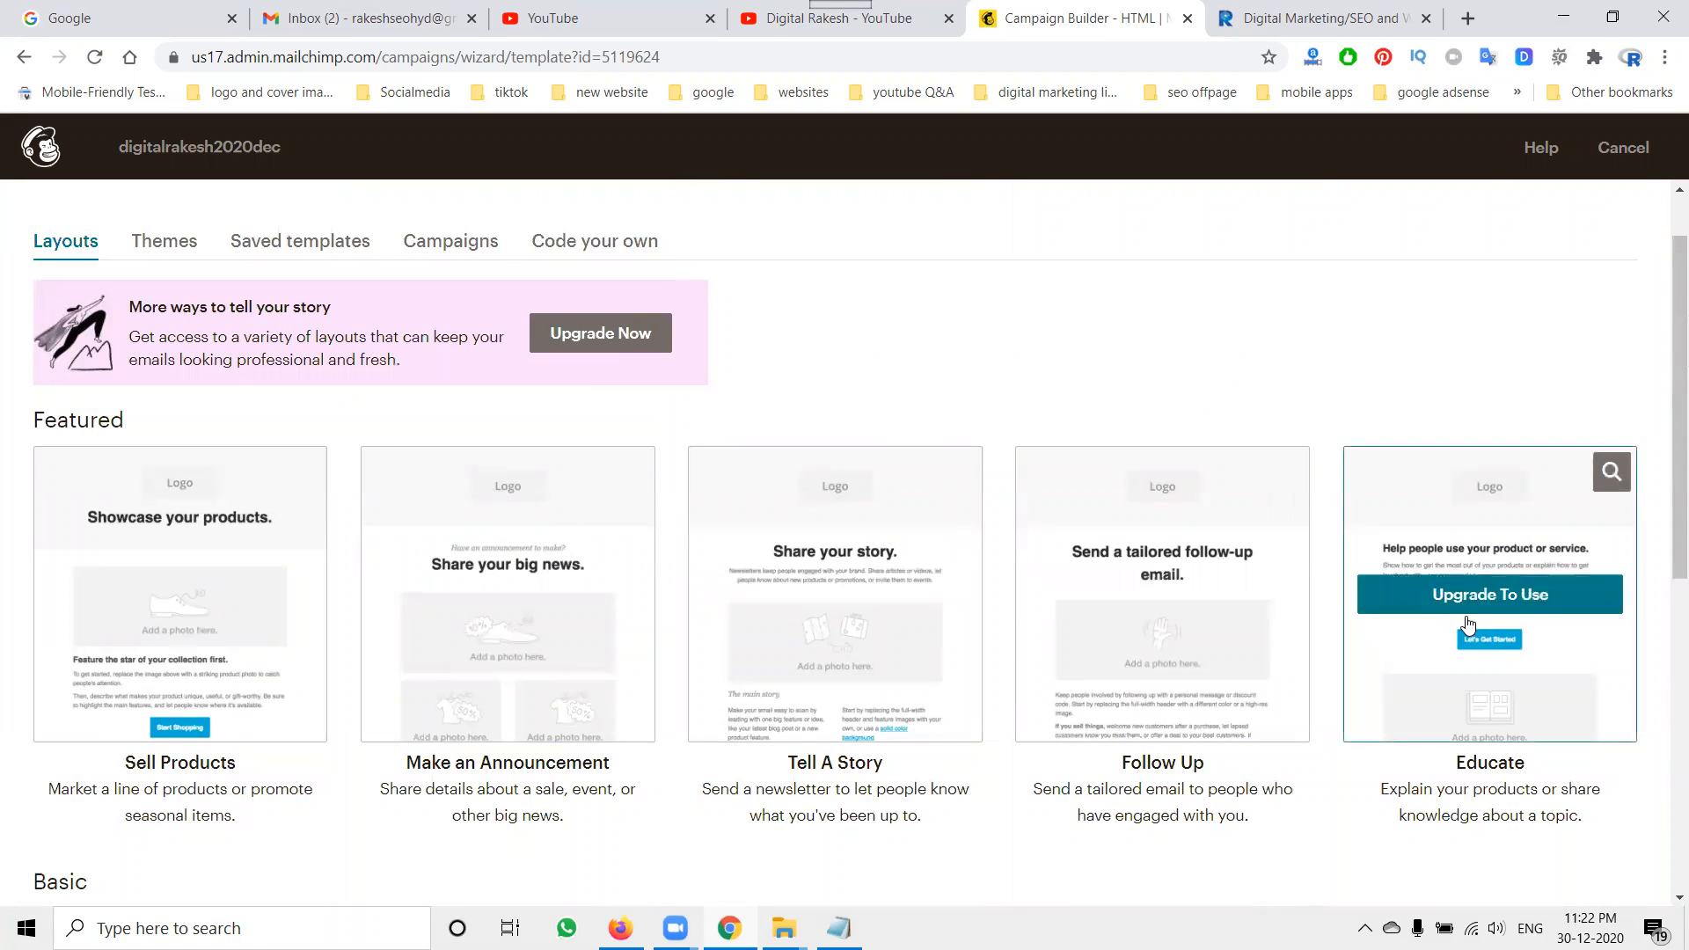
{"action": "scroll", "coordinate": [1467, 624], "scroll_direction": "down", "scroll_amount": 6}
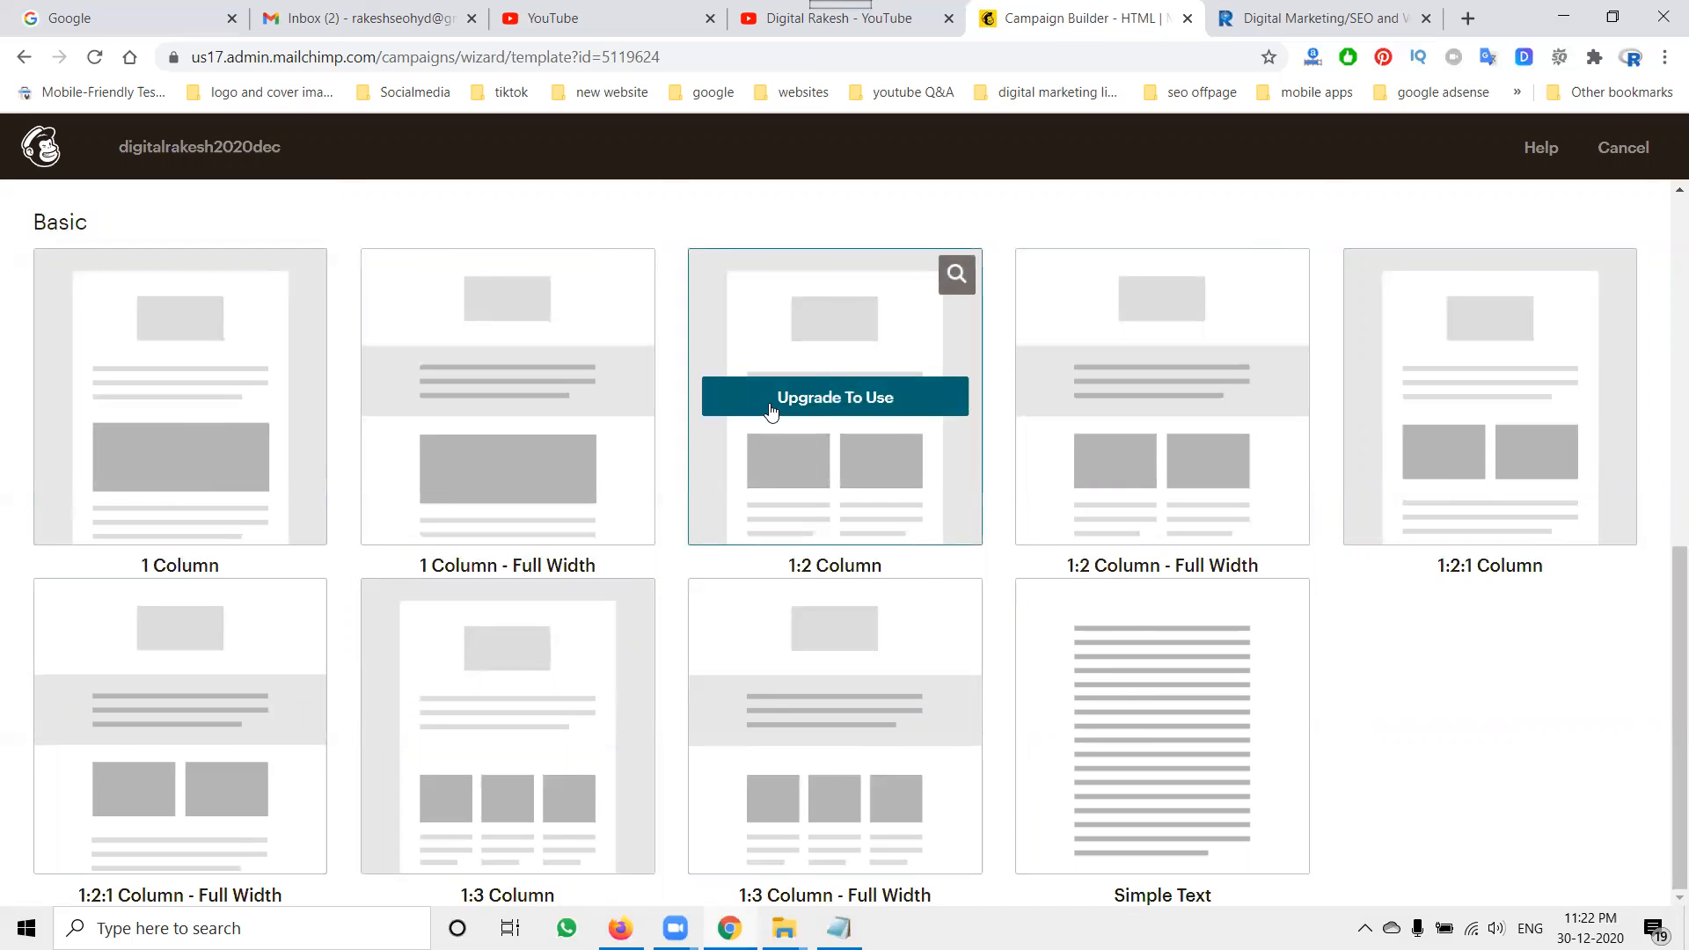
{"action": "scroll", "coordinate": [1469, 475], "scroll_direction": "up", "scroll_amount": 2}
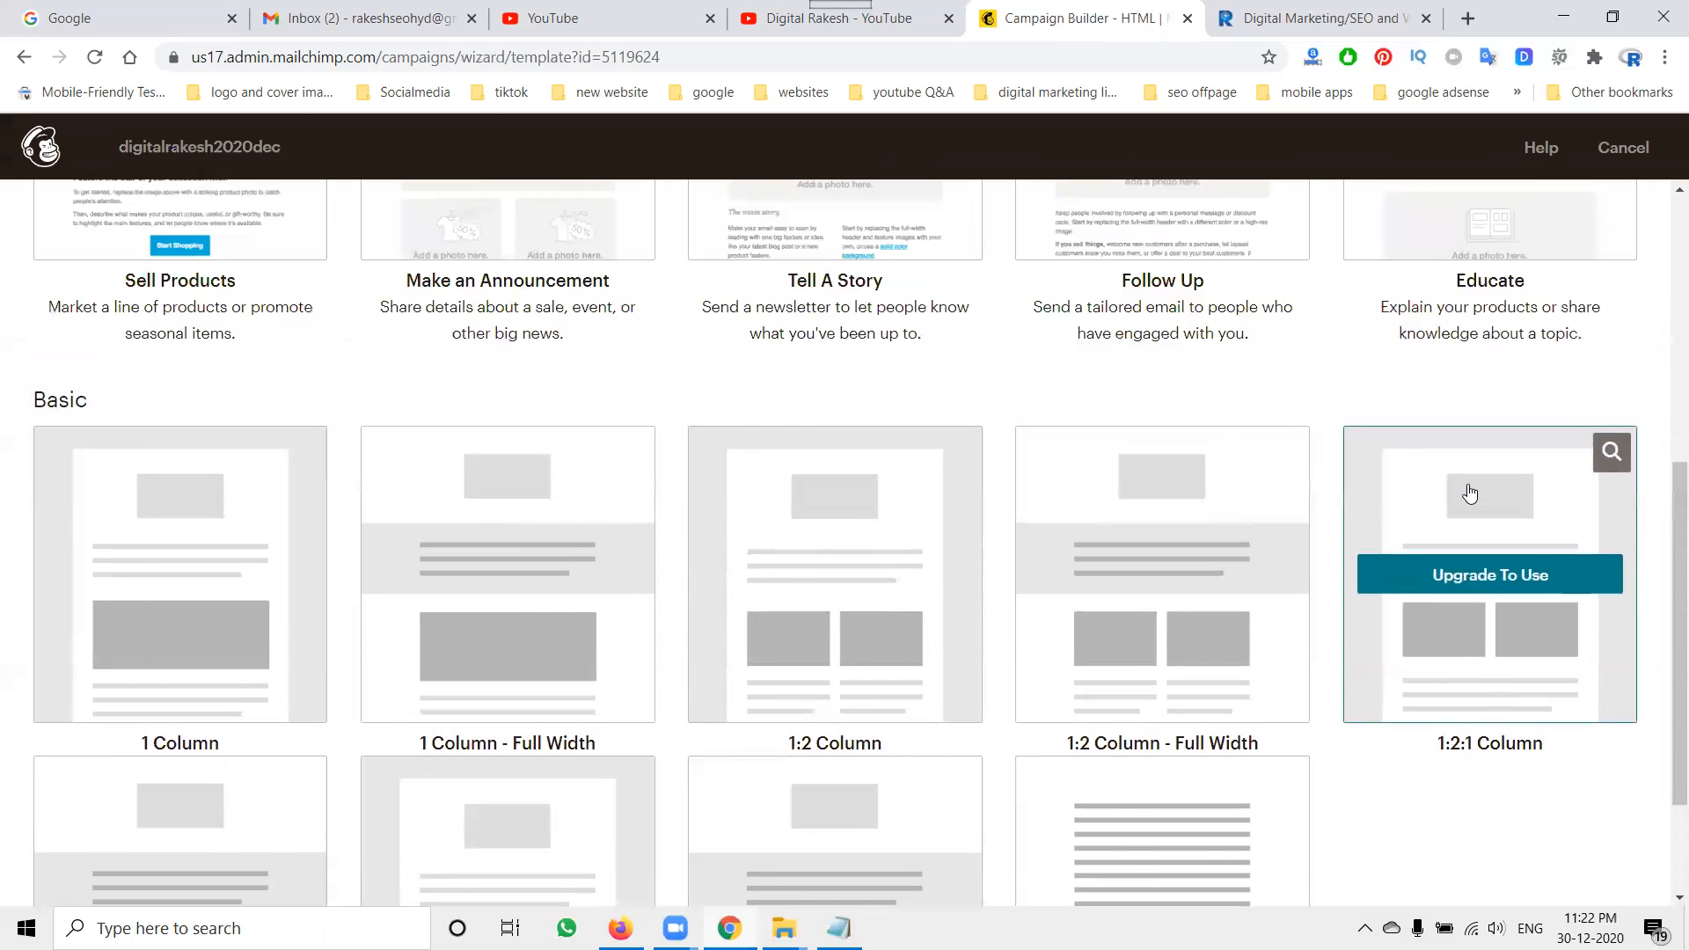
{"action": "scroll", "coordinate": [1469, 494], "scroll_direction": "up", "scroll_amount": 2}
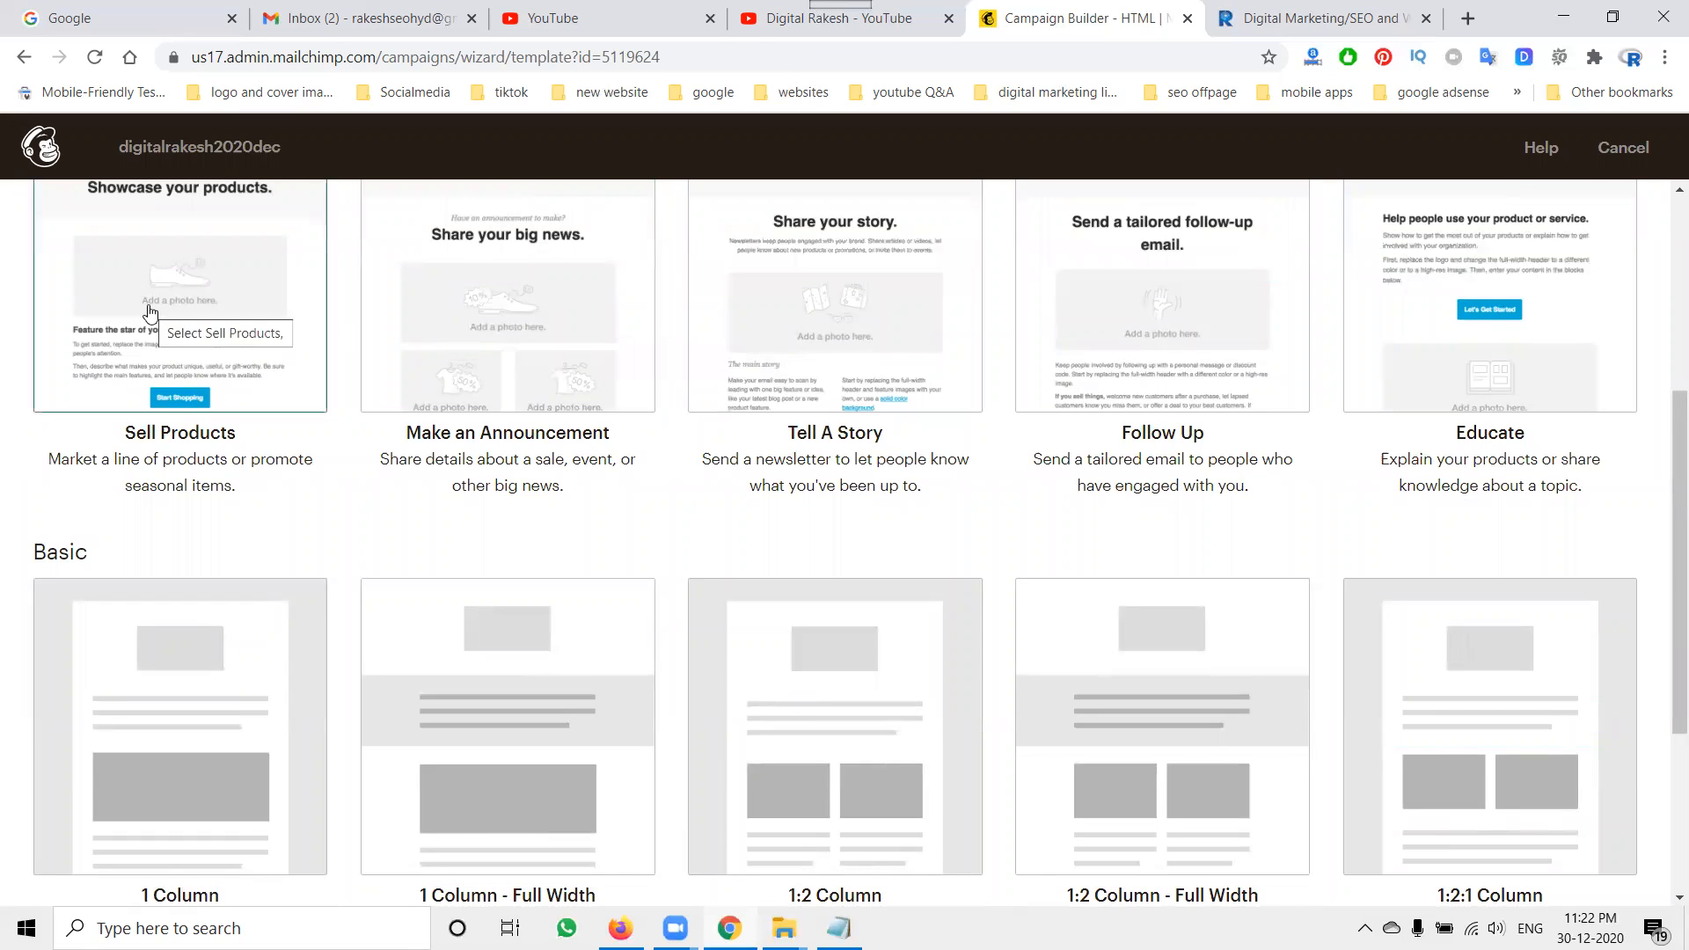
{"action": "scroll", "coordinate": [1233, 663], "scroll_direction": "down", "scroll_amount": 4}
{"action": "left_click", "coordinate": [1179, 717]}
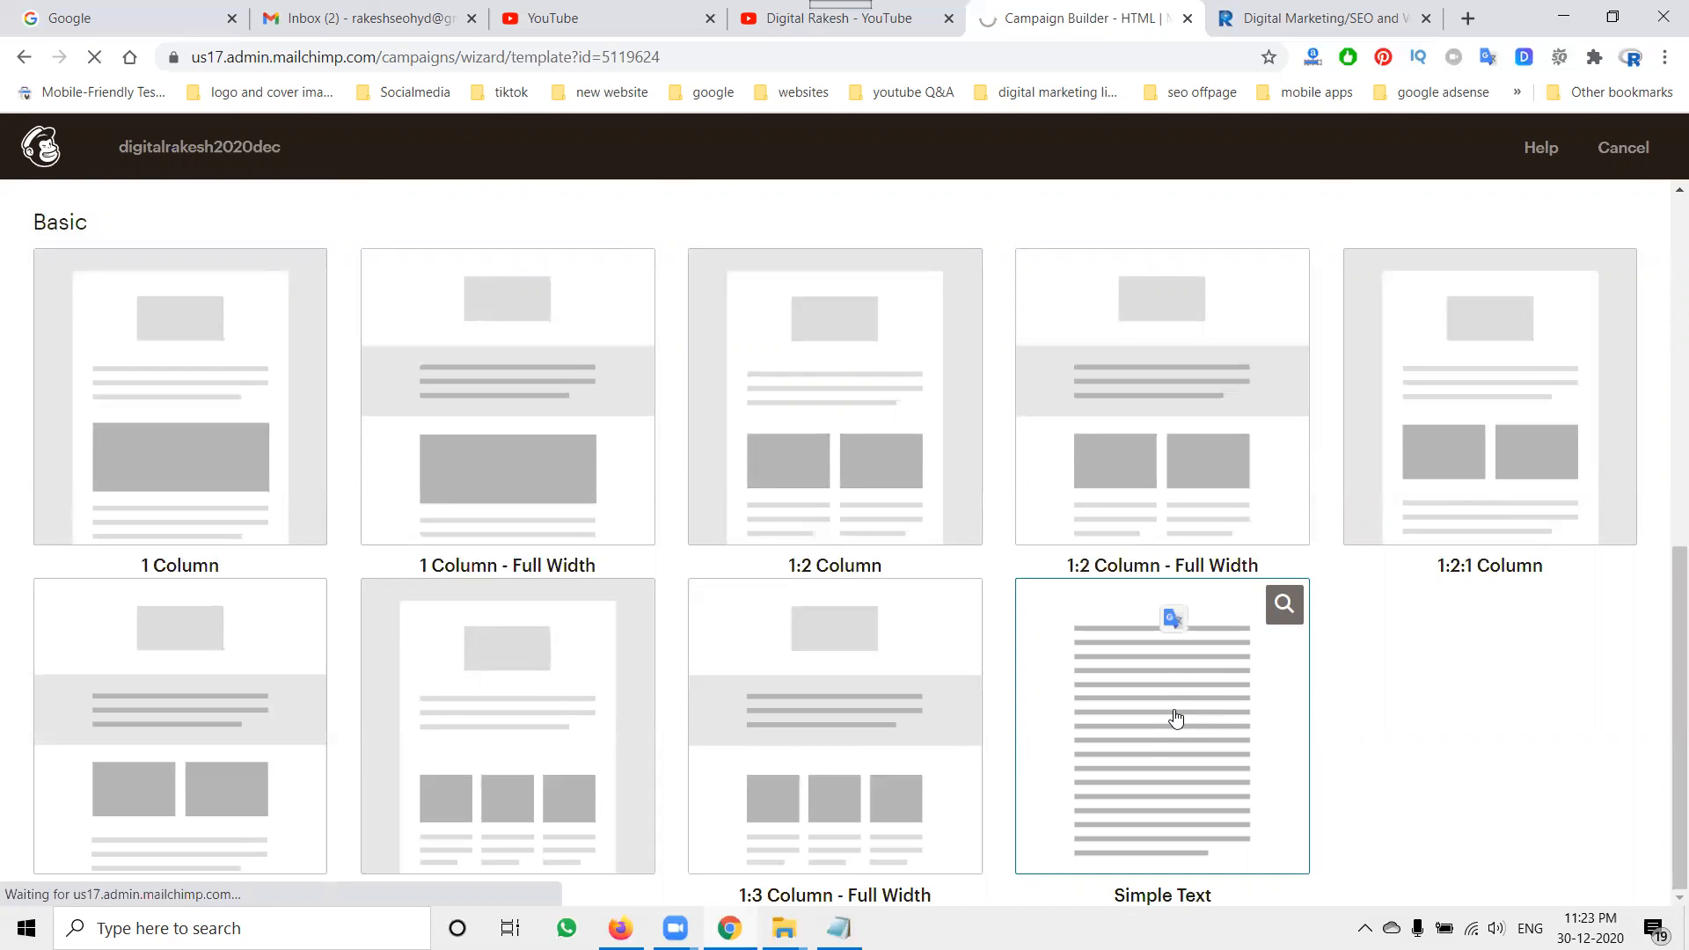
Step: Replace the email's heading text with "Learn Free Digital Marketing Course"
{"action": "scroll", "coordinate": [1176, 717], "scroll_direction": "up", "scroll_amount": 6}
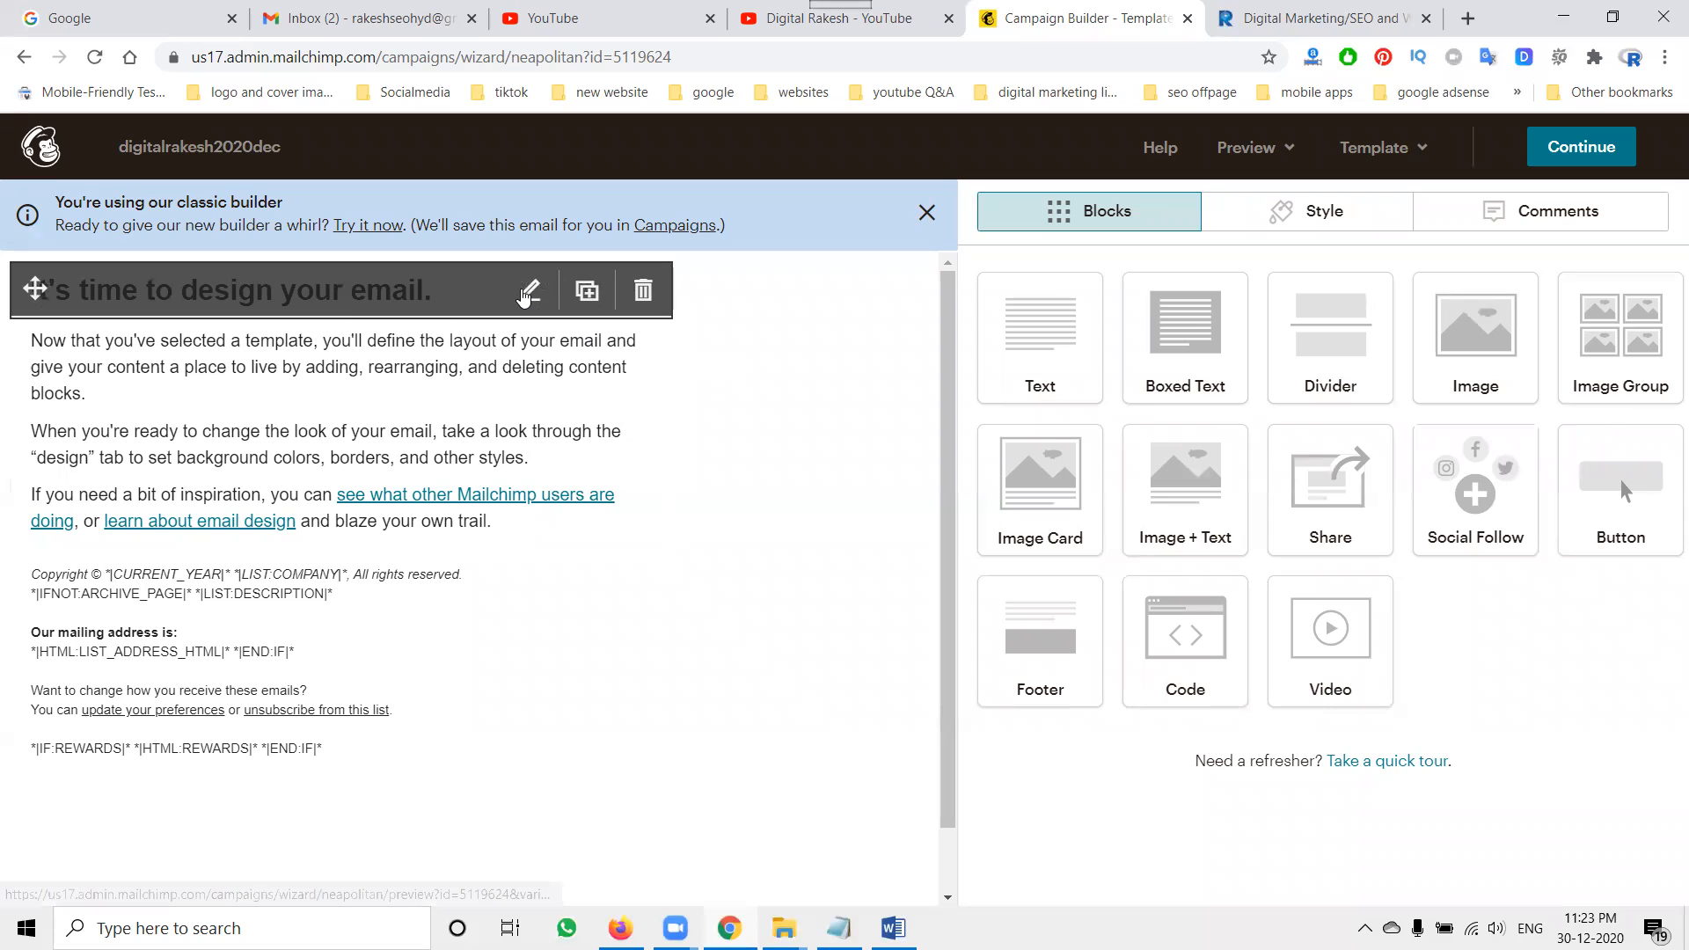
{"action": "left_click", "coordinate": [471, 295]}
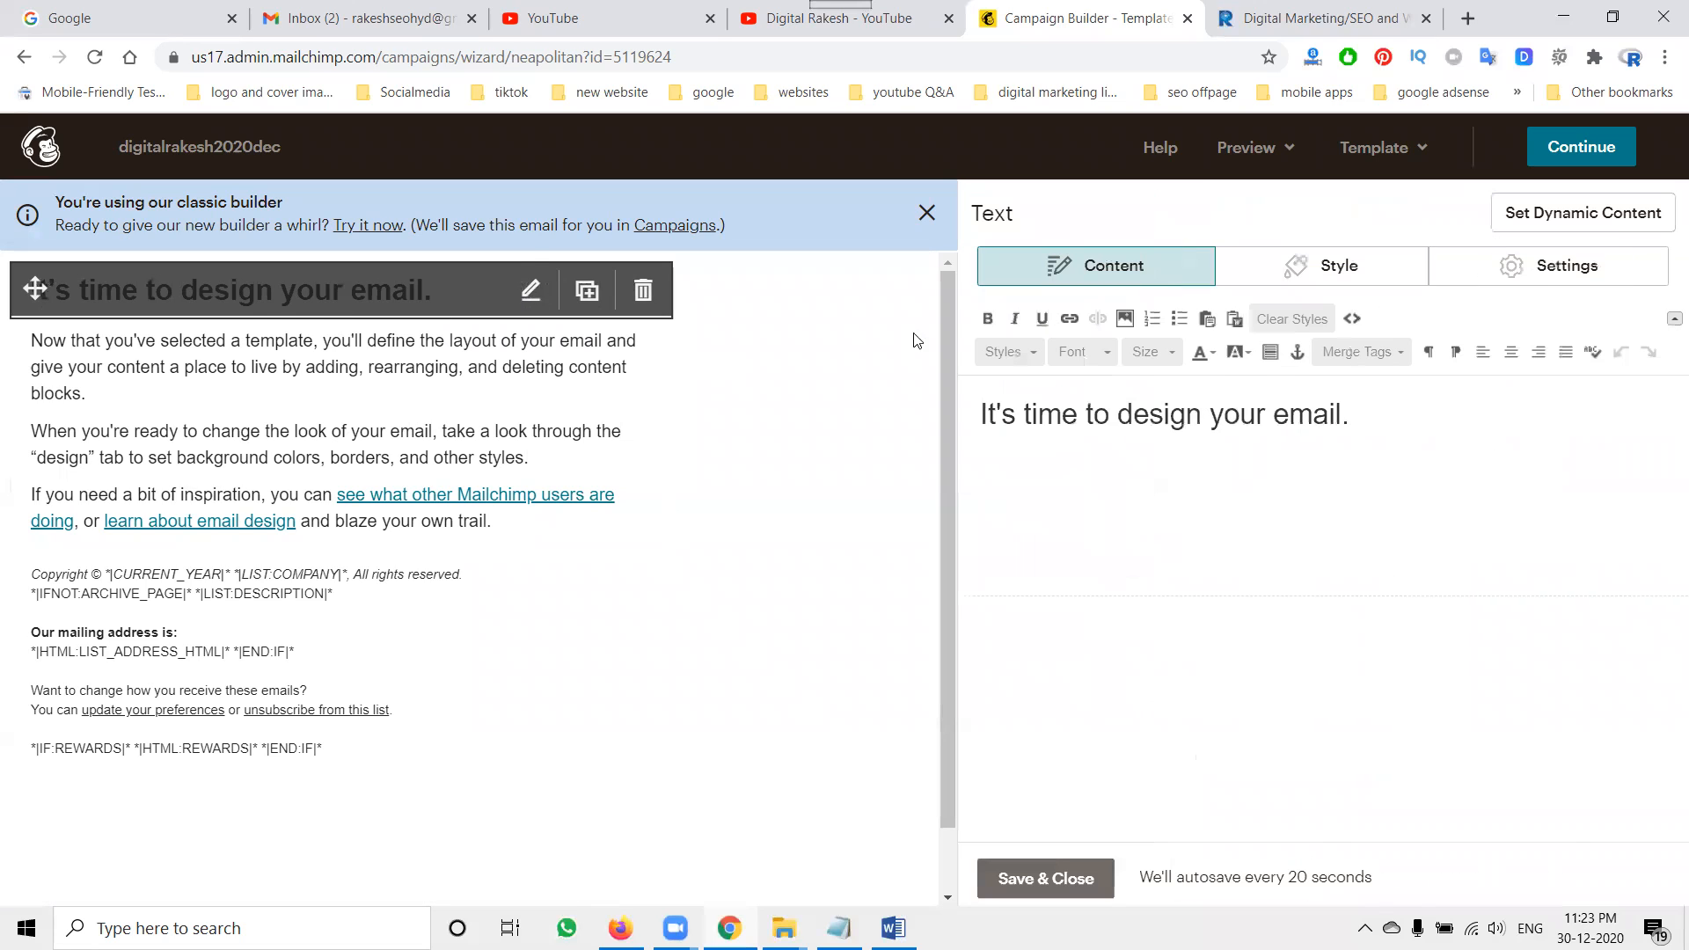
{"action": "triple_click", "coordinate": [1114, 414]}
{"action": "type", "text": "Lear"}
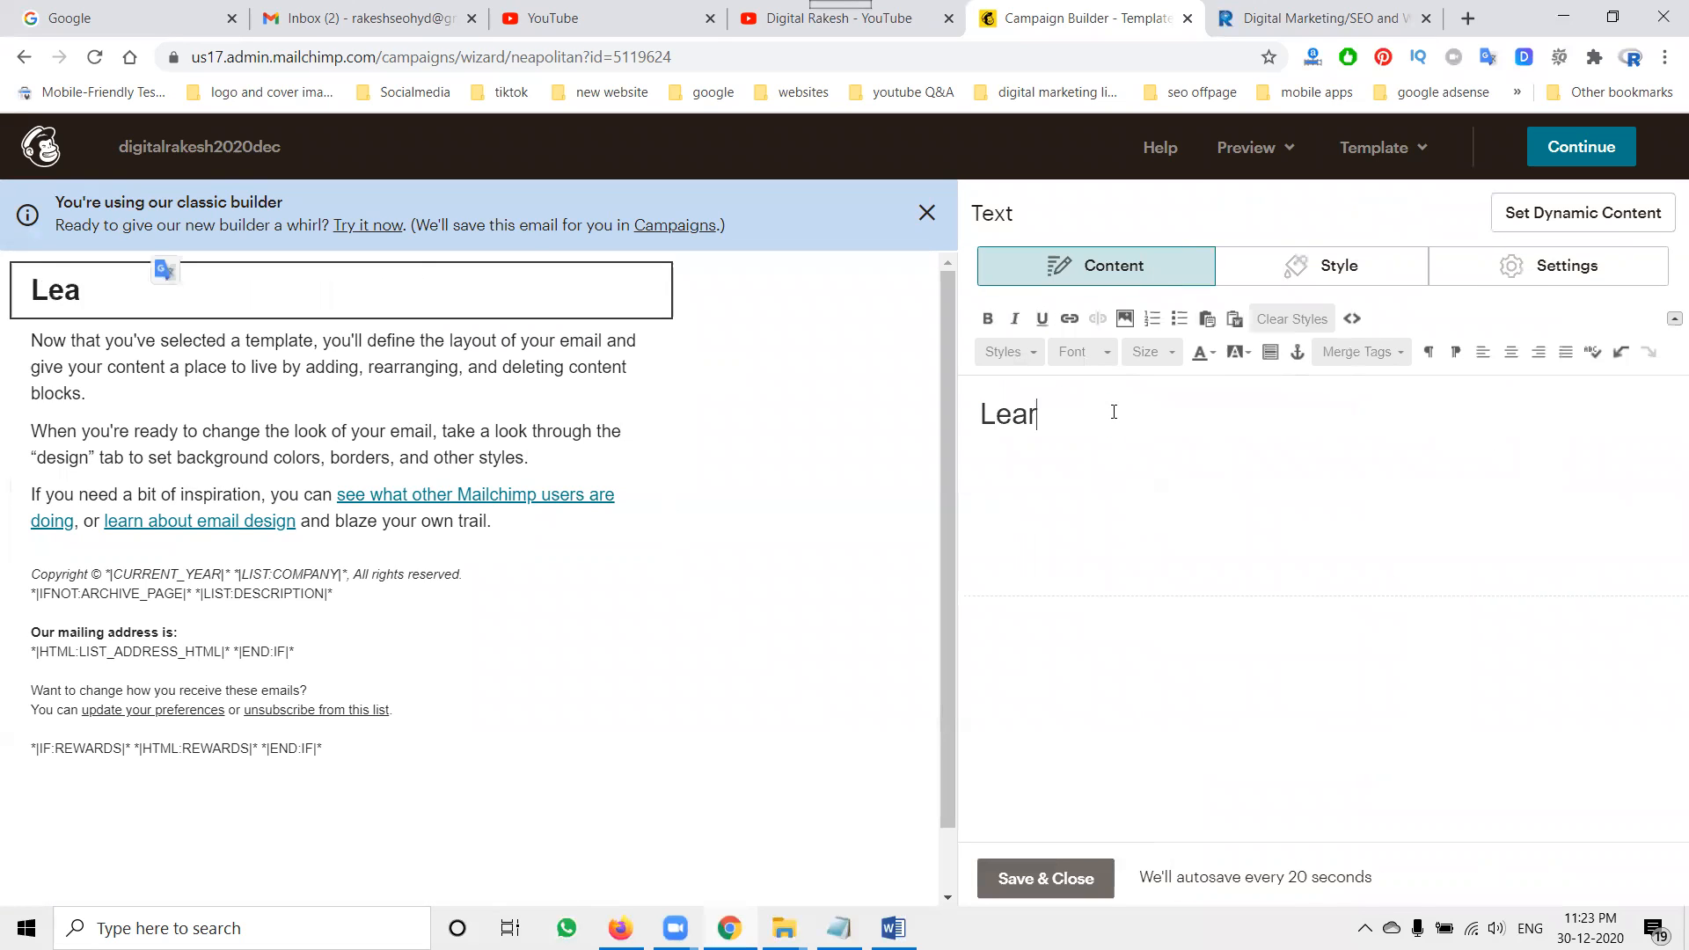
{"action": "type", "text": "n Free Digit"}
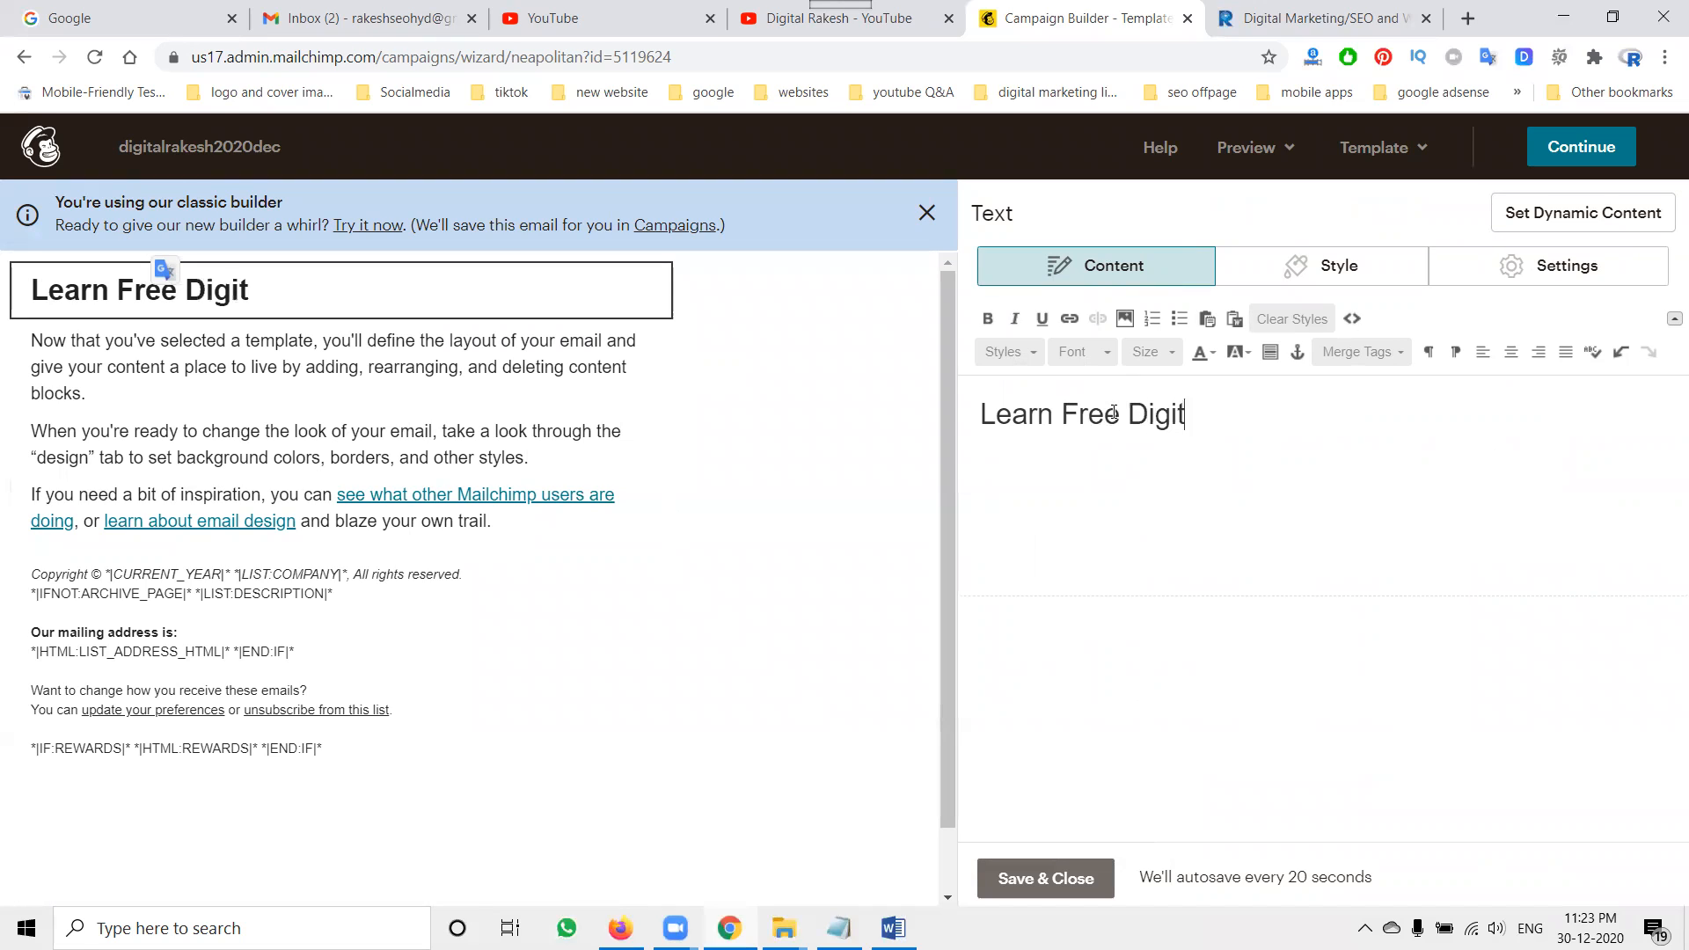
{"action": "type", "text": "al Marke"}
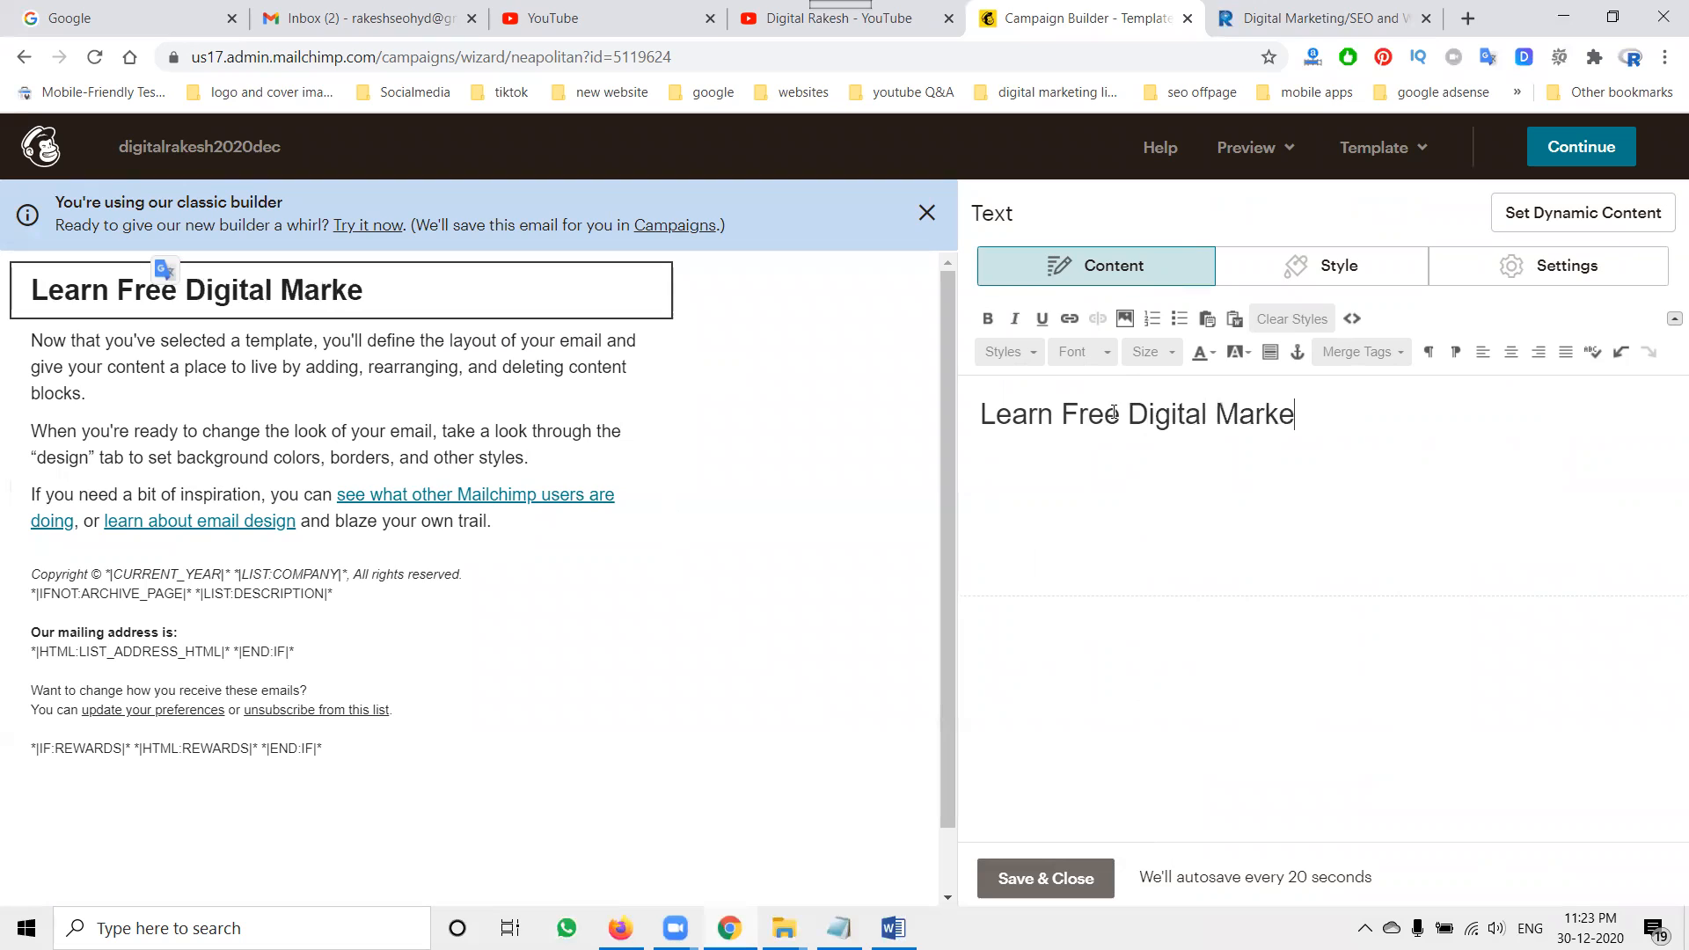
{"action": "type", "text": "ting Course"}
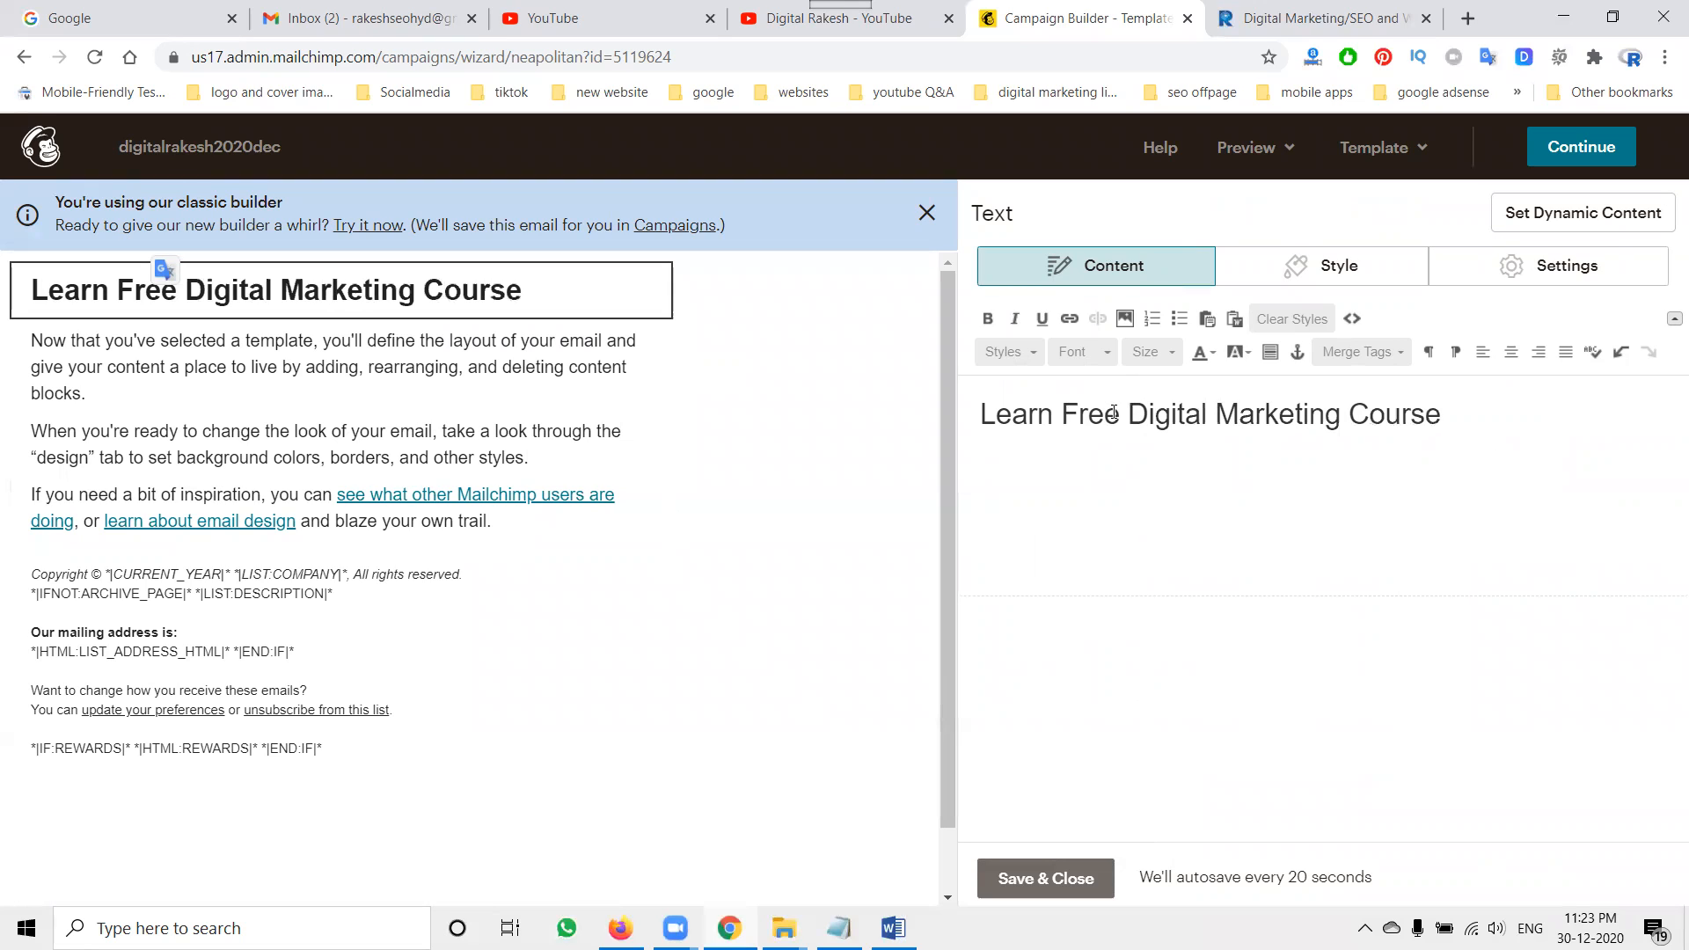
Step: Replace the email's body text with the digital marketing course topics and YouTube subscribe link from the "smo content" Word document
{"action": "left_click", "coordinate": [533, 351]}
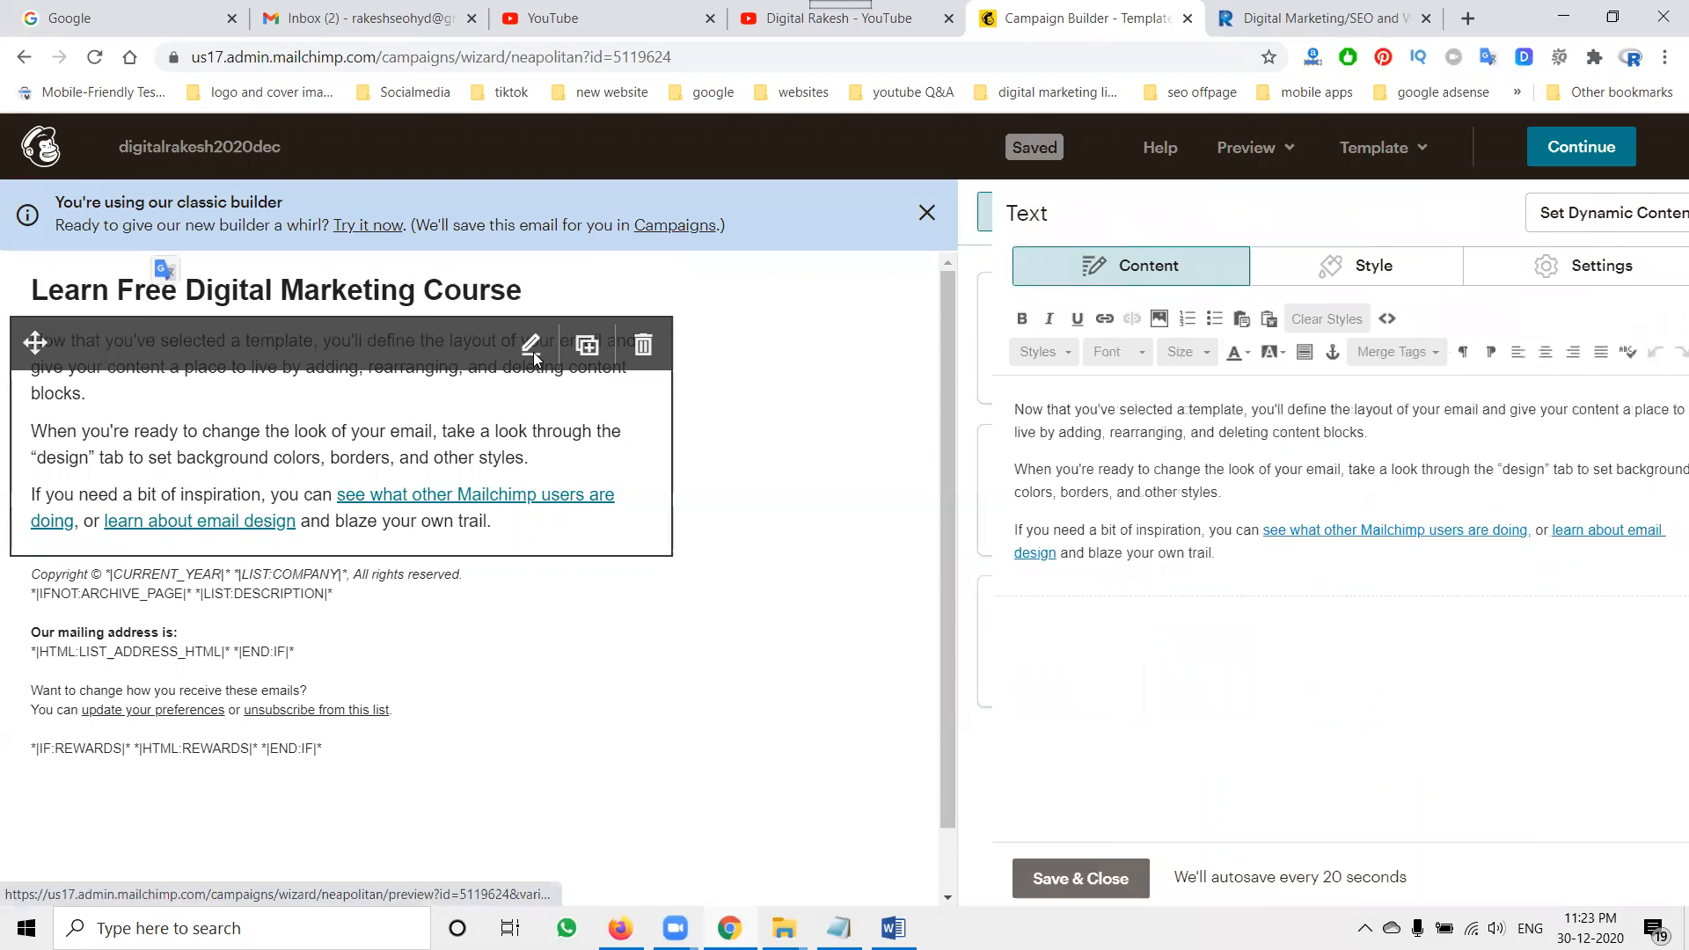
{"action": "key", "text": "alt+Tab"}
{"action": "key", "text": "alt+Tab"}
{"action": "left_click_drag", "start_coordinate": [633, 288], "coordinate": [726, 709]}
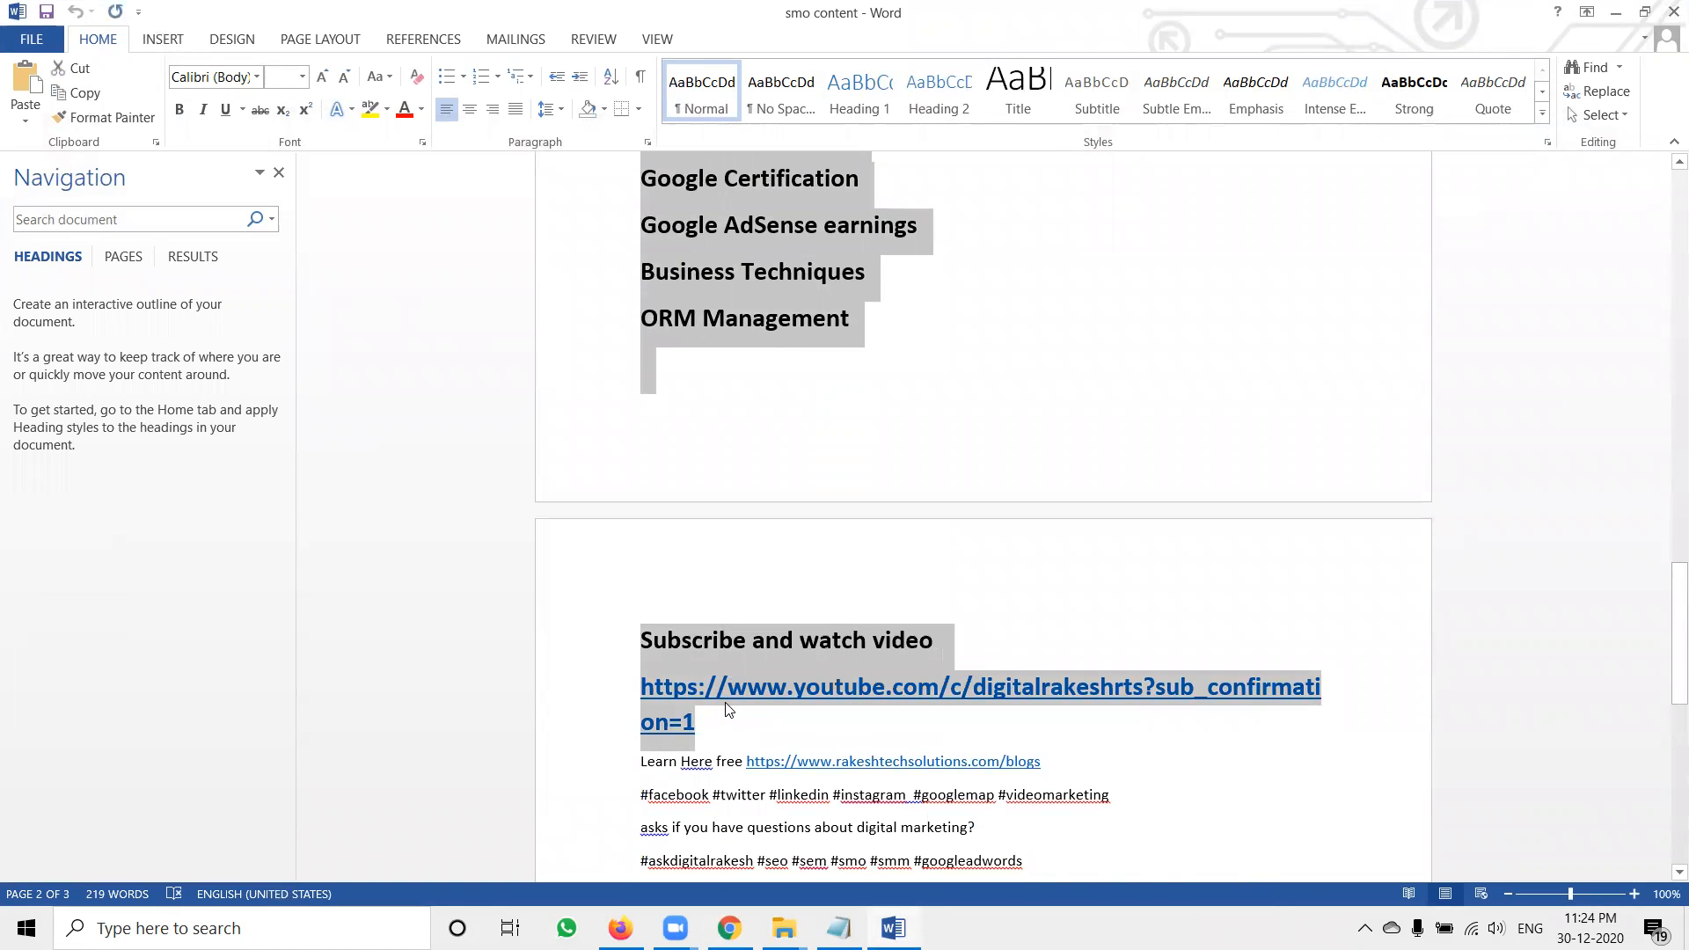
{"action": "key", "text": "alt+Tab"}
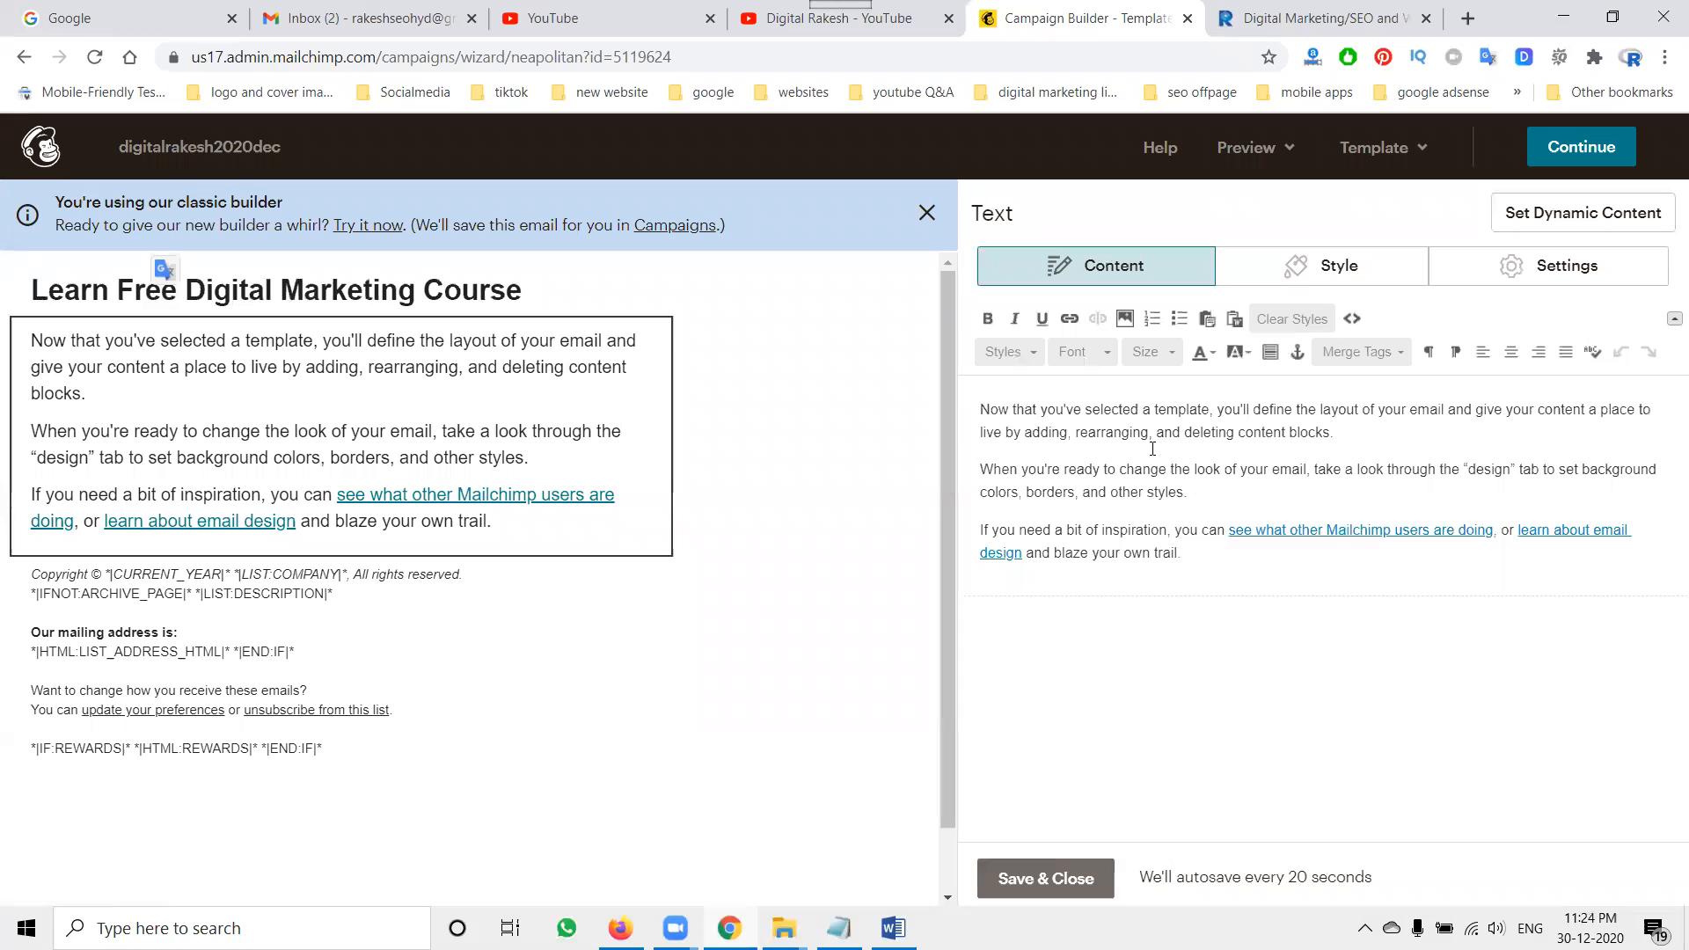
{"action": "key", "text": "ctrl+a"}
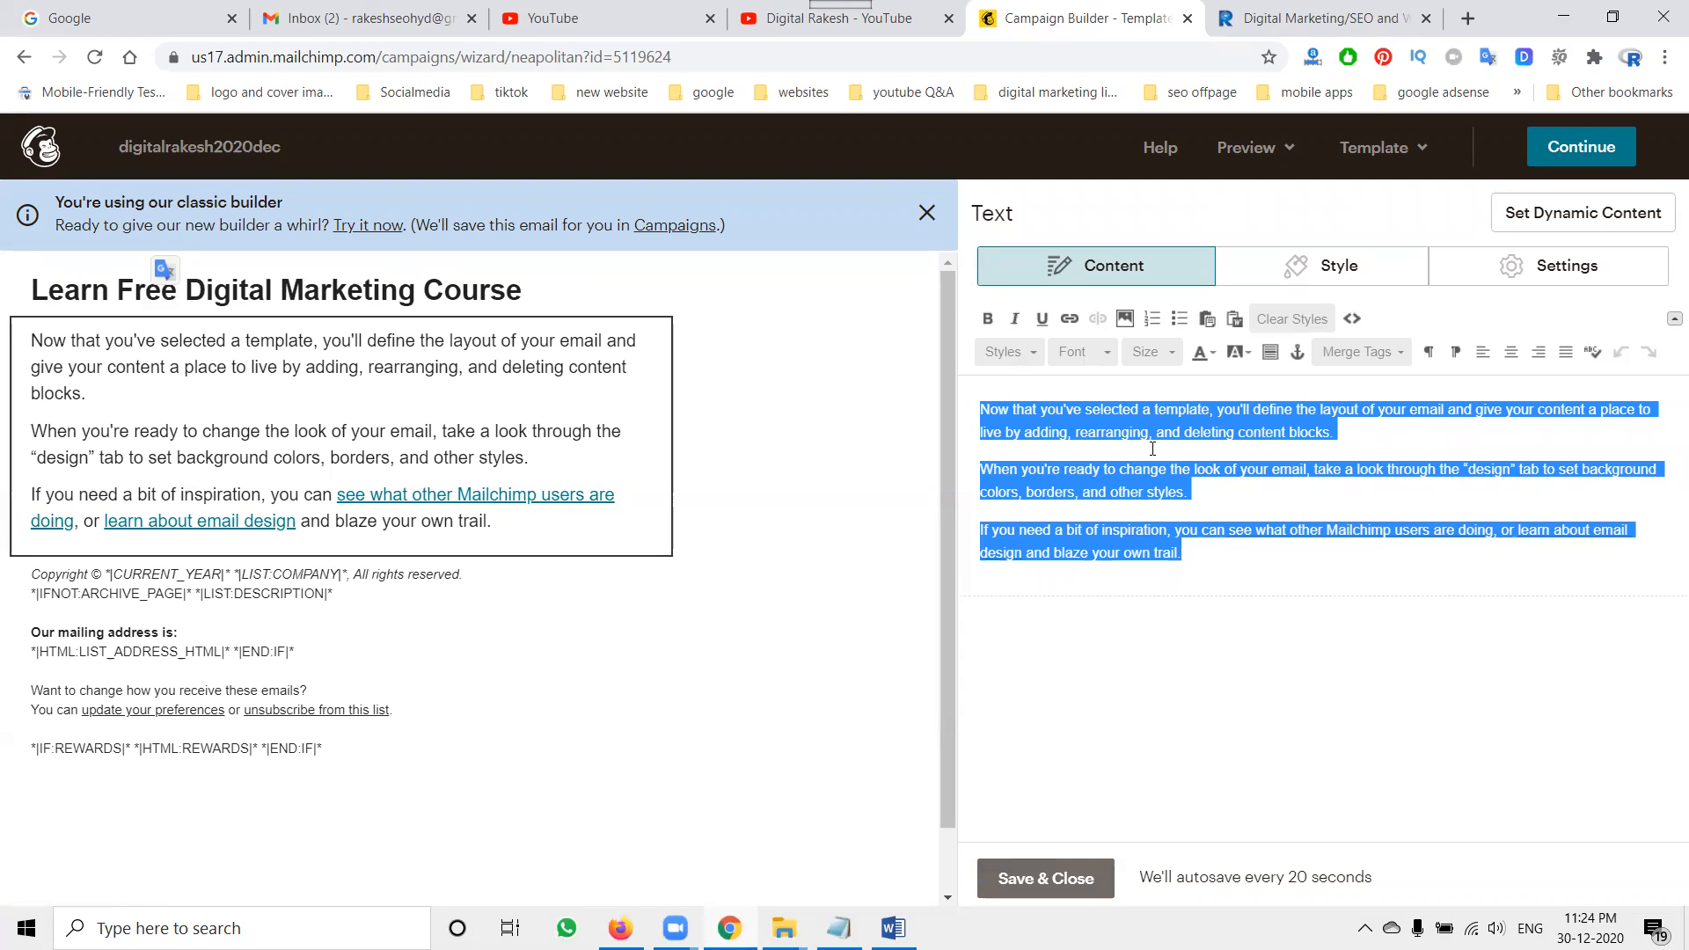
{"action": "type", "text": "Advanced Digital Marketing Training Free Video Tutorials - SEO & SEM SMO & SMM Email Marketing Affiliate Marketing Content Marketing Video Marketing YouTube Optimization and earnings Google Local Listing Google Certification Google AdSense earnings Business Techniques ORM Management  Subscribe and watch video https://www.youtube.com/c/digitalrakeshrts?sub_confirmation=1"}
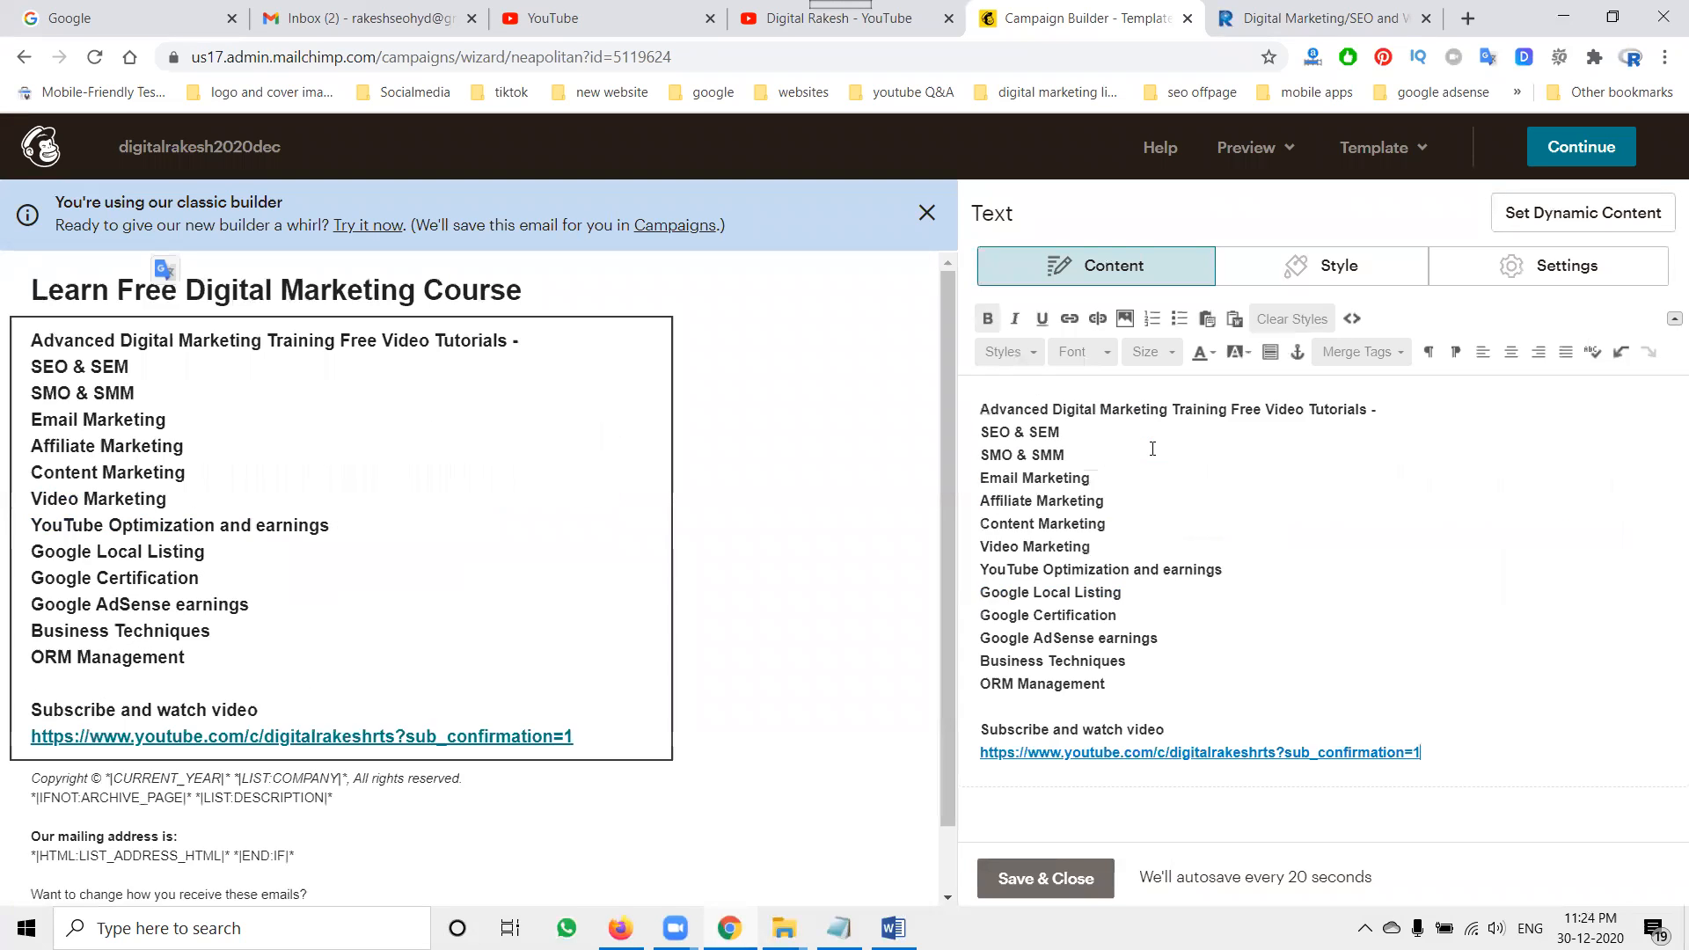
{"action": "left_click_drag", "start_coordinate": [1420, 752], "coordinate": [974, 762]}
{"action": "key", "text": "ctrl+c"}
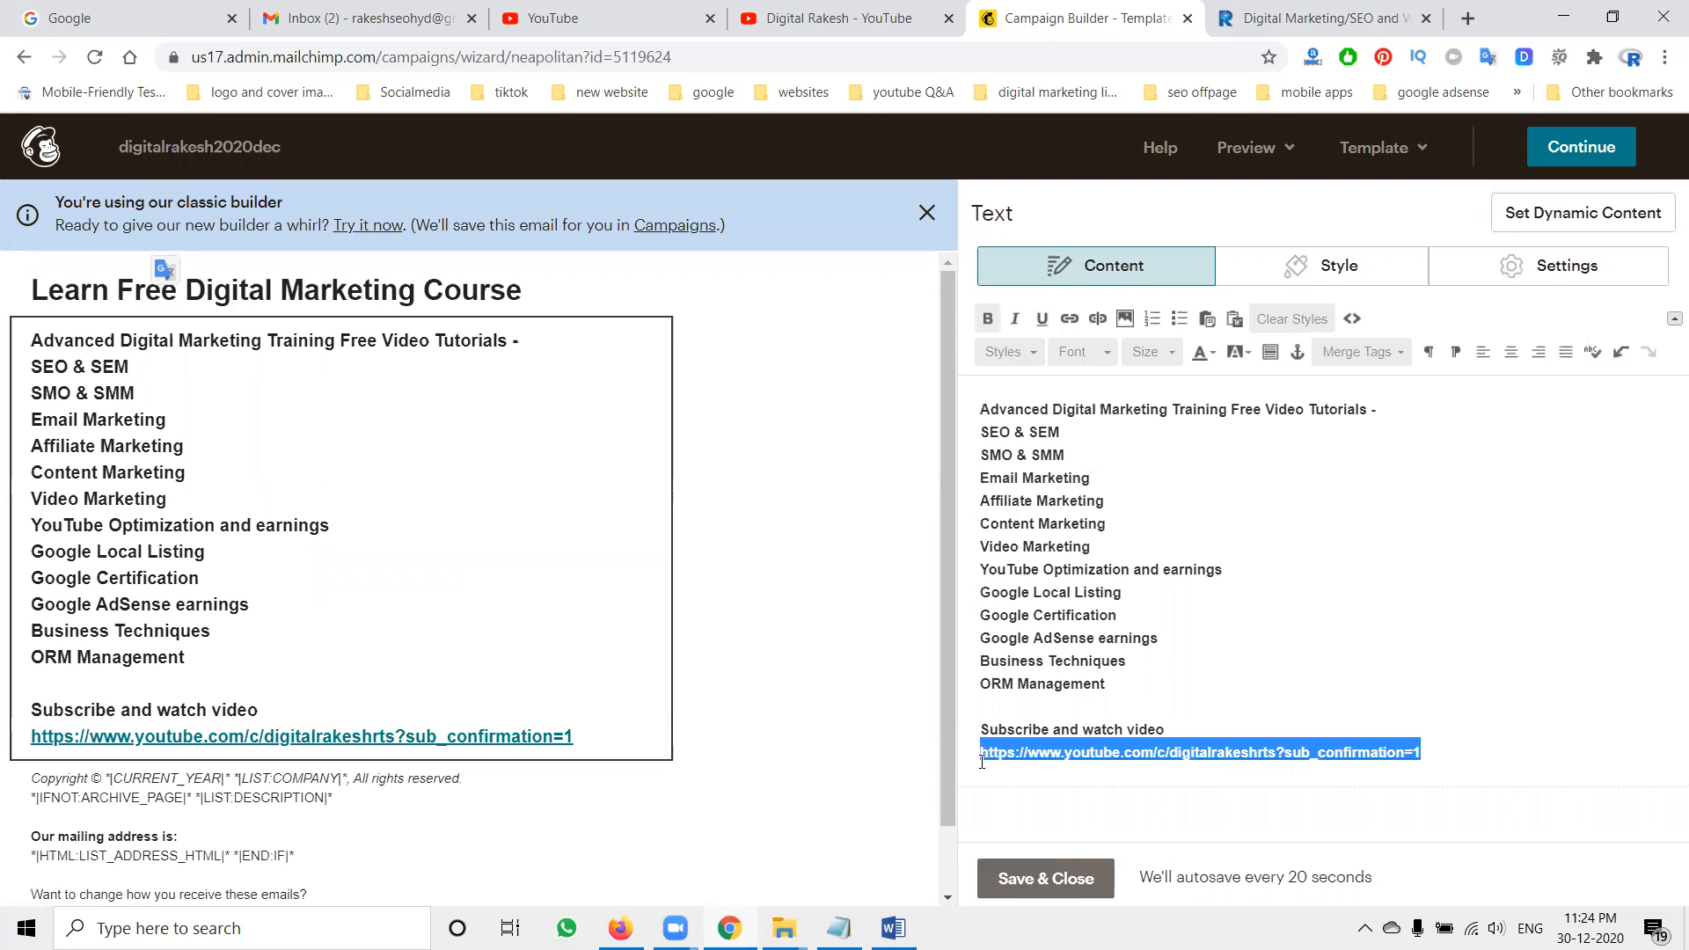
{"action": "left_click_drag", "start_coordinate": [1126, 686], "coordinate": [964, 410]}
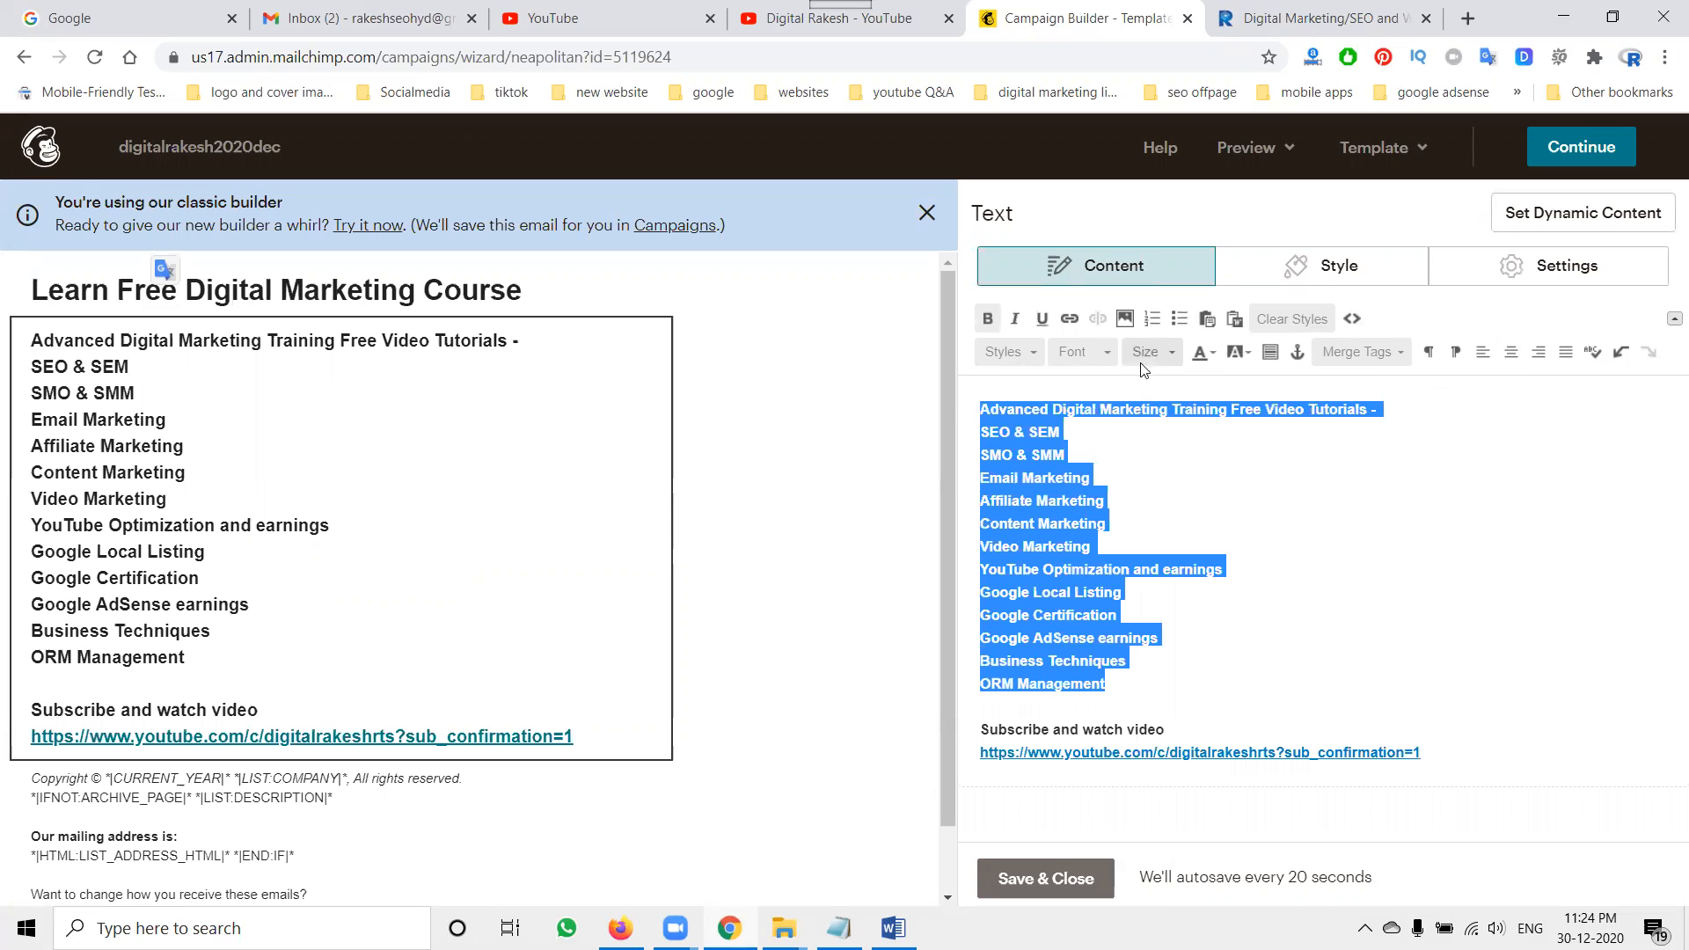
{"action": "left_click", "coordinate": [1068, 320]}
{"action": "key", "text": "ctrl+v"}
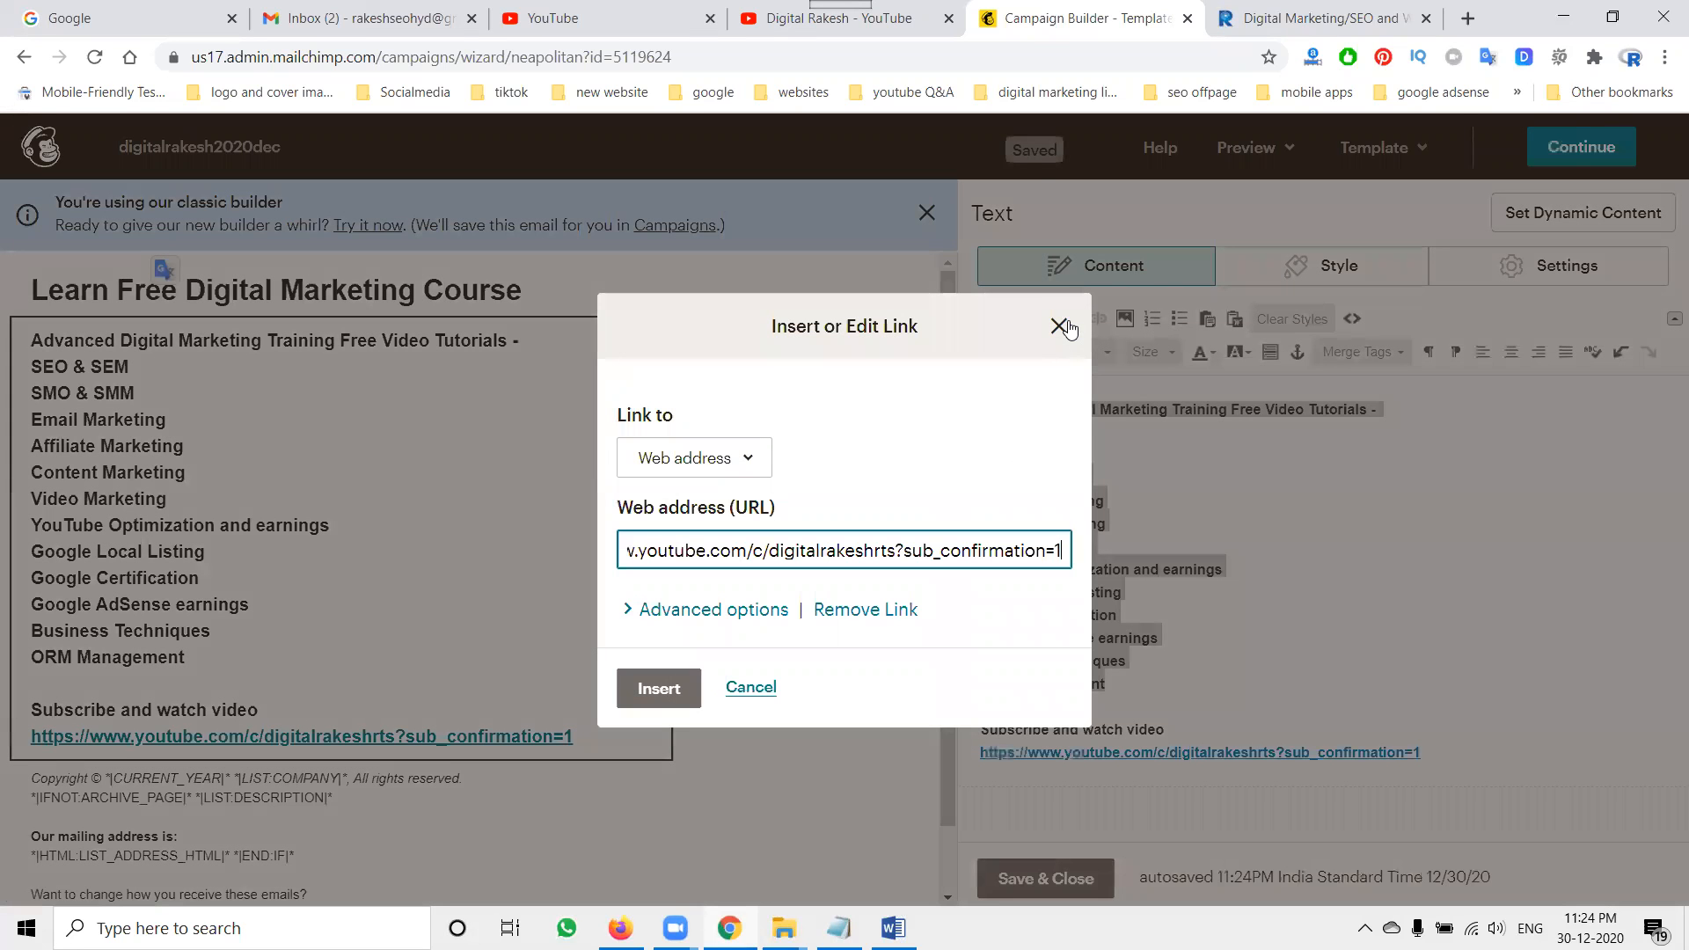
{"action": "left_click", "coordinate": [646, 687]}
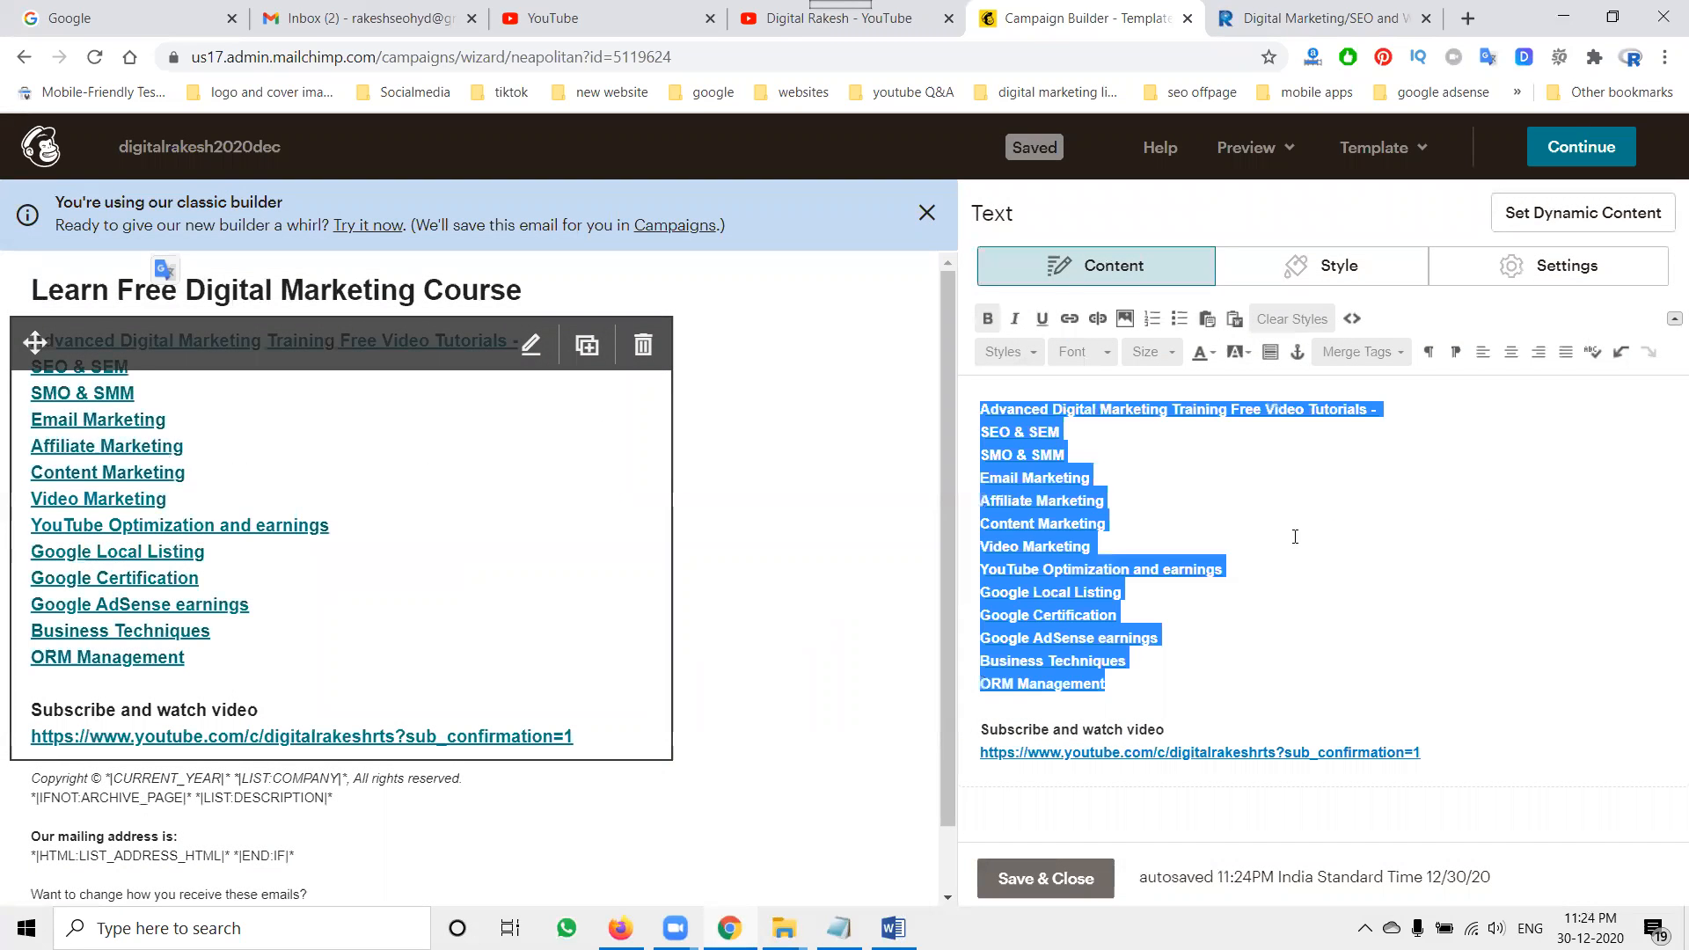
{"action": "left_click", "coordinate": [1346, 523]}
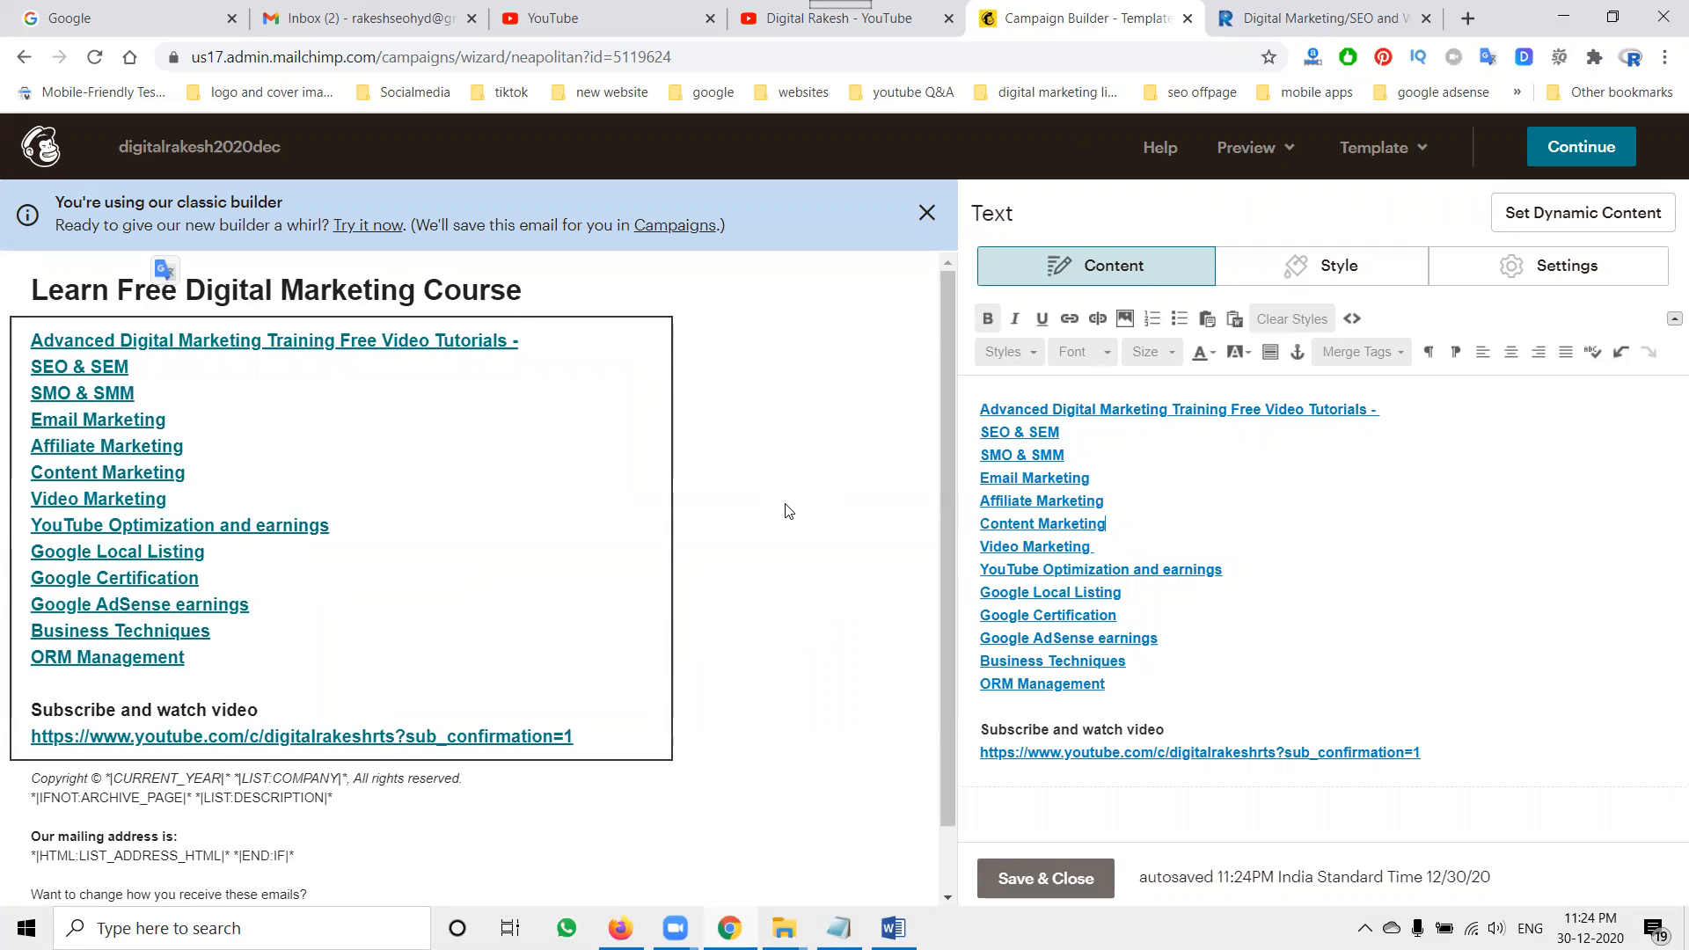
Step: Open the email's footer block for editing and delete that block
{"action": "scroll", "coordinate": [571, 616], "scroll_direction": "down", "scroll_amount": 1}
{"action": "left_click", "coordinate": [530, 712]}
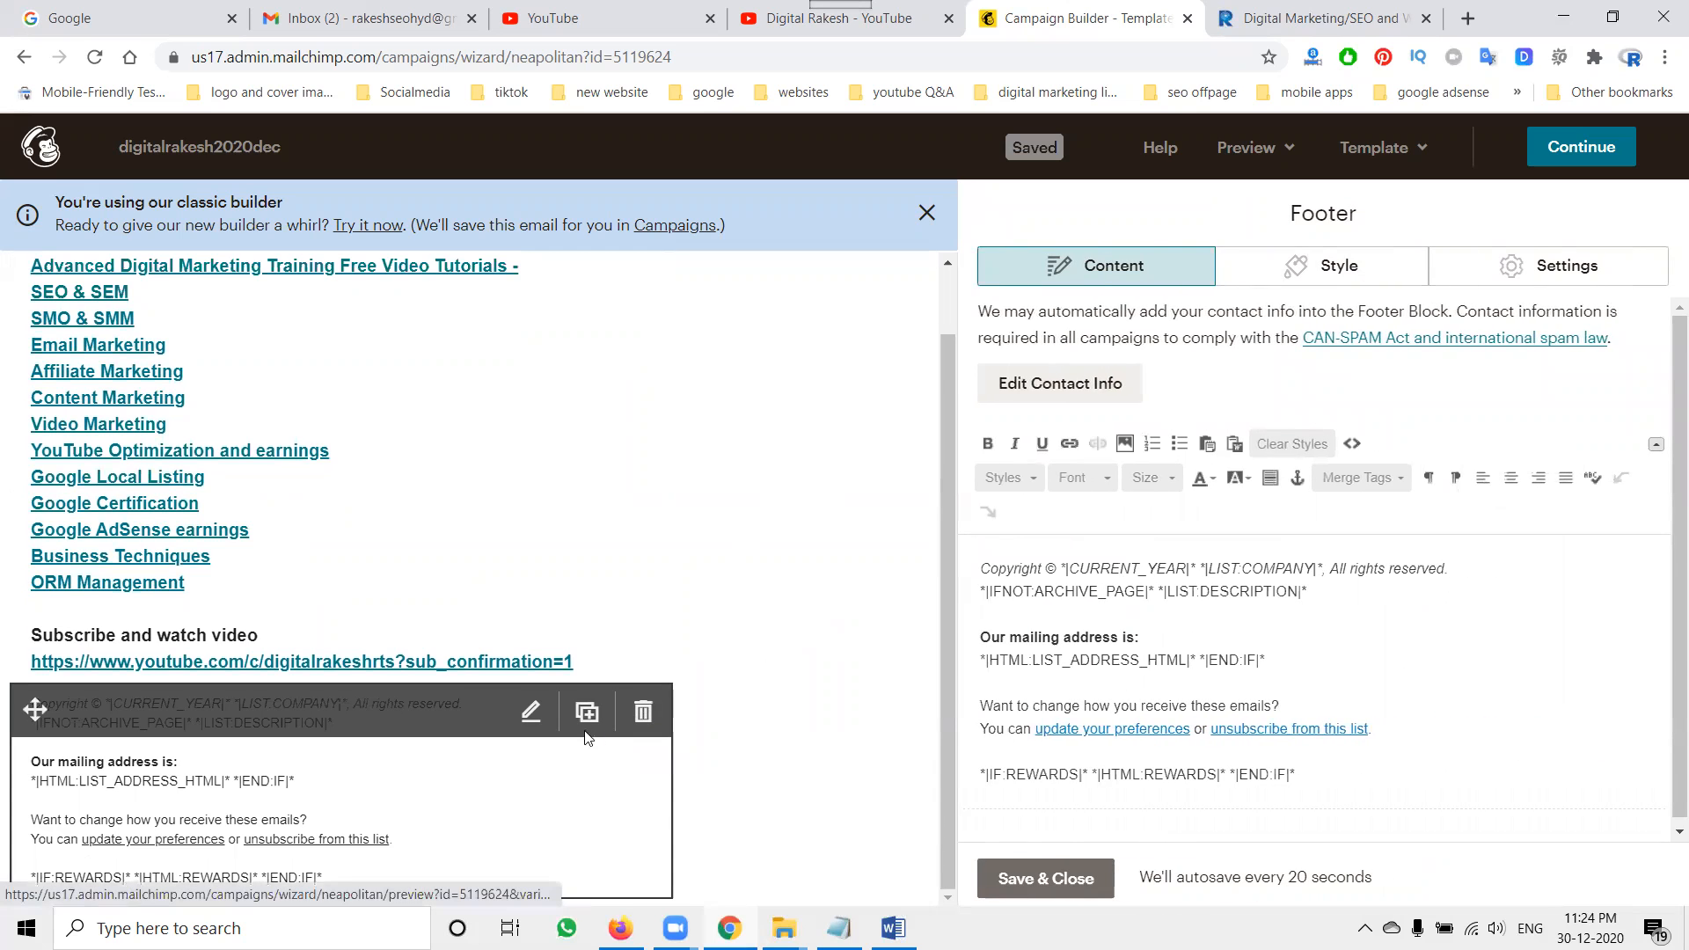
{"action": "left_click", "coordinate": [643, 711]}
{"action": "left_click", "coordinate": [602, 604]}
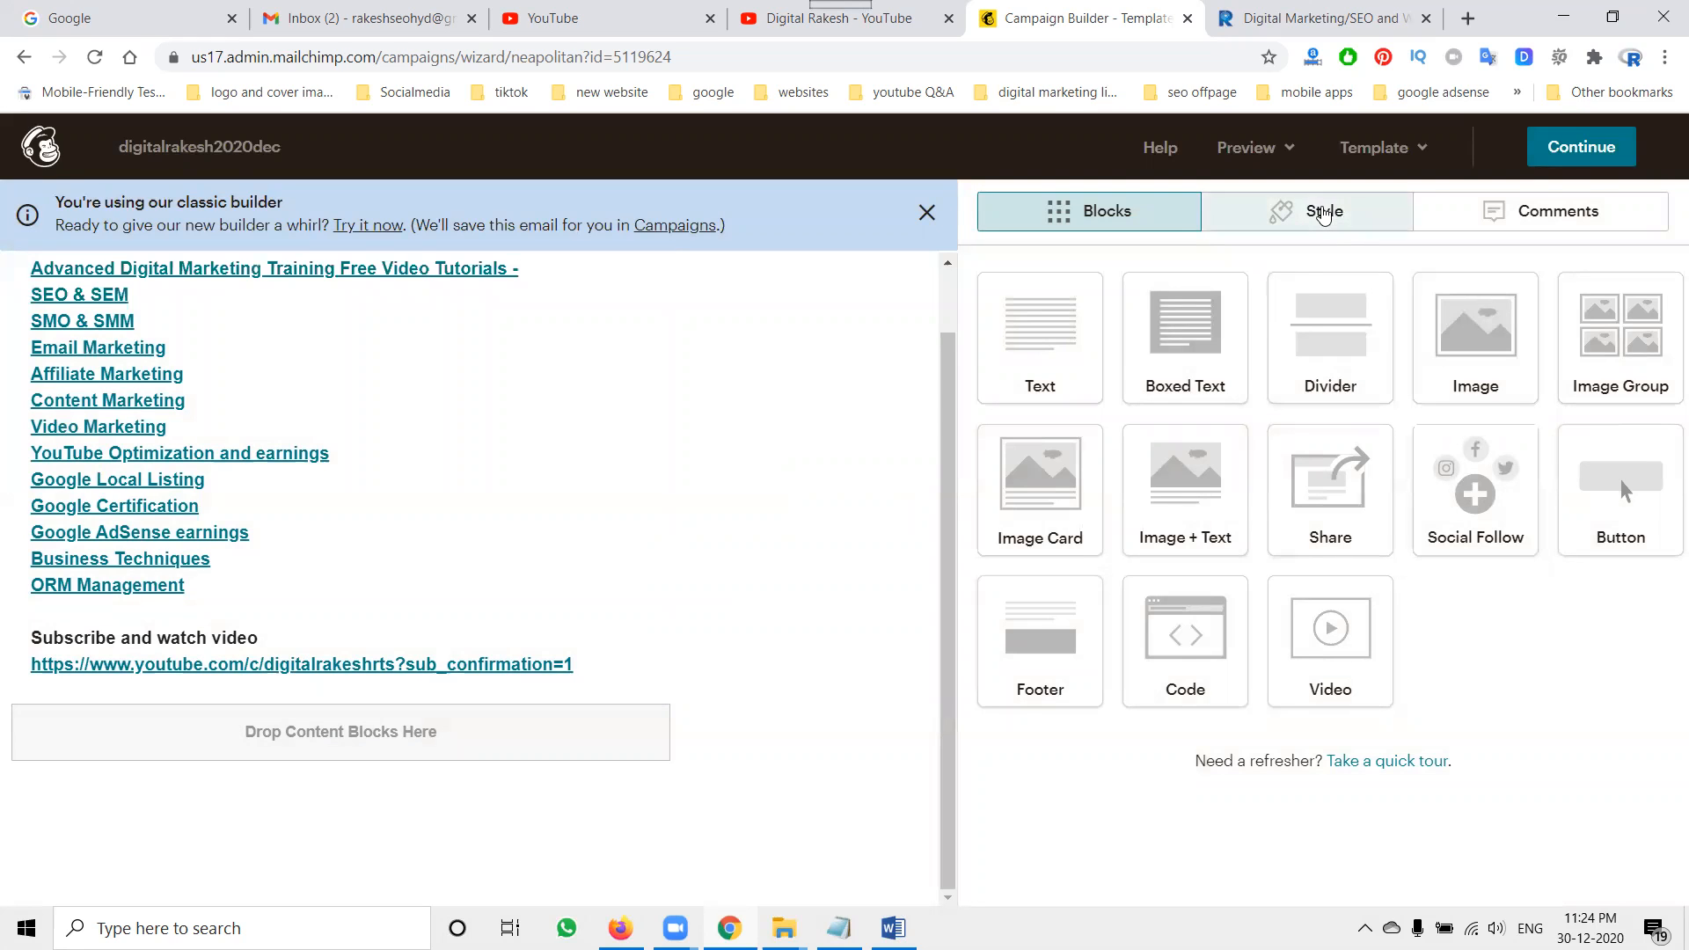
Step: Look through the email's style categories and examine the Page background, border and heading settings
{"action": "left_click", "coordinate": [1322, 211]}
{"action": "left_click", "coordinate": [1510, 211]}
{"action": "left_click", "coordinate": [1301, 212]}
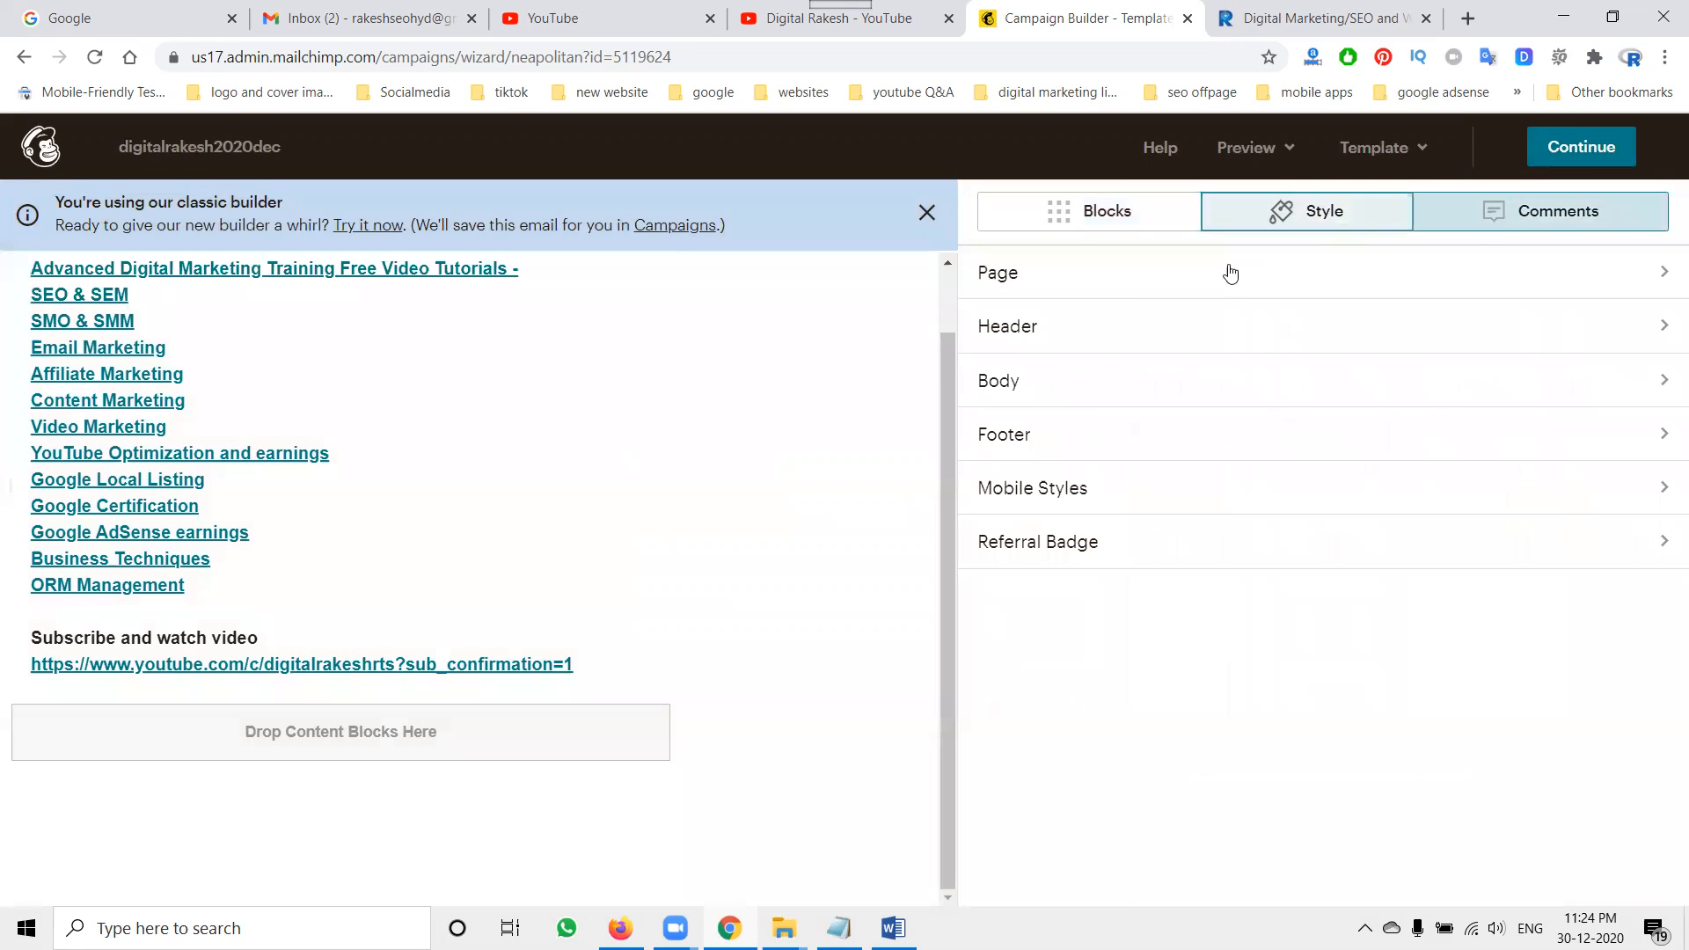
{"action": "left_click", "coordinate": [1125, 283]}
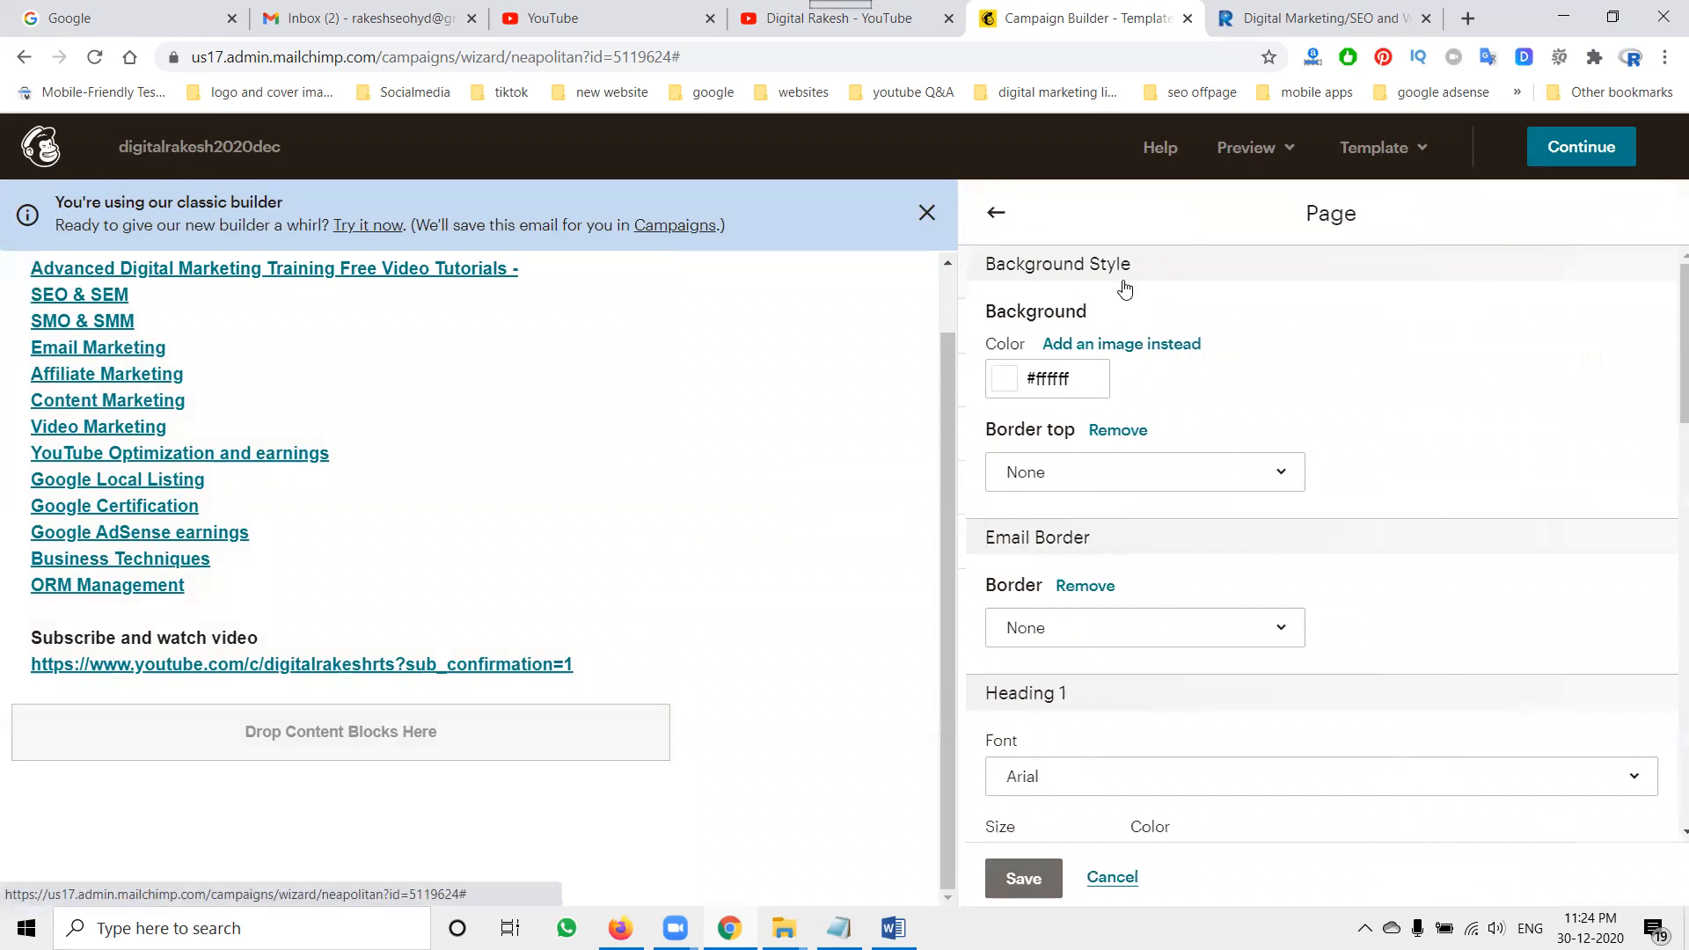
{"action": "scroll", "coordinate": [1233, 409], "scroll_direction": "down", "scroll_amount": 6}
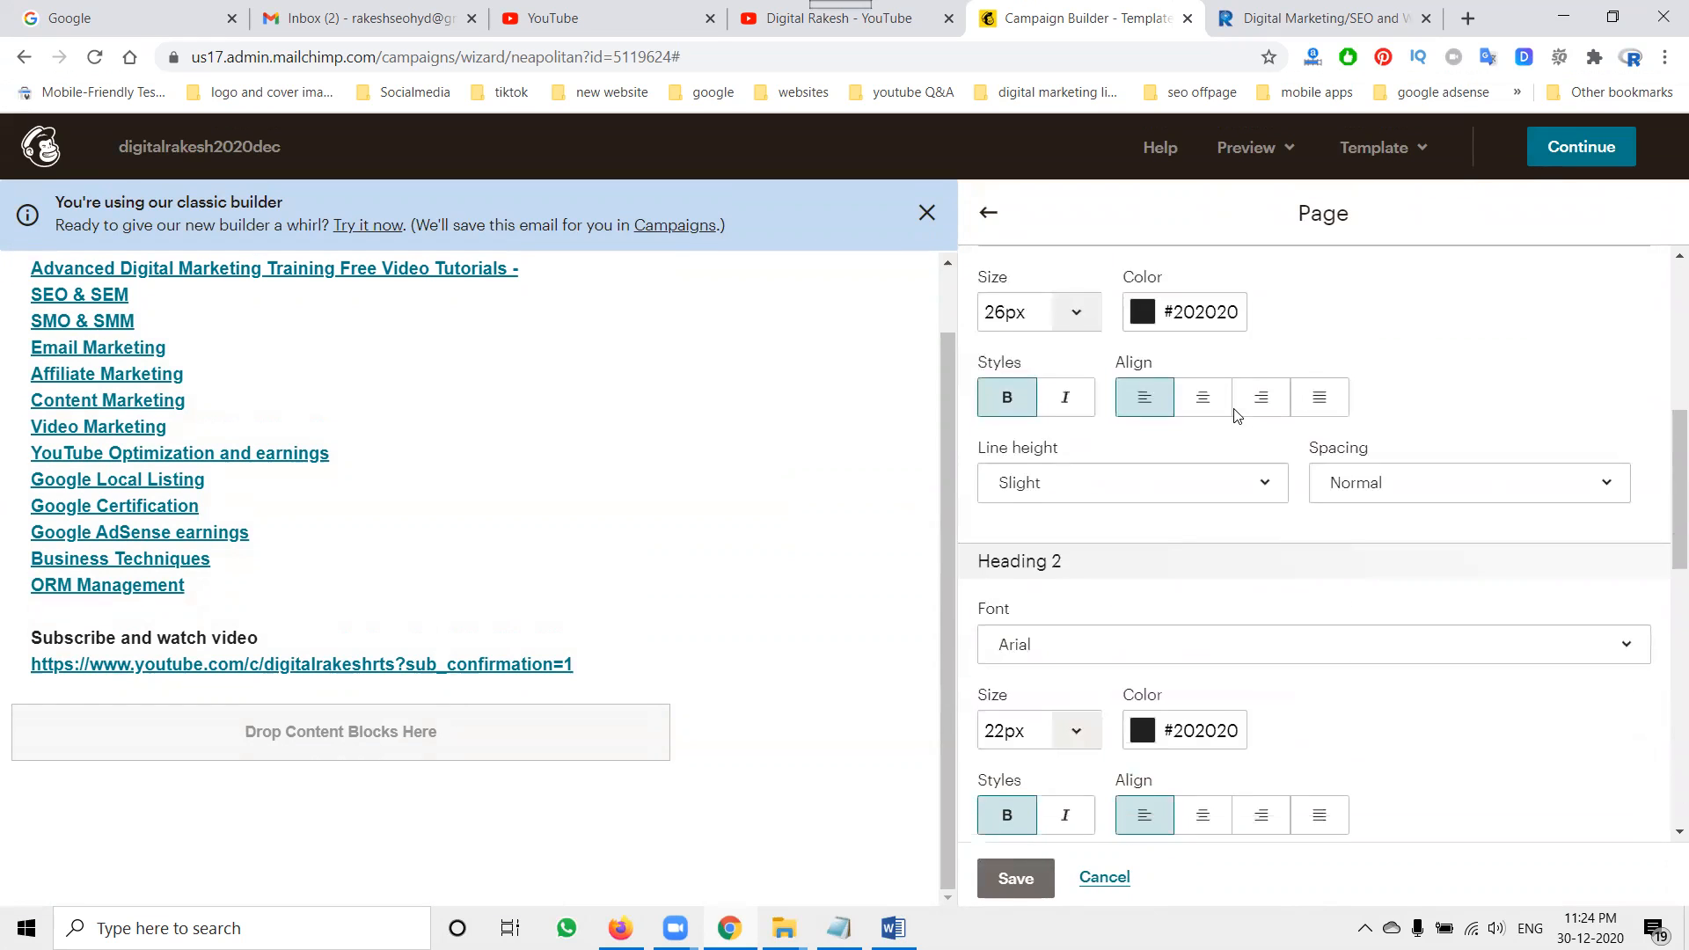
{"action": "scroll", "coordinate": [1236, 413], "scroll_direction": "up", "scroll_amount": 6}
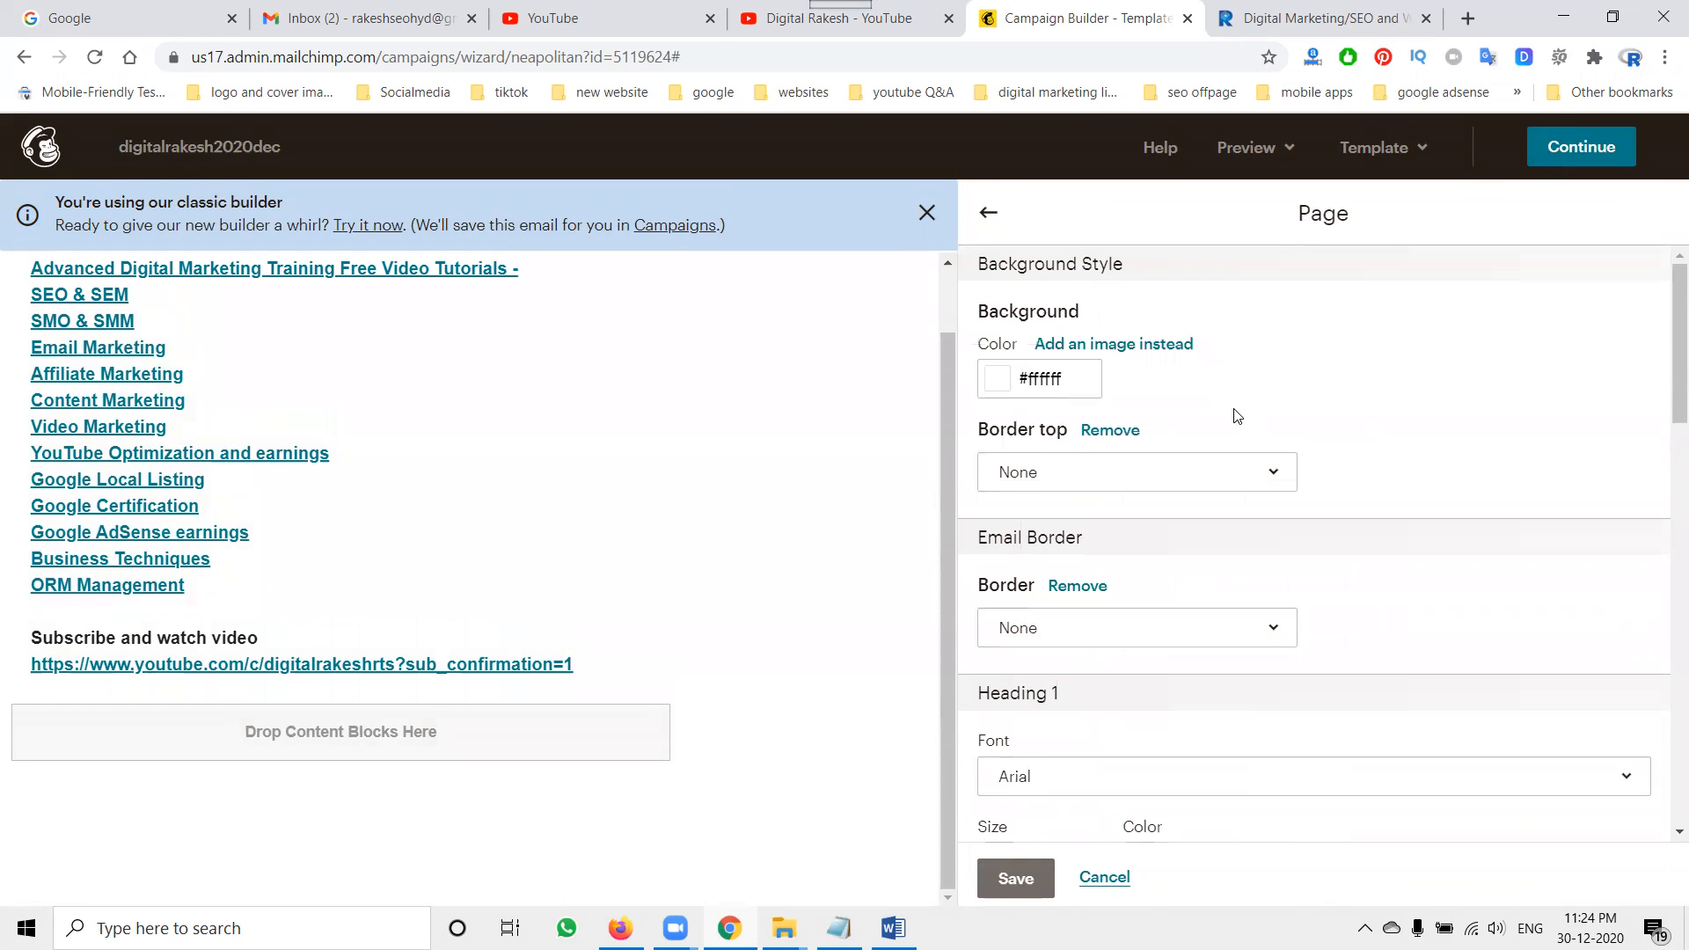
Step: Leave the Page style settings and add an Image block to the email directly below the YouTube subscribe link
{"action": "left_click", "coordinate": [989, 211]}
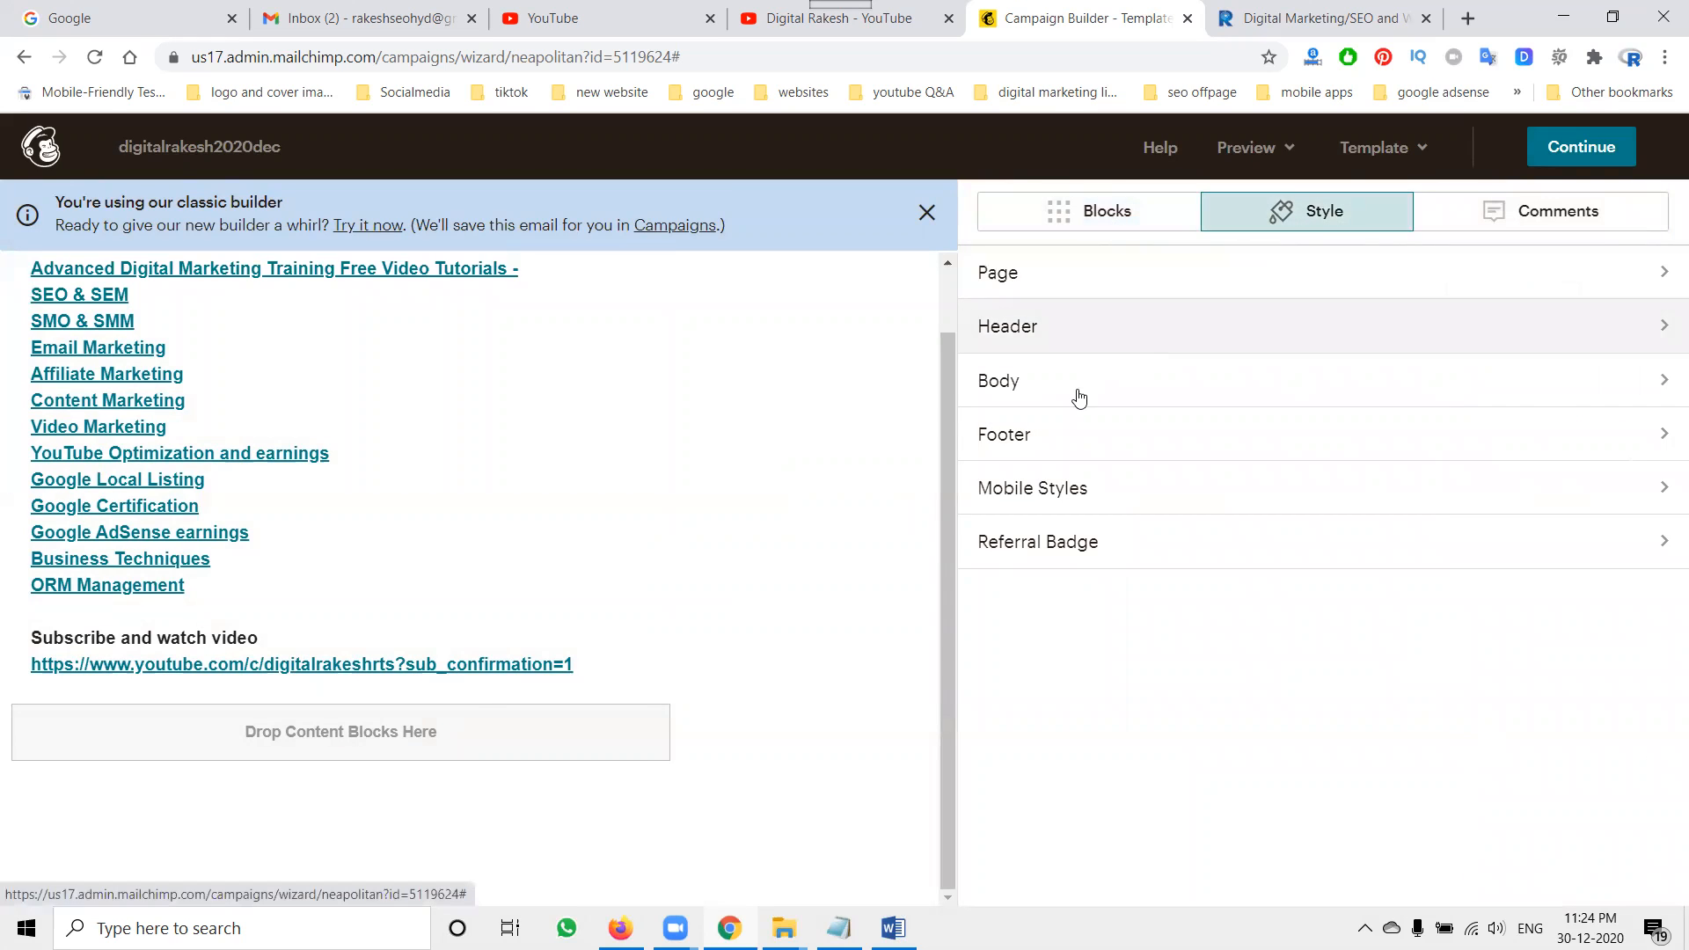
{"action": "left_click", "coordinate": [1613, 215]}
{"action": "left_click", "coordinate": [1052, 216]}
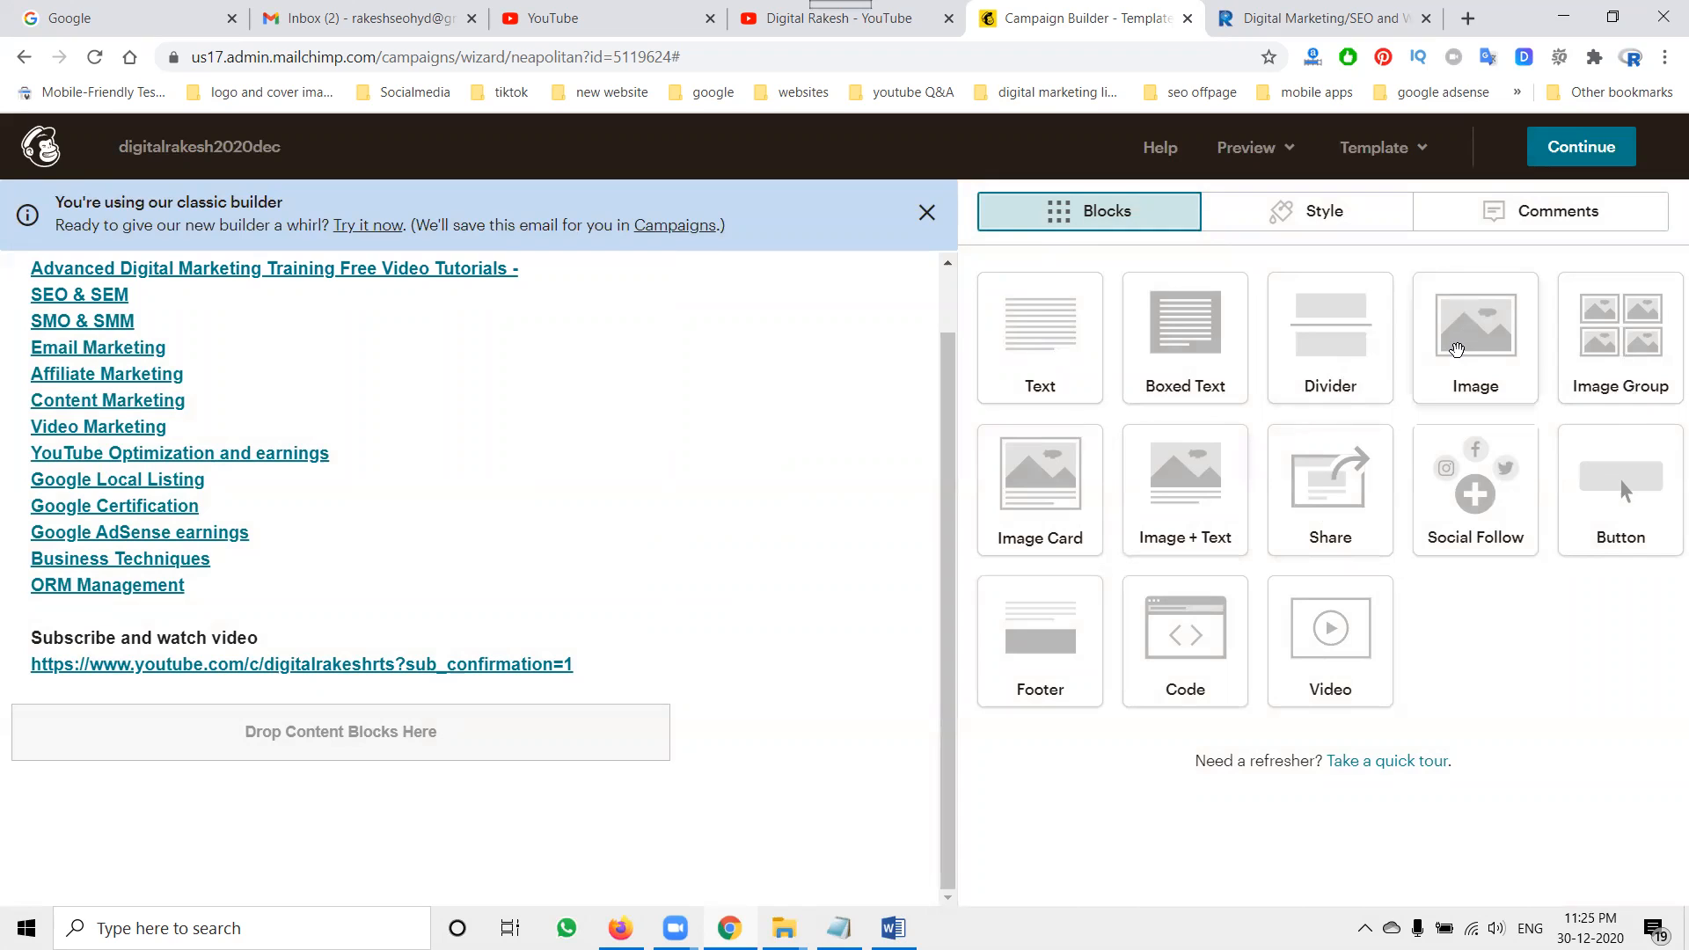
{"action": "left_click_drag", "start_coordinate": [1407, 376], "coordinate": [587, 681]}
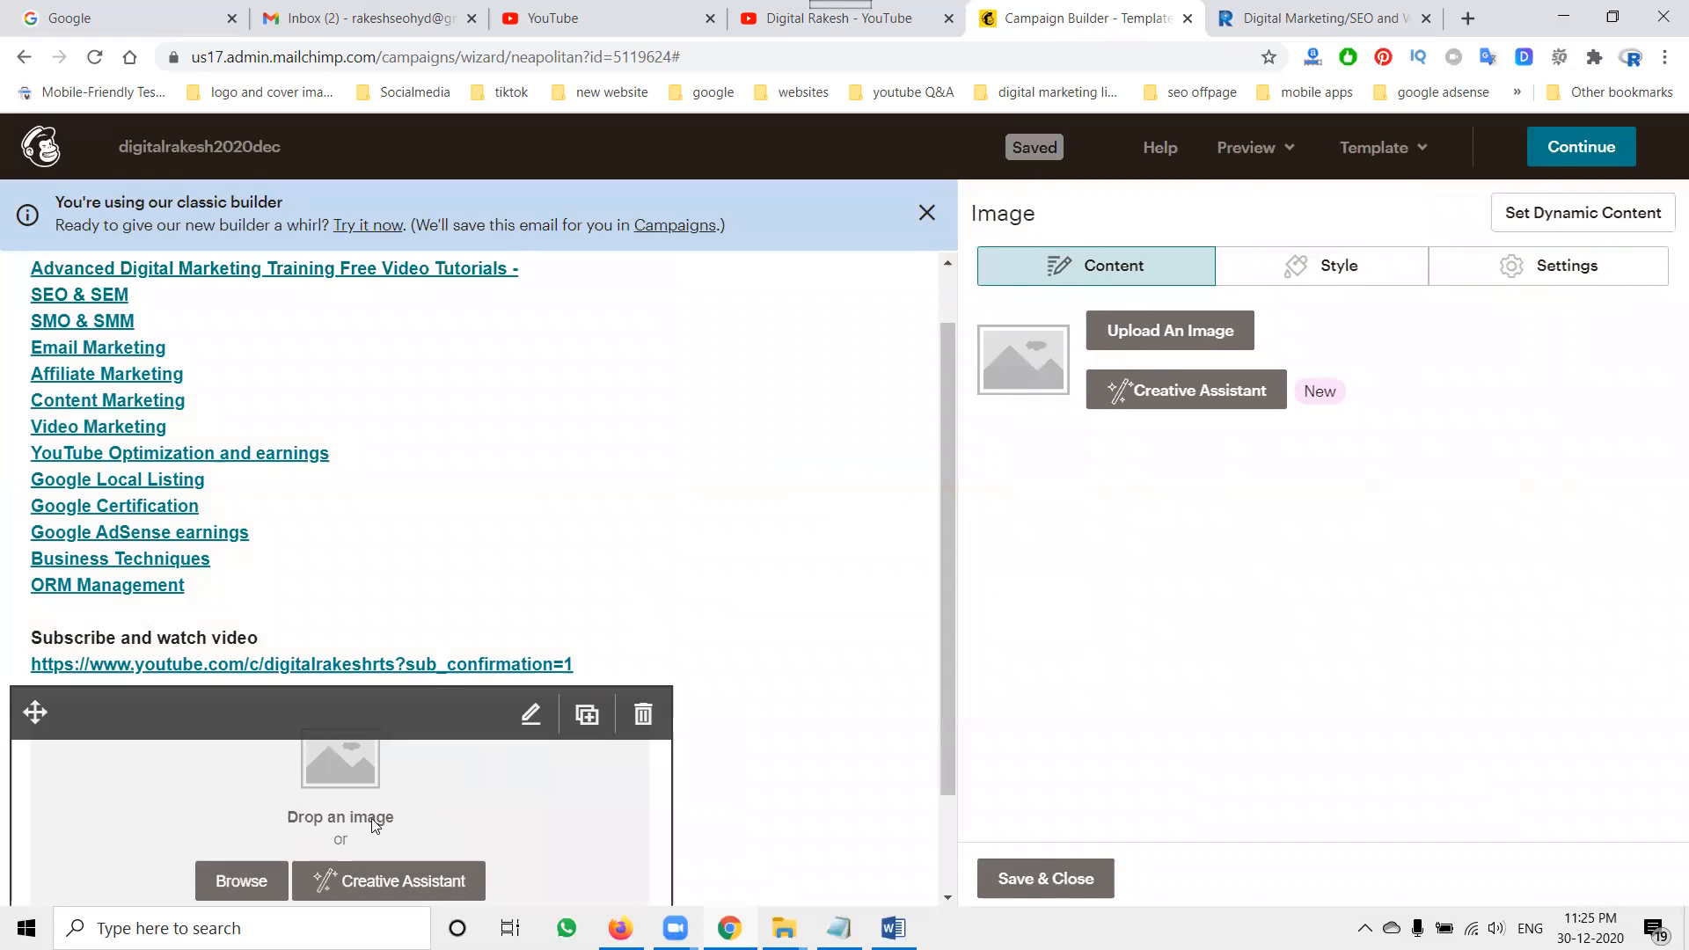
Step: Upload "Subscribe digital rakesh channel.jpg" from the "videos and dm images" folder into the new image block
{"action": "left_click", "coordinate": [1117, 339]}
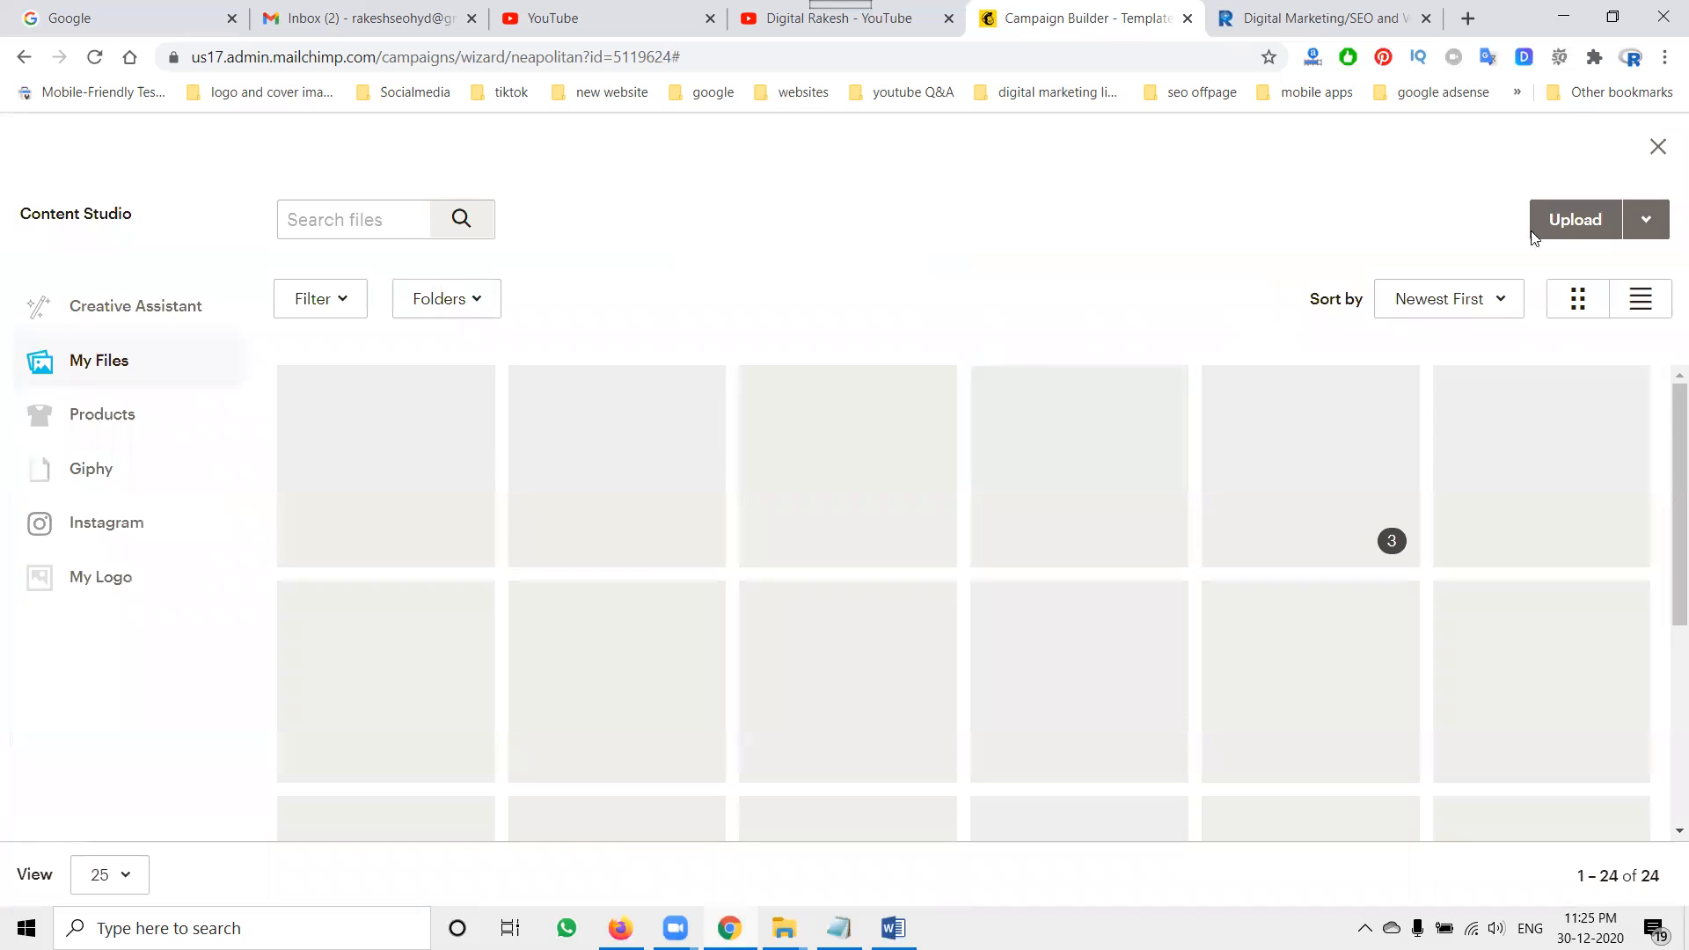
{"action": "left_click", "coordinate": [1541, 219]}
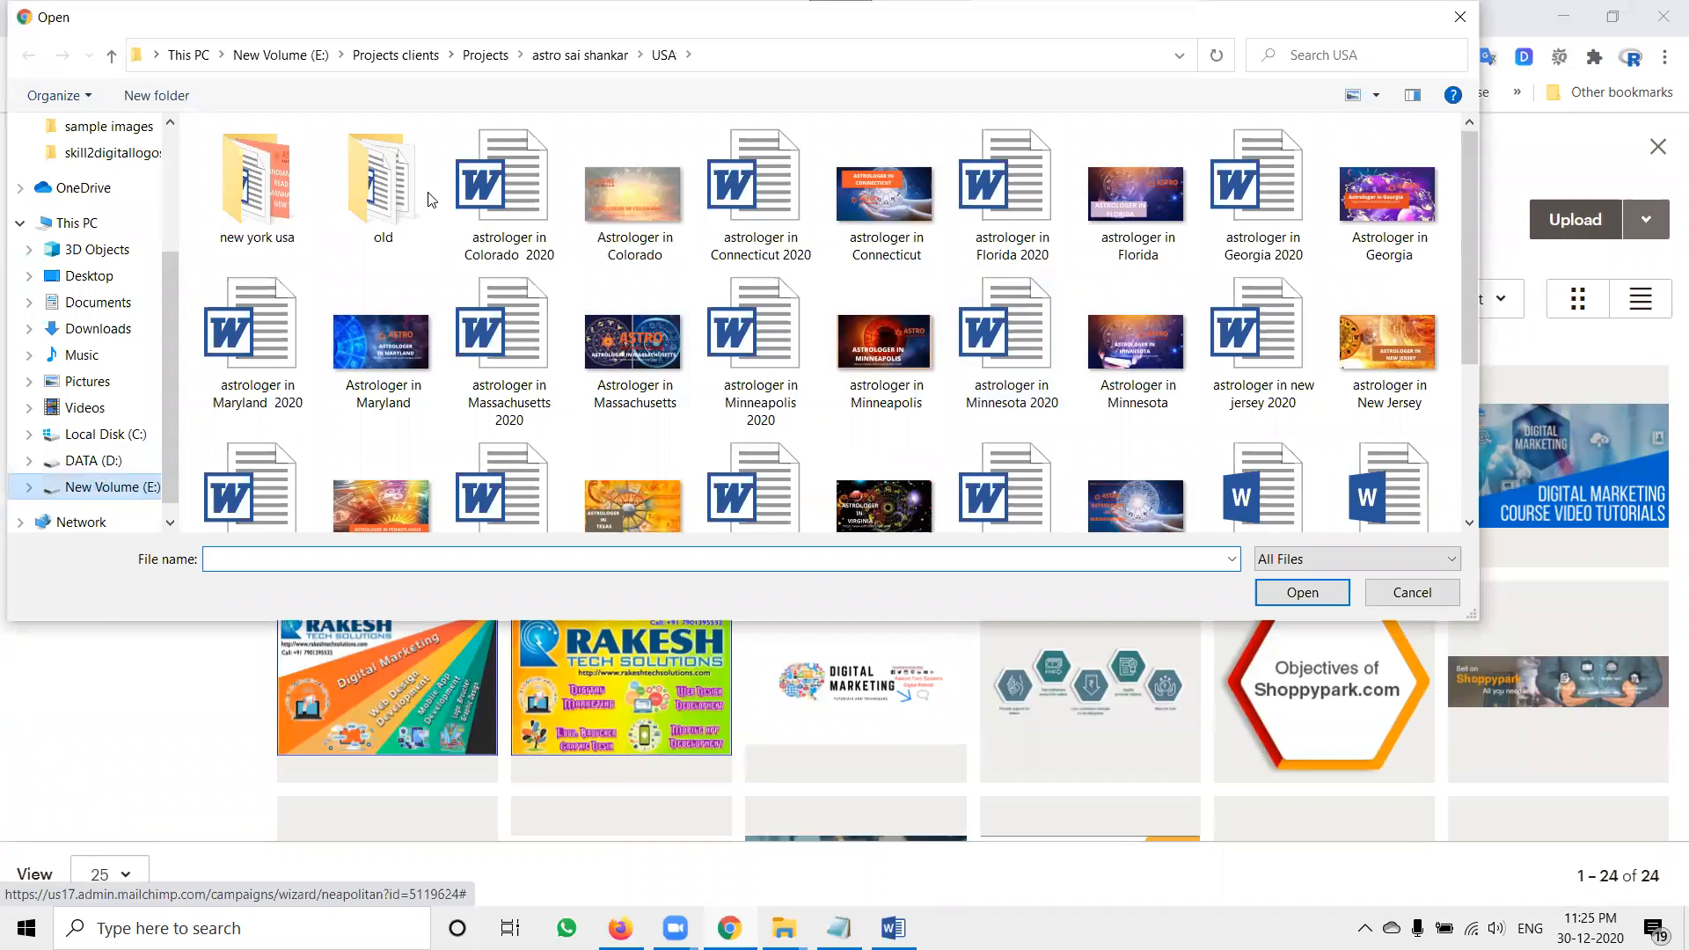
{"action": "left_click", "coordinate": [402, 199]}
{"action": "double_click", "coordinate": [404, 200]}
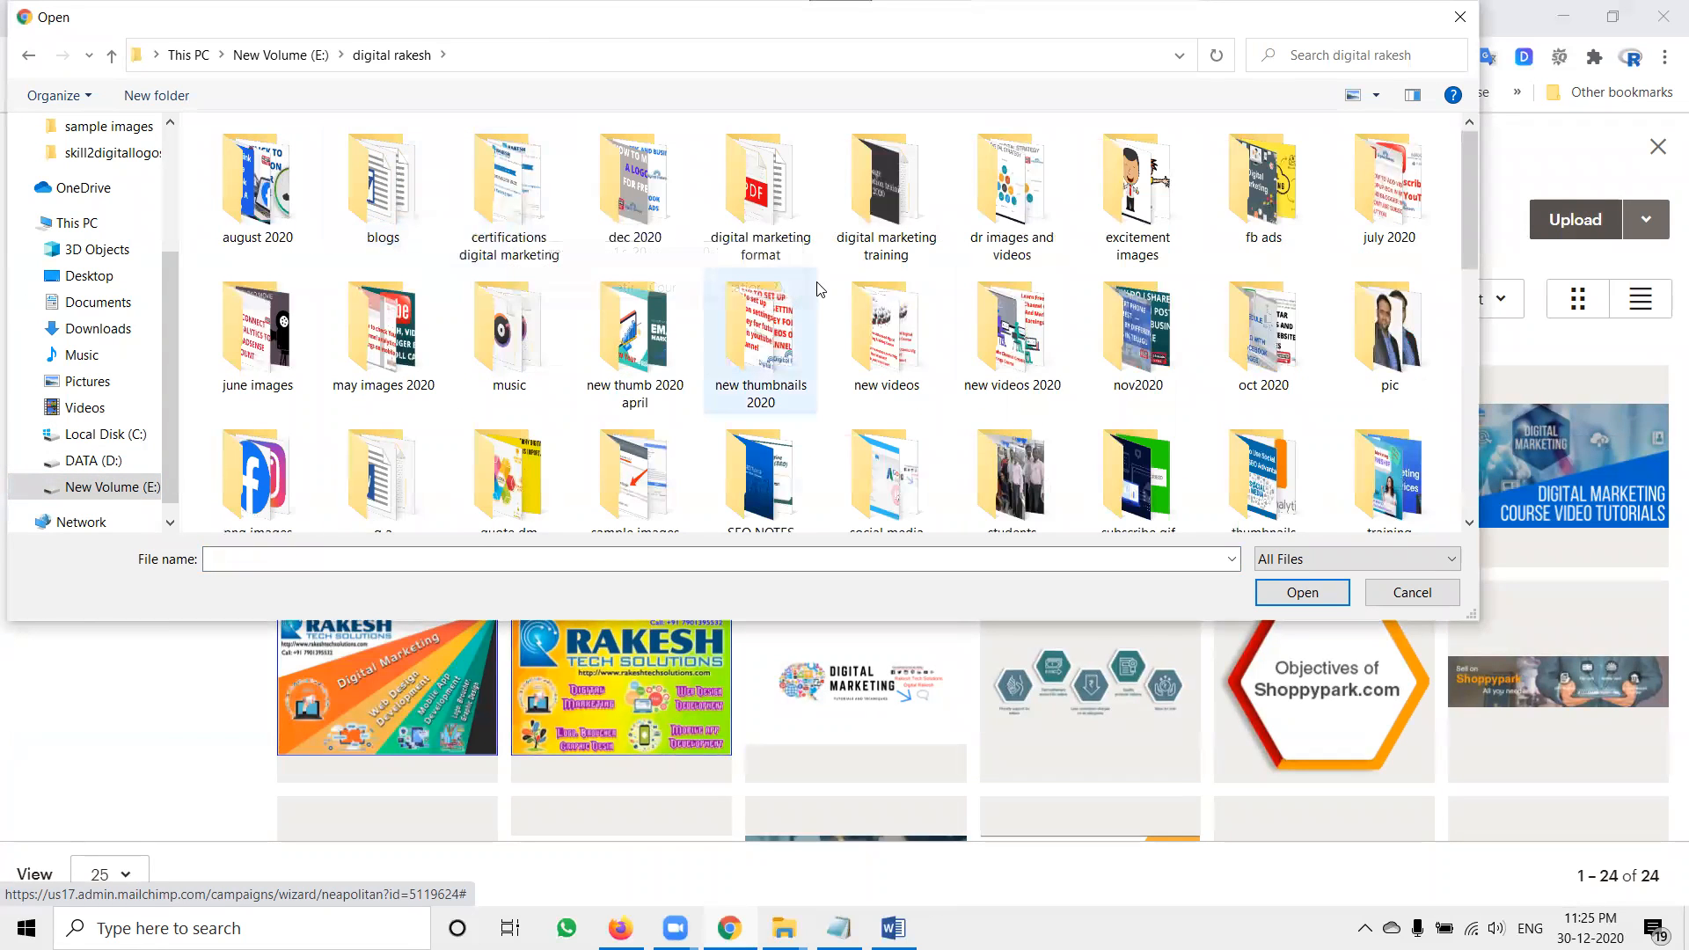
{"action": "scroll", "coordinate": [818, 288], "scroll_direction": "down", "scroll_amount": 1}
{"action": "scroll", "coordinate": [818, 288], "scroll_direction": "down", "scroll_amount": 5}
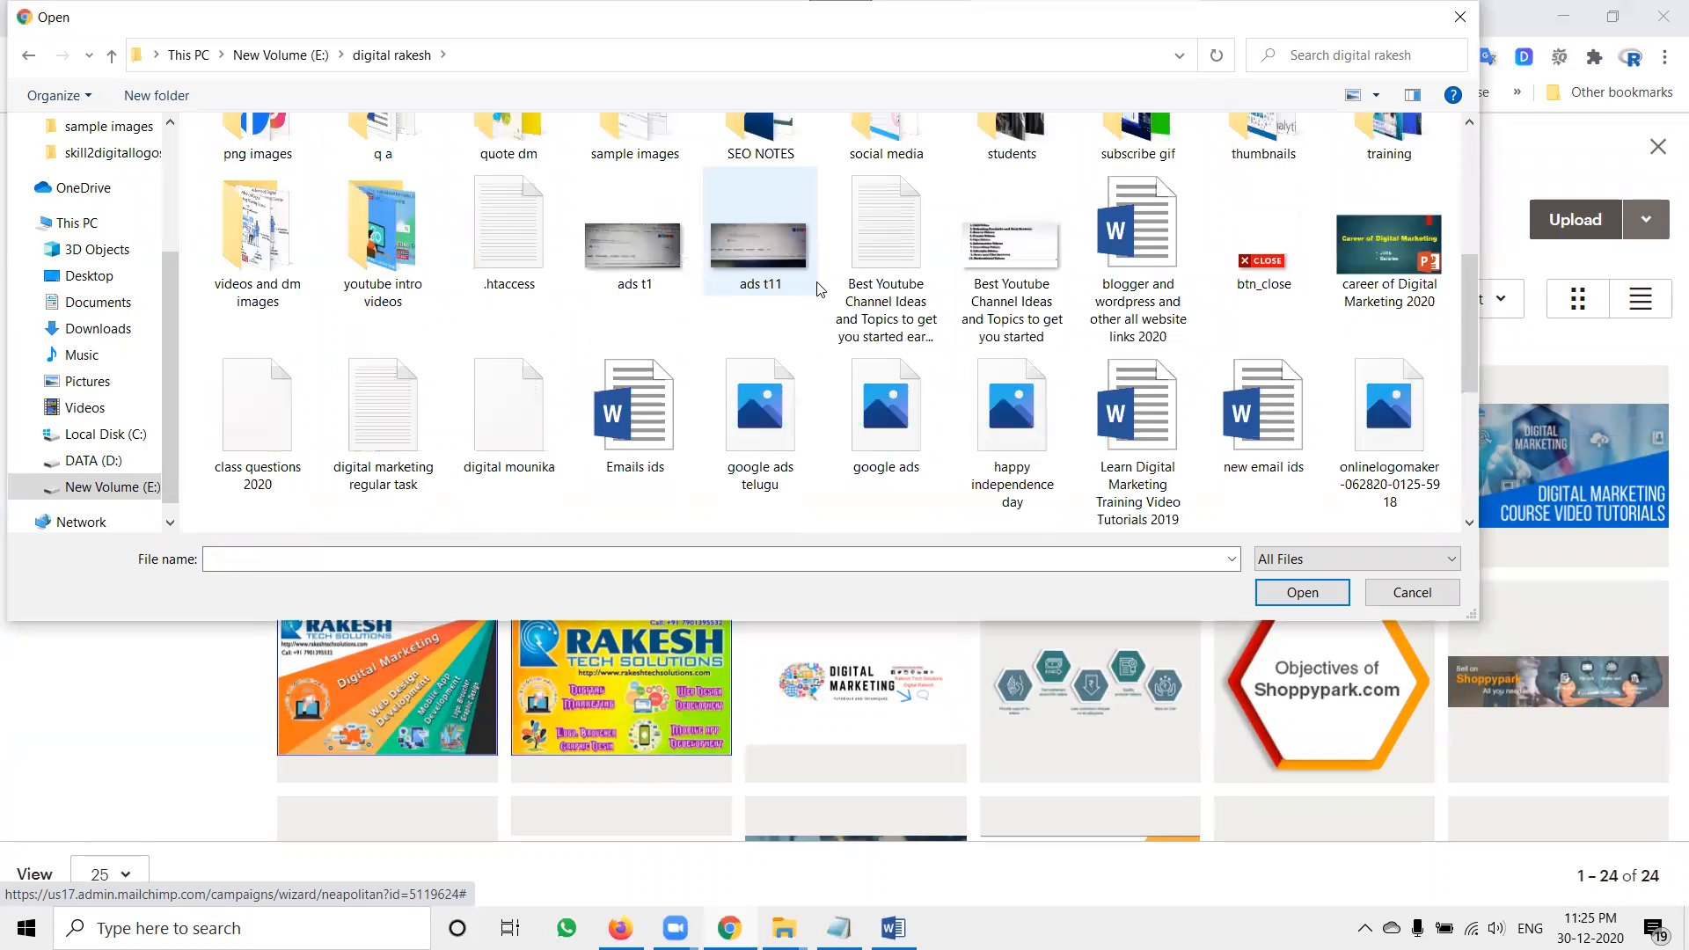
{"action": "scroll", "coordinate": [818, 289], "scroll_direction": "down", "scroll_amount": 4}
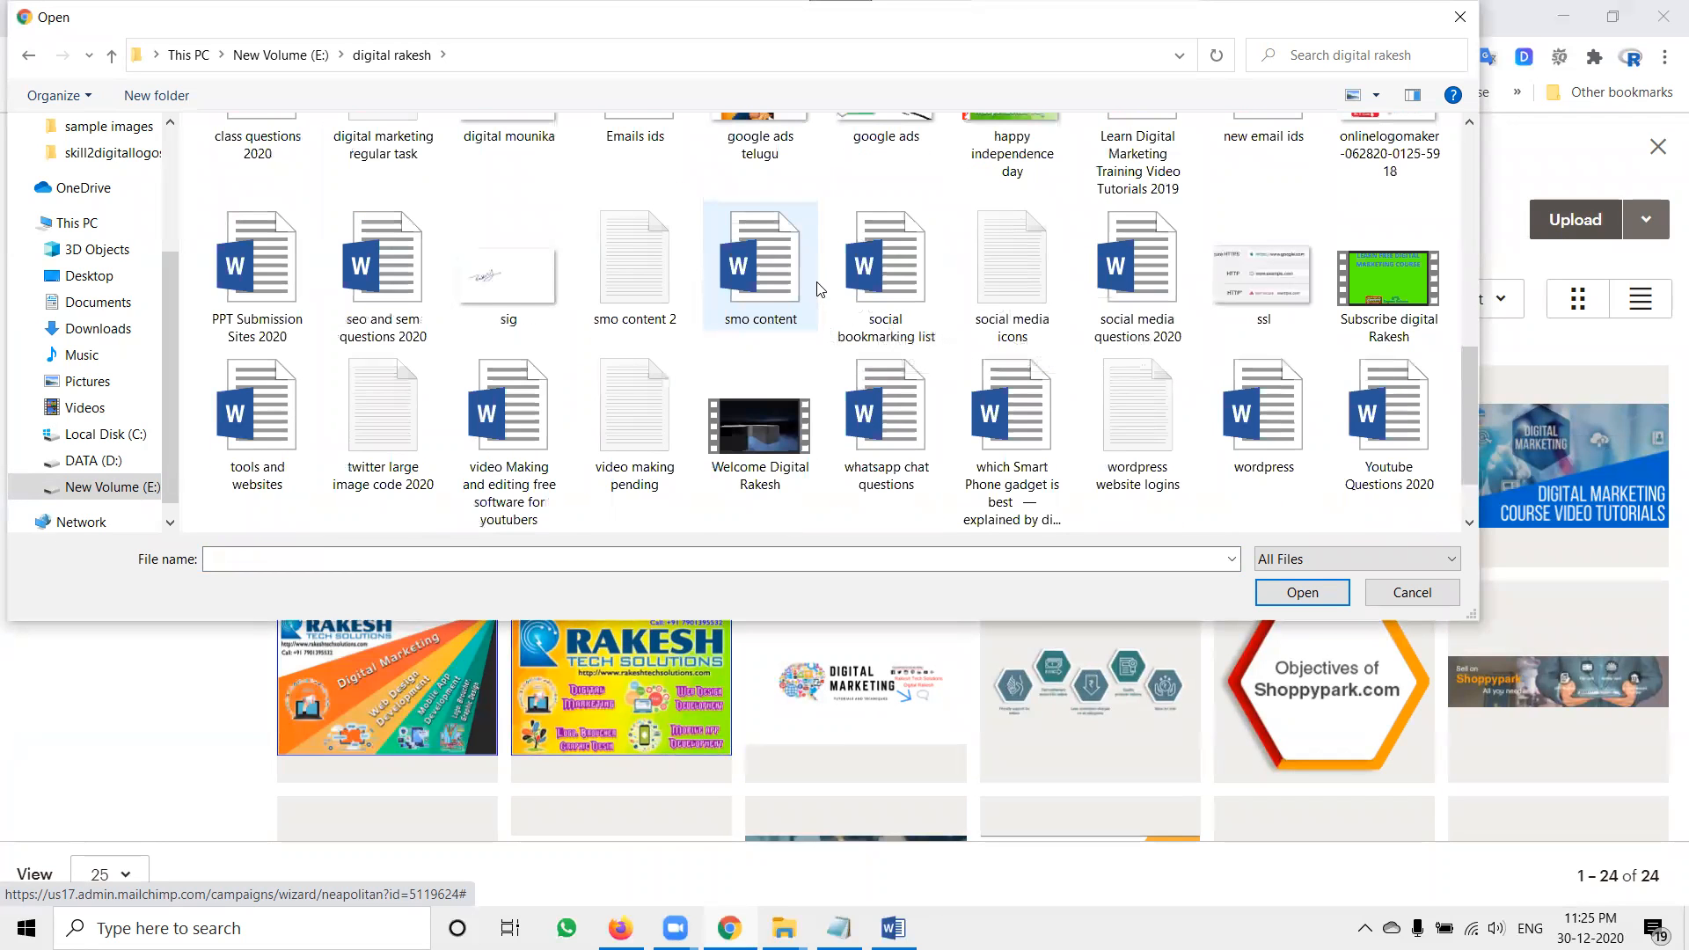
{"action": "scroll", "coordinate": [816, 290], "scroll_direction": "down", "scroll_amount": 3}
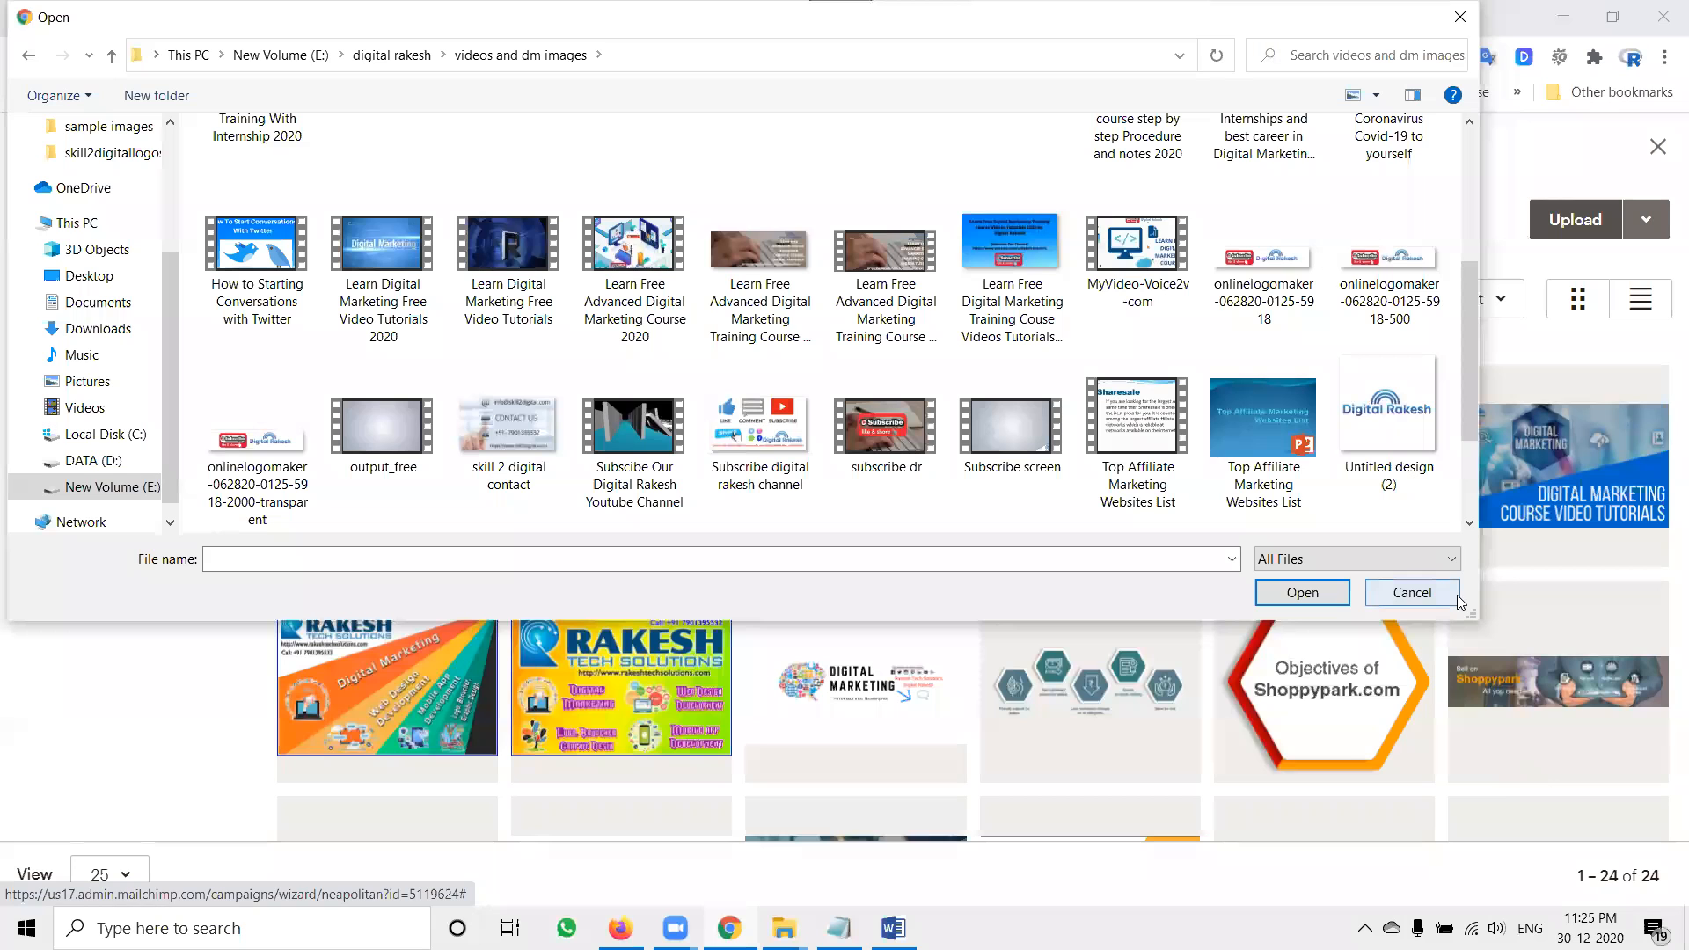
{"action": "double_click", "coordinate": [733, 437]}
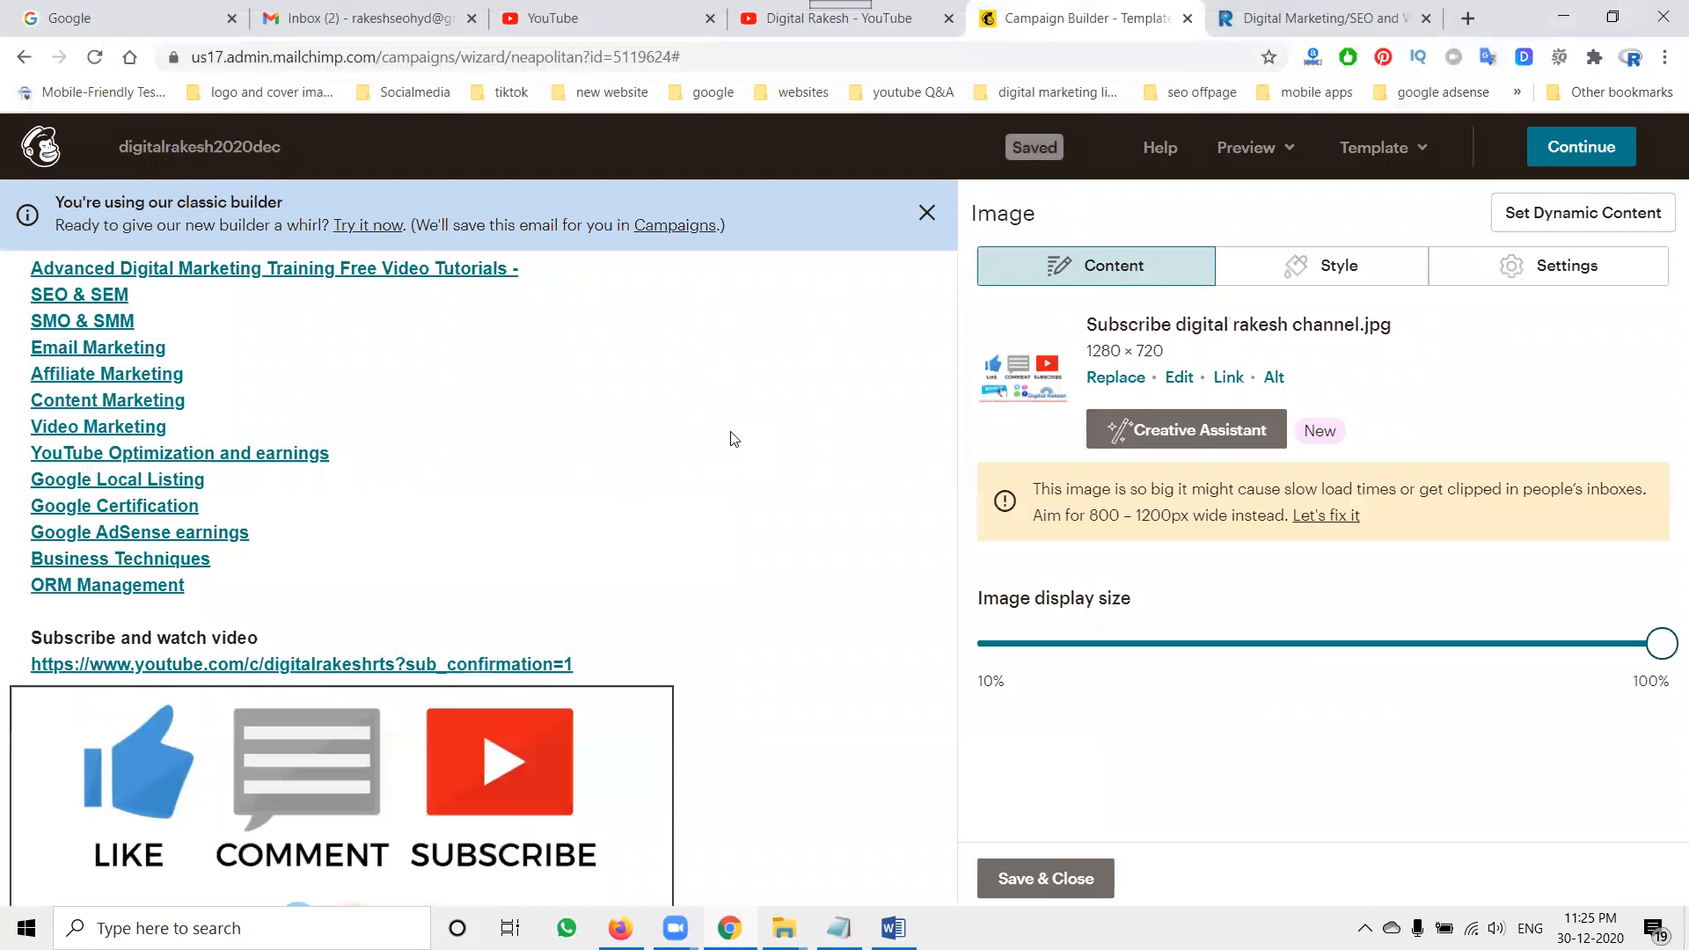
{"action": "scroll", "coordinate": [528, 483], "scroll_direction": "down", "scroll_amount": 3}
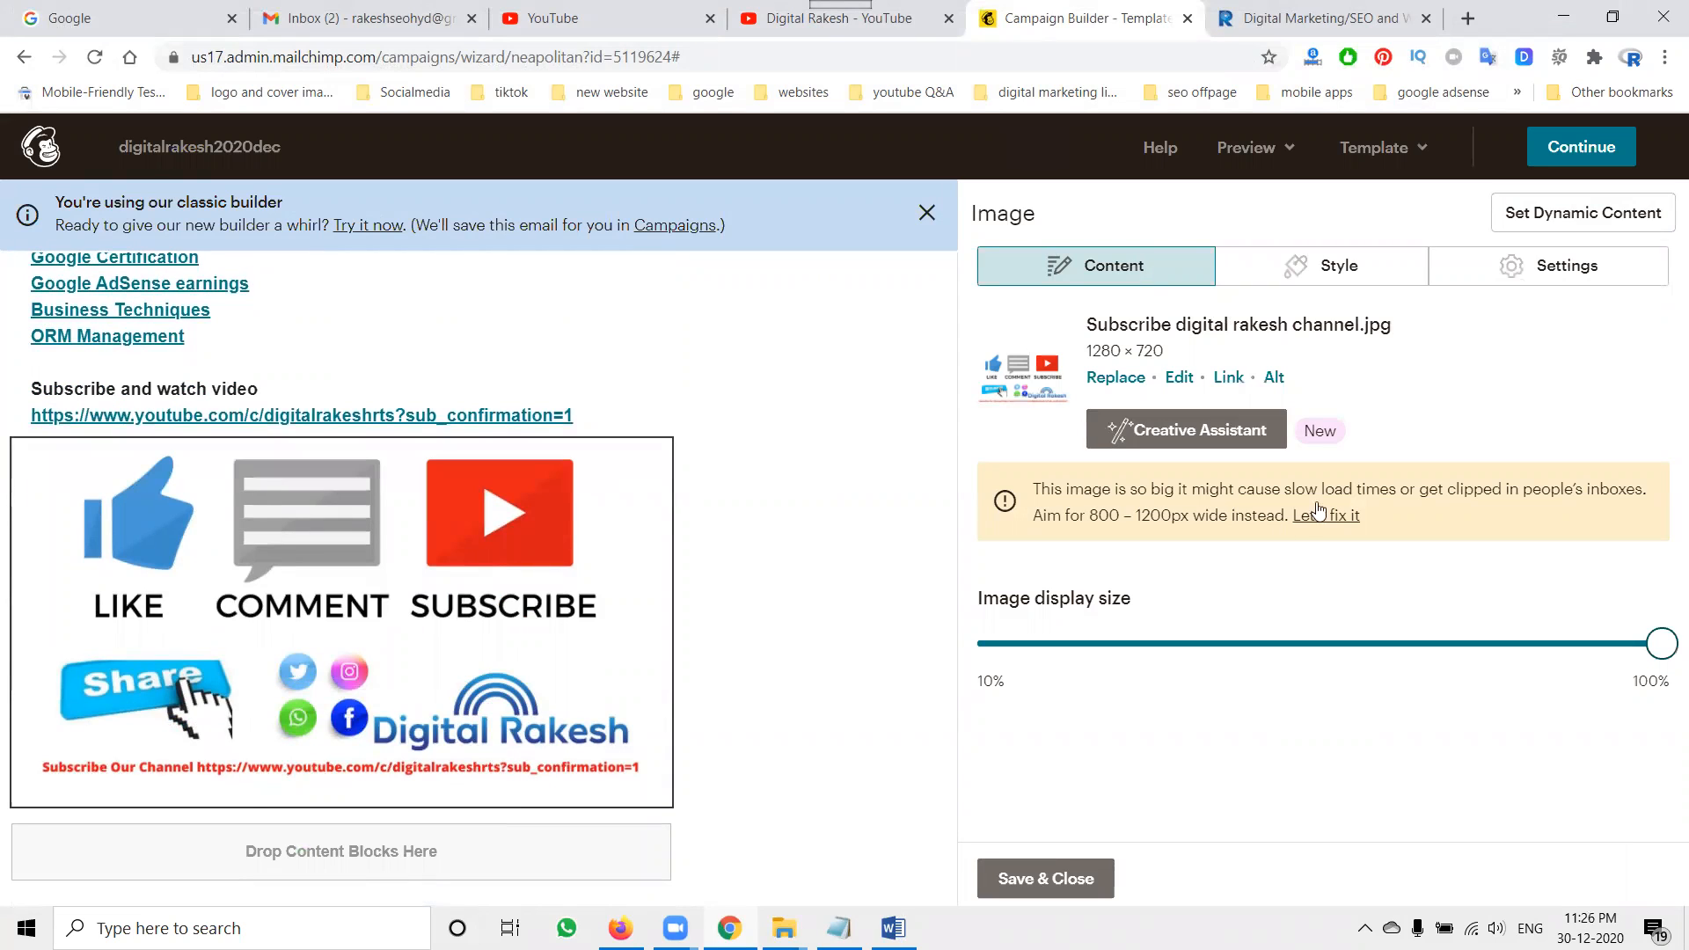
Step: Finish the email design and review the campaign checklist's content section, briefly reopening the design before returning to the checklist
{"action": "left_click", "coordinate": [1555, 153]}
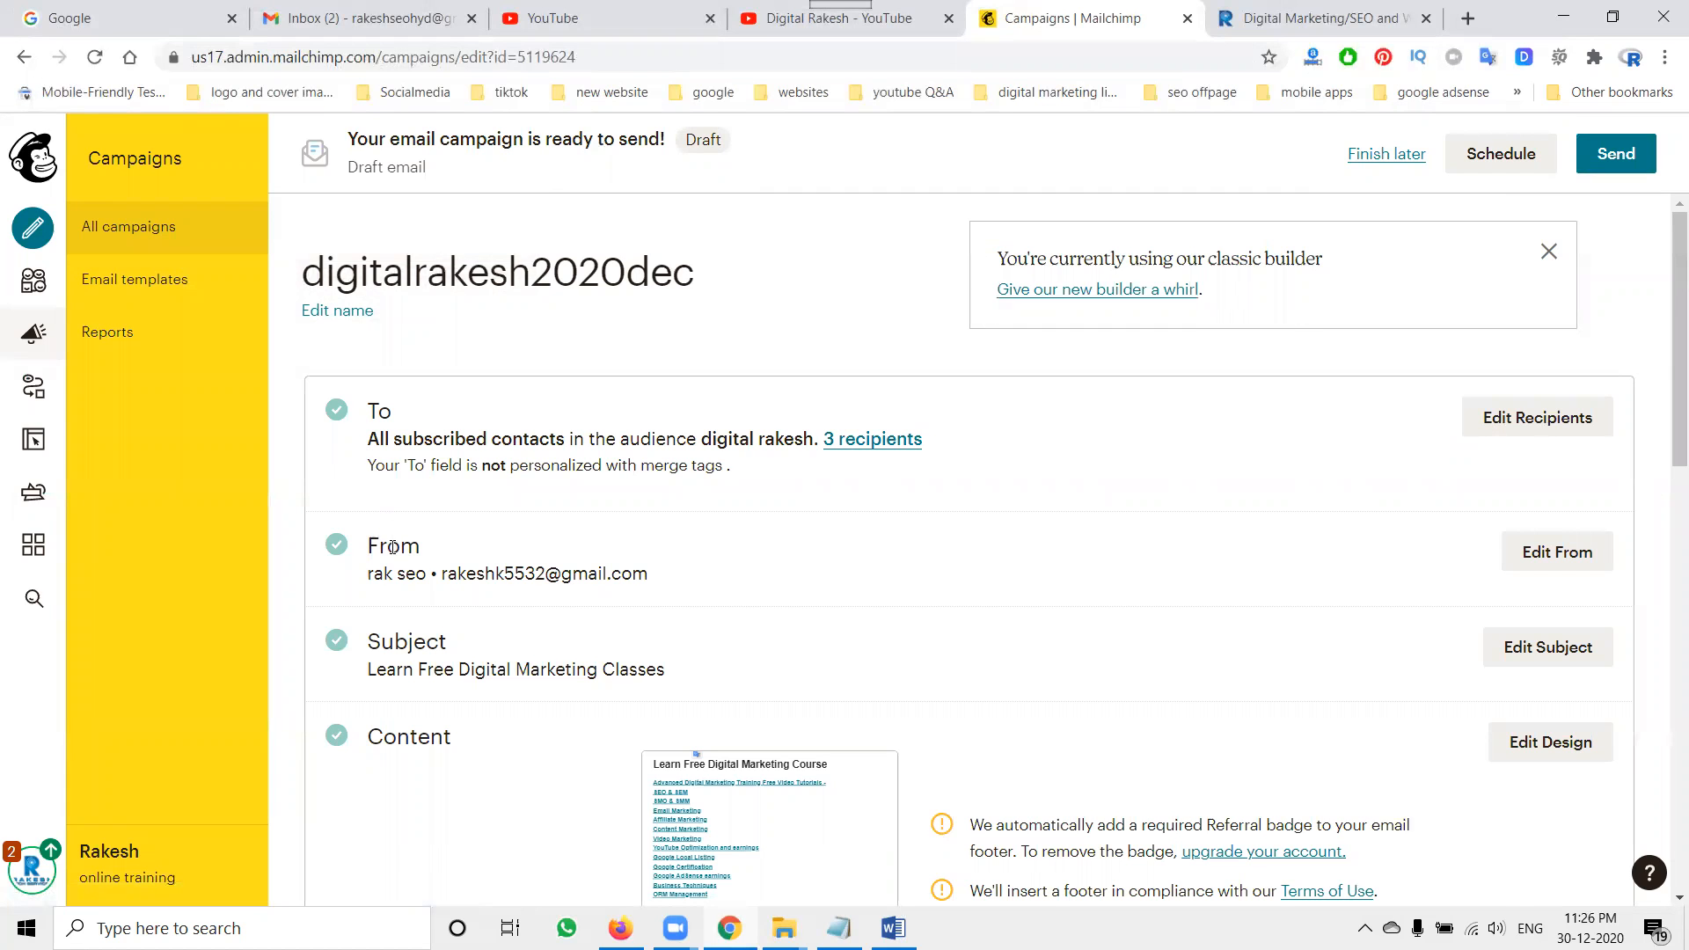
{"action": "scroll", "coordinate": [393, 547], "scroll_direction": "down", "scroll_amount": 5}
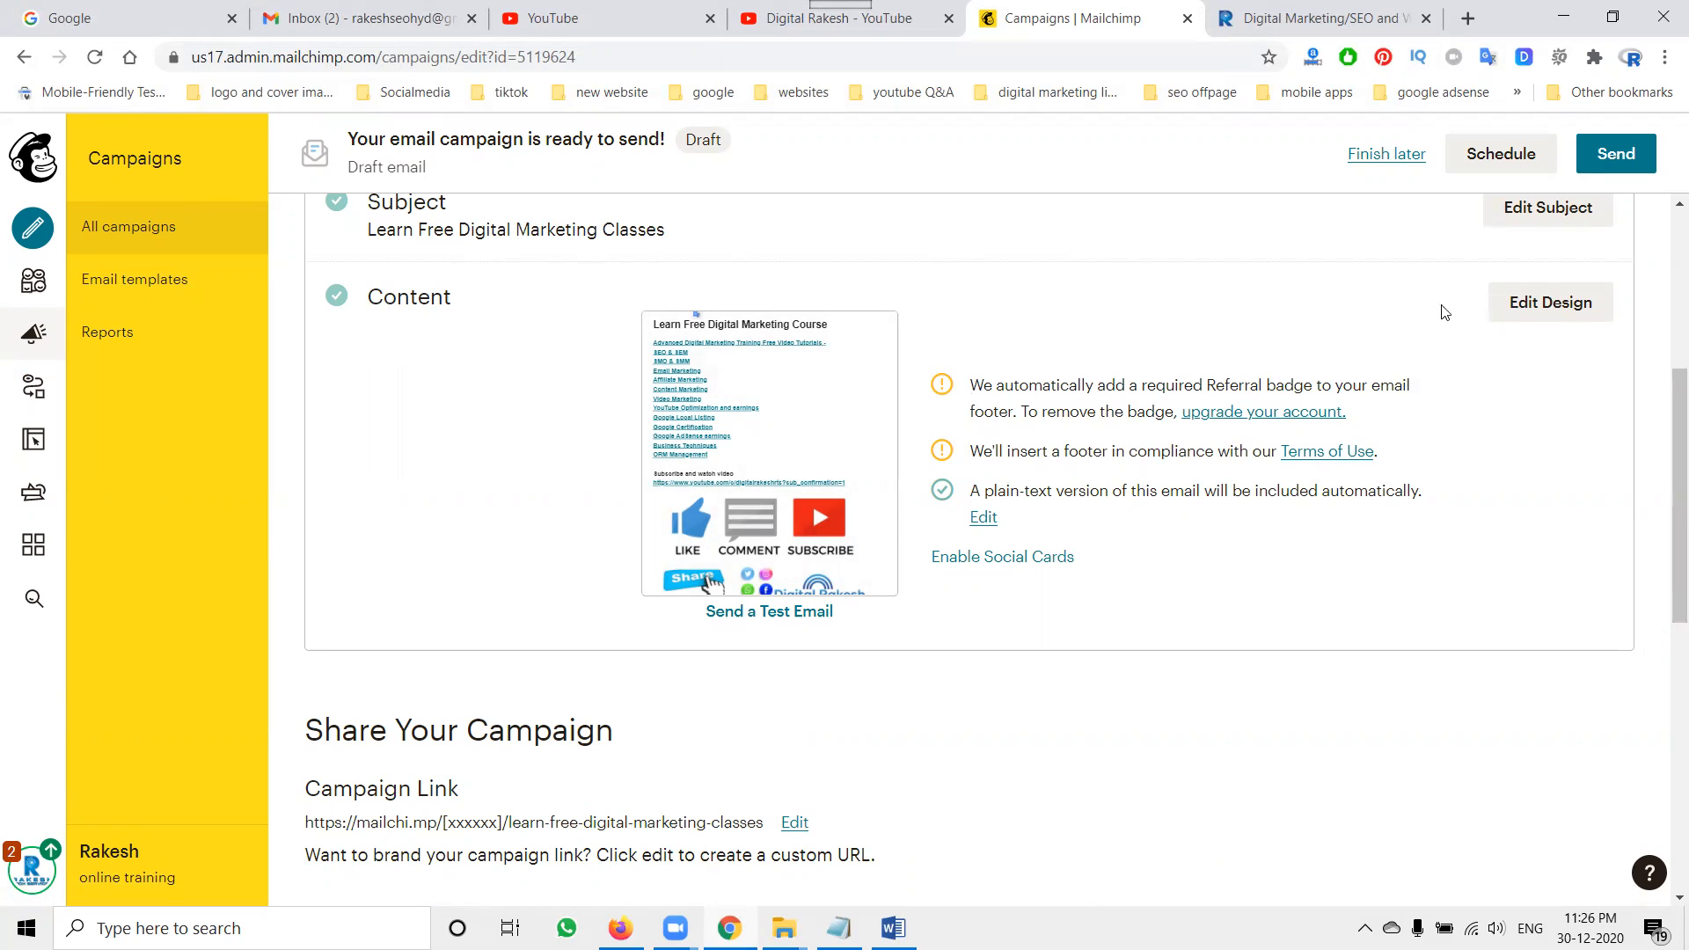
{"action": "left_click", "coordinate": [1524, 308]}
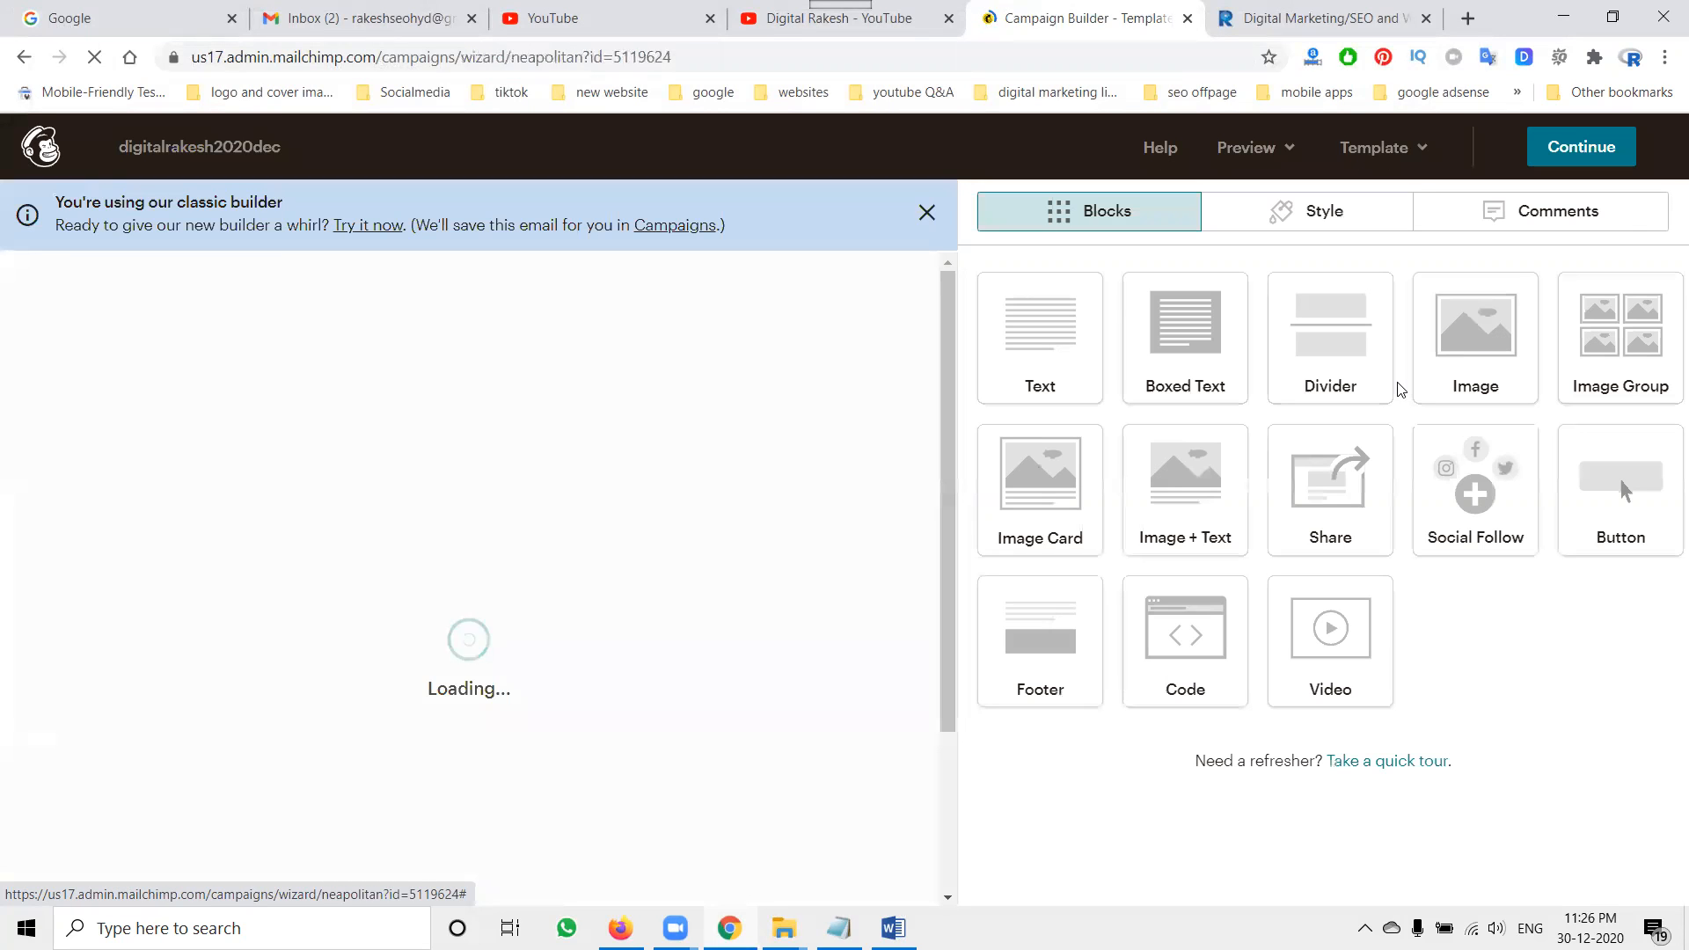
{"action": "left_click", "coordinate": [1588, 151]}
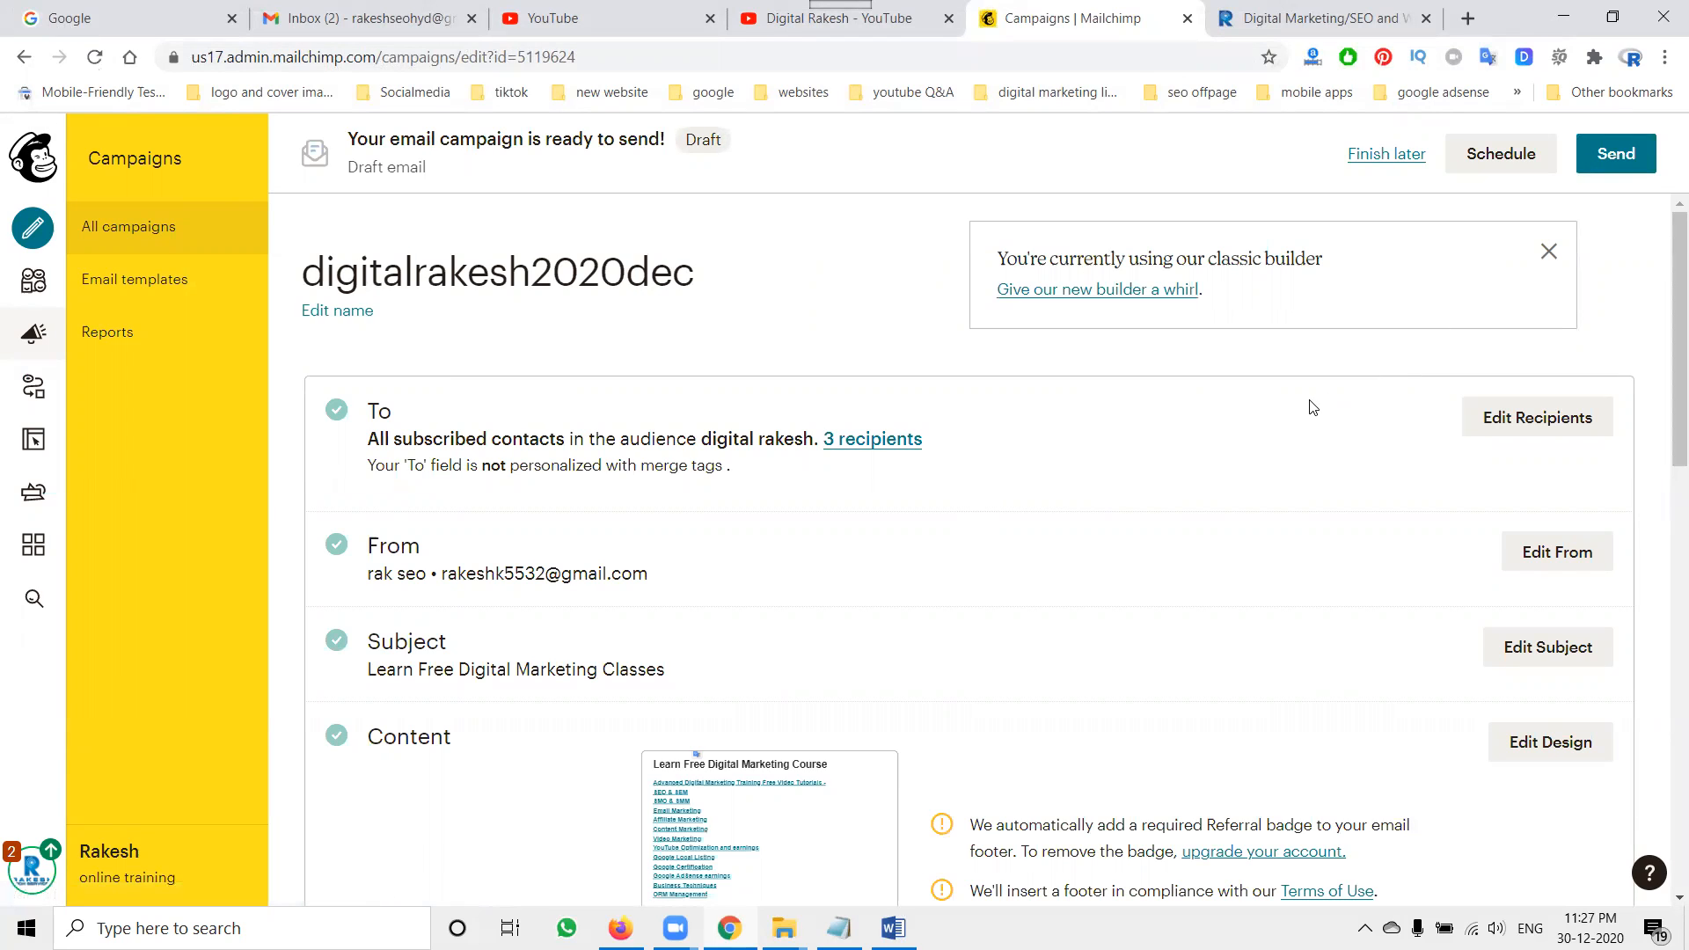
Step: Examine the campaign's delivery date and time scheduling options, and close them without scheduling
{"action": "left_click", "coordinate": [1528, 159]}
{"action": "left_click", "coordinate": [649, 425]}
{"action": "left_click", "coordinate": [1107, 368]}
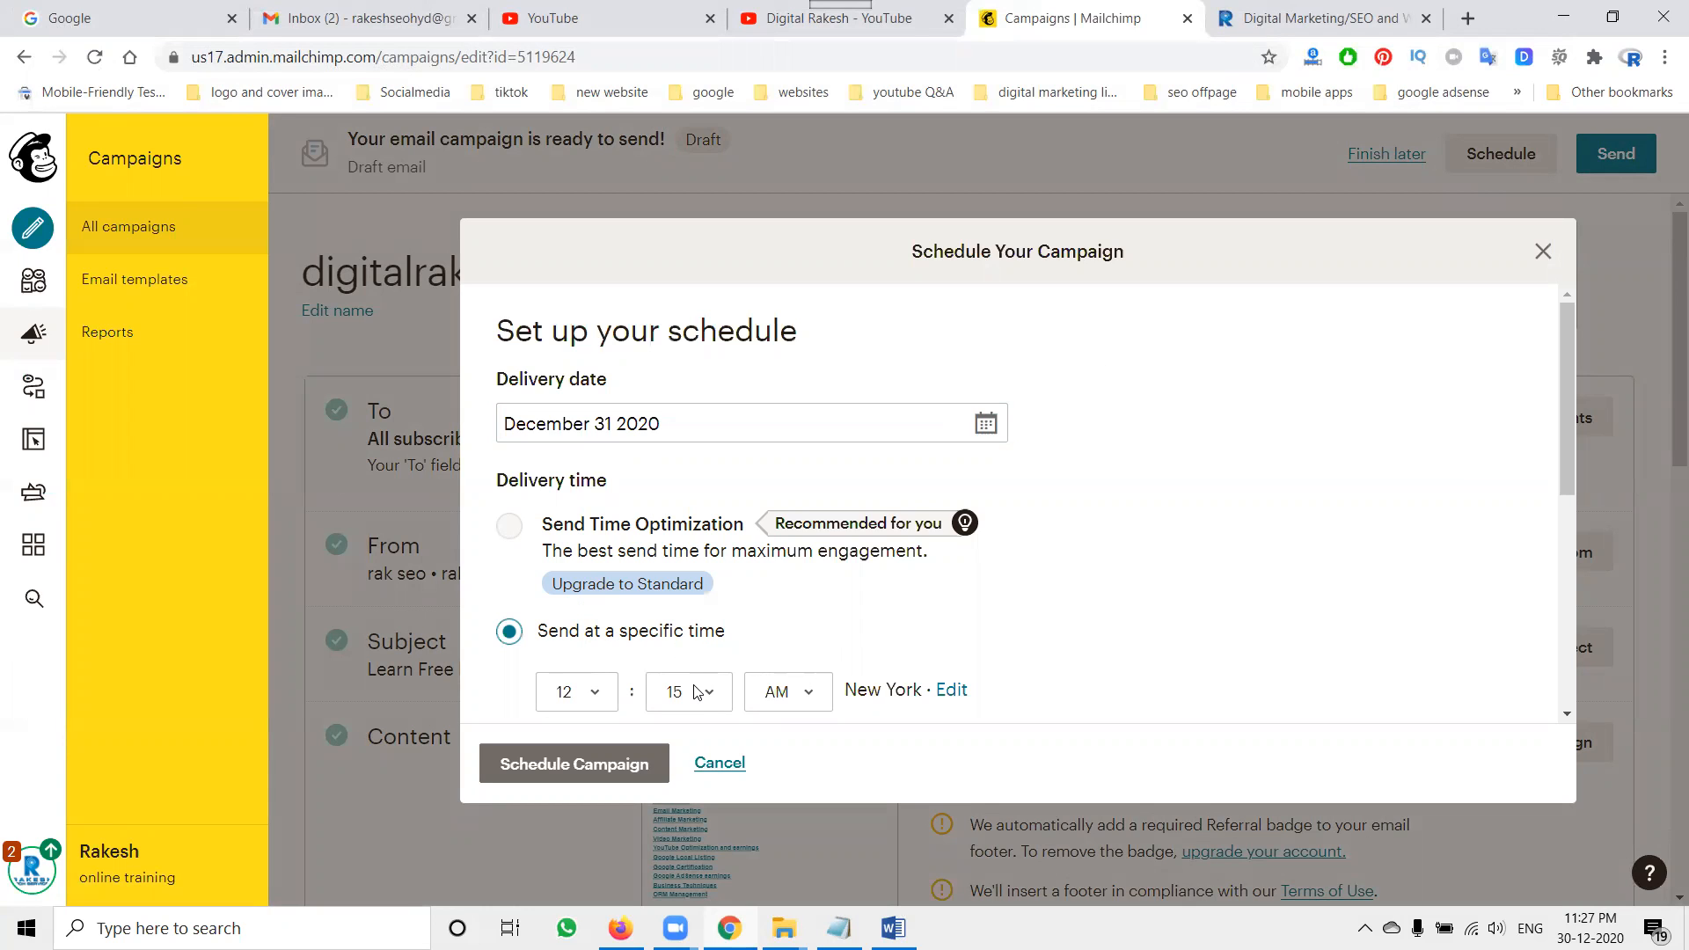
{"action": "left_click", "coordinate": [1540, 253]}
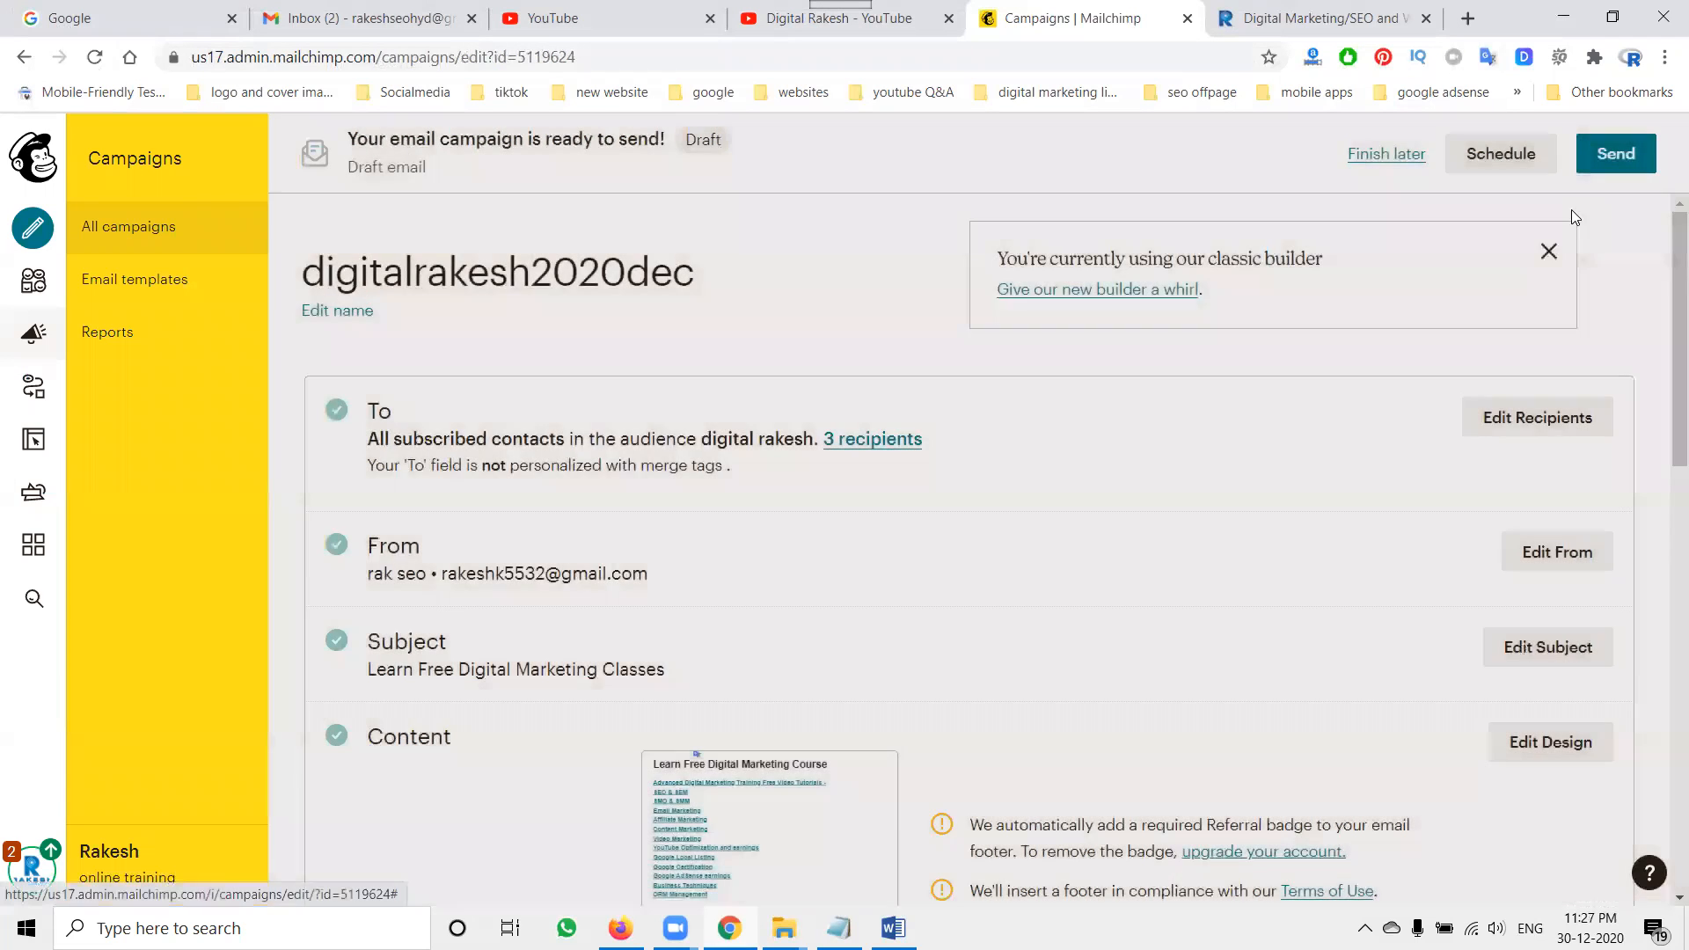
Step: Send the digitalrakesh2020dec campaign immediately to the digital rakesh audience
{"action": "left_click", "coordinate": [1606, 158]}
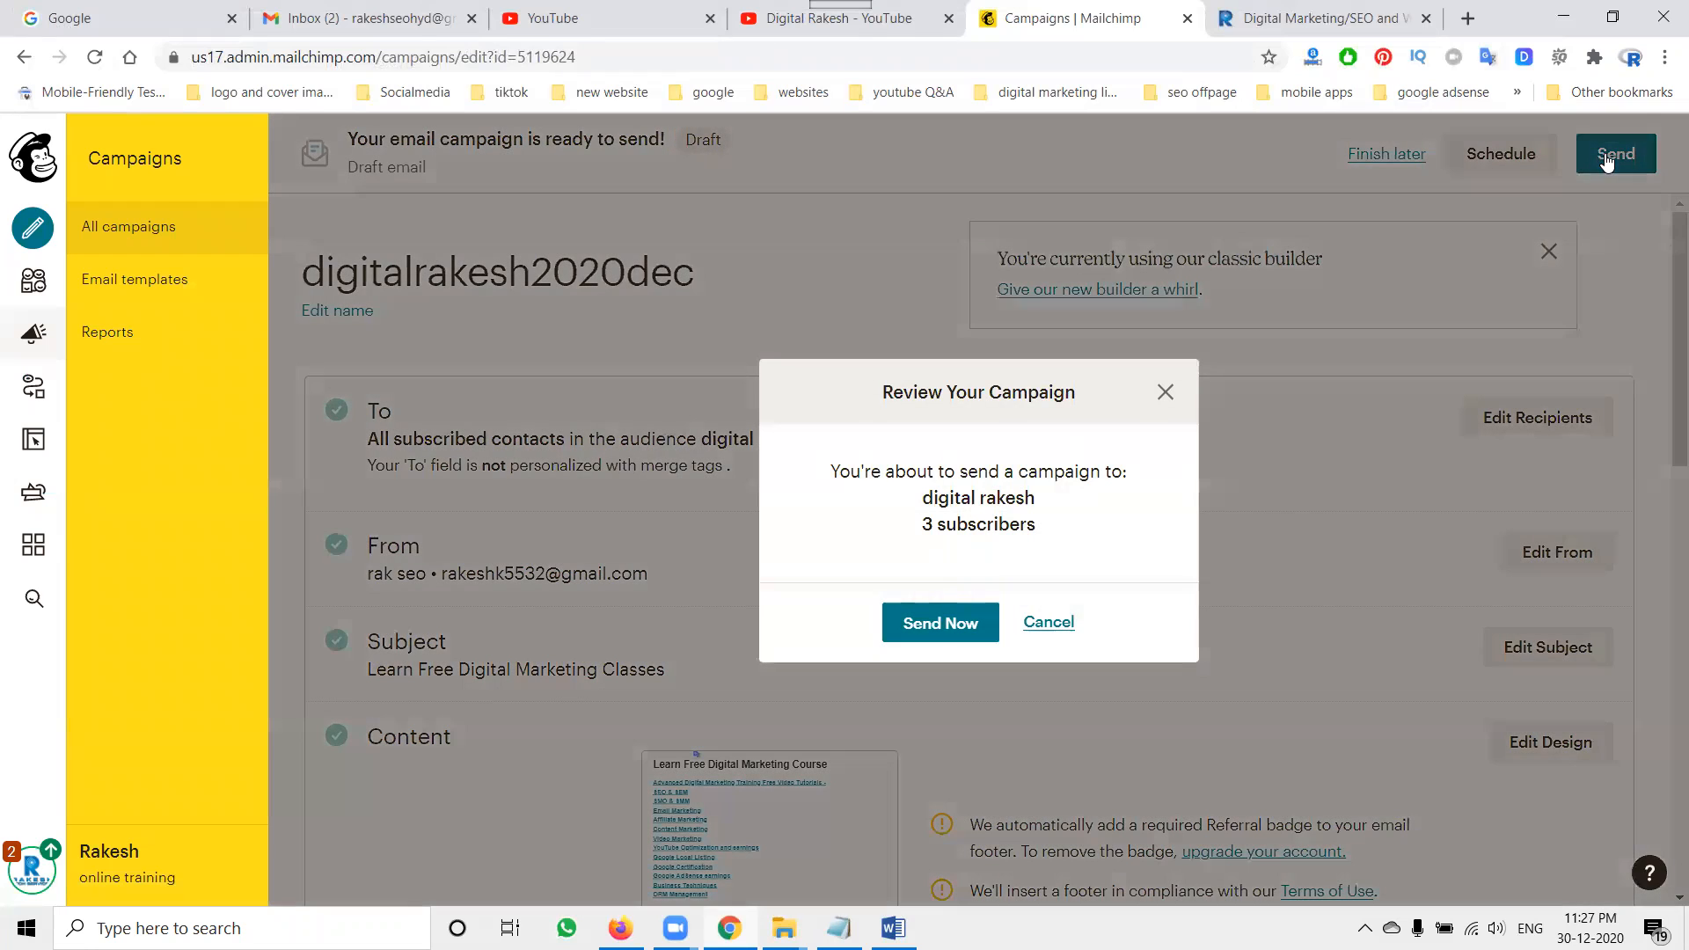
{"action": "left_click", "coordinate": [942, 622]}
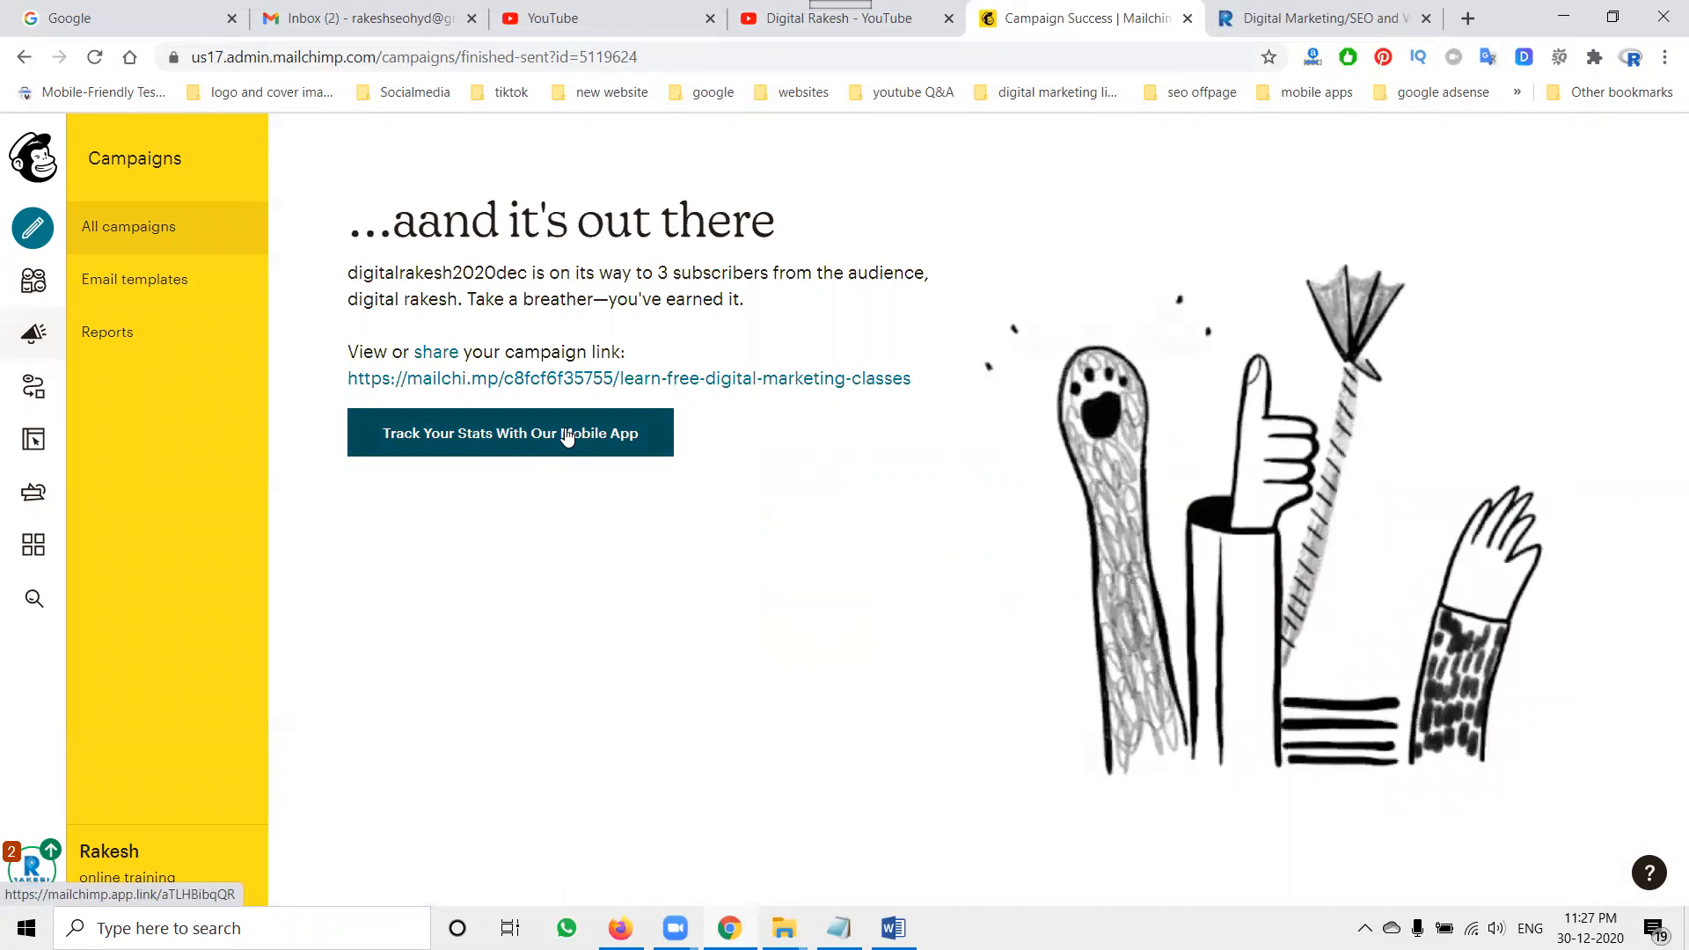
Step: Open the sent campaign's public link and look through the published email from its heading to its footer
{"action": "left_click", "coordinate": [558, 381]}
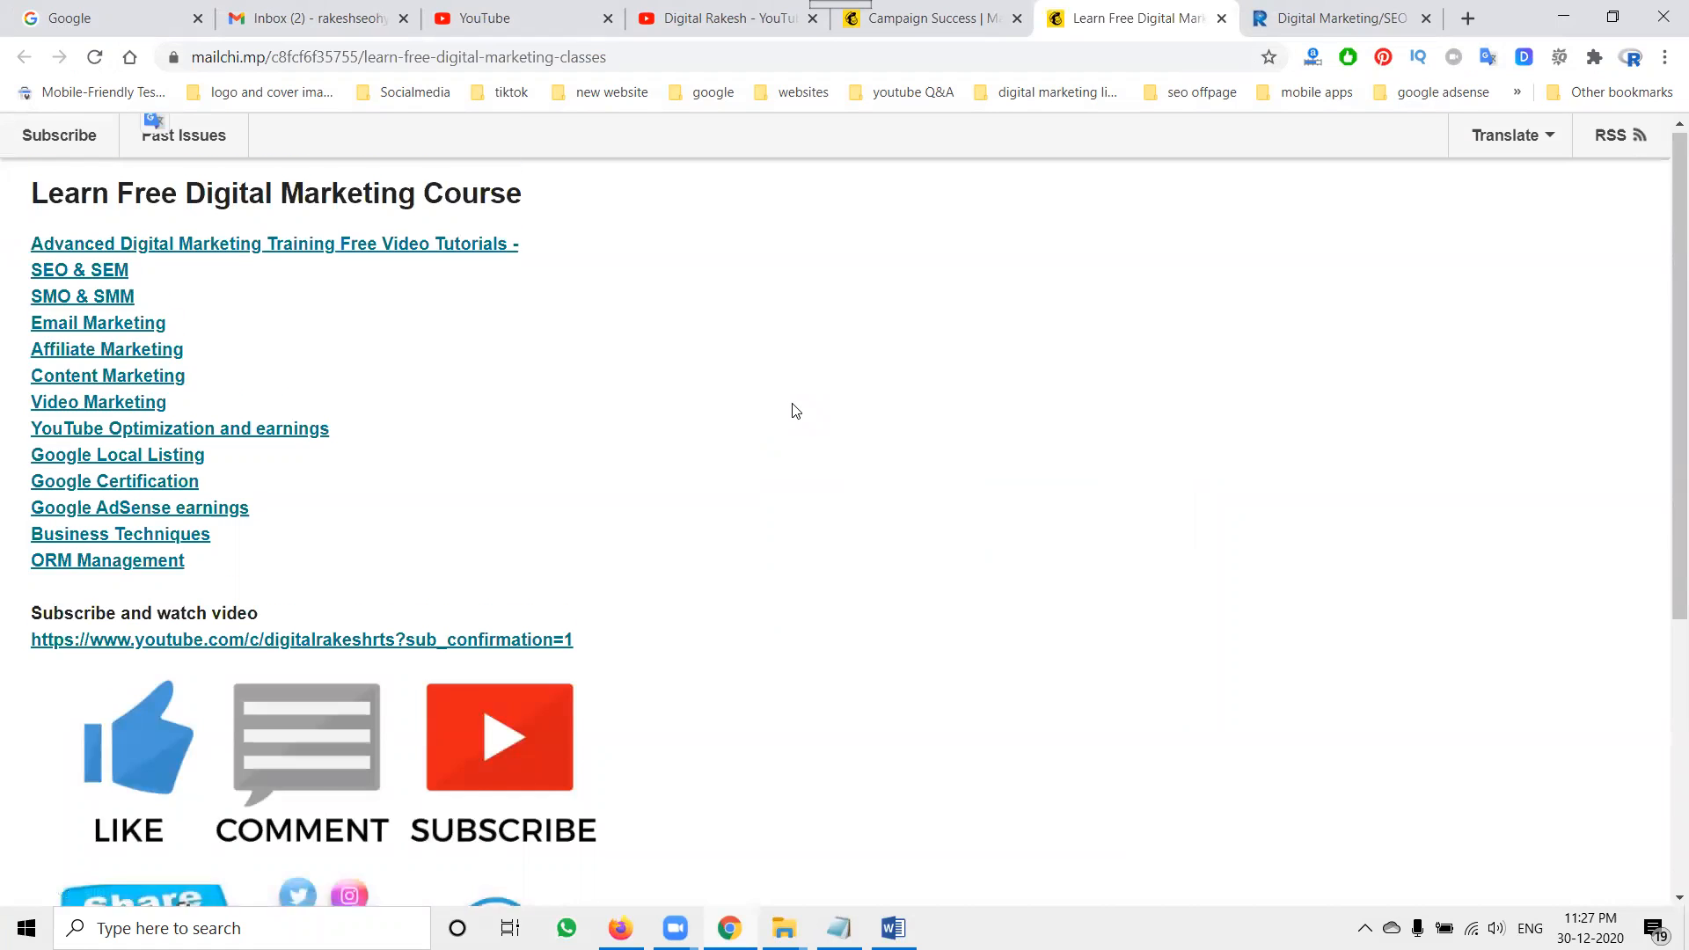
{"action": "scroll", "coordinate": [792, 407], "scroll_direction": "down", "scroll_amount": 5}
{"action": "scroll", "coordinate": [794, 411], "scroll_direction": "up", "scroll_amount": 2}
{"action": "scroll", "coordinate": [795, 411], "scroll_direction": "up", "scroll_amount": 4}
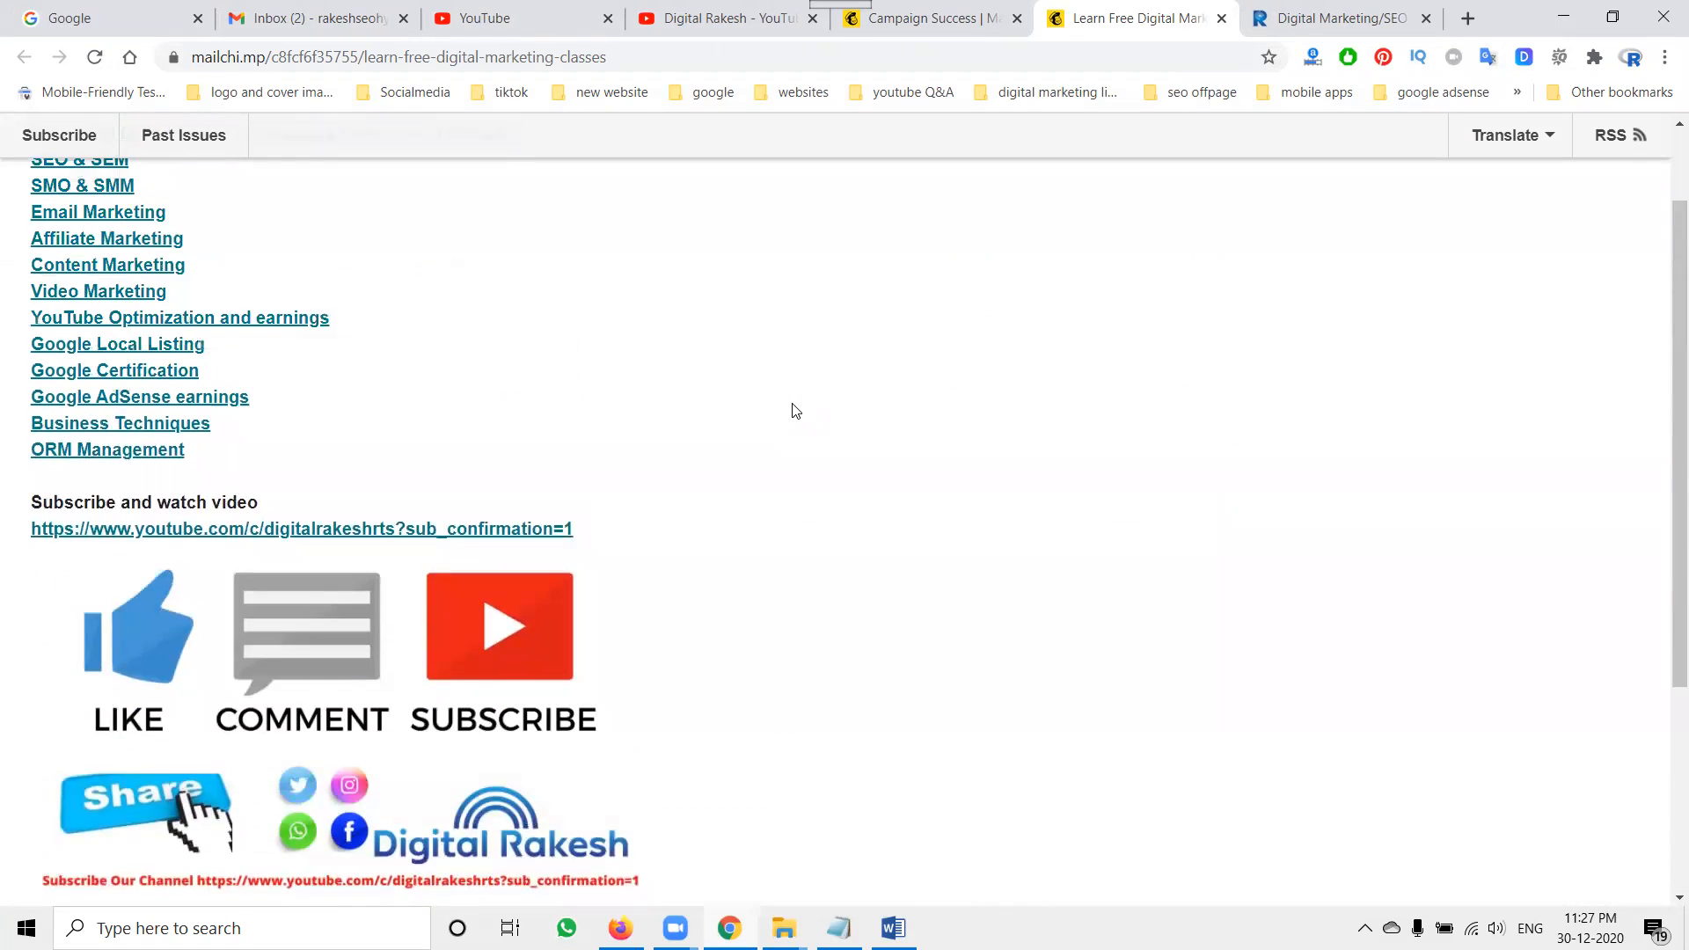
{"action": "scroll", "coordinate": [795, 411], "scroll_direction": "down", "scroll_amount": 5}
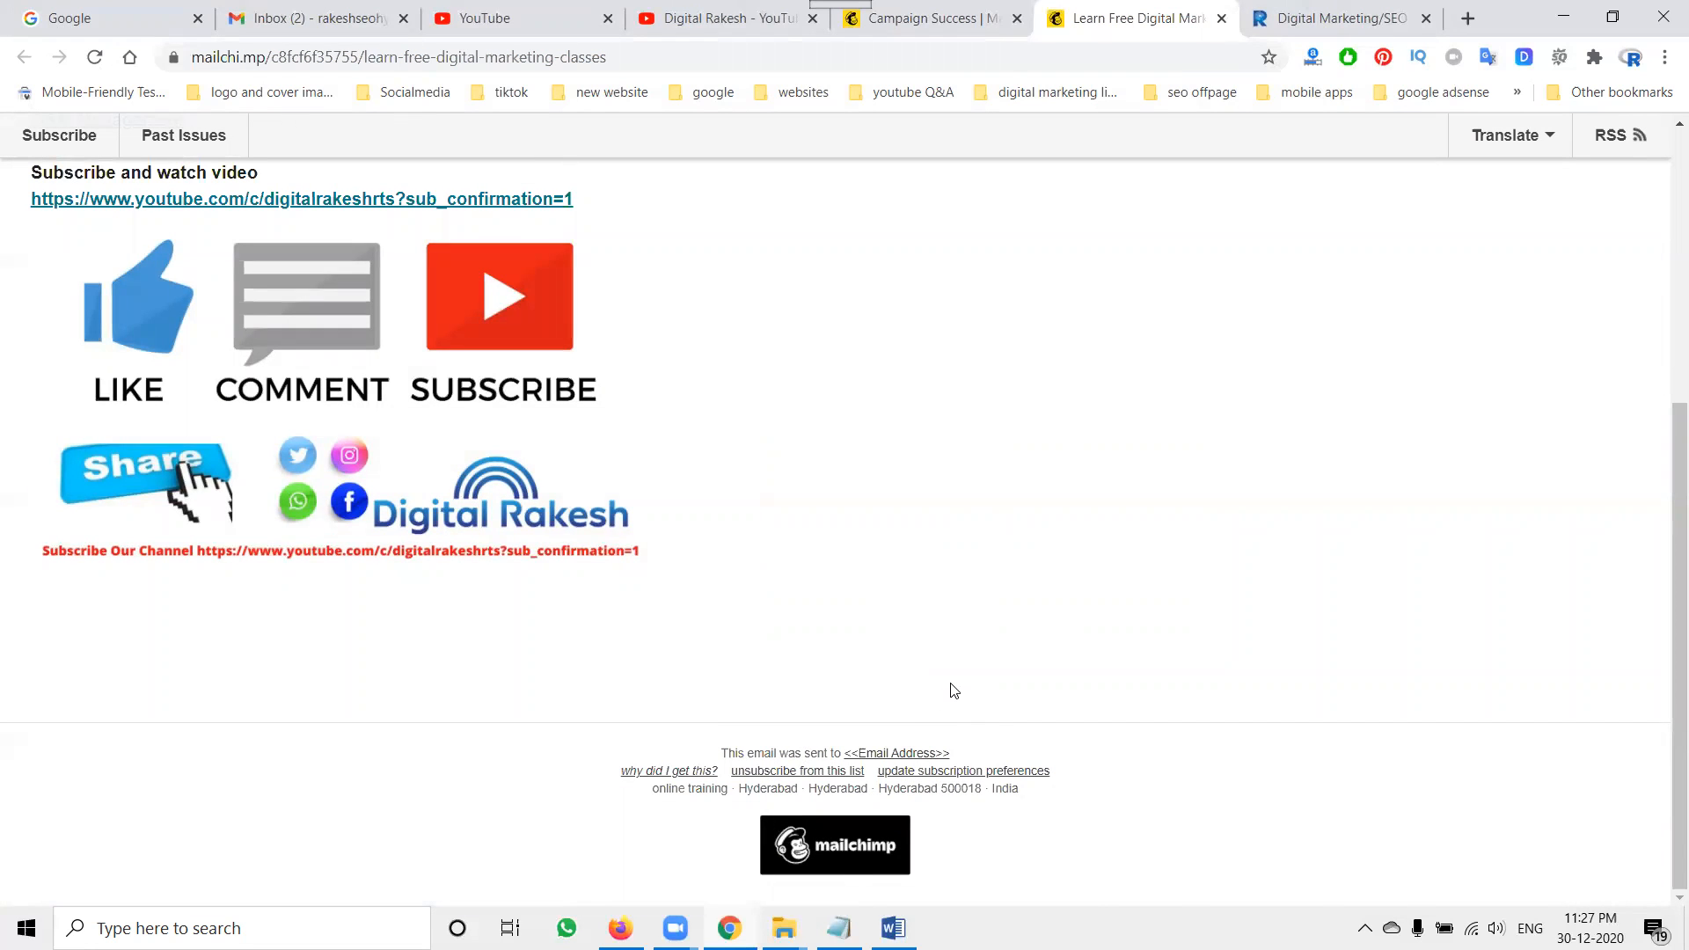
{"action": "scroll", "coordinate": [954, 690], "scroll_direction": "up", "scroll_amount": 5}
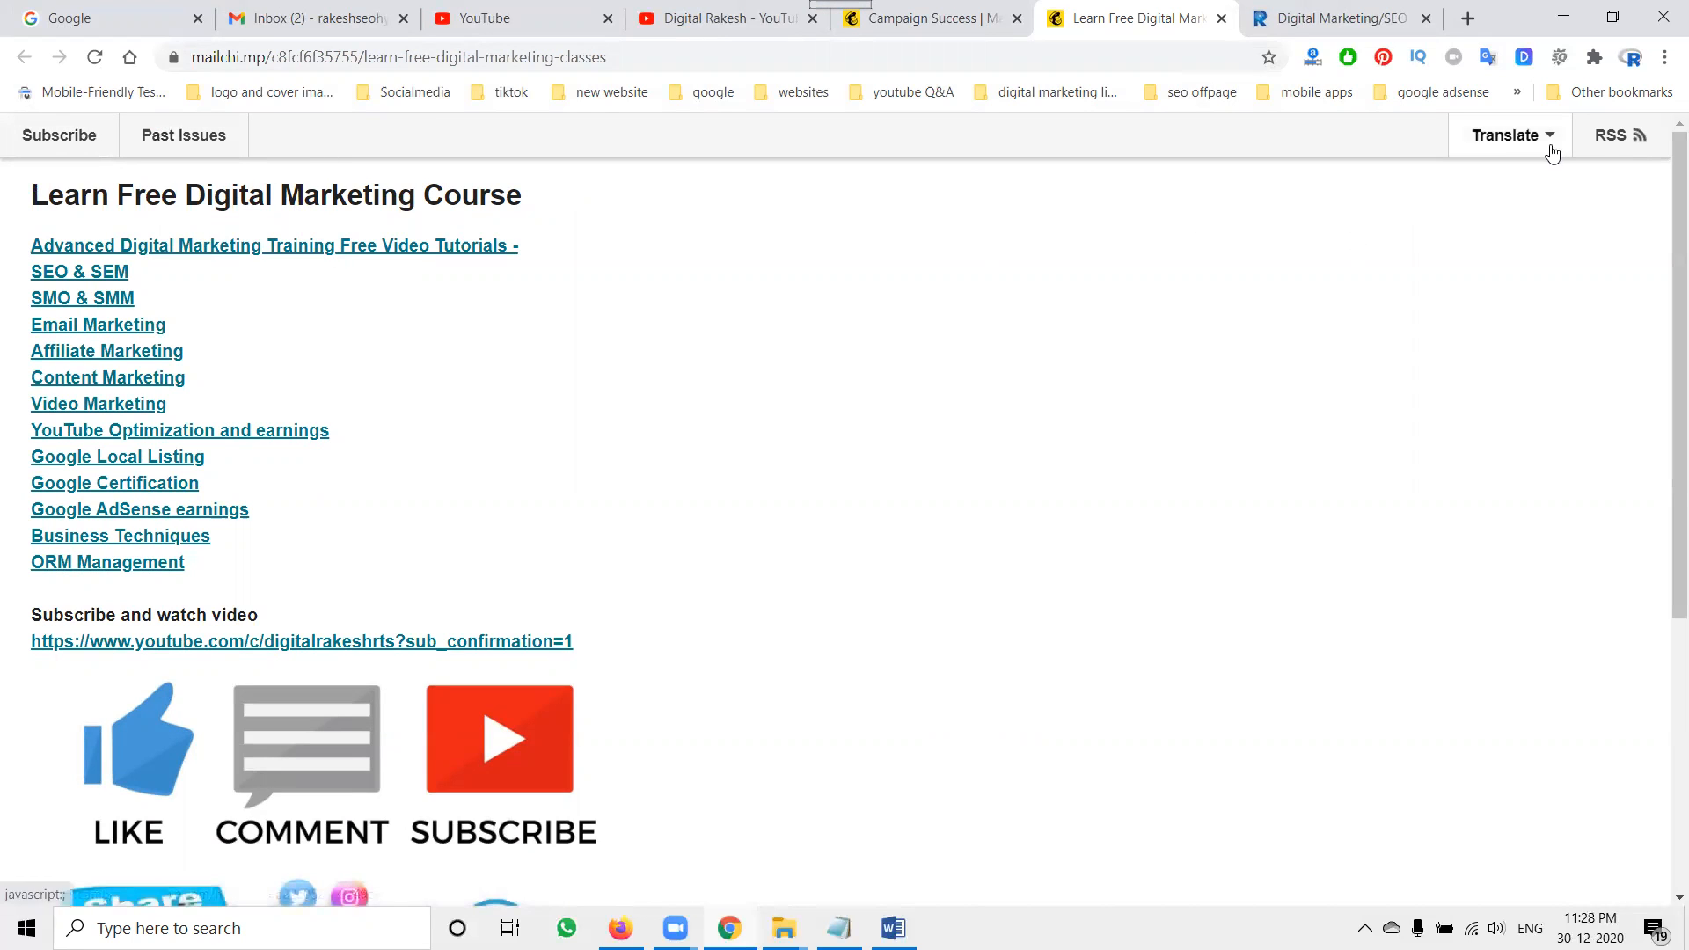
Step: Open the digitalrakesh2020dec campaign's summary report and examine its open and click rates, deliveries, top links, subscriber opens and locations
{"action": "left_click", "coordinate": [923, 19]}
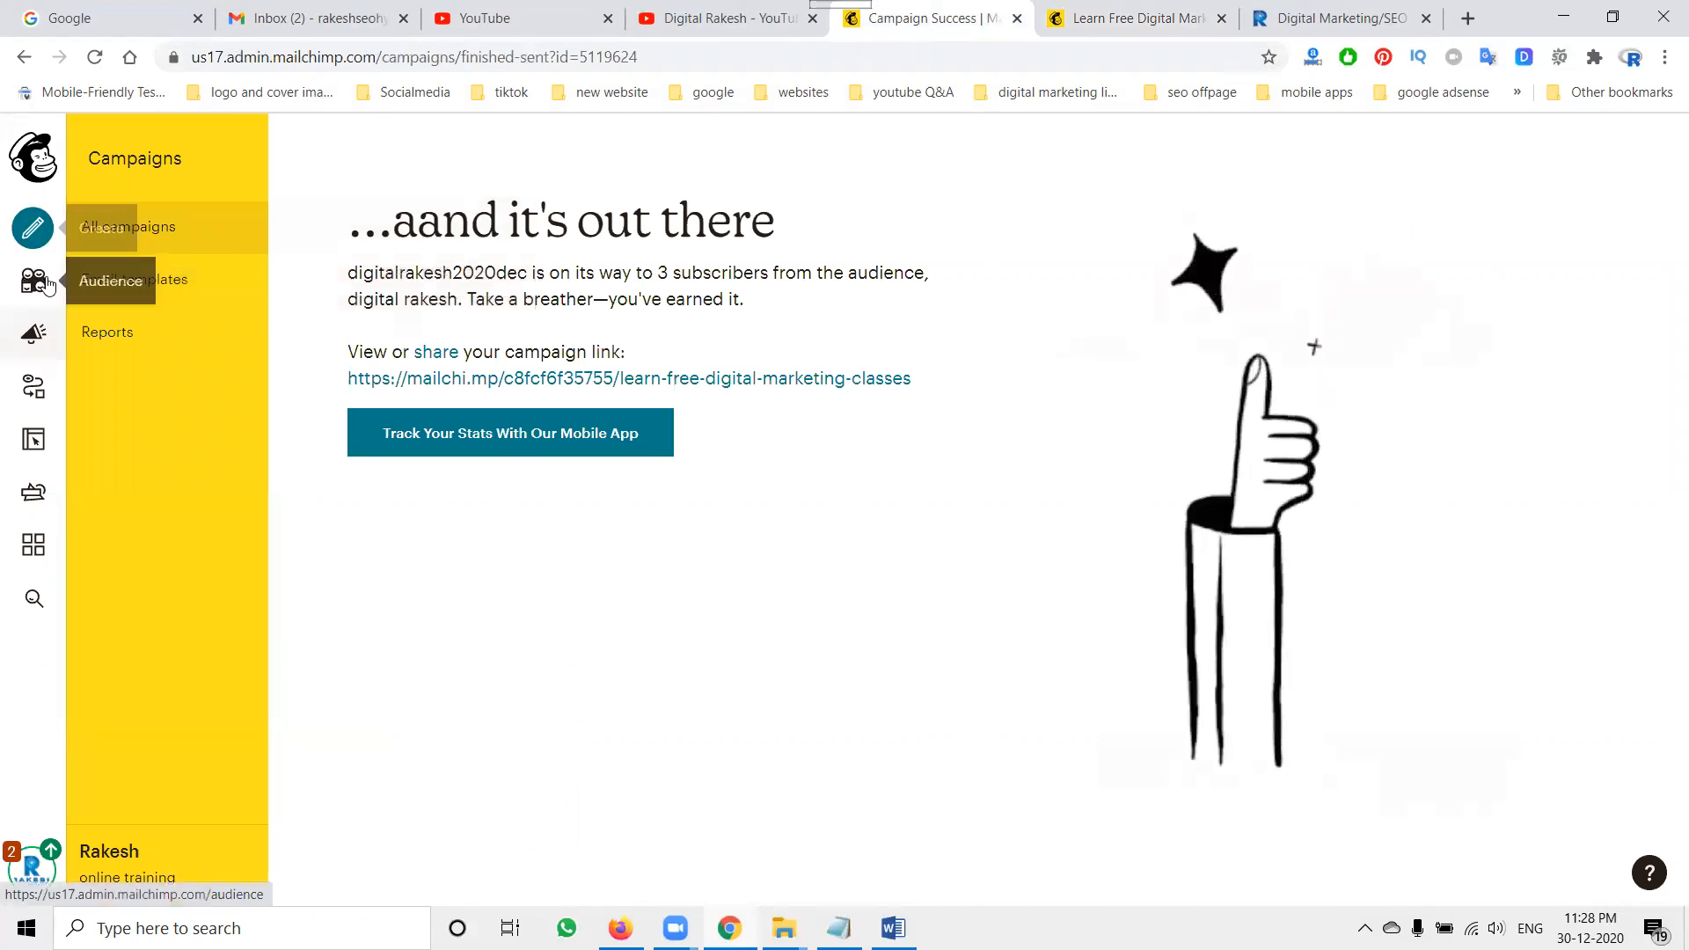
{"action": "left_click", "coordinate": [32, 166]}
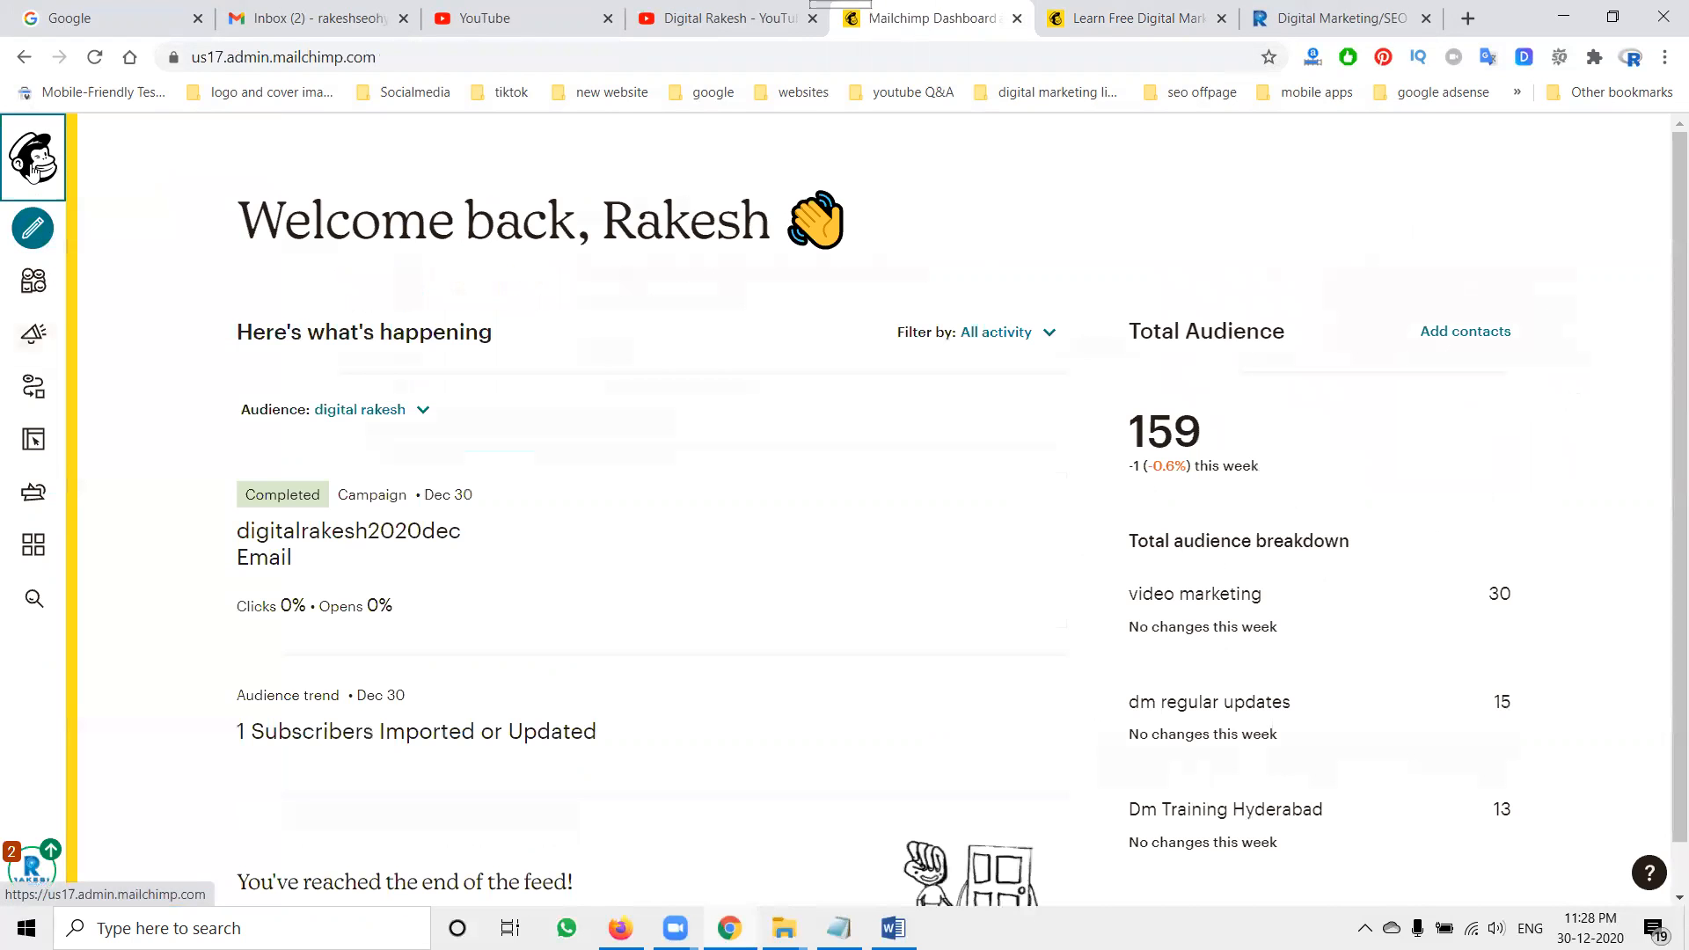
{"action": "scroll", "coordinate": [585, 460], "scroll_direction": "down", "scroll_amount": 1}
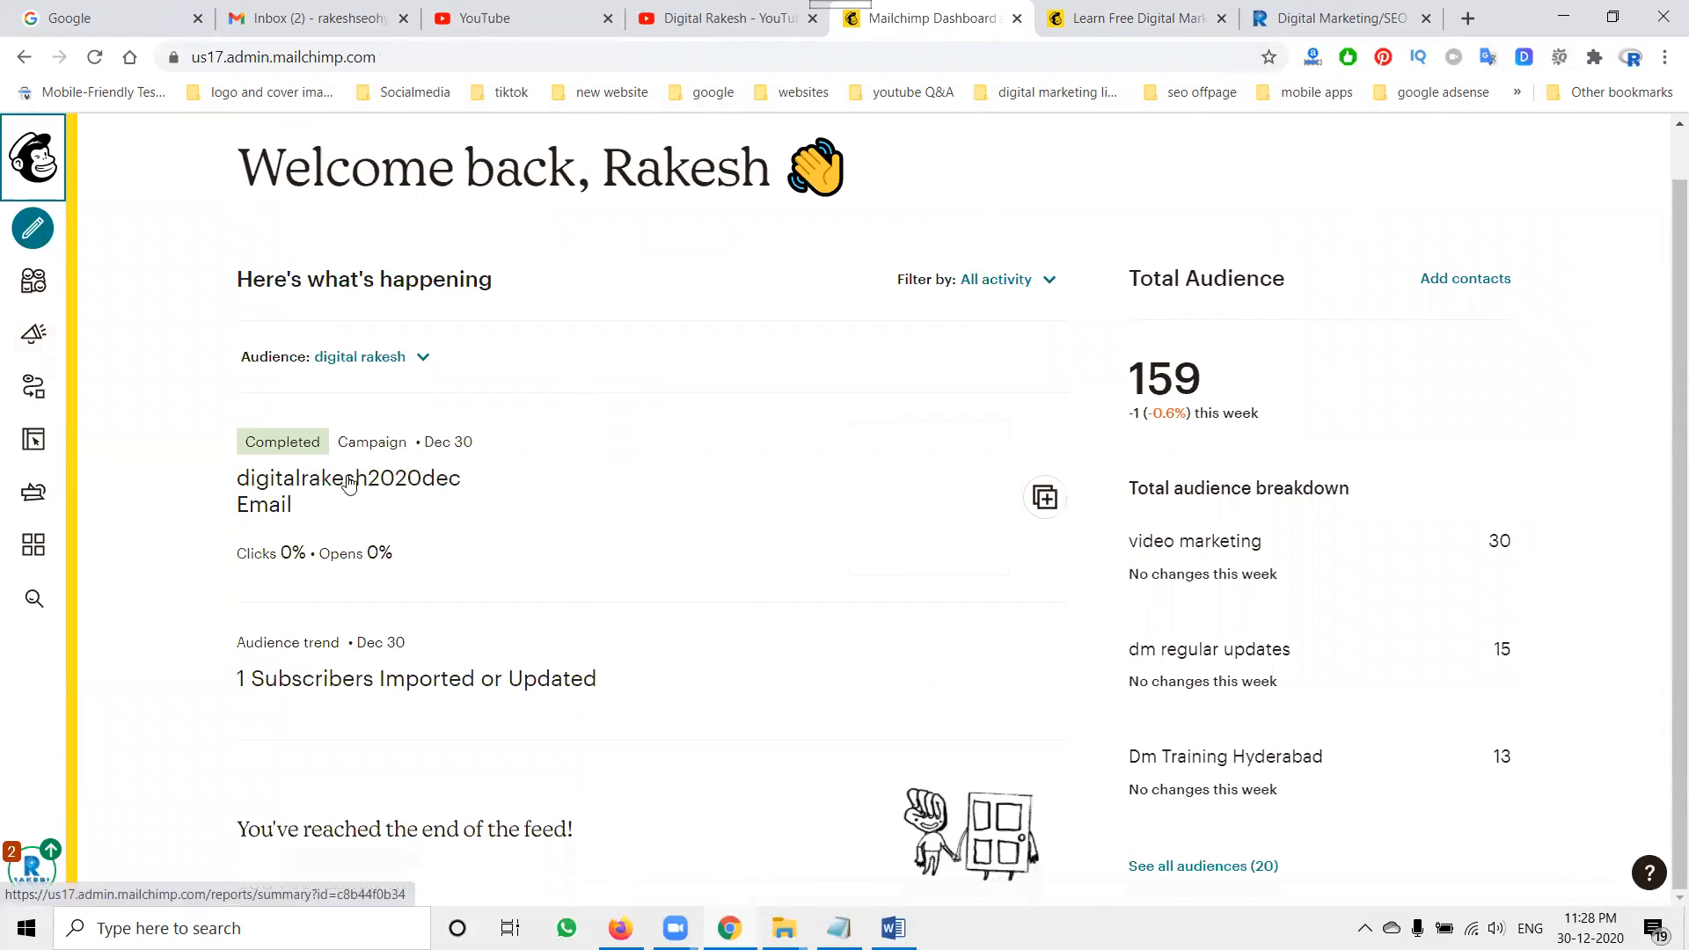
{"action": "left_click", "coordinate": [294, 489]}
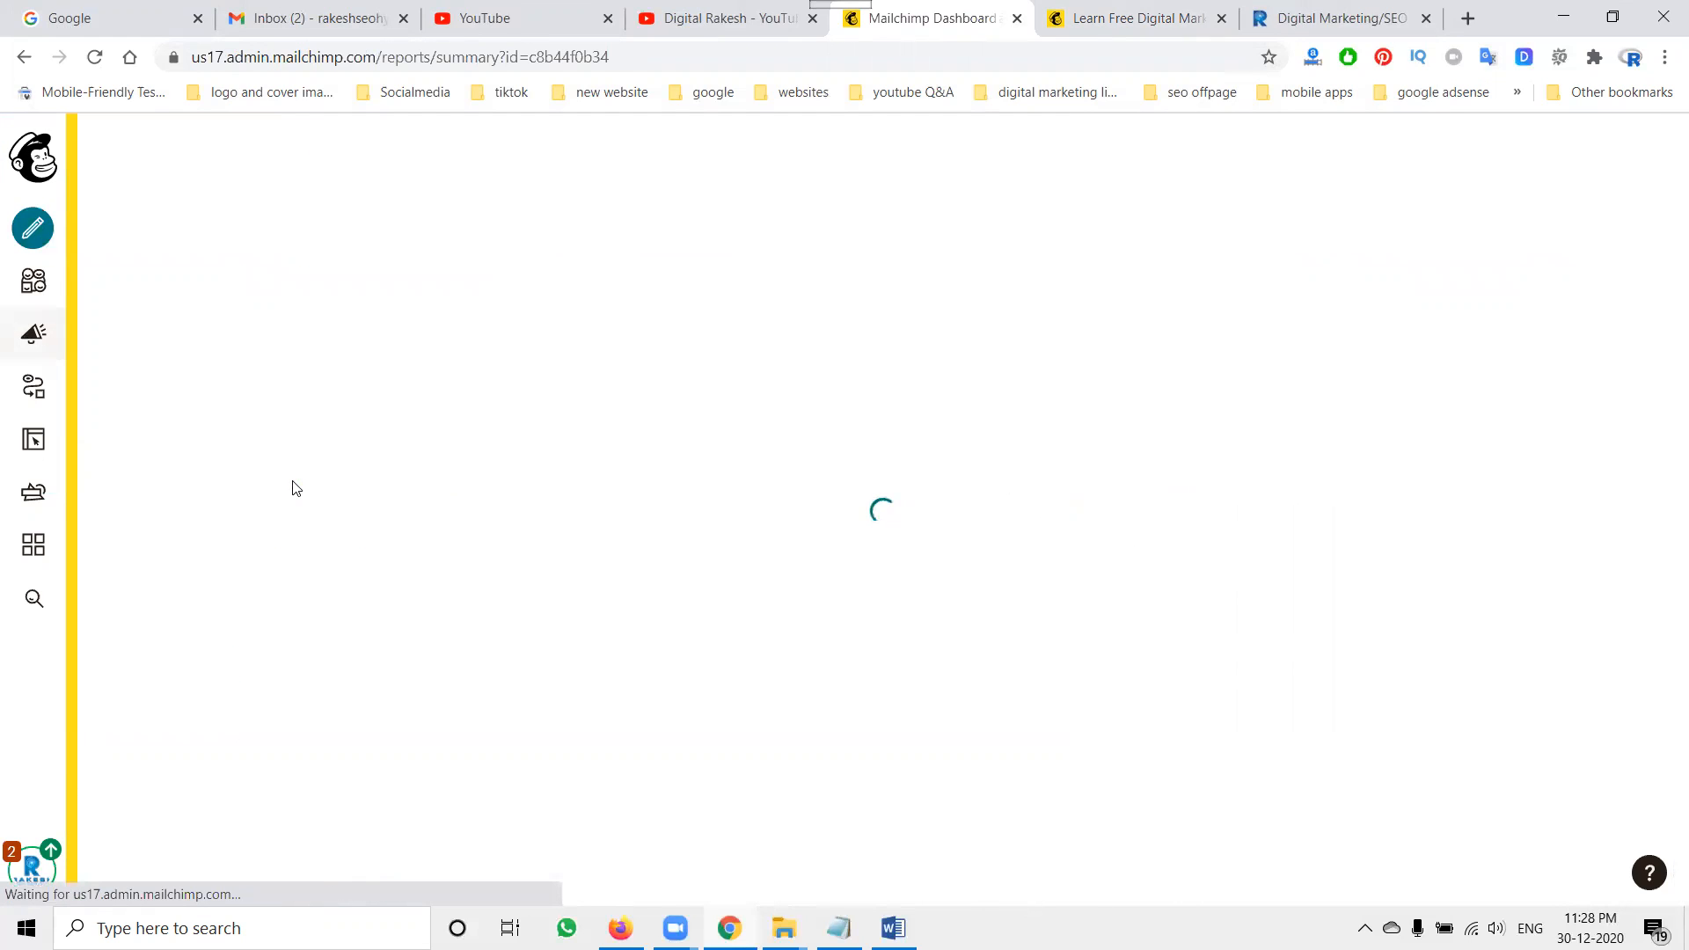
{"action": "scroll", "coordinate": [622, 489], "scroll_direction": "down", "scroll_amount": 3}
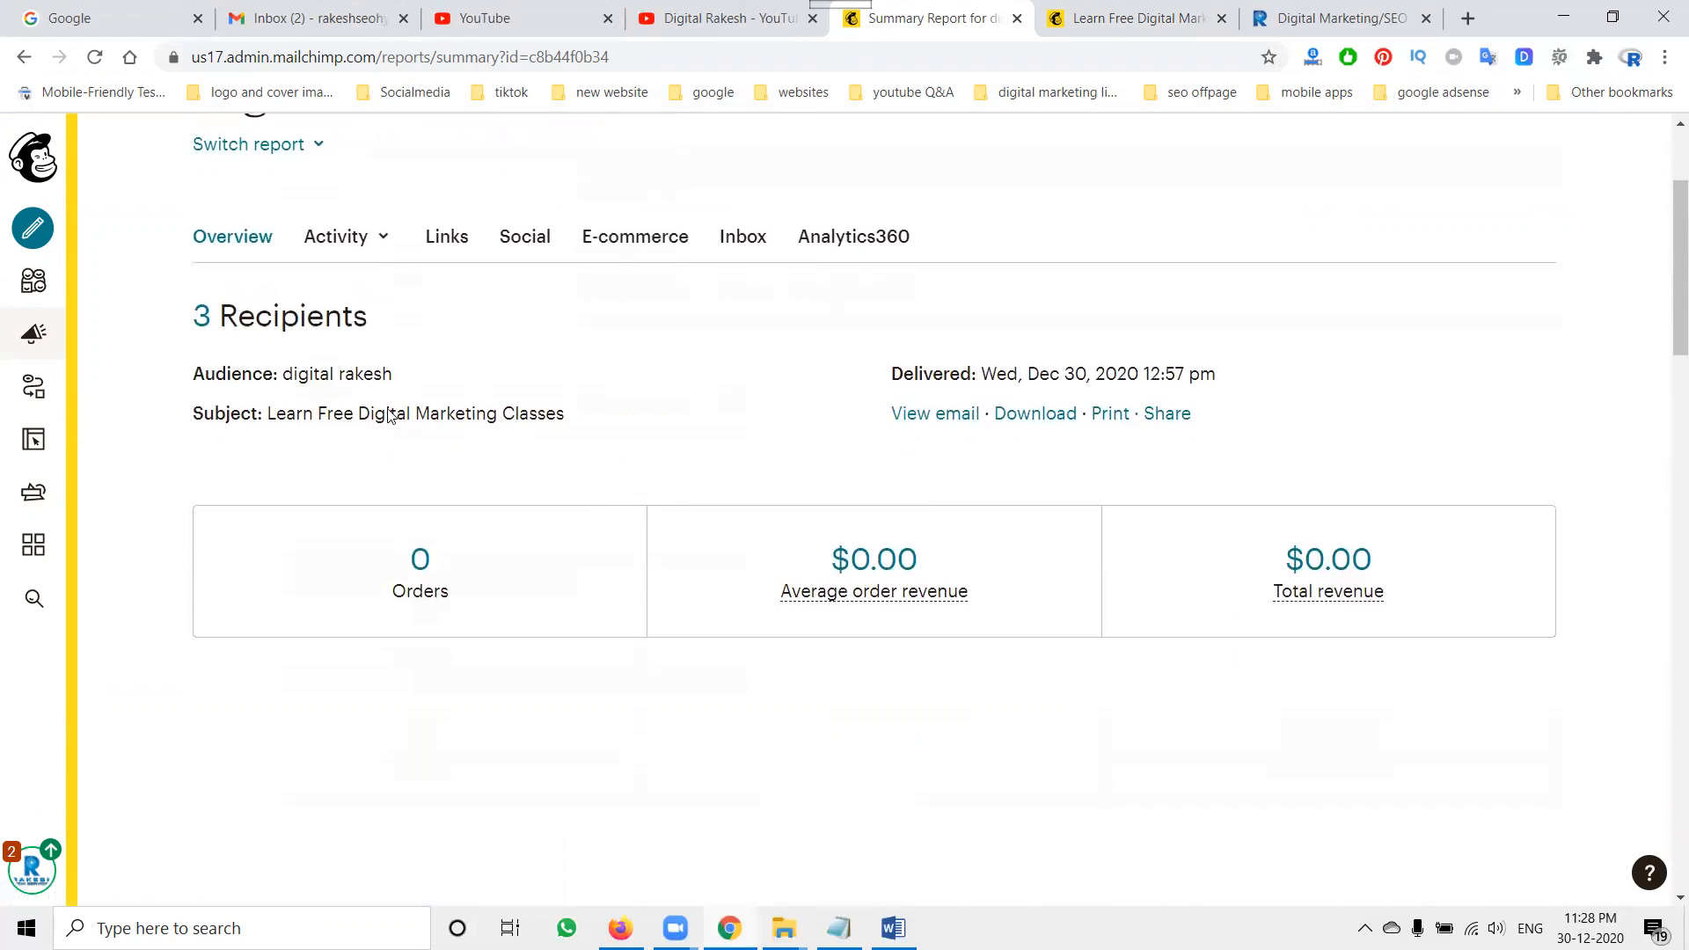
{"action": "scroll", "coordinate": [422, 558], "scroll_direction": "down", "scroll_amount": 3}
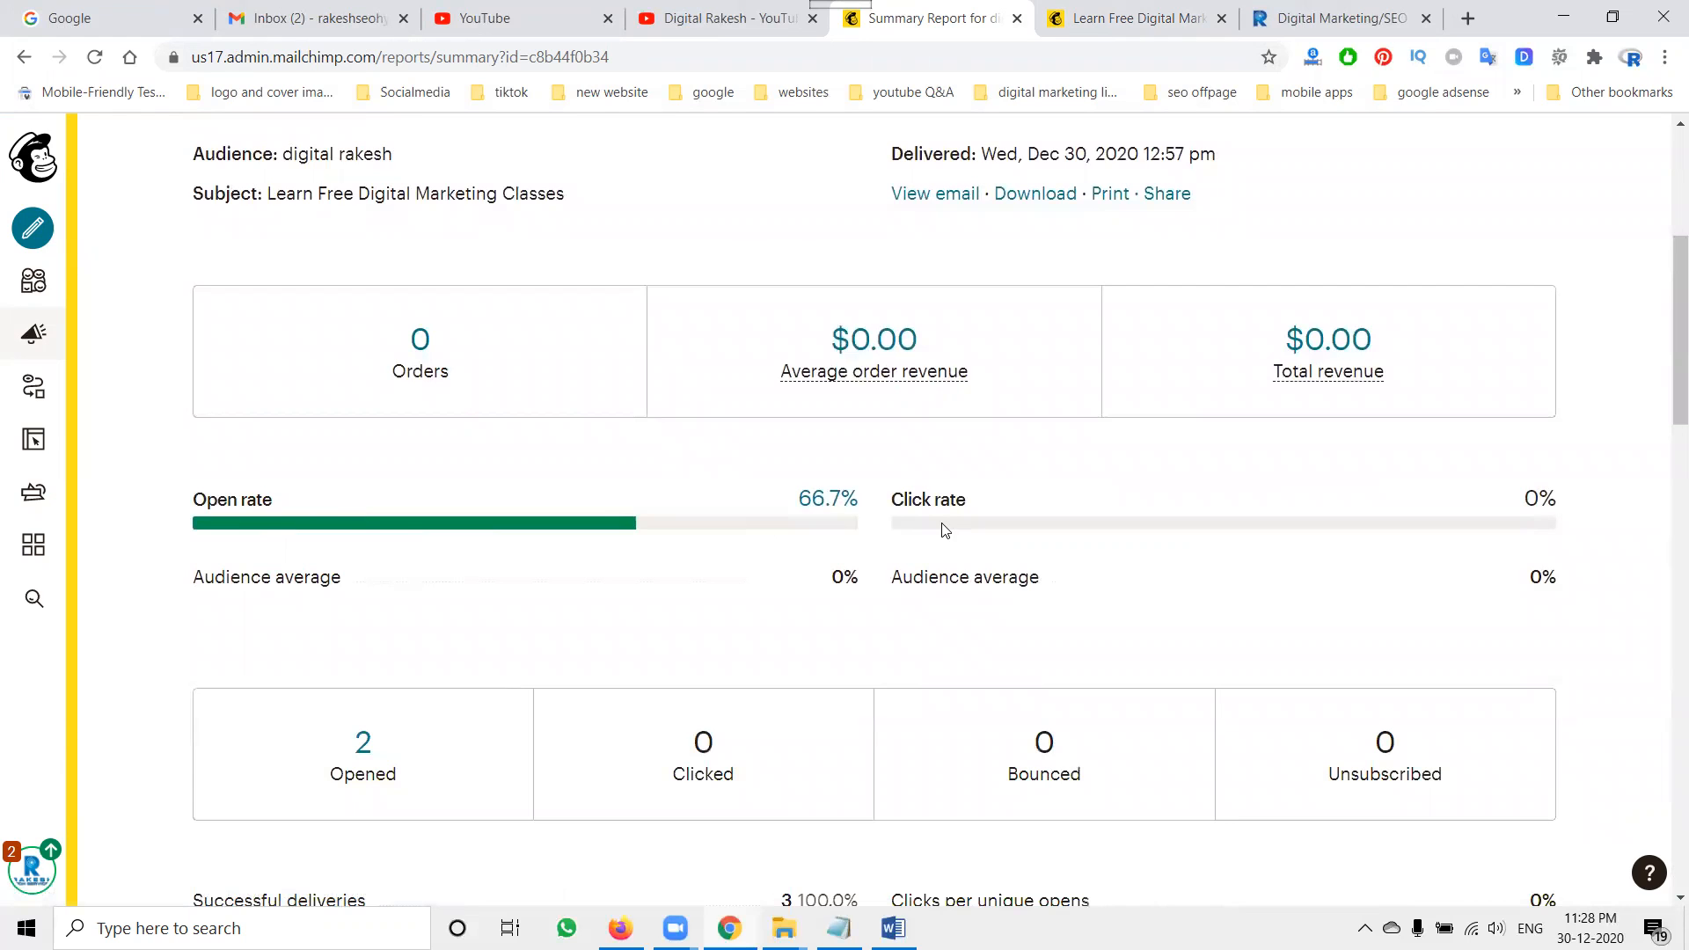
{"action": "scroll", "coordinate": [545, 501], "scroll_direction": "down", "scroll_amount": 4}
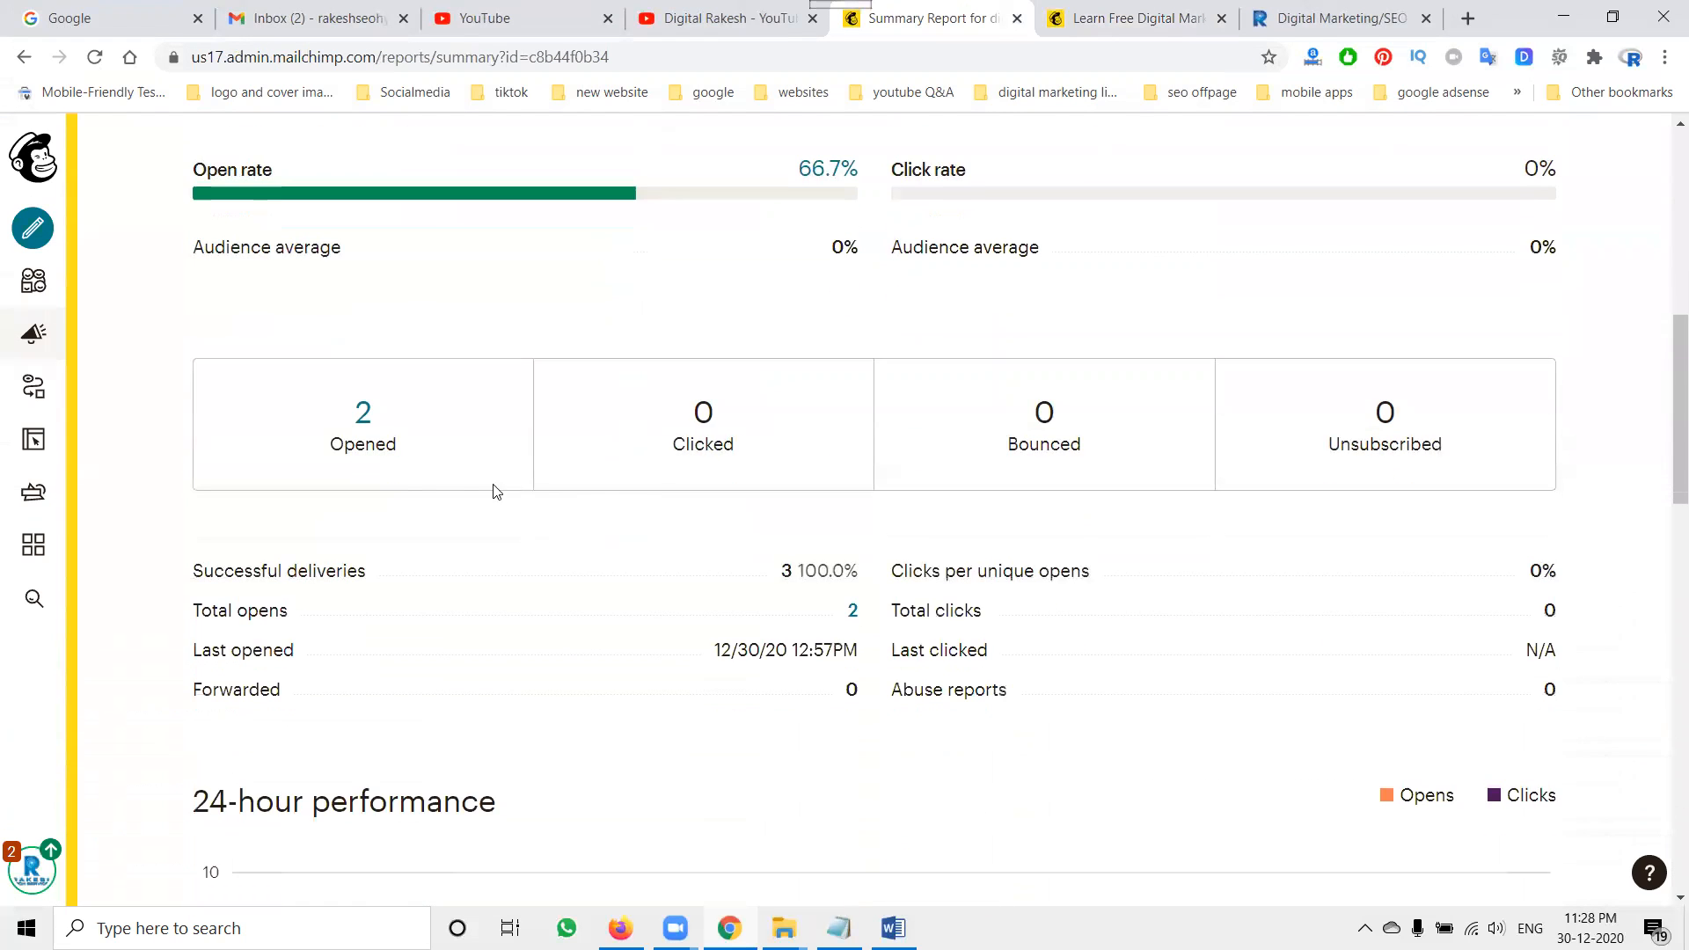
{"action": "scroll", "coordinate": [419, 468], "scroll_direction": "down", "scroll_amount": 7}
{"action": "scroll", "coordinate": [419, 468], "scroll_direction": "down", "scroll_amount": 5}
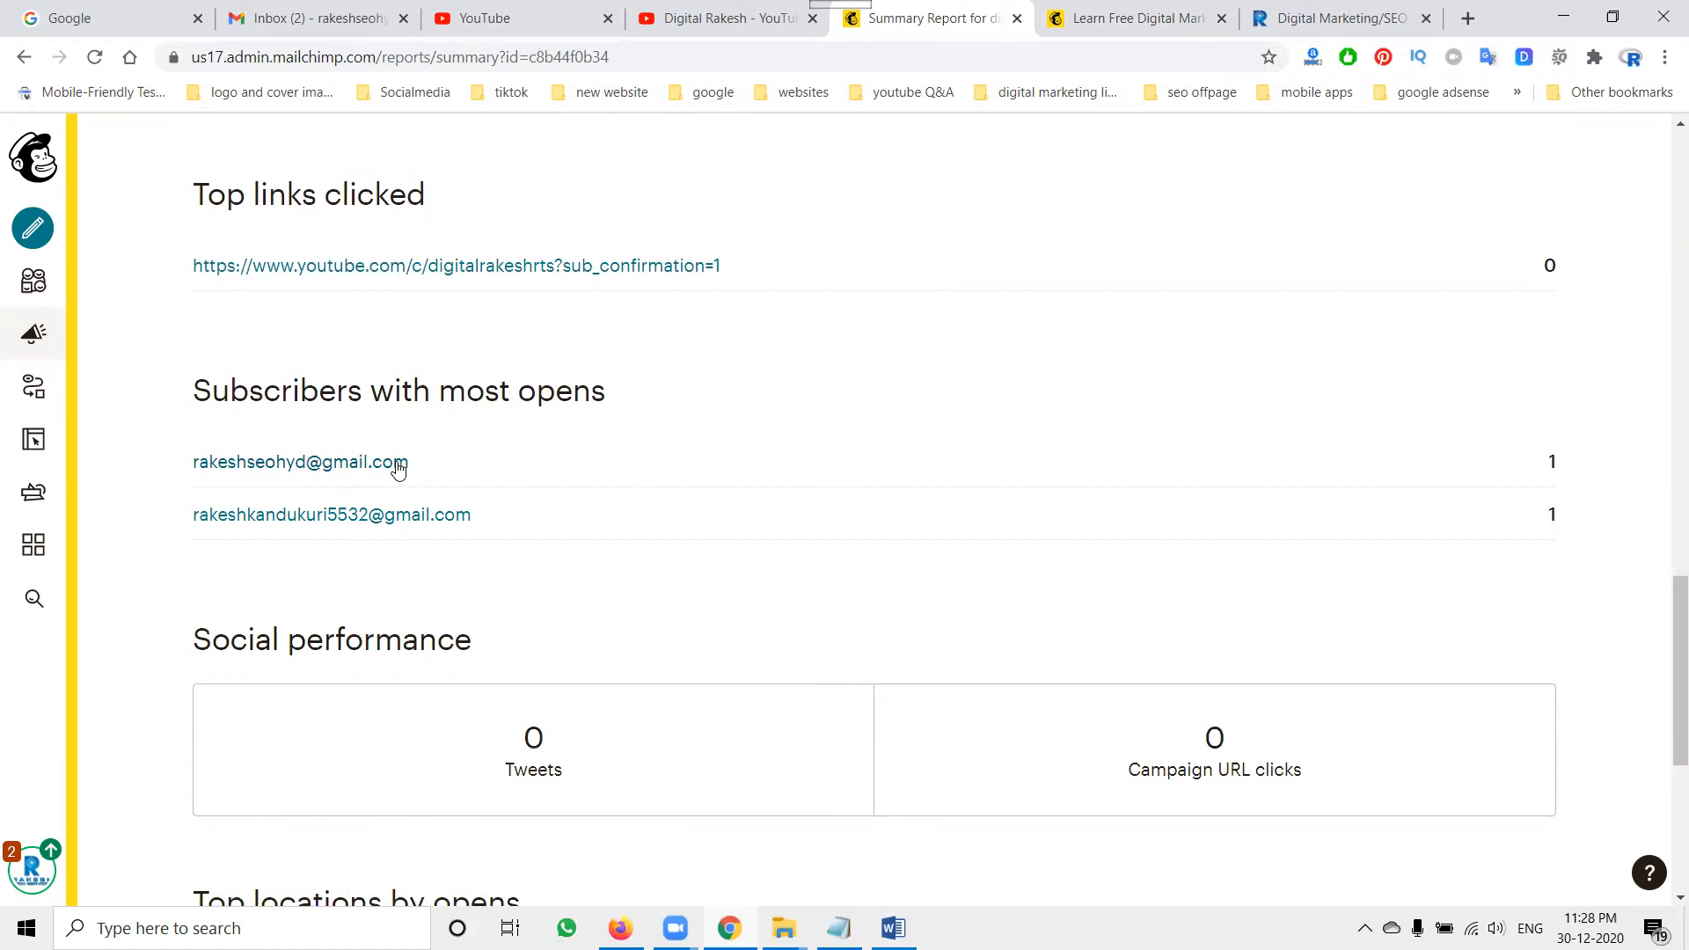
{"action": "scroll", "coordinate": [392, 464], "scroll_direction": "down", "scroll_amount": 2}
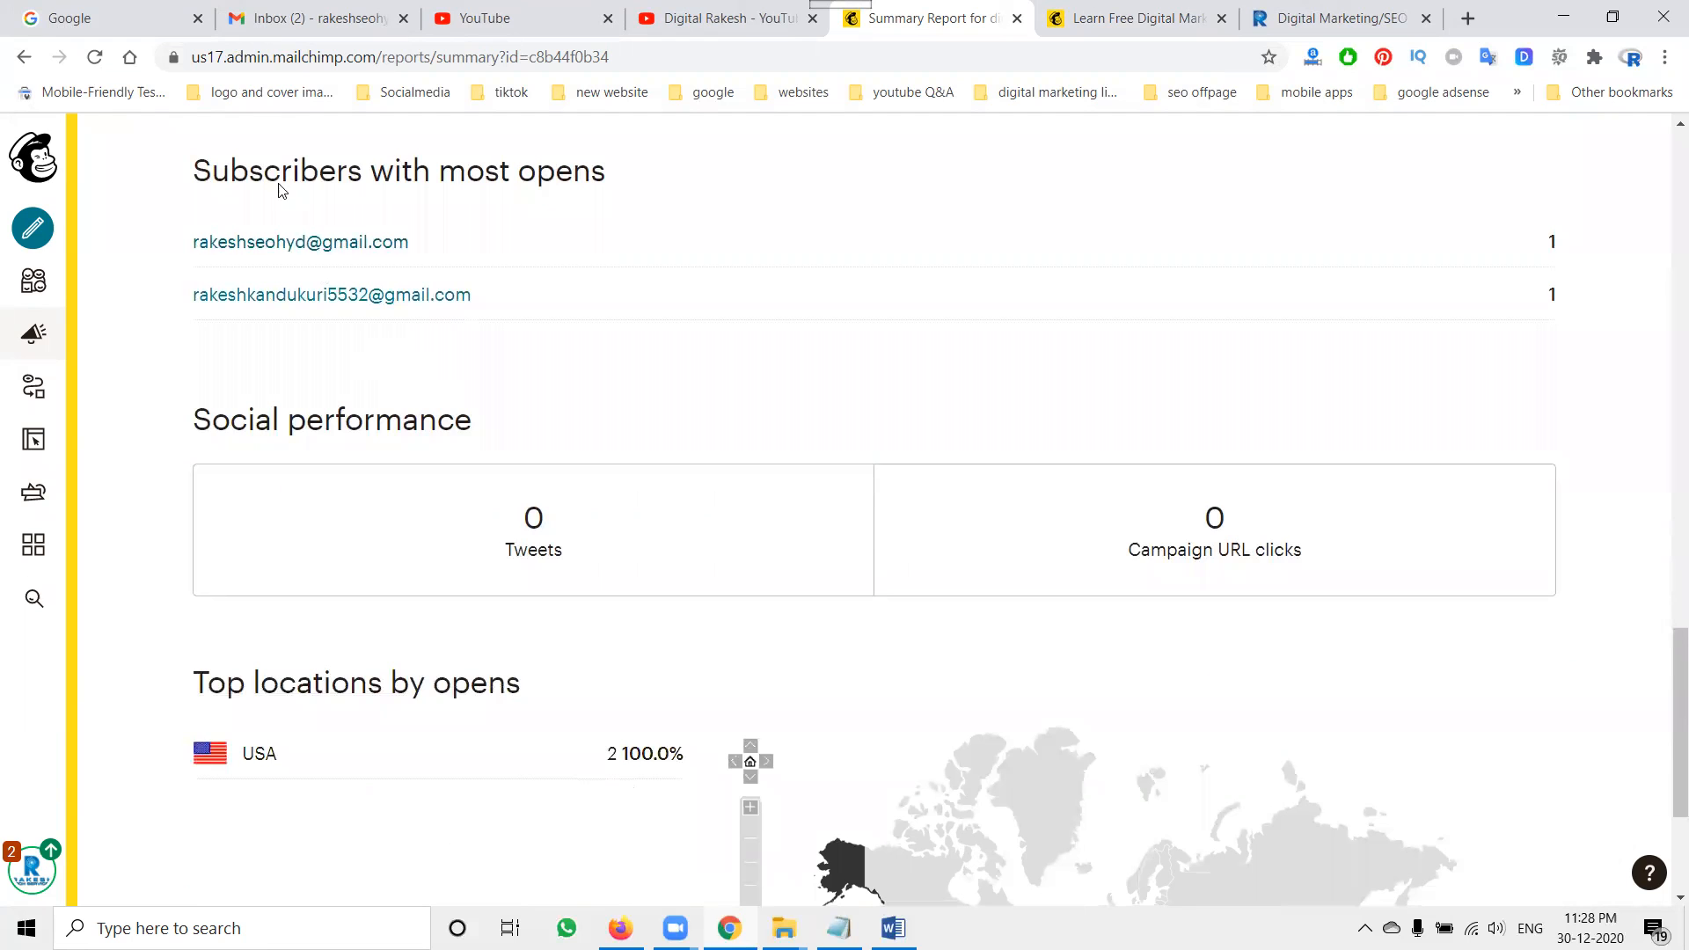
Step: Switch to Gmail and open the received "Learn Free Digital Marketing Classes" email from the Updates category
{"action": "left_click", "coordinate": [280, 18]}
{"action": "left_click", "coordinate": [1042, 280]}
{"action": "left_click", "coordinate": [636, 326]}
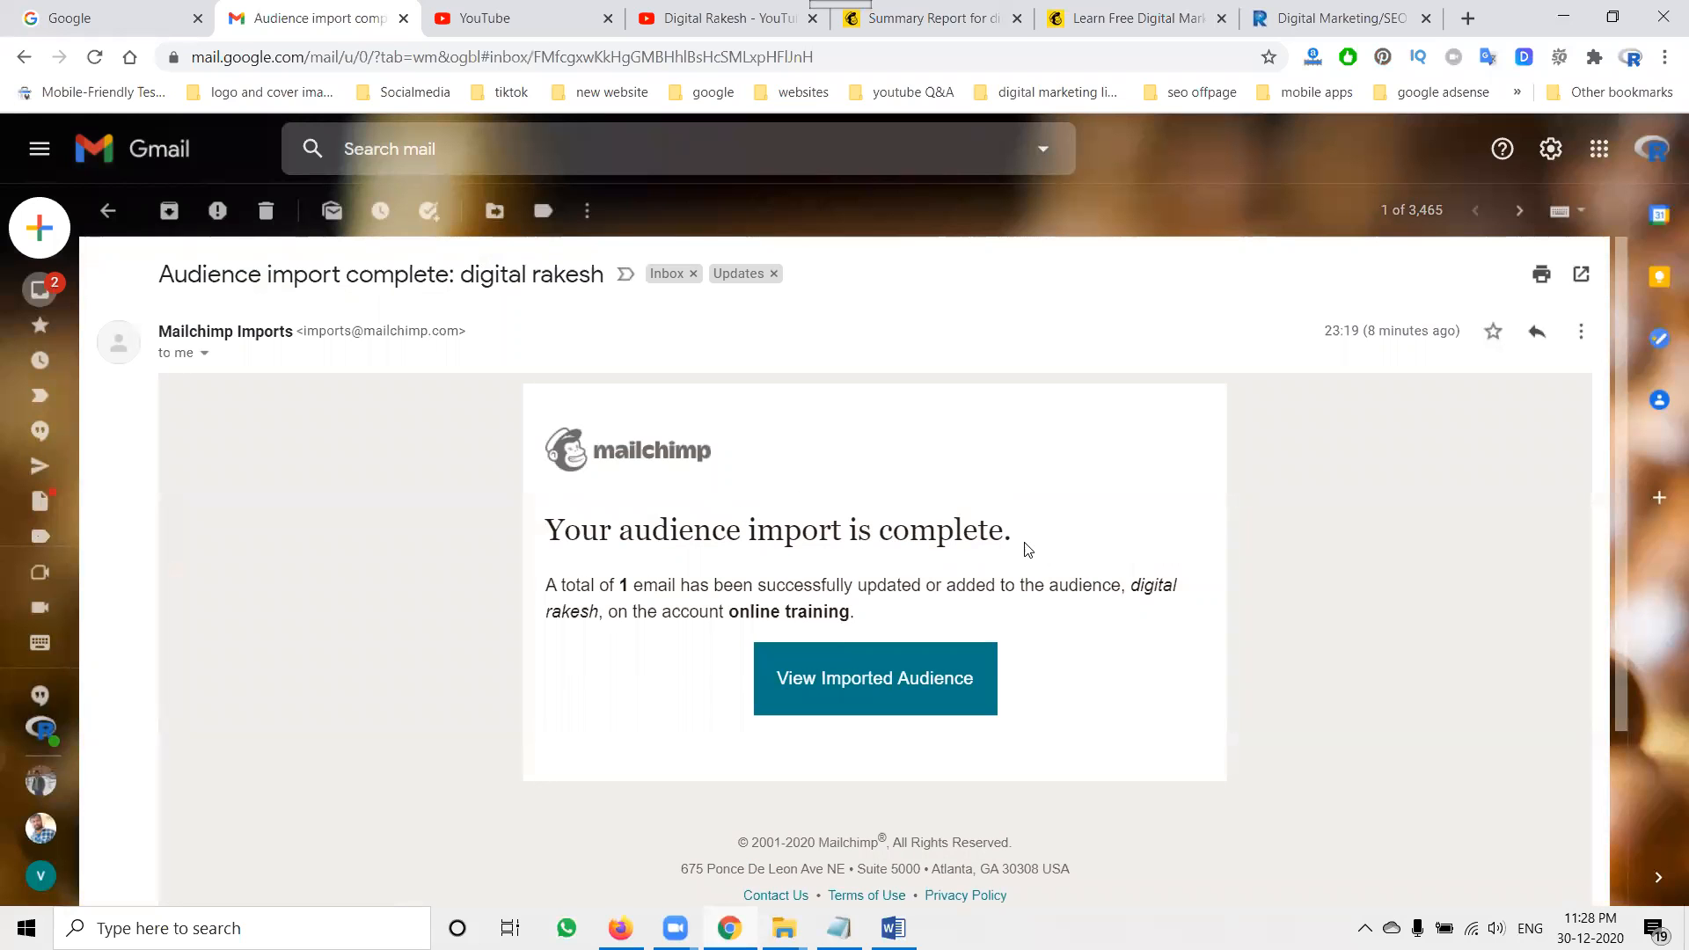
{"action": "left_click", "coordinate": [41, 297]}
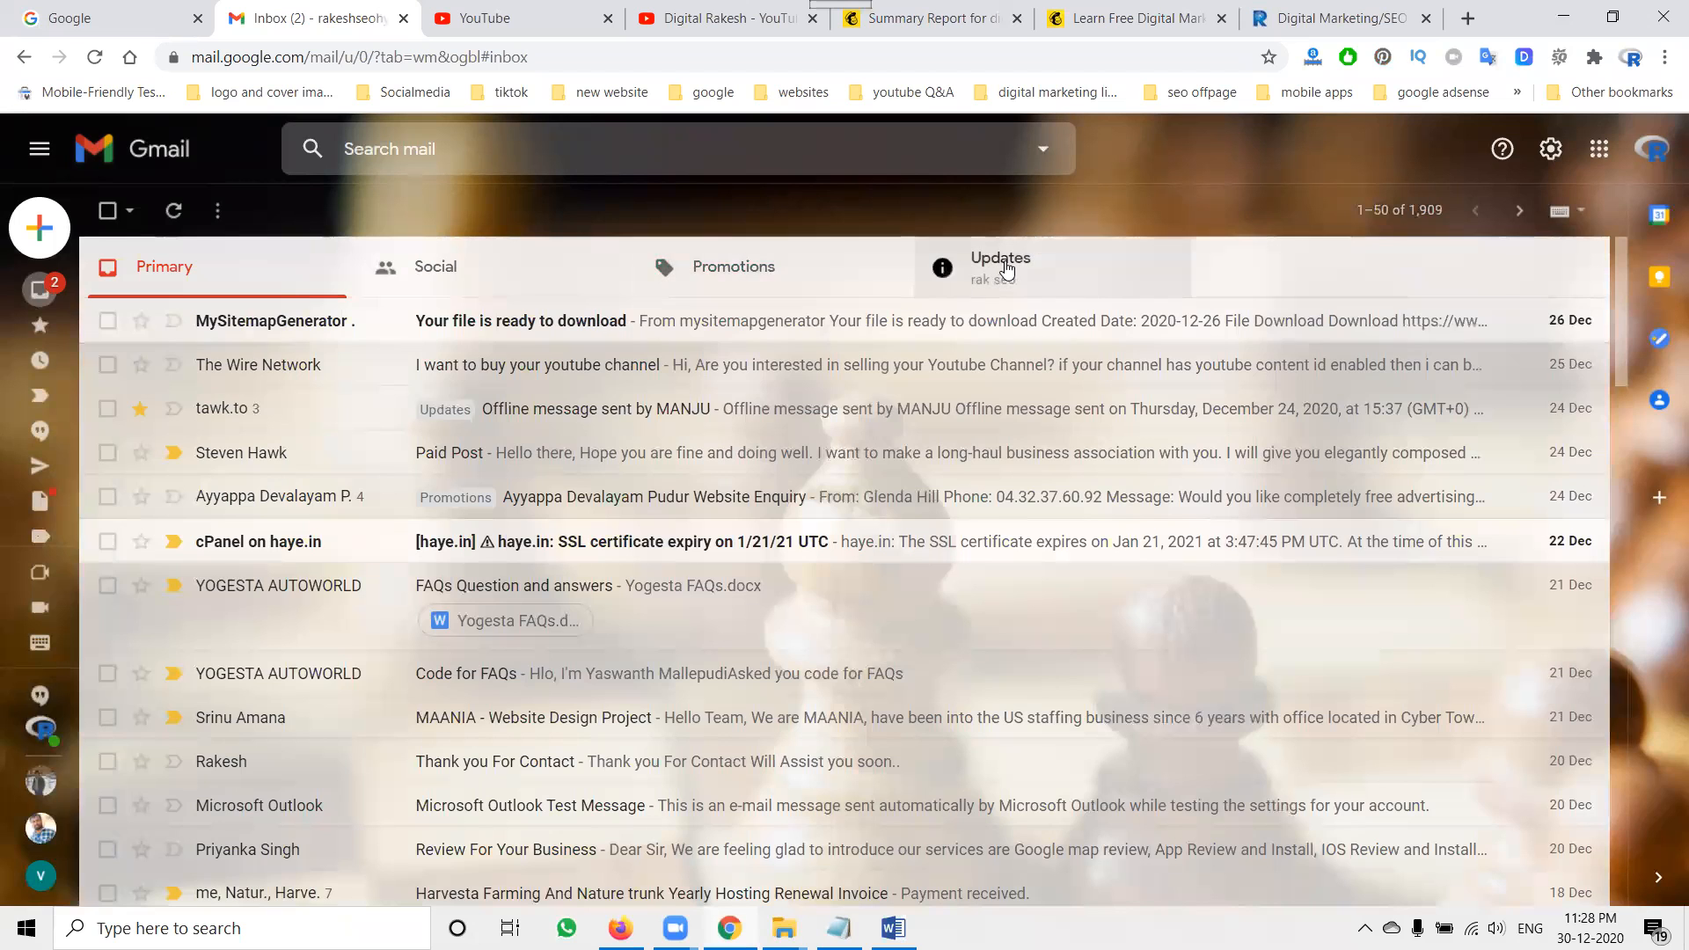
{"action": "left_click", "coordinate": [997, 268]}
{"action": "left_click", "coordinate": [585, 327]}
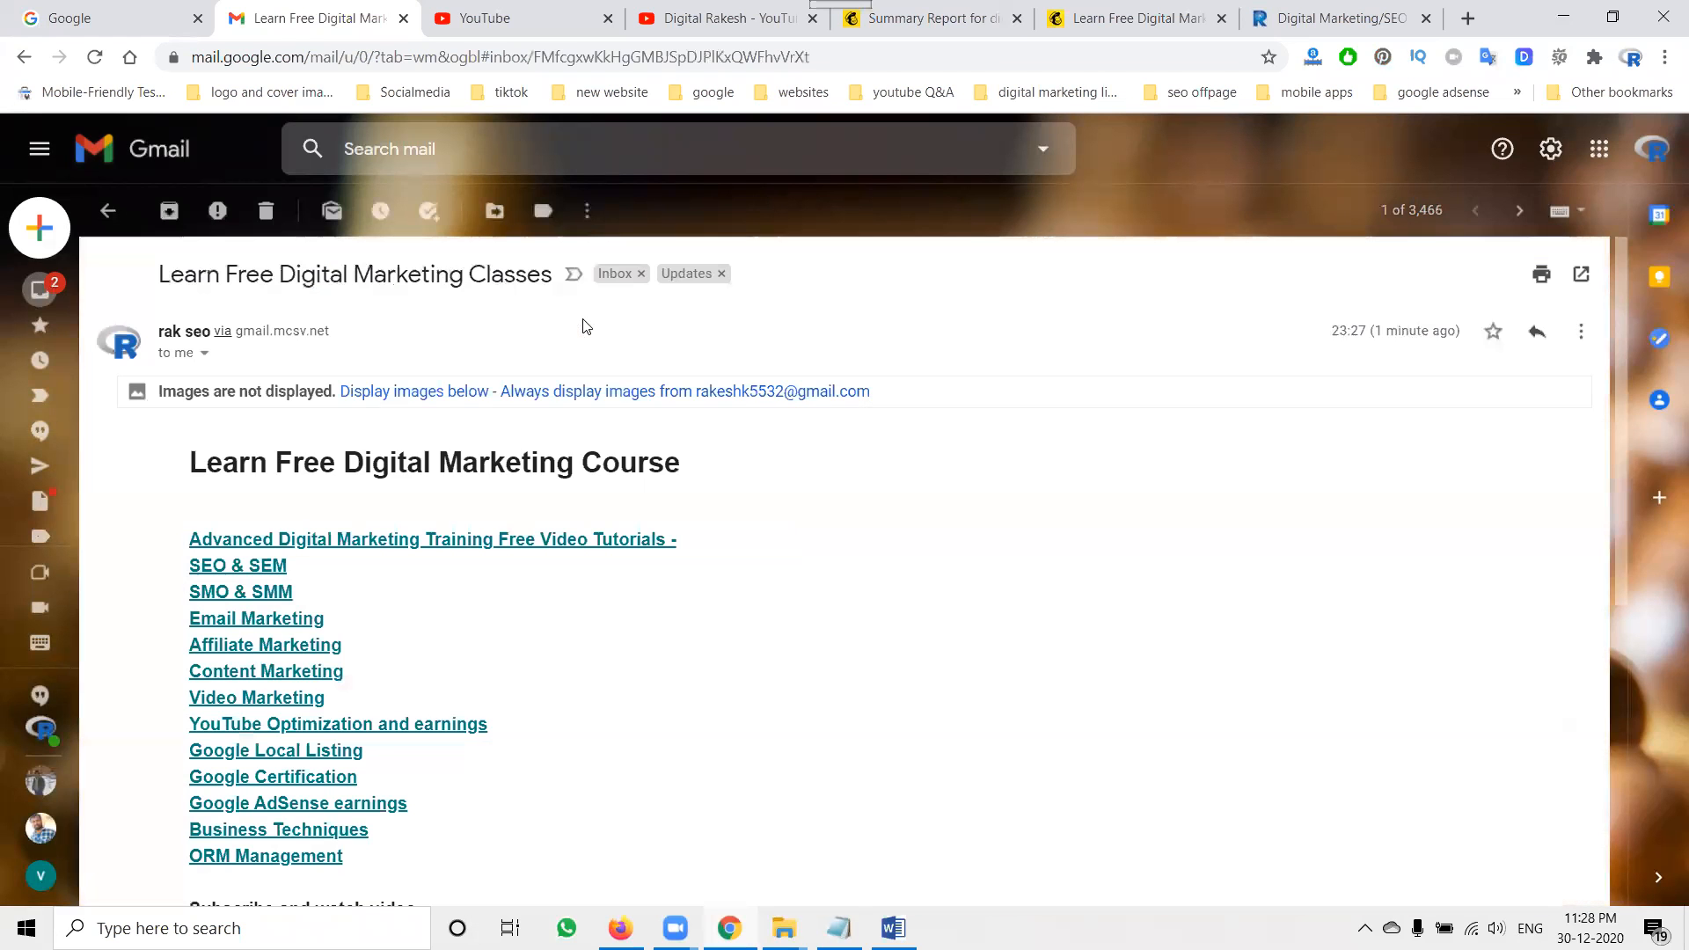
Step: Look through the received "Learn Free Digital Marketing Classes" email and display its blocked images
{"action": "scroll", "coordinate": [622, 463], "scroll_direction": "down", "scroll_amount": 6}
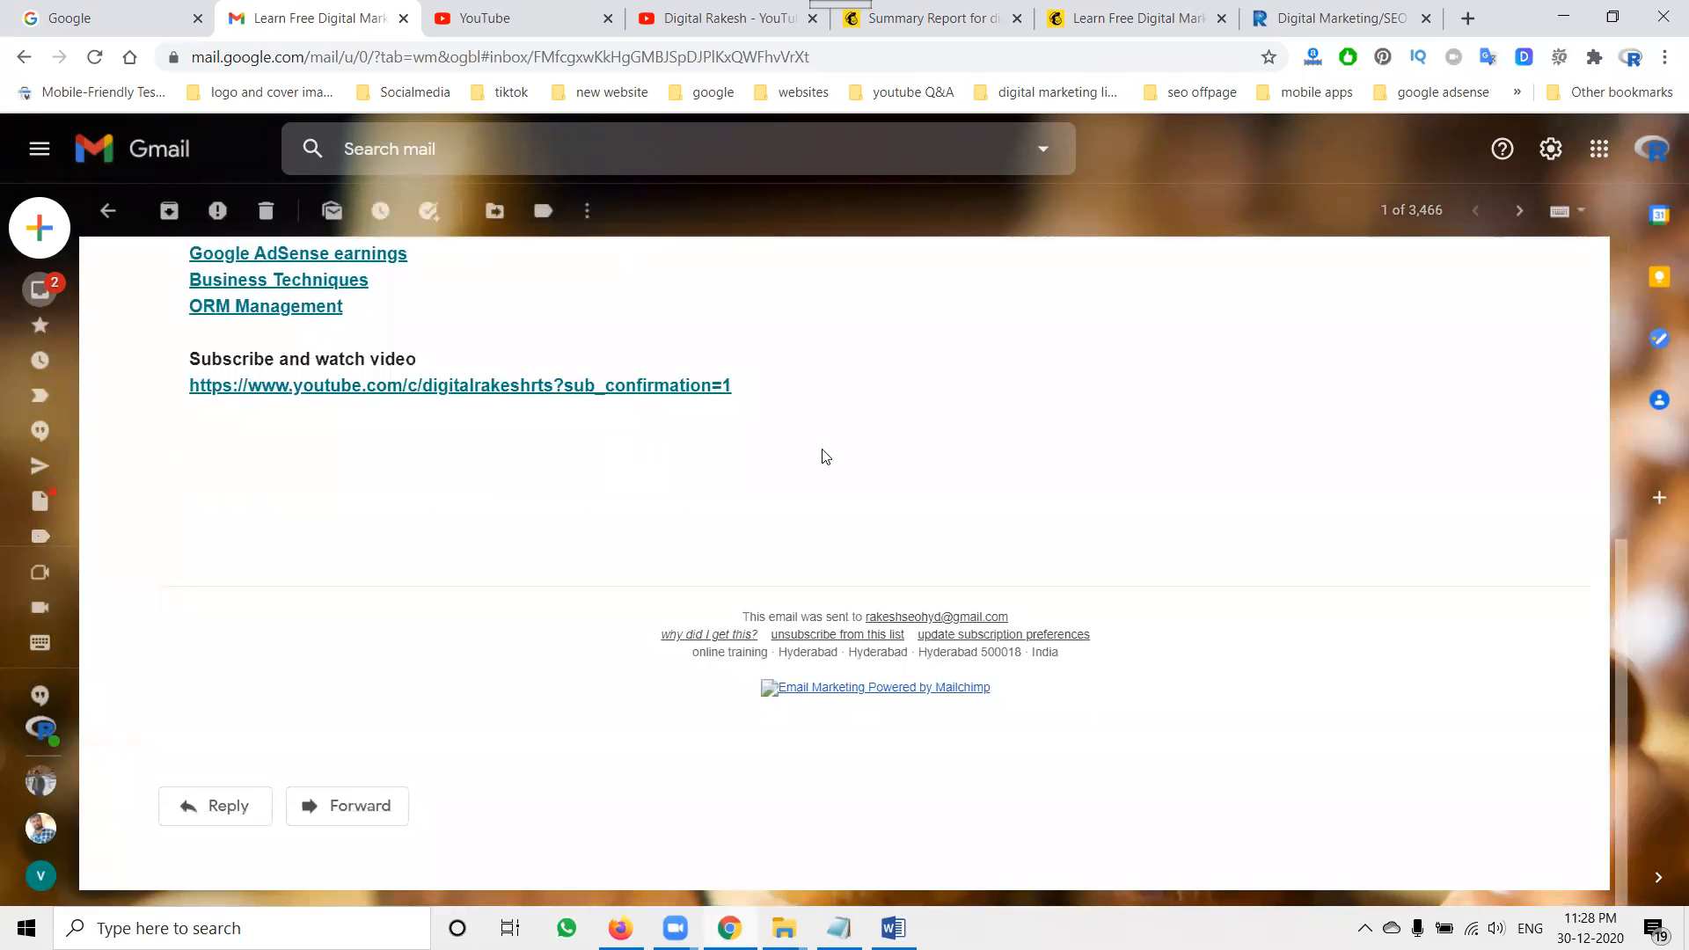
{"action": "scroll", "coordinate": [844, 461], "scroll_direction": "up", "scroll_amount": 5}
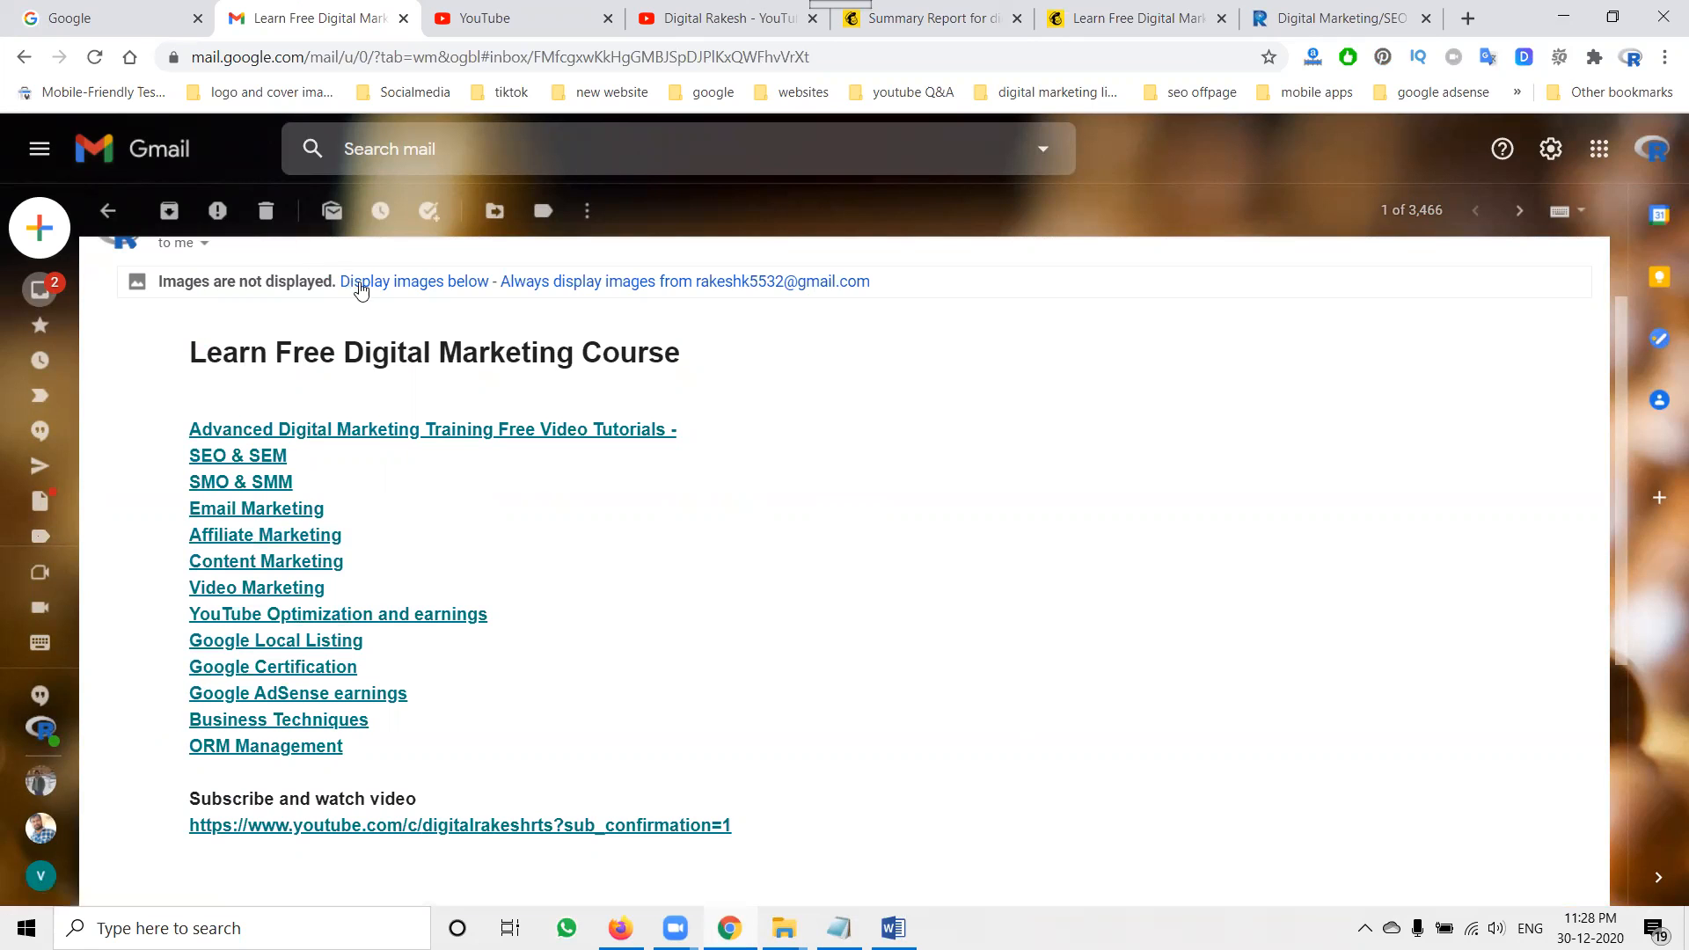
{"action": "left_click", "coordinate": [393, 282]}
{"action": "scroll", "coordinate": [694, 437], "scroll_direction": "down", "scroll_amount": 4}
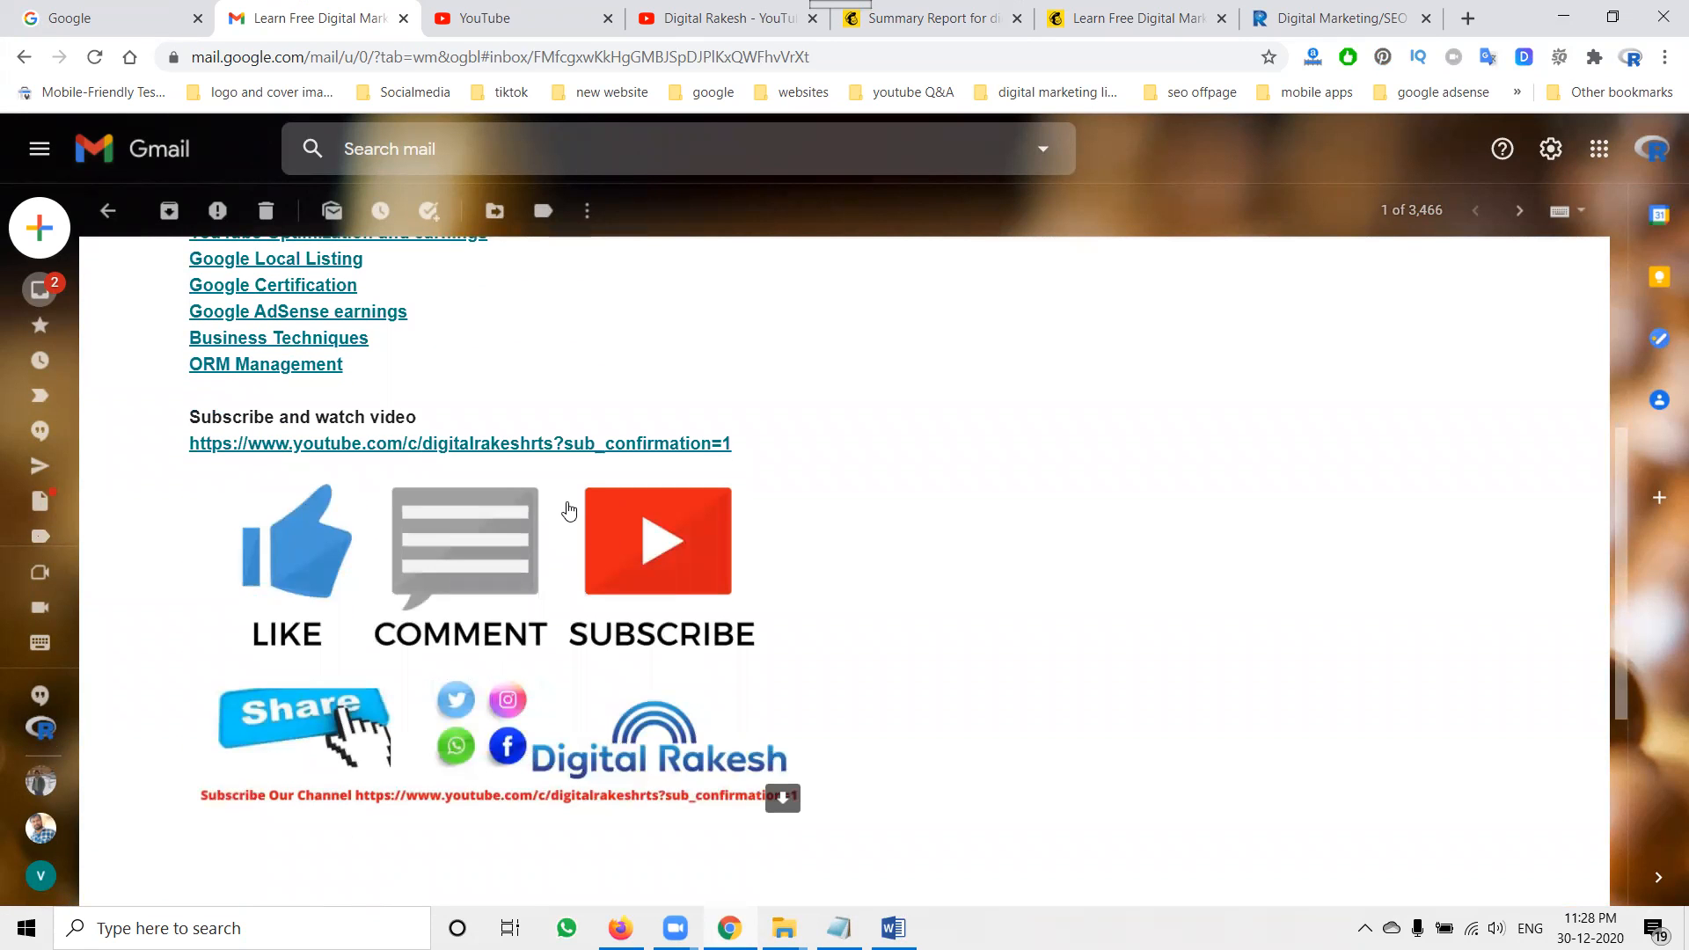
Step: Test the YouTube channel link under "Subscribe and watch video" in the email, and close the opened channel page without subscribing
{"action": "scroll", "coordinate": [565, 504], "scroll_direction": "up", "scroll_amount": 4}
{"action": "left_click", "coordinate": [563, 774]}
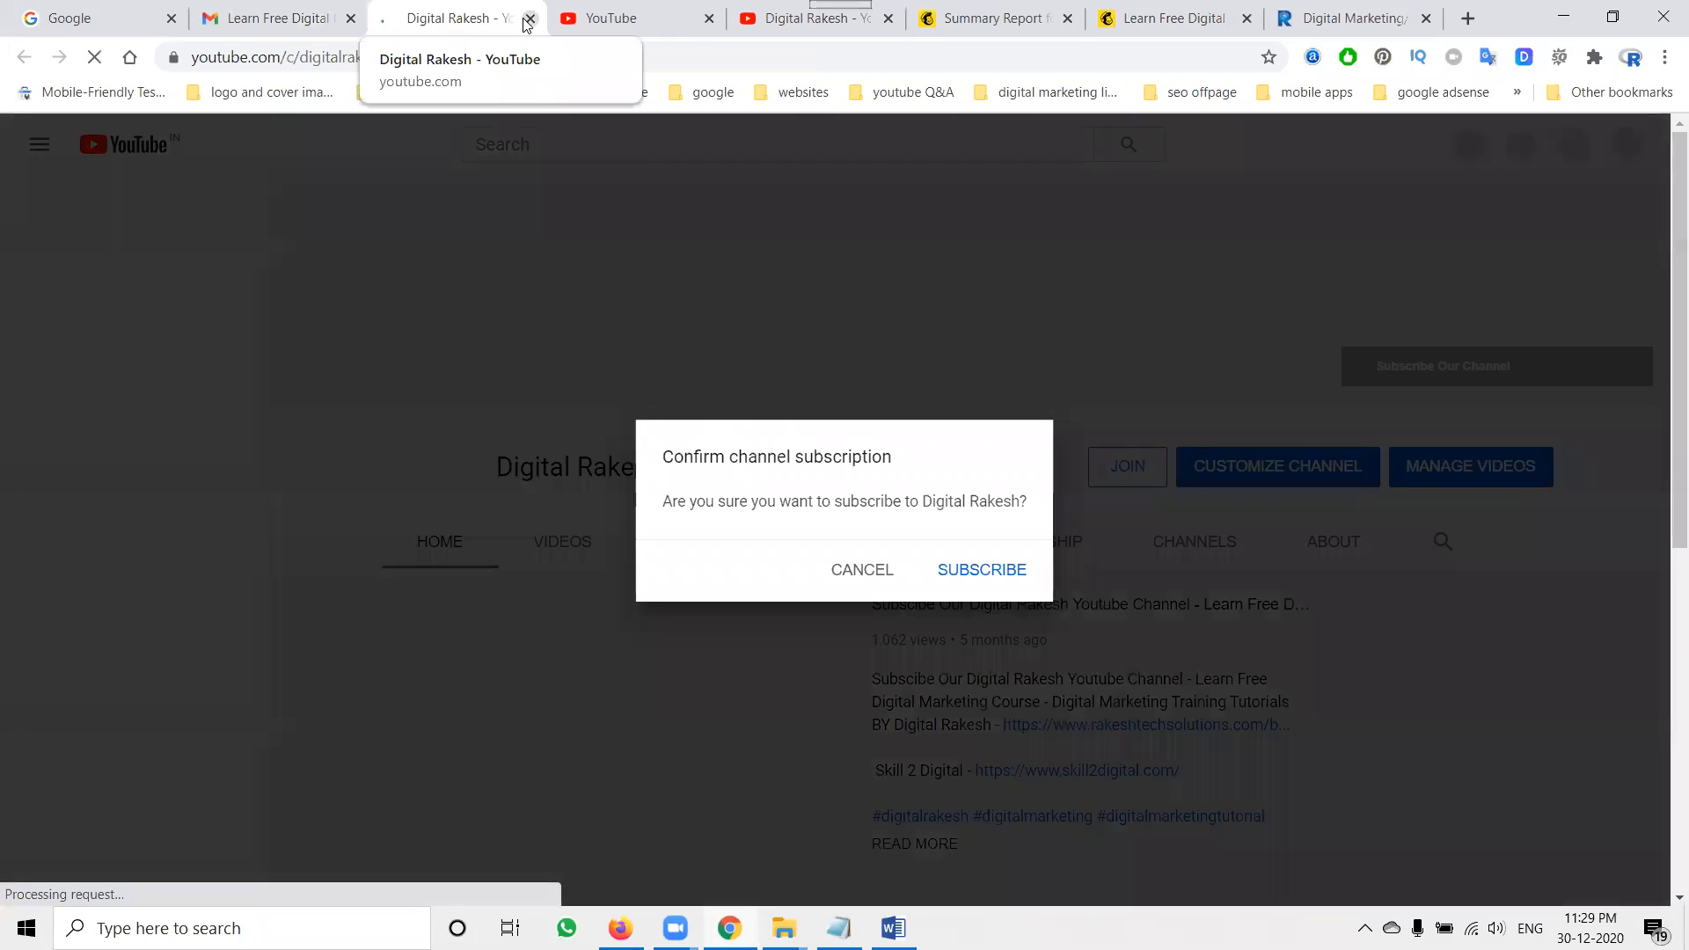
{"action": "left_click", "coordinate": [527, 19]}
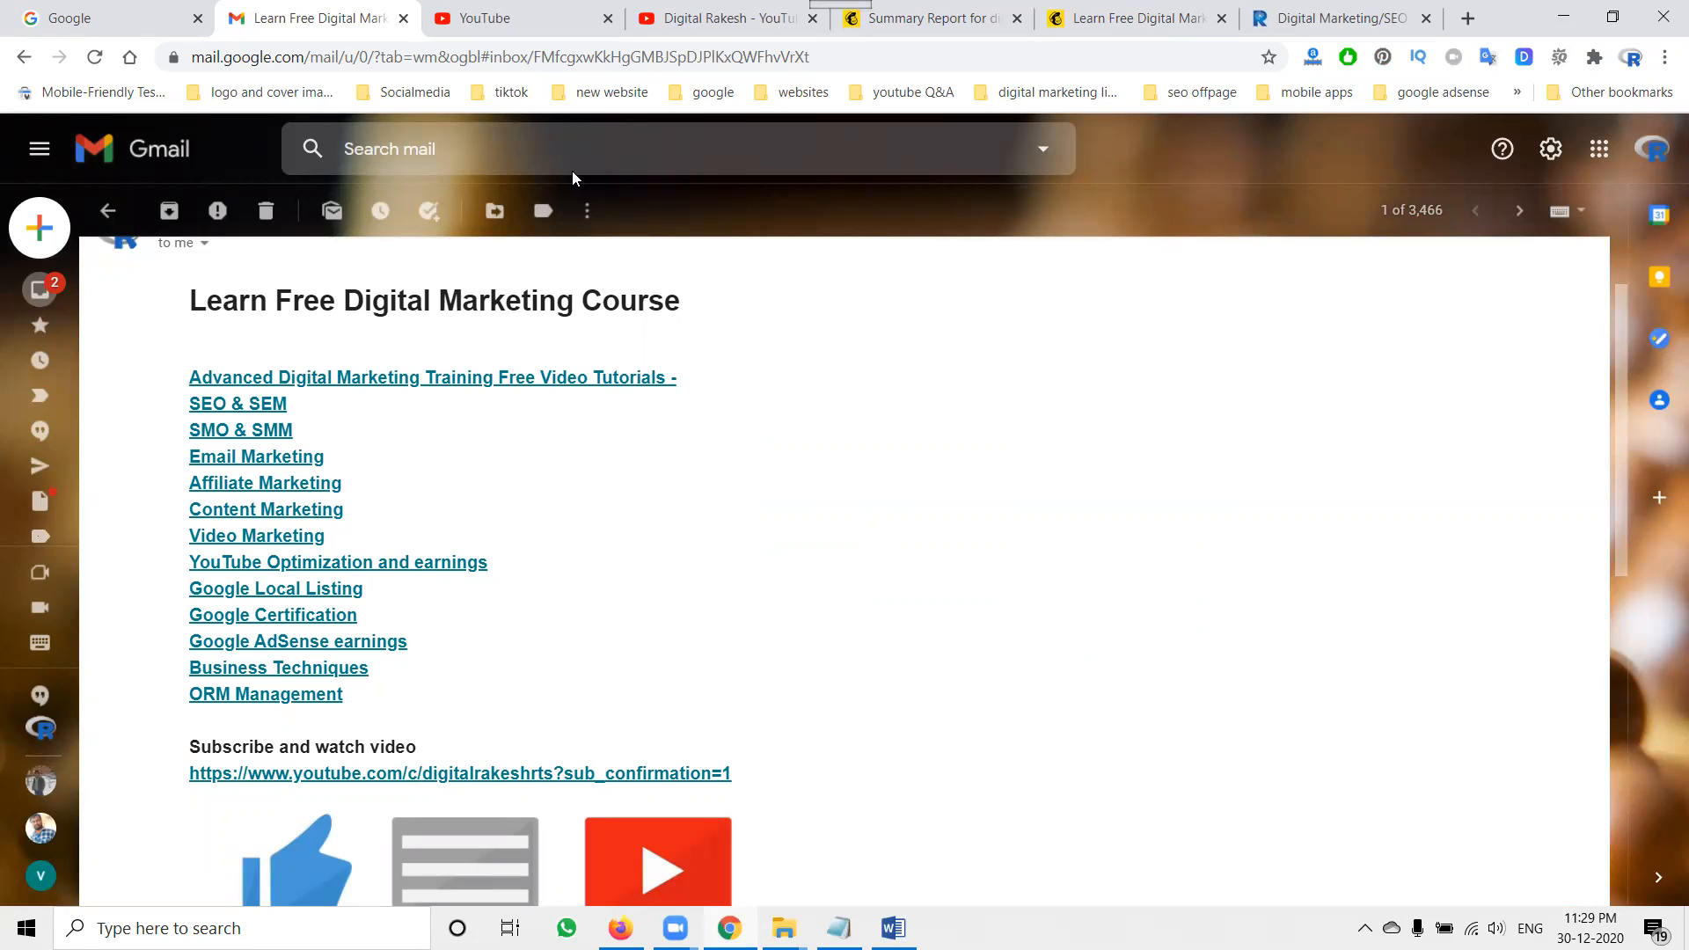
Step: Switch to the Mailchimp summary report, reload it, and examine the updated open and click rates, top links, subscriber opens and locations
{"action": "left_click", "coordinate": [932, 18]}
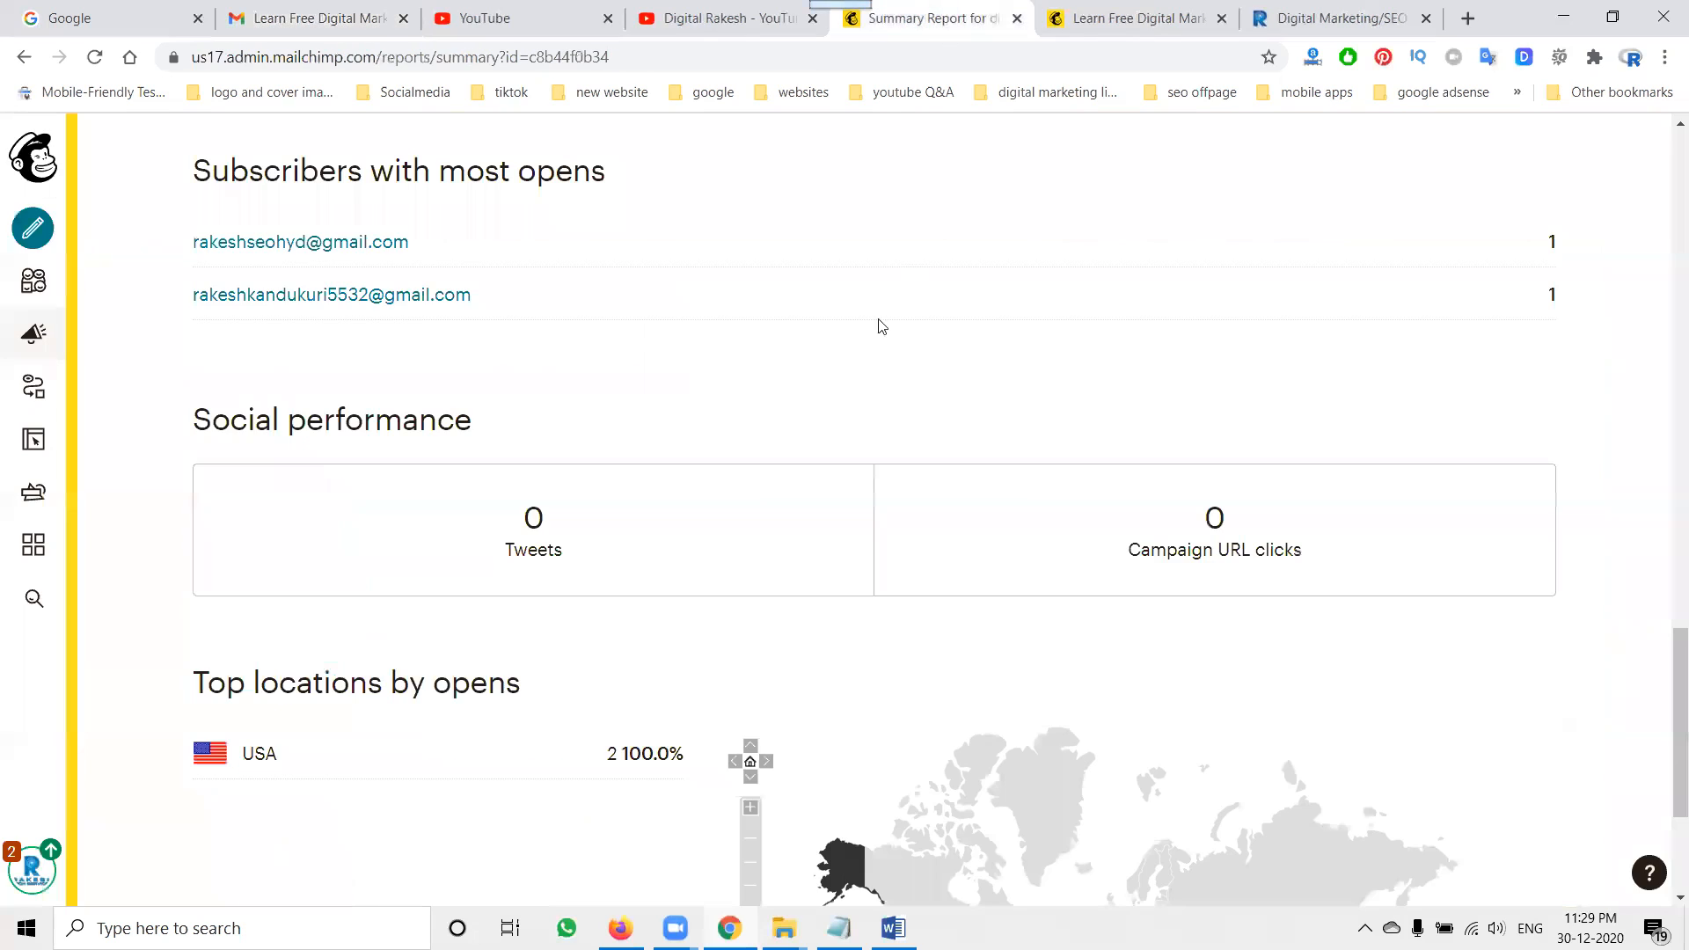
{"action": "left_click", "coordinate": [94, 56]}
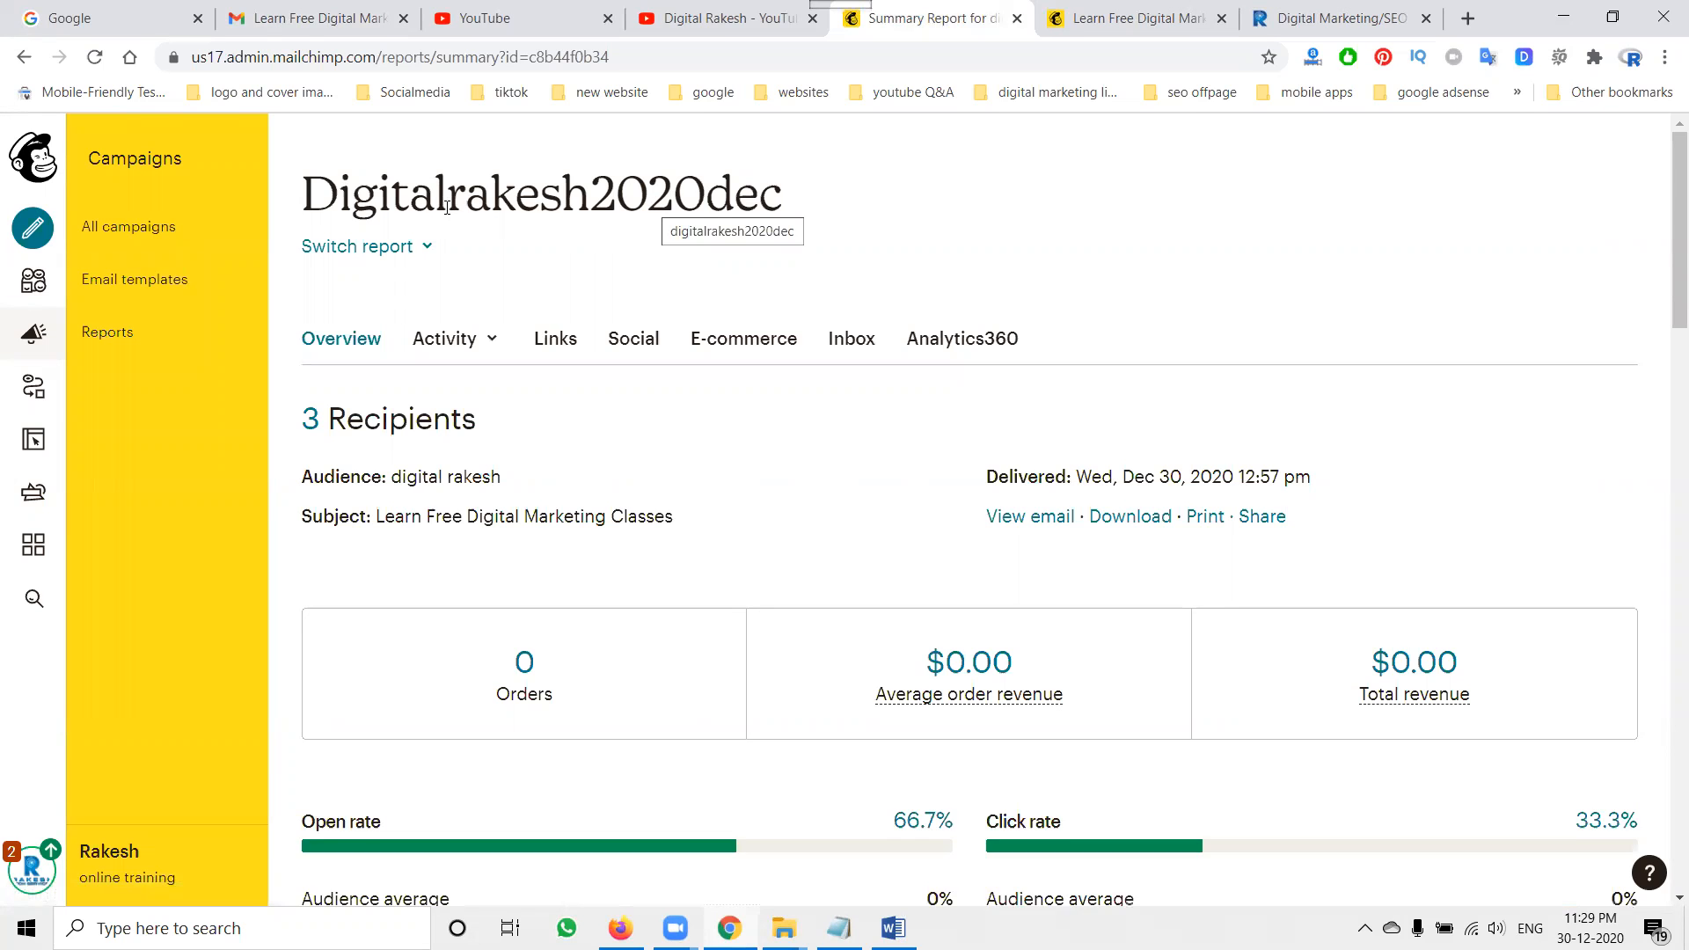
{"action": "scroll", "coordinate": [652, 203], "scroll_direction": "down", "scroll_amount": 5}
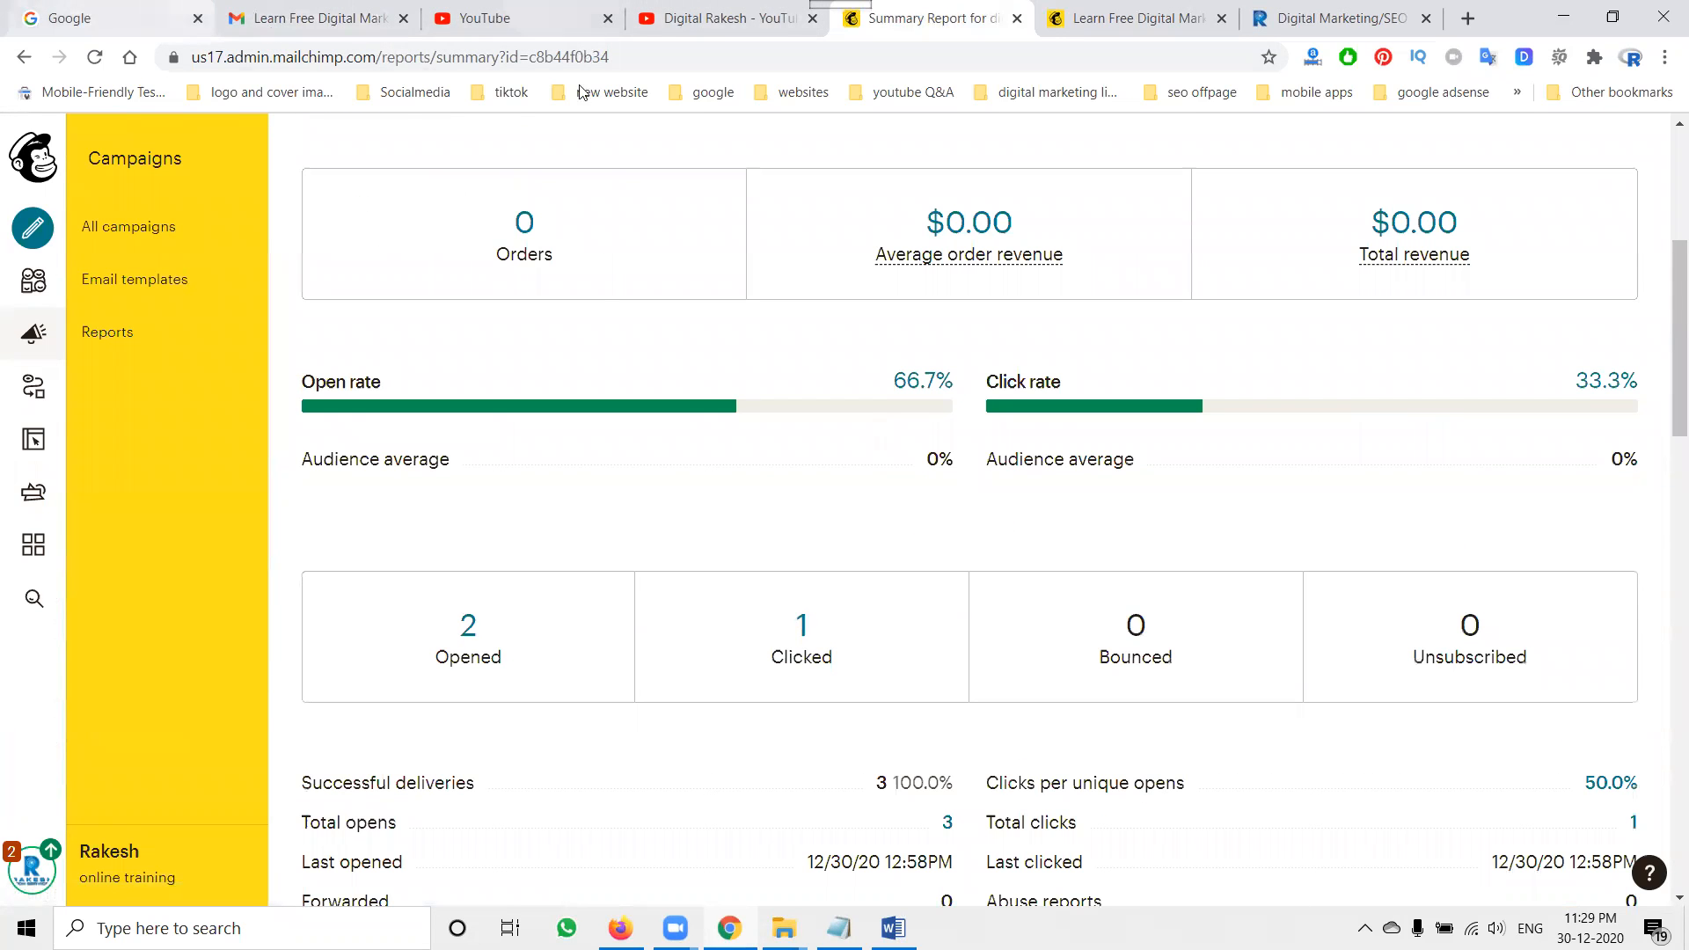
{"action": "scroll", "coordinate": [634, 325], "scroll_direction": "down", "scroll_amount": 6}
{"action": "scroll", "coordinate": [638, 328], "scroll_direction": "down", "scroll_amount": 7}
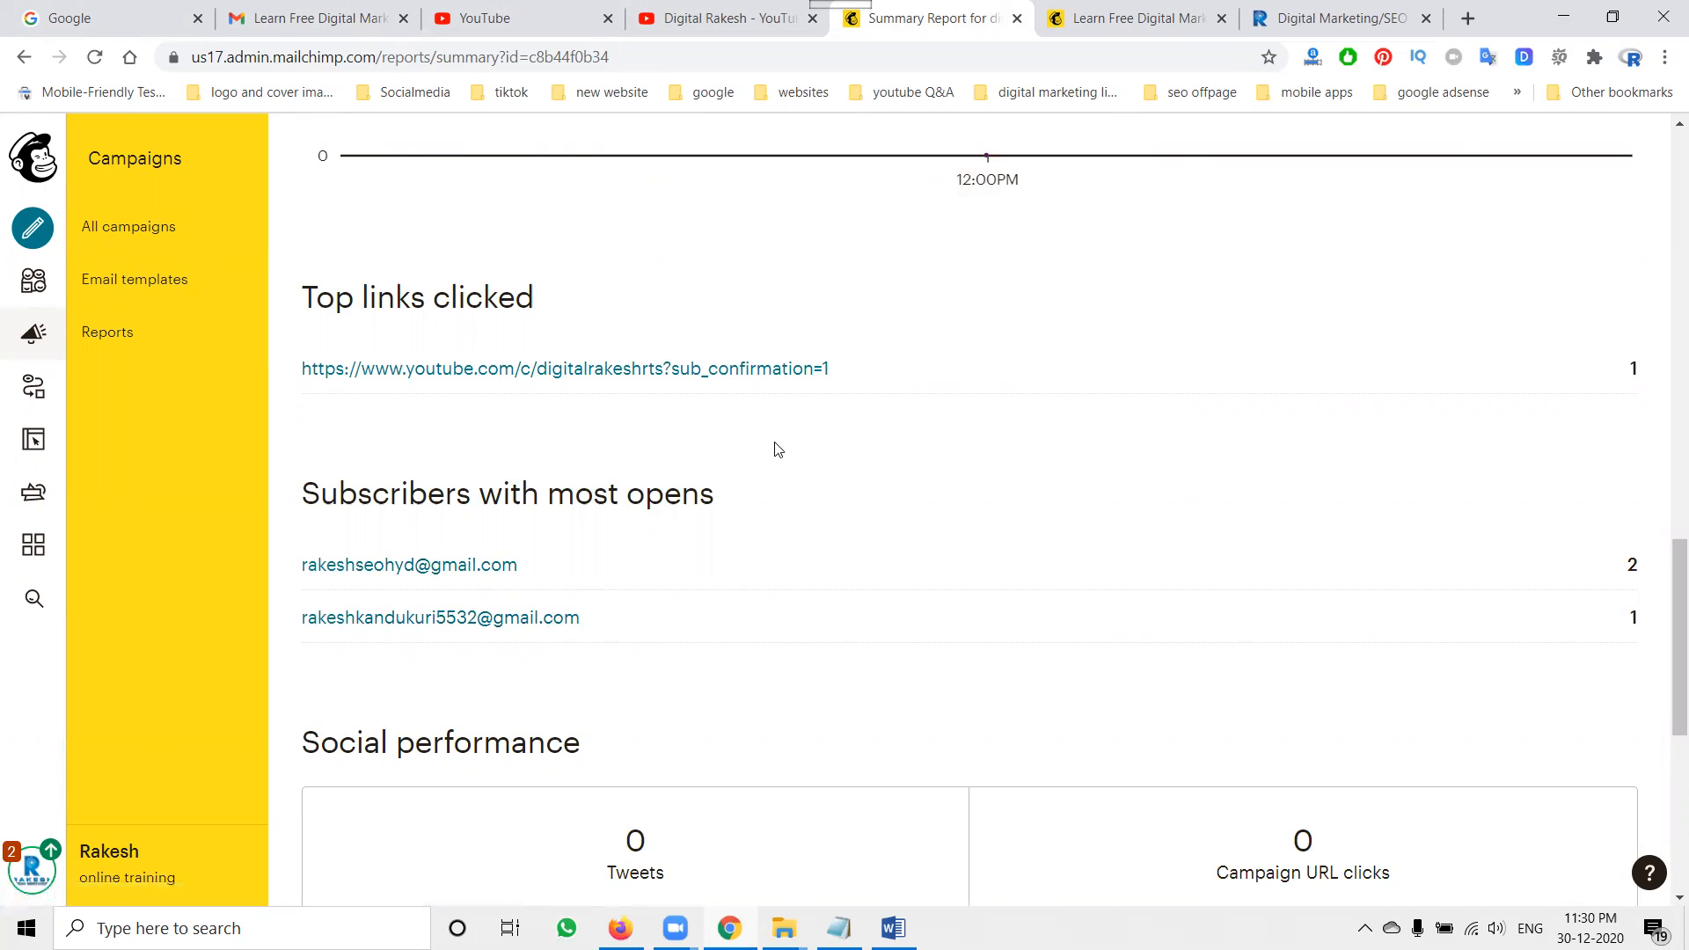
{"action": "scroll", "coordinate": [772, 445], "scroll_direction": "down", "scroll_amount": 5}
{"action": "scroll", "coordinate": [992, 448], "scroll_direction": "down", "scroll_amount": 2}
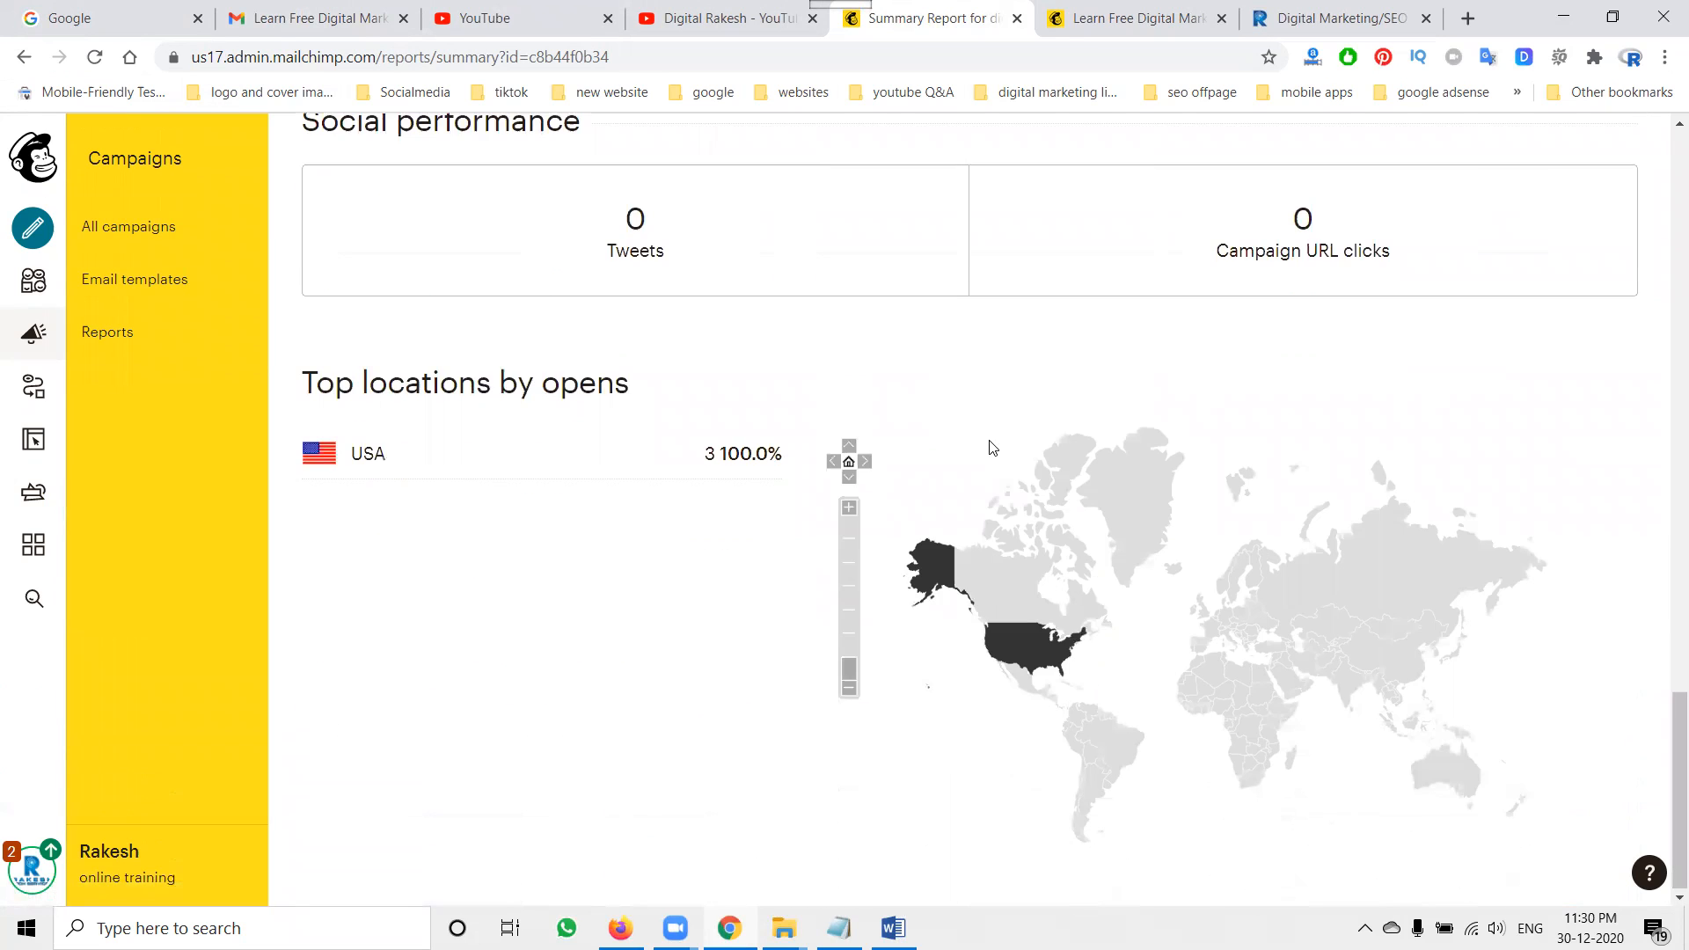
{"action": "scroll", "coordinate": [992, 448], "scroll_direction": "up", "scroll_amount": 7}
{"action": "scroll", "coordinate": [993, 448], "scroll_direction": "up", "scroll_amount": 9}
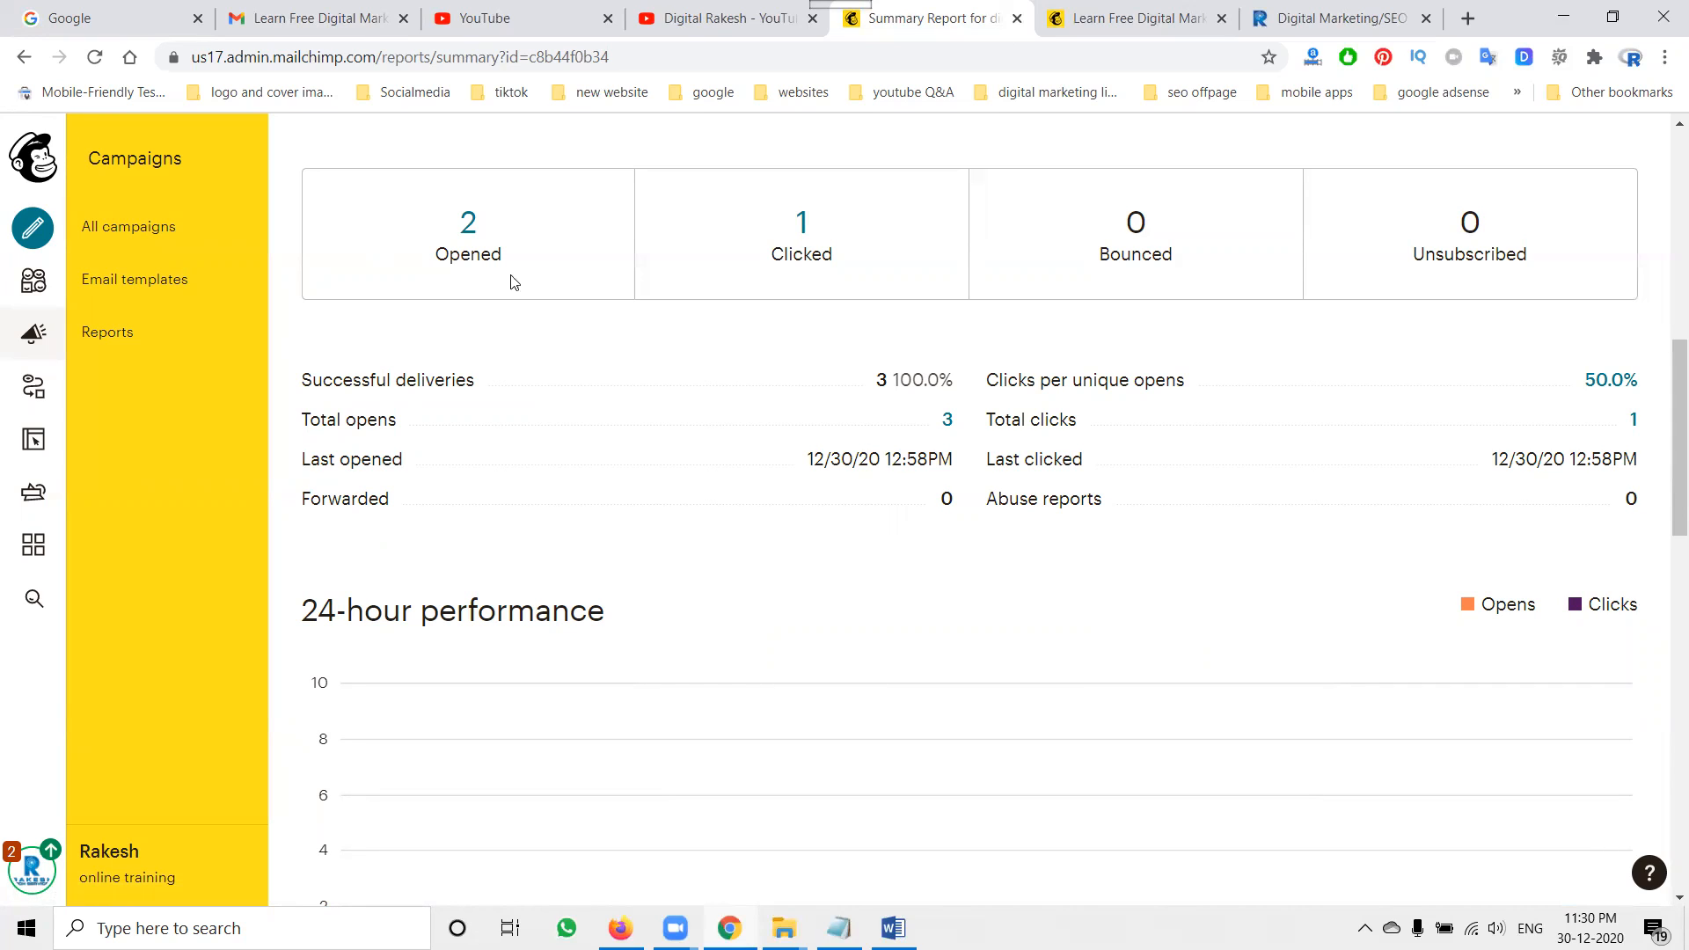
Step: Switch back to Gmail and review the received email's course links, subscribe link and promotional image
{"action": "left_click", "coordinate": [332, 22]}
{"action": "scroll", "coordinate": [709, 400], "scroll_direction": "down", "scroll_amount": 6}
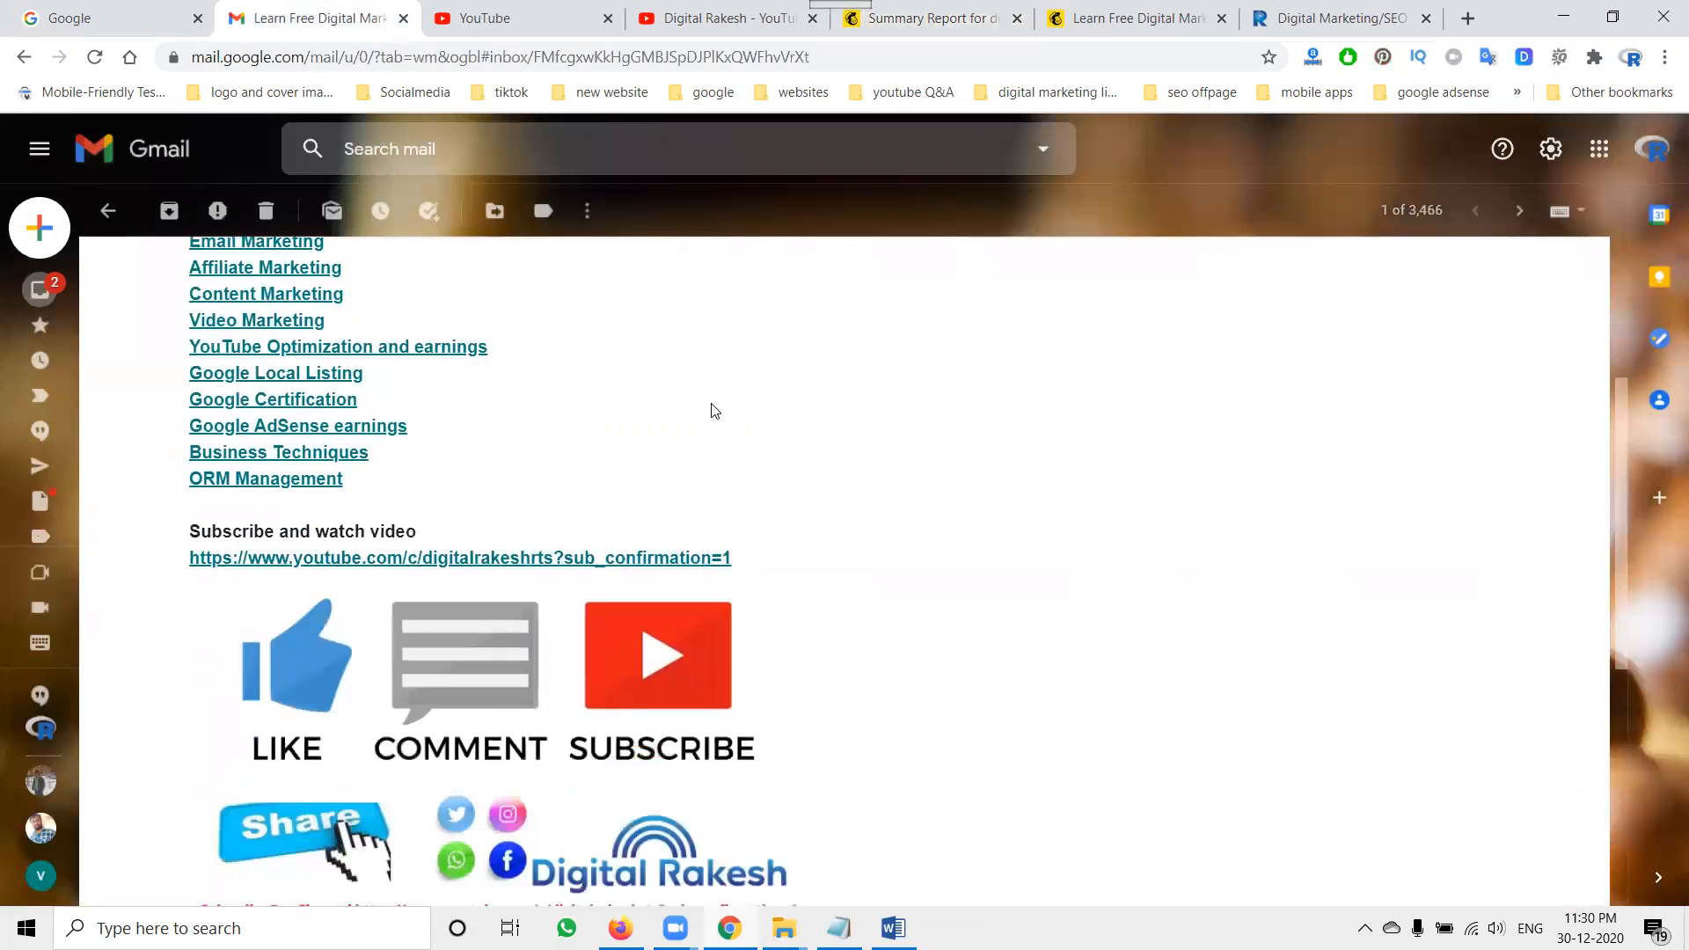
{"action": "scroll", "coordinate": [713, 419], "scroll_direction": "up", "scroll_amount": 4}
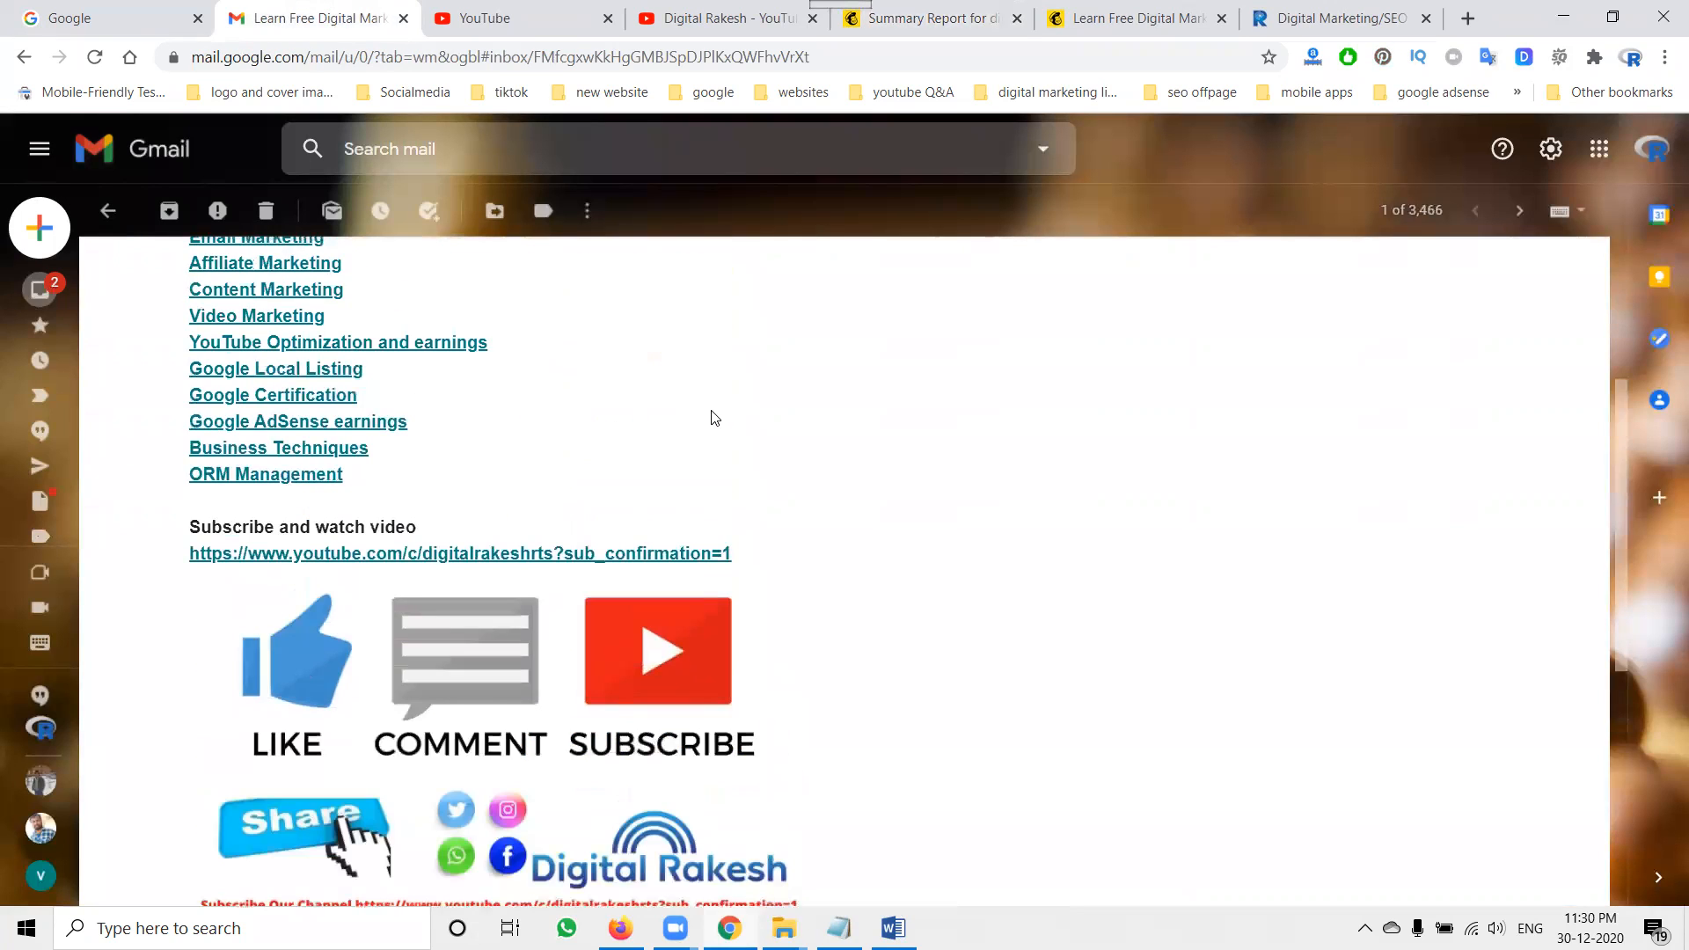
{"action": "scroll", "coordinate": [730, 420], "scroll_direction": "down", "scroll_amount": 3}
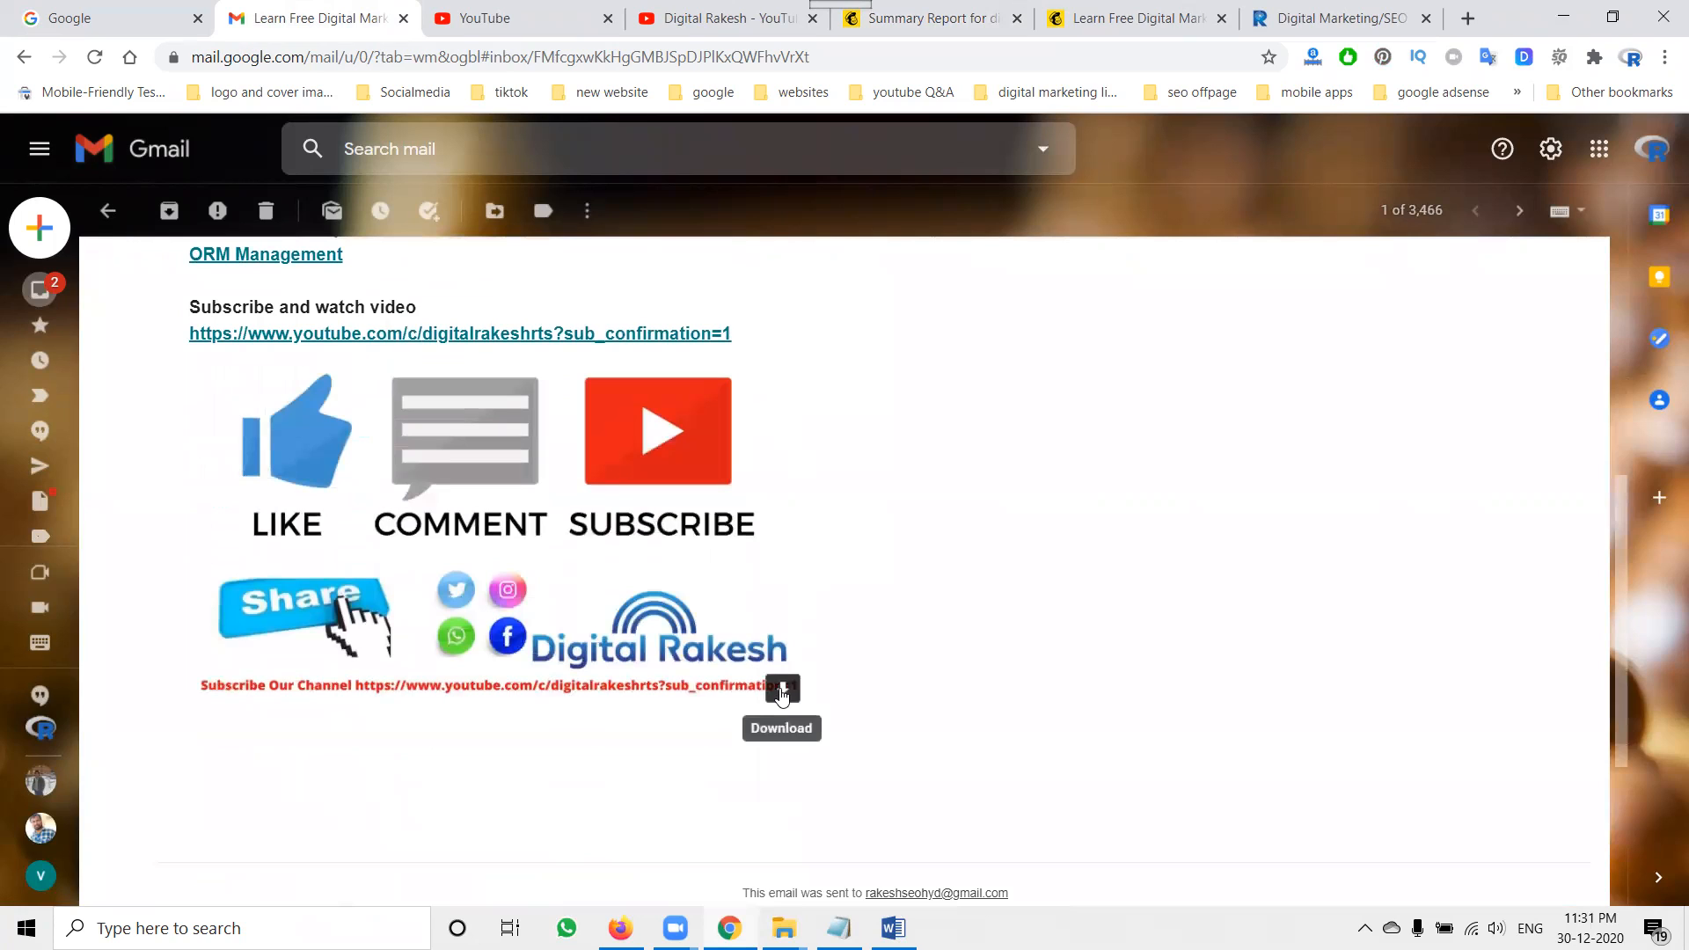